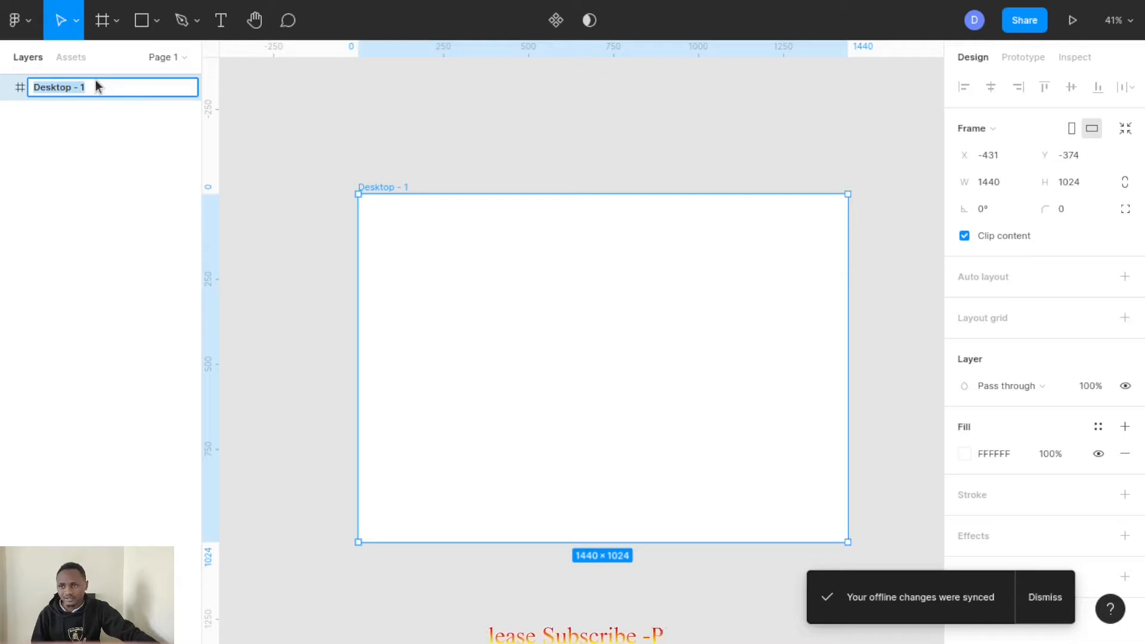
Step: Rename the desktop frame as "Lesson 10 screen 1"
{"action": "type", "text": "Less"}
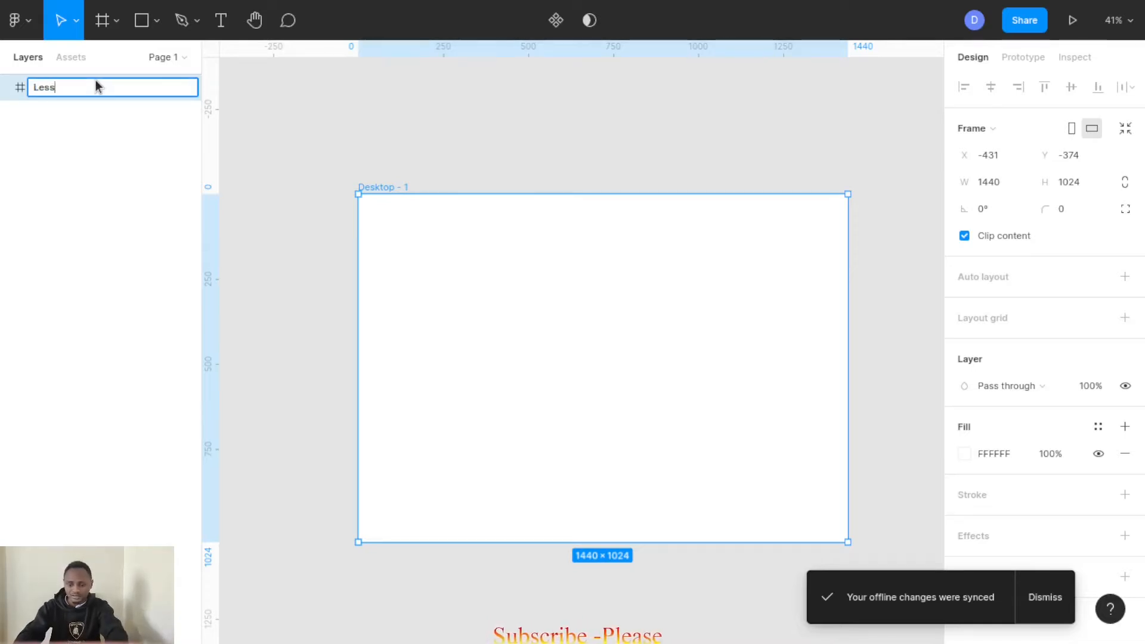
{"action": "type", "text": "on 10 screen 1"}
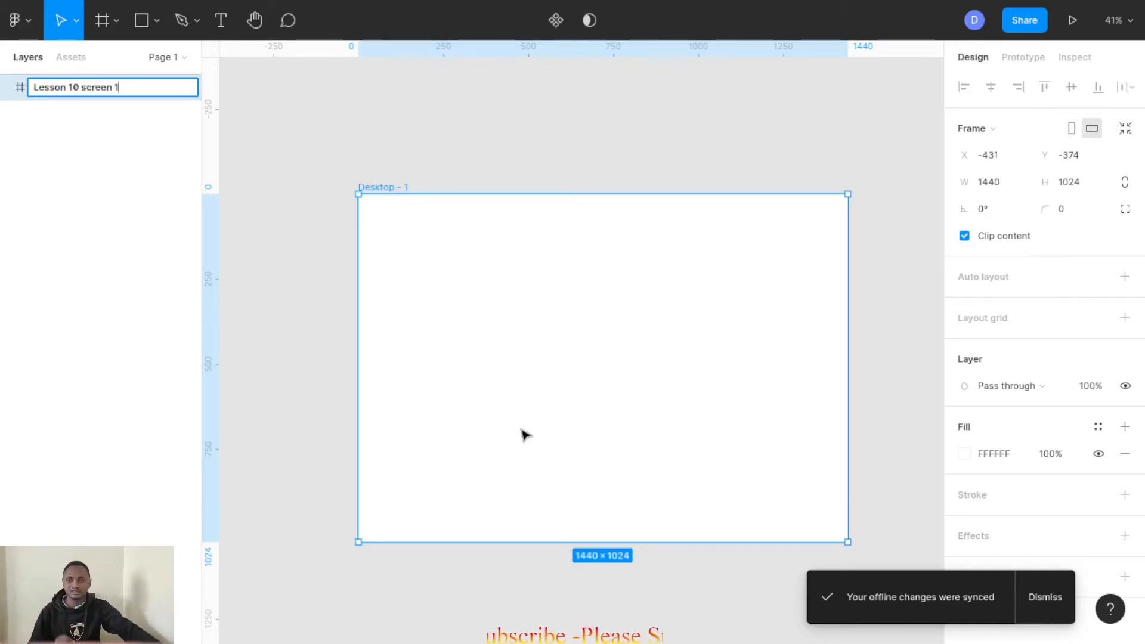
{"action": "key", "text": "Return"}
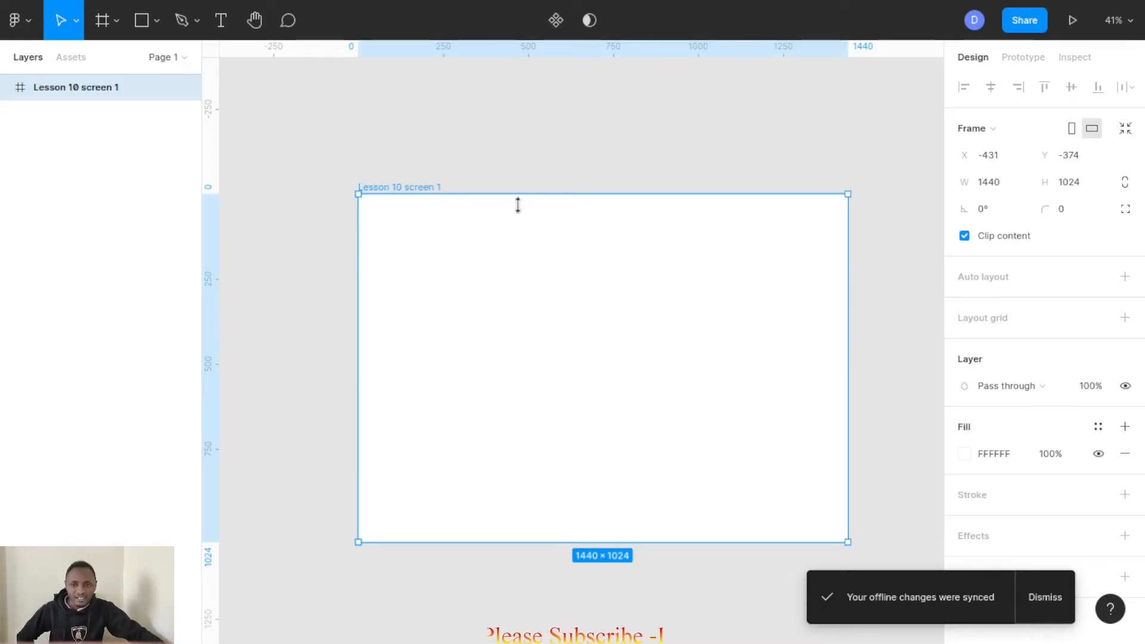
Step: Fill the Lesson 10 screen 1 frame with the solid dark blue 0D5177
{"action": "scroll", "coordinate": [782, 419], "scroll_direction": "down", "scroll_amount": 3}
{"action": "scroll", "coordinate": [662, 332], "scroll_direction": "up", "scroll_amount": 1}
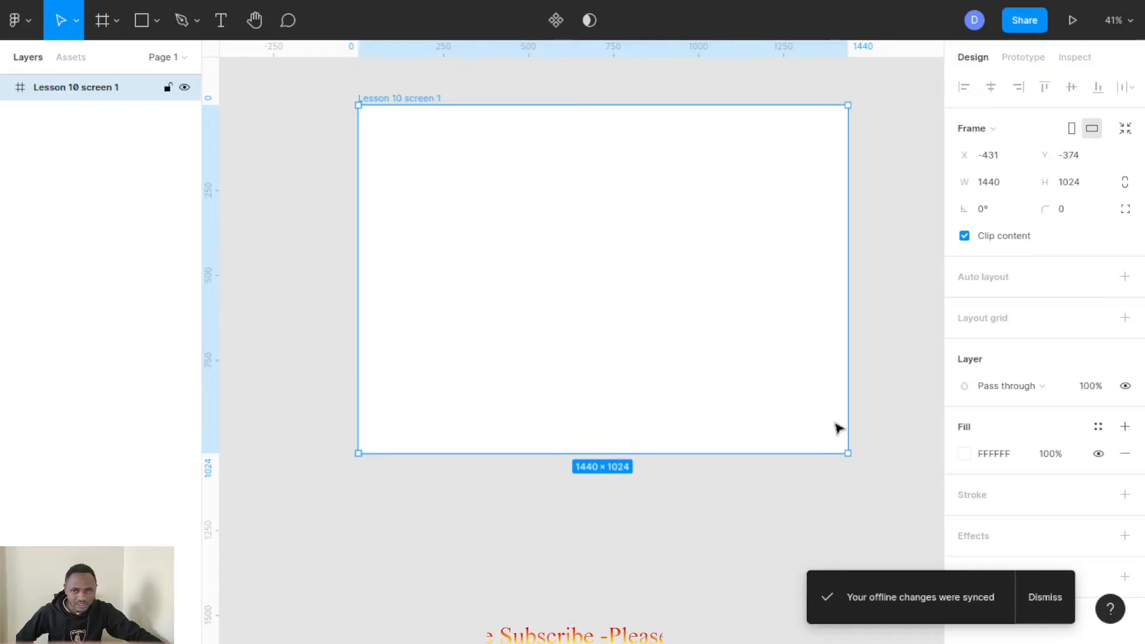
{"action": "left_click", "coordinate": [966, 454]}
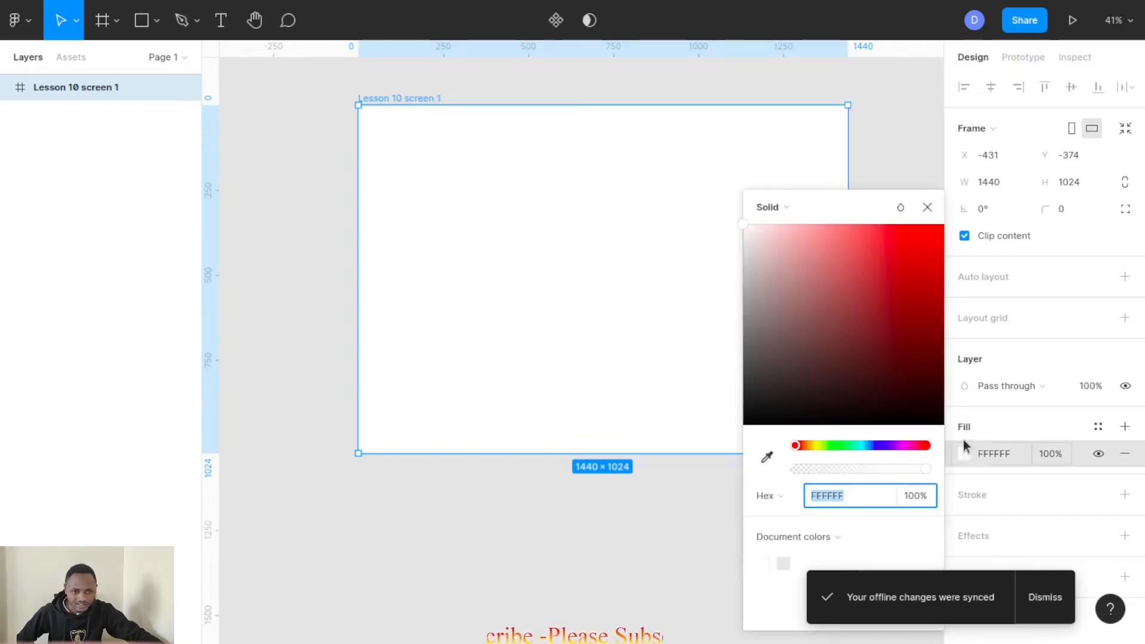
{"action": "left_click", "coordinate": [868, 445]}
{"action": "left_click", "coordinate": [901, 322]}
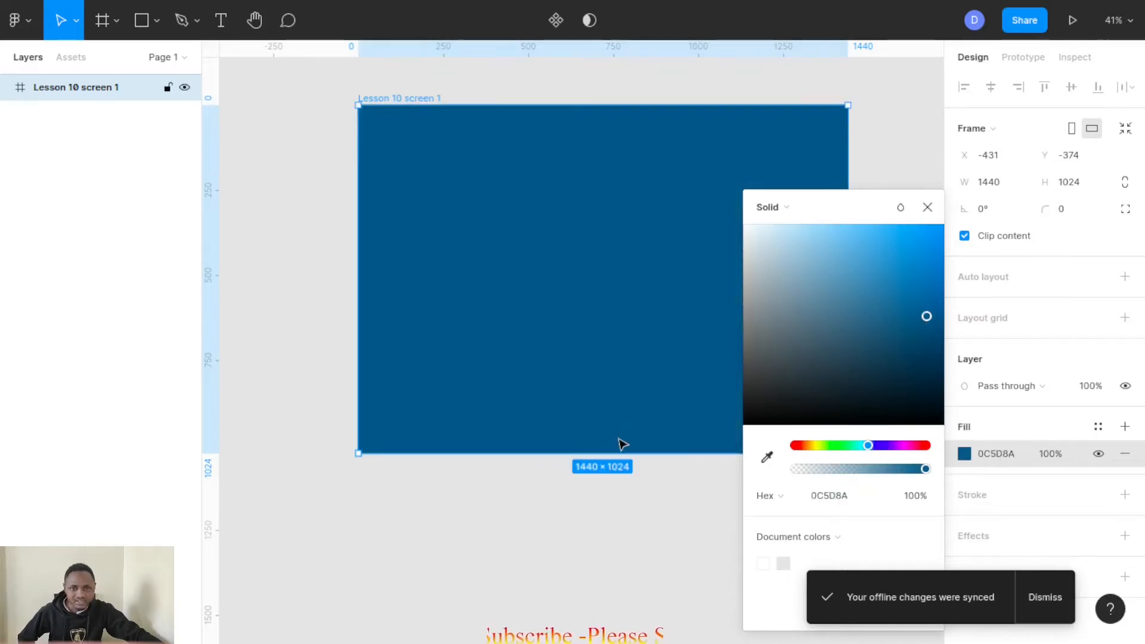
{"action": "left_click", "coordinate": [922, 333]}
{"action": "left_click", "coordinate": [629, 500]}
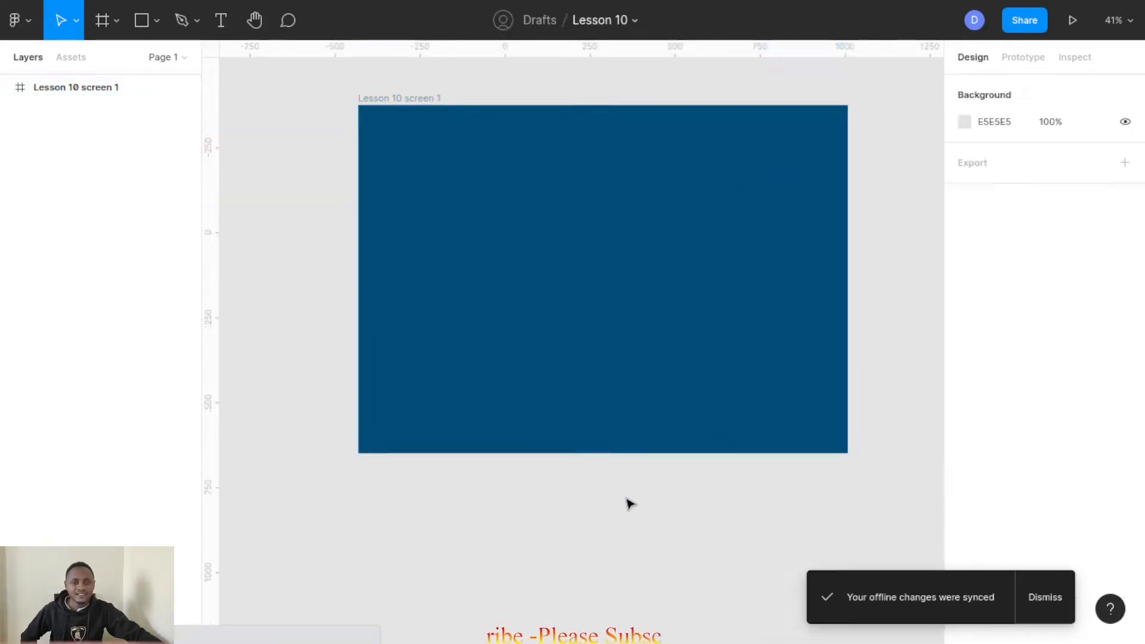
{"action": "left_click", "coordinate": [614, 249]}
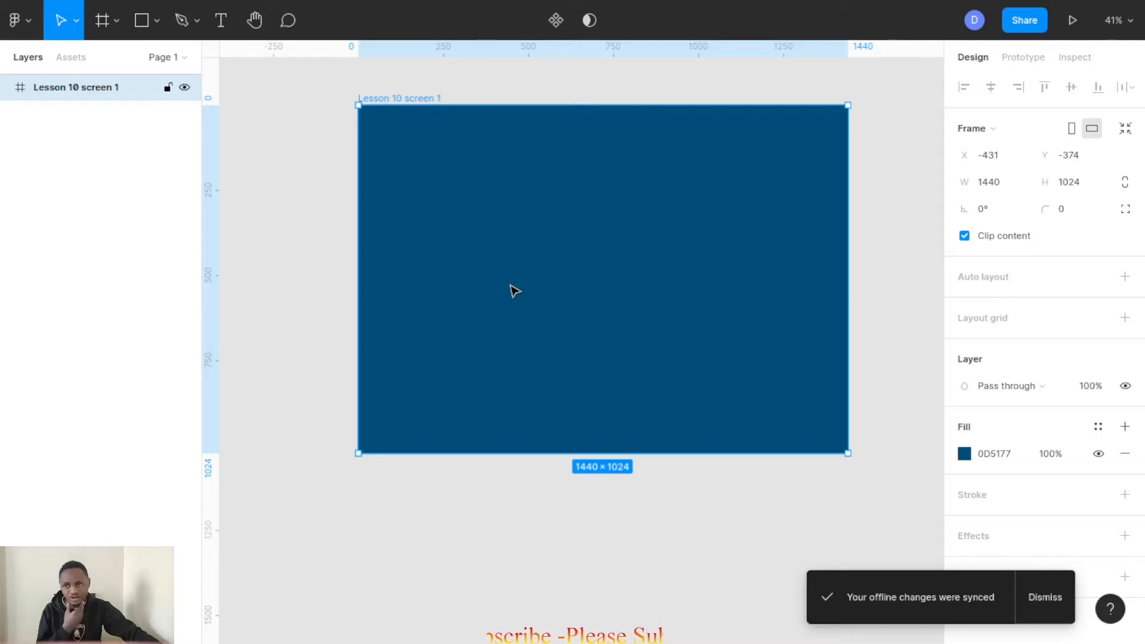
Step: Place a rectangle in the upper part of the frame and stretch it into a horizontal bar about 881 by 124
{"action": "scroll", "coordinate": [557, 221], "scroll_direction": "up", "scroll_amount": 3}
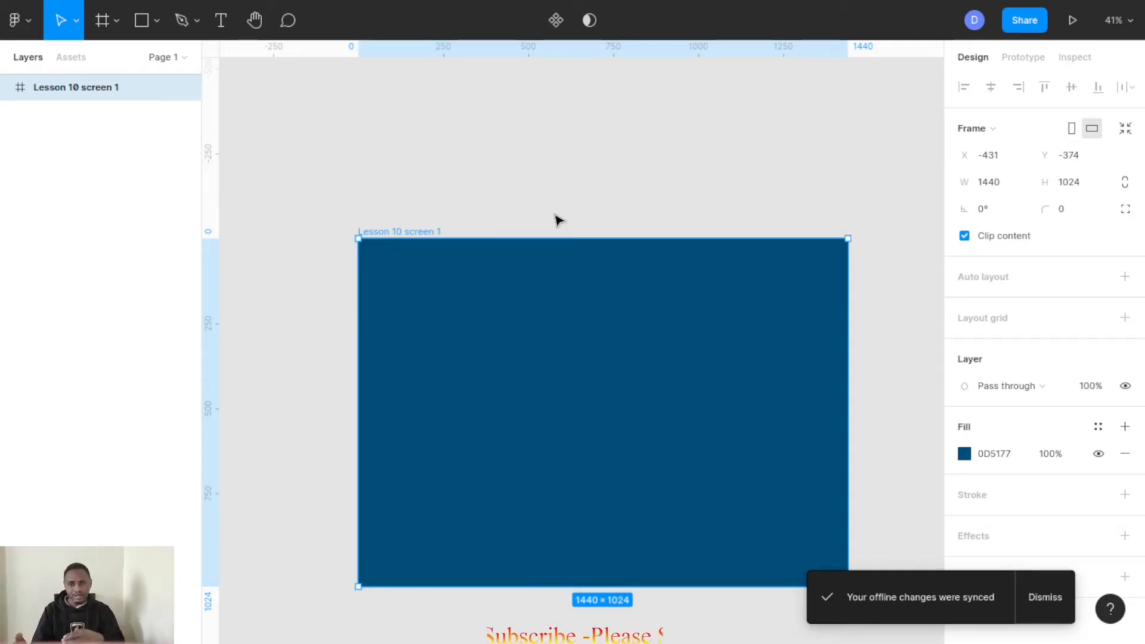
{"action": "left_click", "coordinate": [522, 193]}
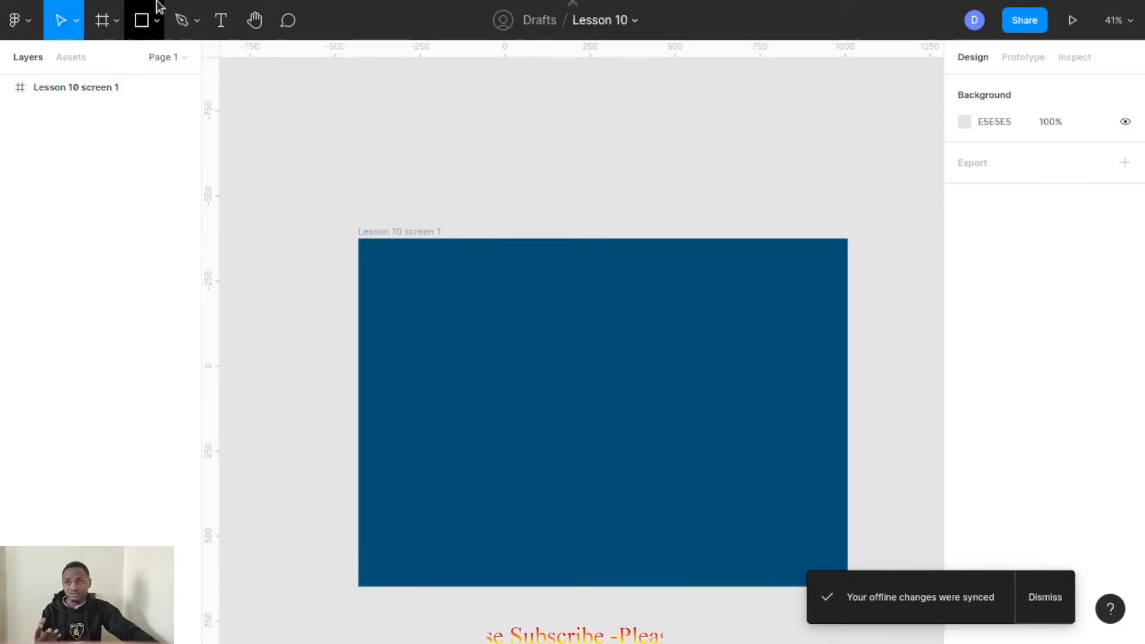
{"action": "left_click", "coordinate": [142, 22]}
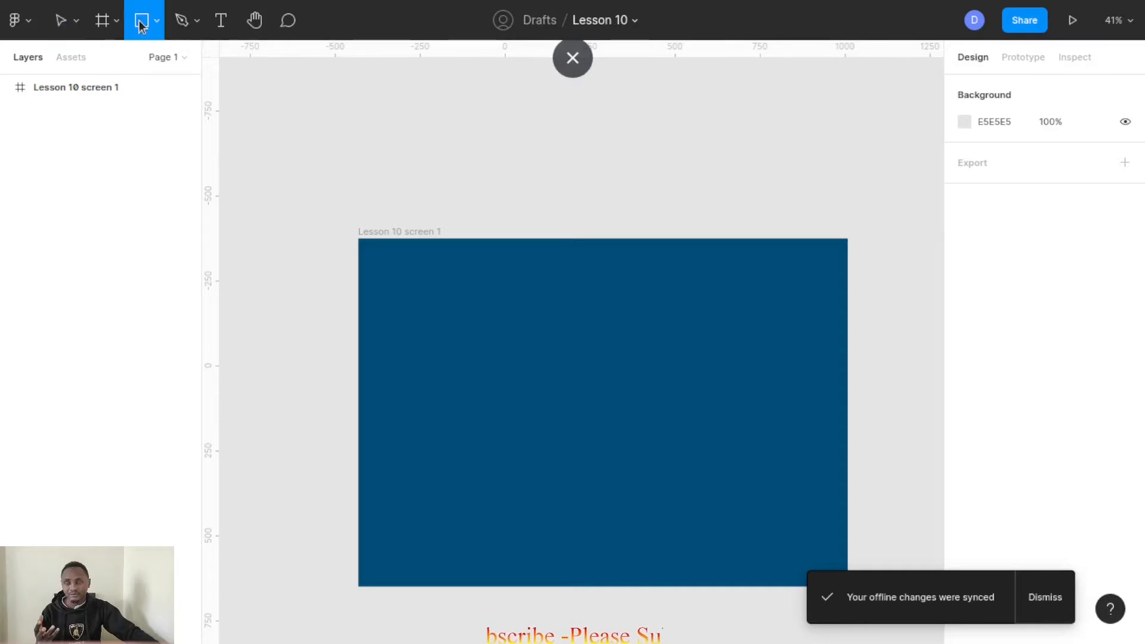
{"action": "left_click", "coordinate": [530, 294]}
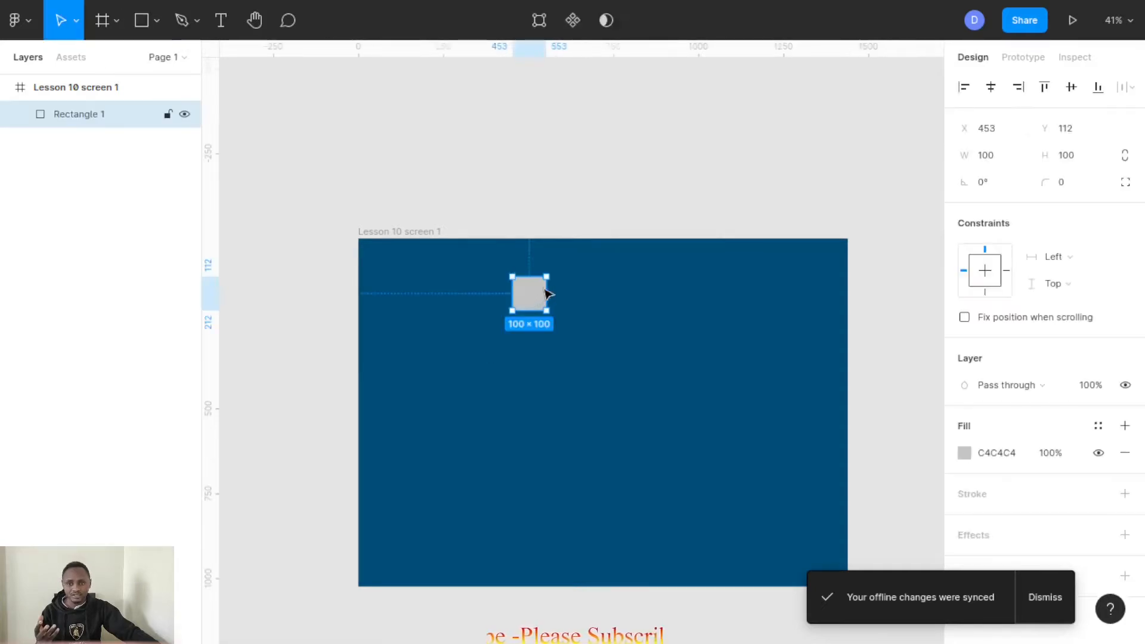
{"action": "left_click_drag", "start_coordinate": [556, 283], "coordinate": [721, 268]}
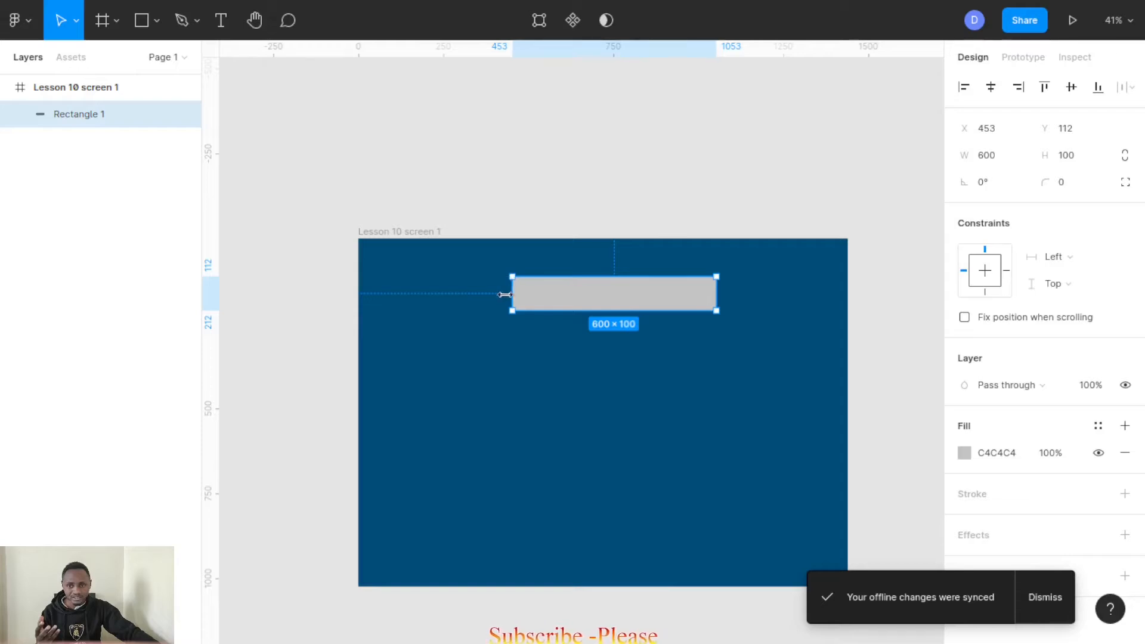
{"action": "left_click_drag", "start_coordinate": [512, 293], "coordinate": [417, 293]}
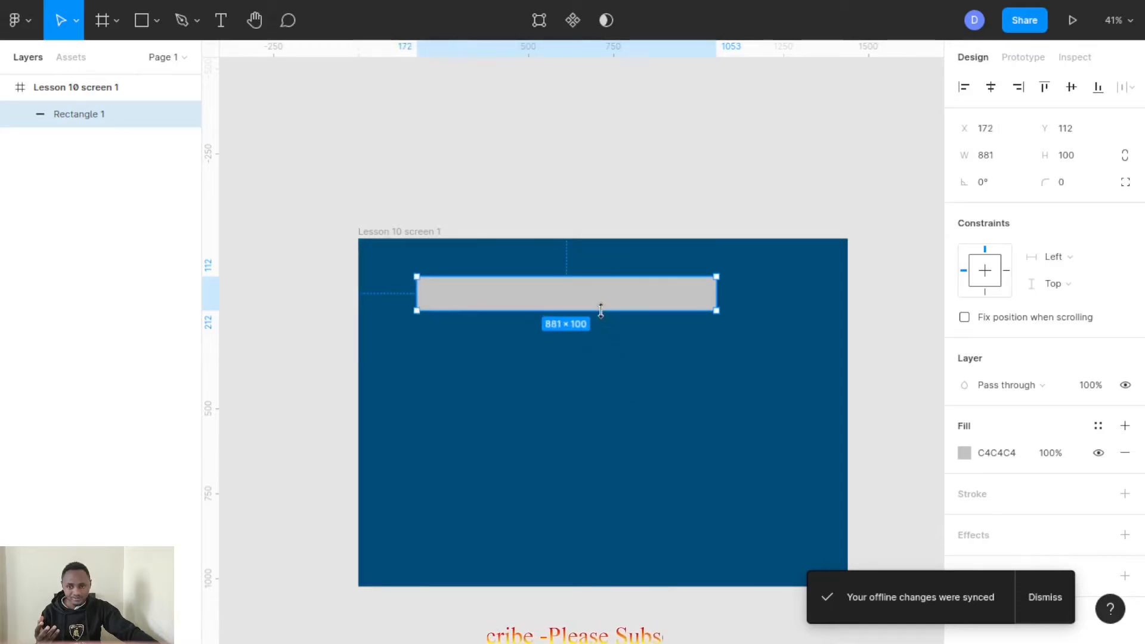
{"action": "left_click_drag", "start_coordinate": [601, 311], "coordinate": [606, 320]}
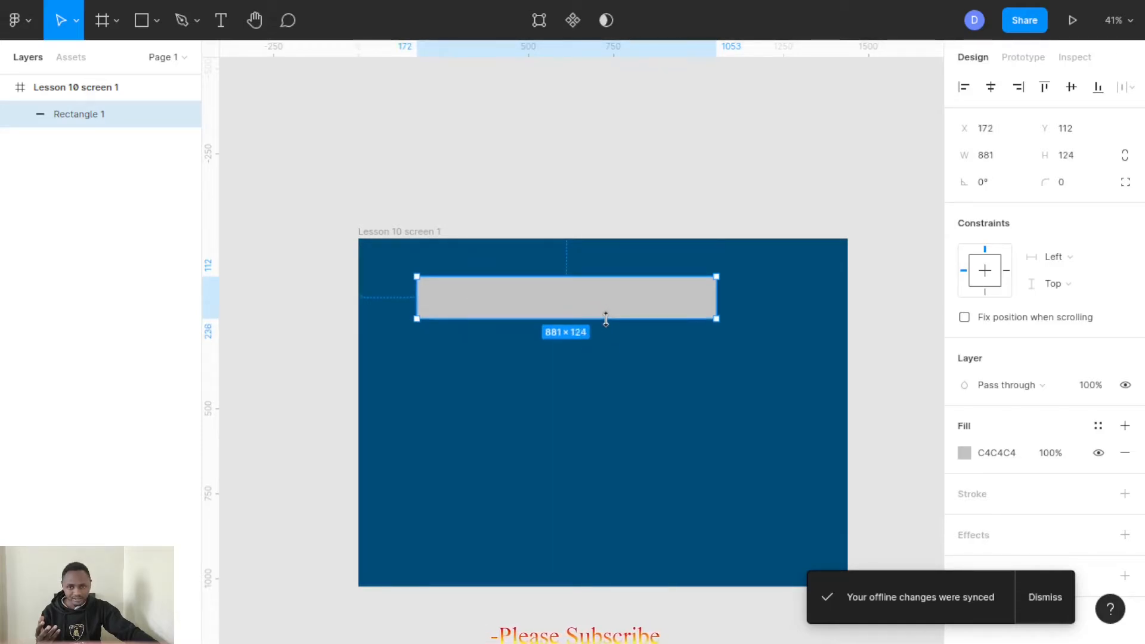
Step: Change the bar's fill to the solid dark magenta A10F81
{"action": "left_click", "coordinate": [964, 454]}
{"action": "left_click", "coordinate": [901, 271]}
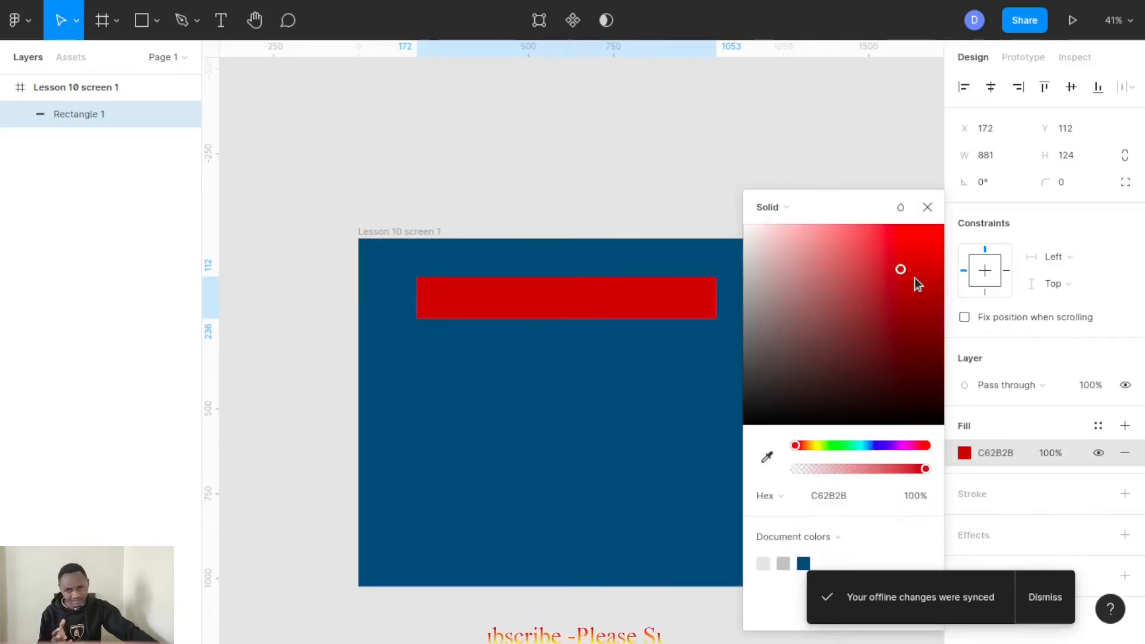
{"action": "left_click", "coordinate": [909, 446]}
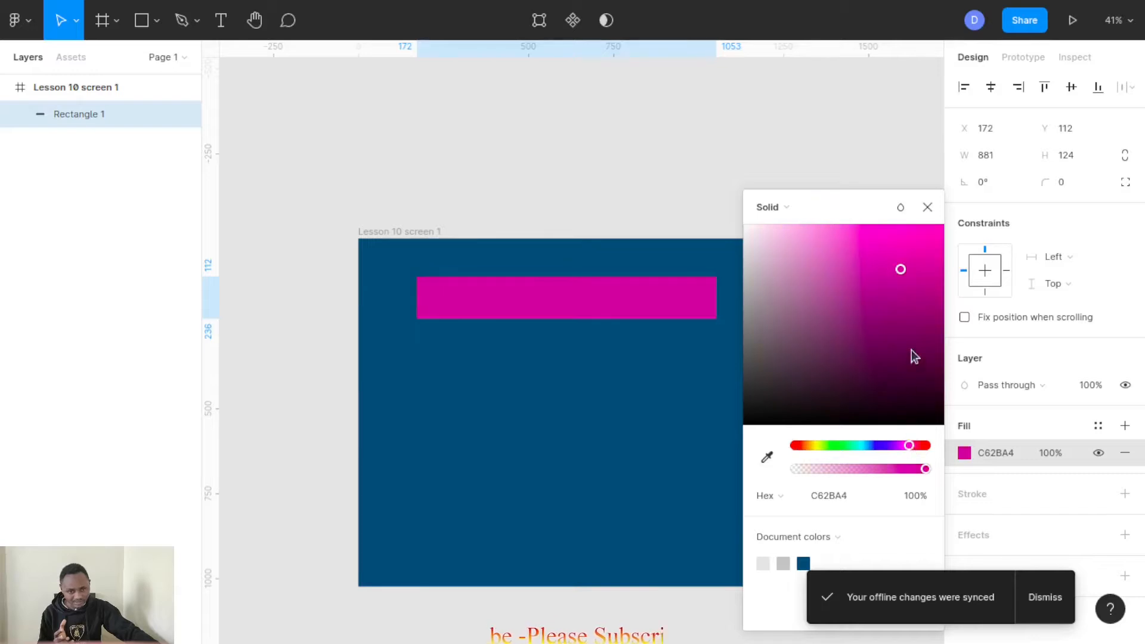
{"action": "left_click", "coordinate": [651, 362]}
{"action": "left_click", "coordinate": [606, 314]}
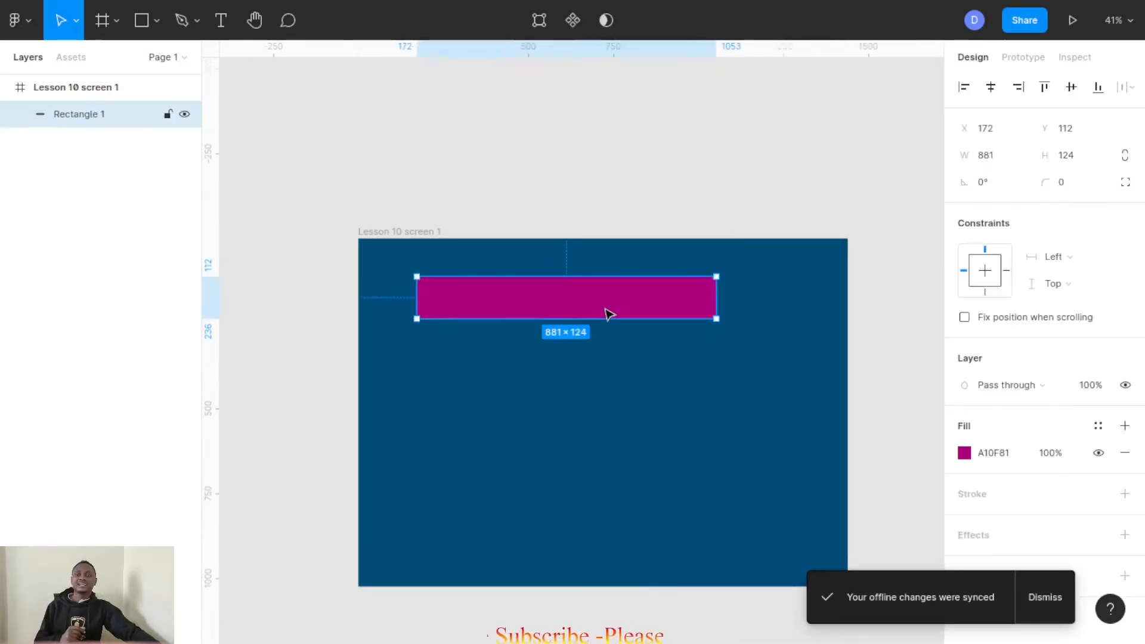
{"action": "left_click", "coordinate": [225, 24]}
{"action": "left_click", "coordinate": [502, 295]}
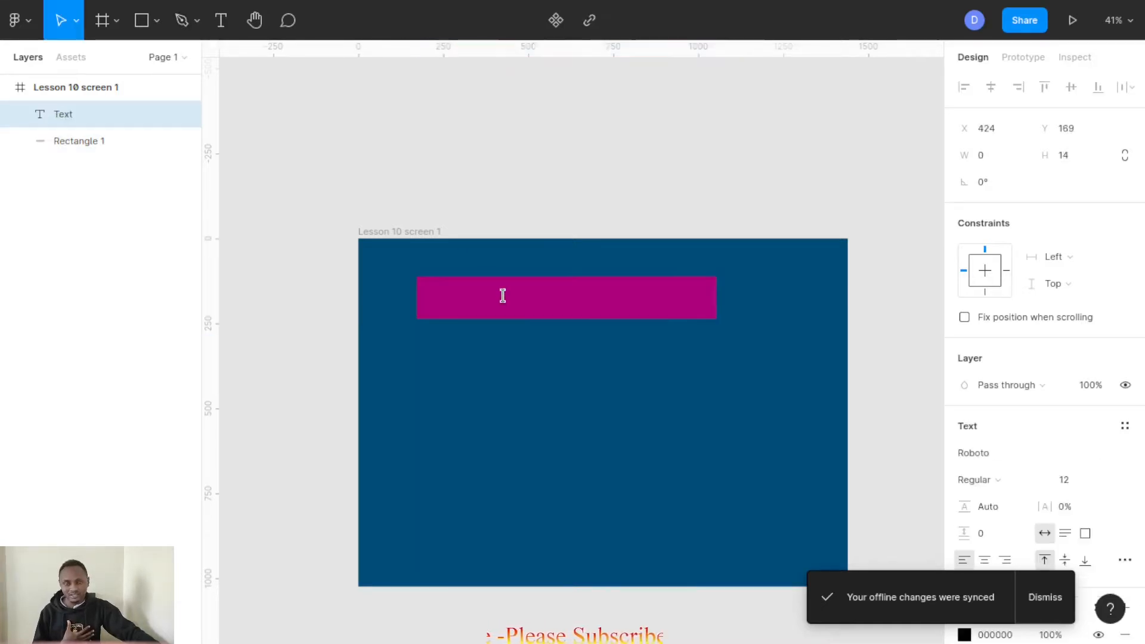
{"action": "left_click", "coordinate": [540, 344]}
Step: Move the magenta bar to about X 229, Y 105 and convert it into a component
{"action": "left_click_drag", "start_coordinate": [613, 300], "coordinate": [629, 297]}
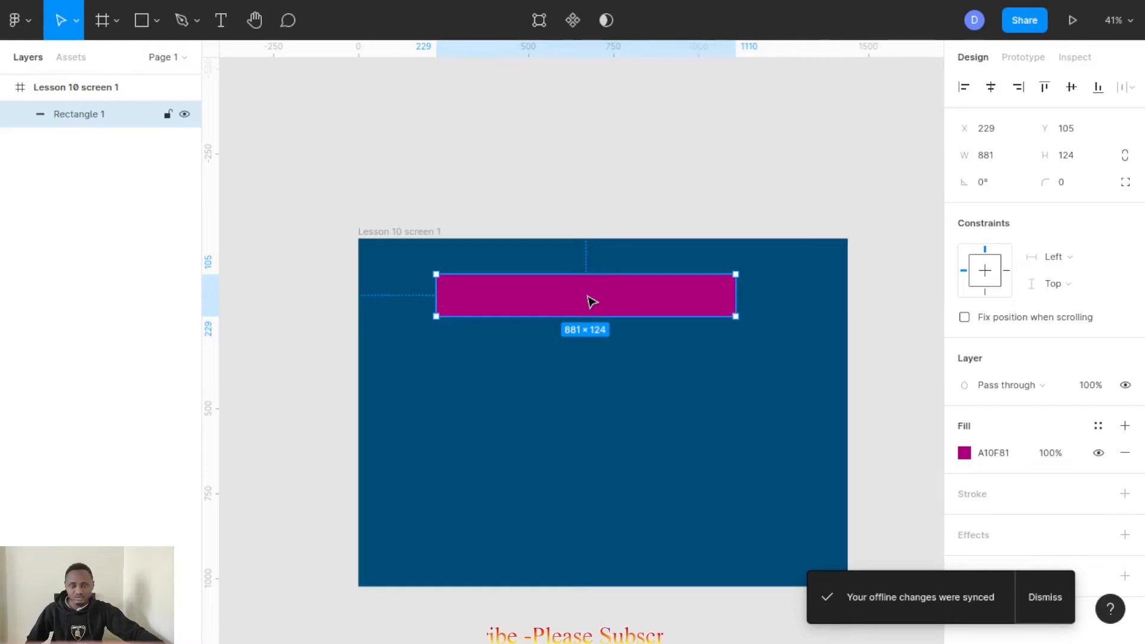
{"action": "left_click", "coordinate": [573, 23]}
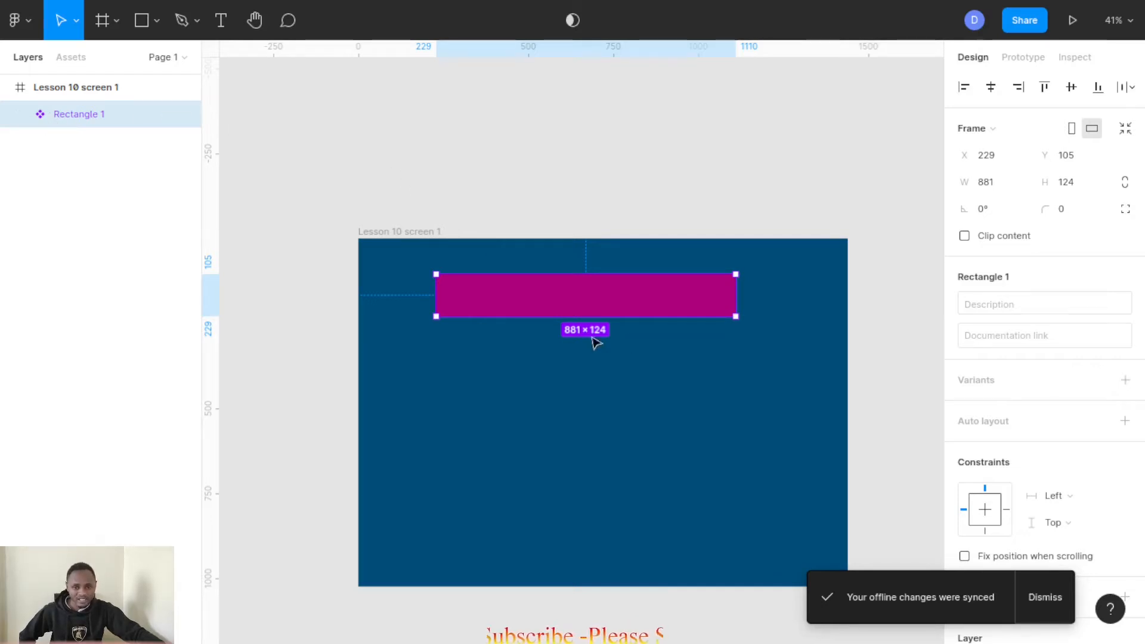
{"action": "scroll", "coordinate": [618, 345], "scroll_direction": "down", "scroll_amount": 3}
{"action": "scroll", "coordinate": [686, 319], "scroll_direction": "up", "scroll_amount": 3}
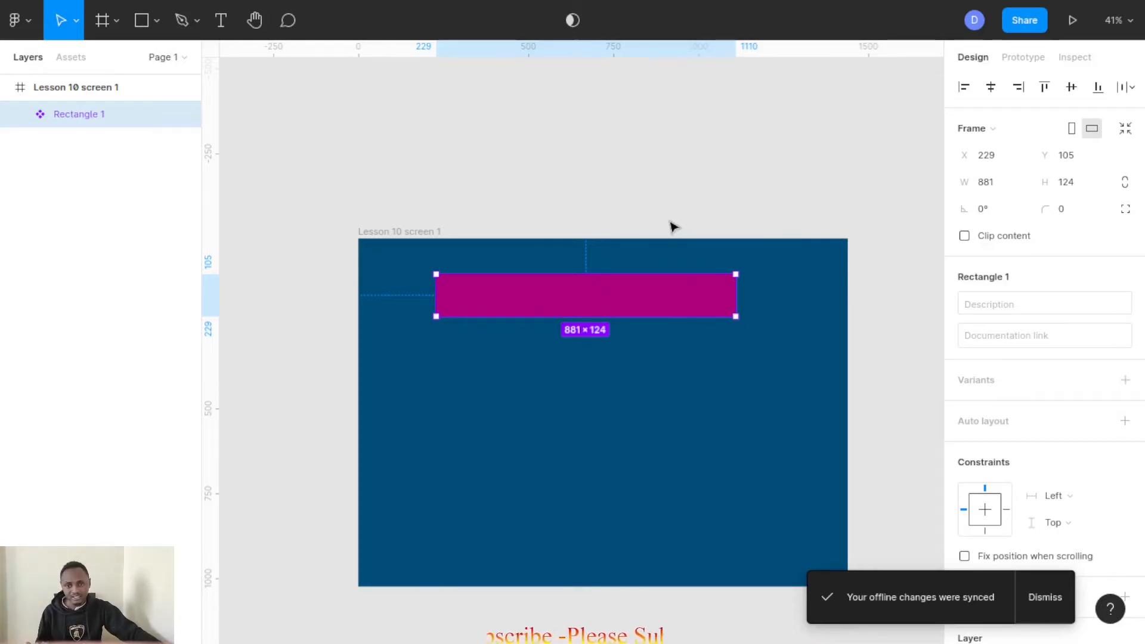
{"action": "left_click", "coordinate": [677, 201]}
{"action": "left_click", "coordinate": [603, 300]}
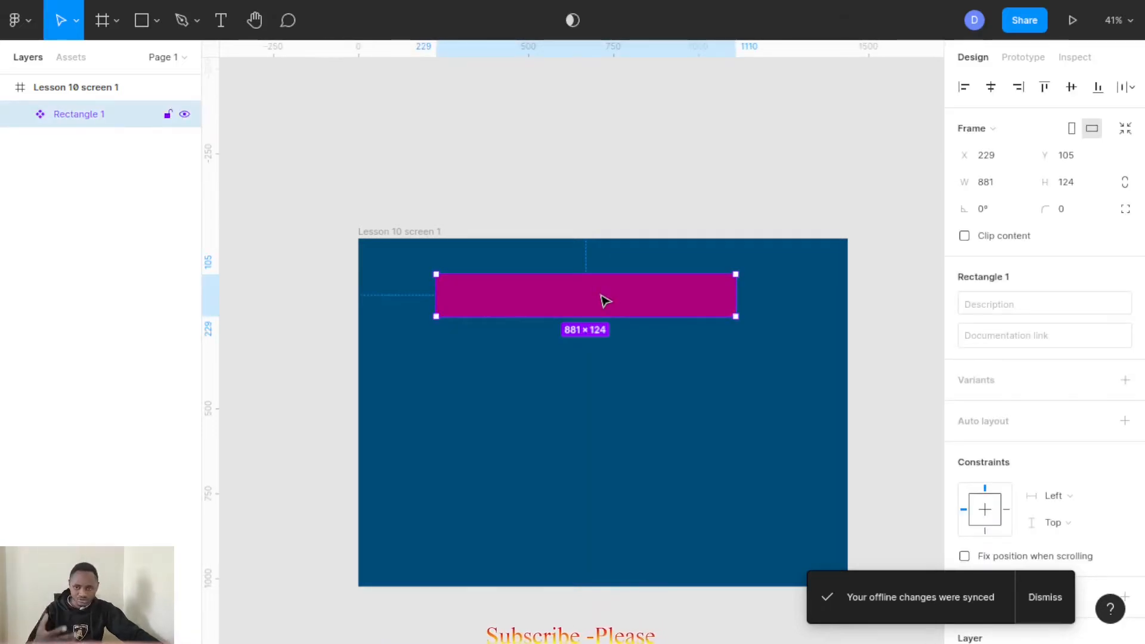
{"action": "right_click", "coordinate": [556, 300]}
{"action": "mouse_move", "coordinate": [580, 621]}
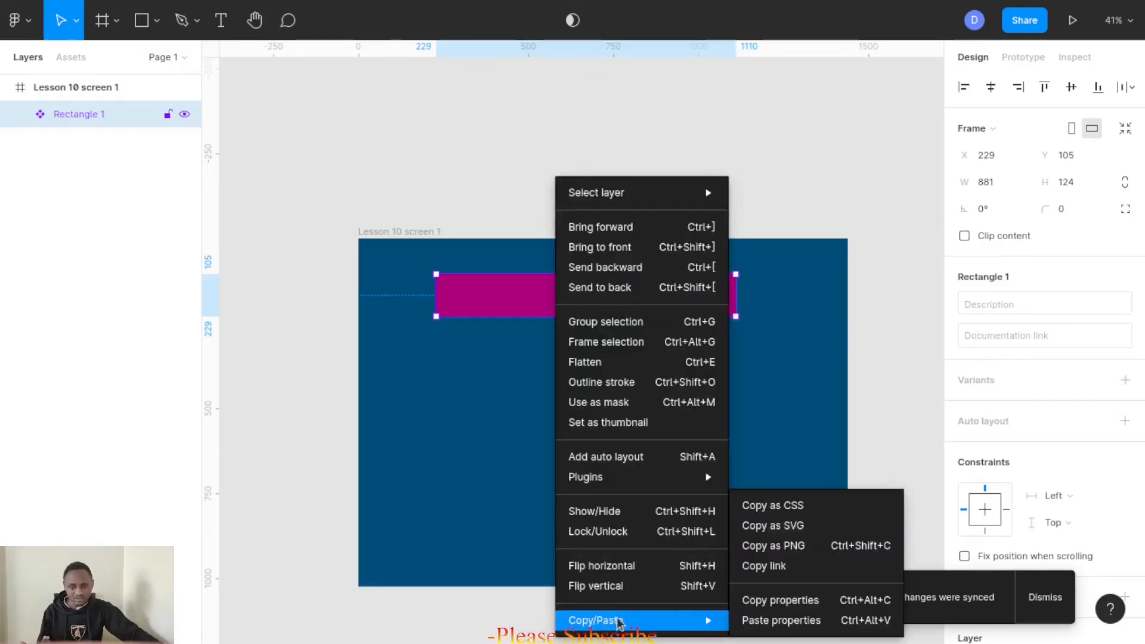
{"action": "left_click", "coordinate": [479, 438]}
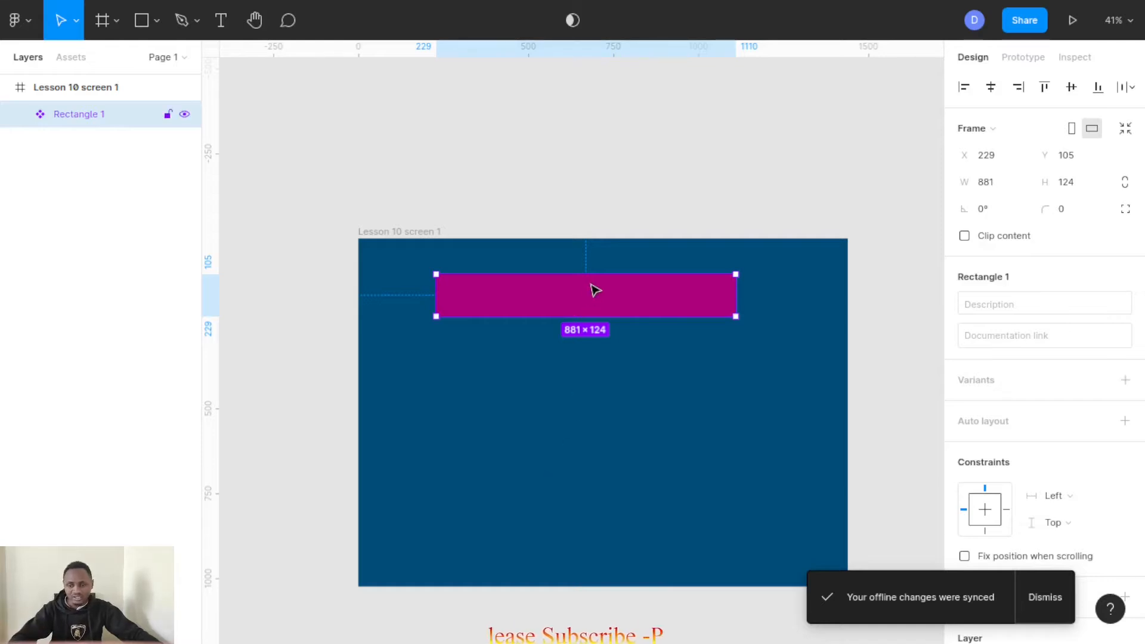
Step: Create two copies of the bar component straight below it, at about Y 423 and Y 648
{"action": "left_click_drag", "start_coordinate": [592, 303], "coordinate": [594, 412], "text": "alt"}
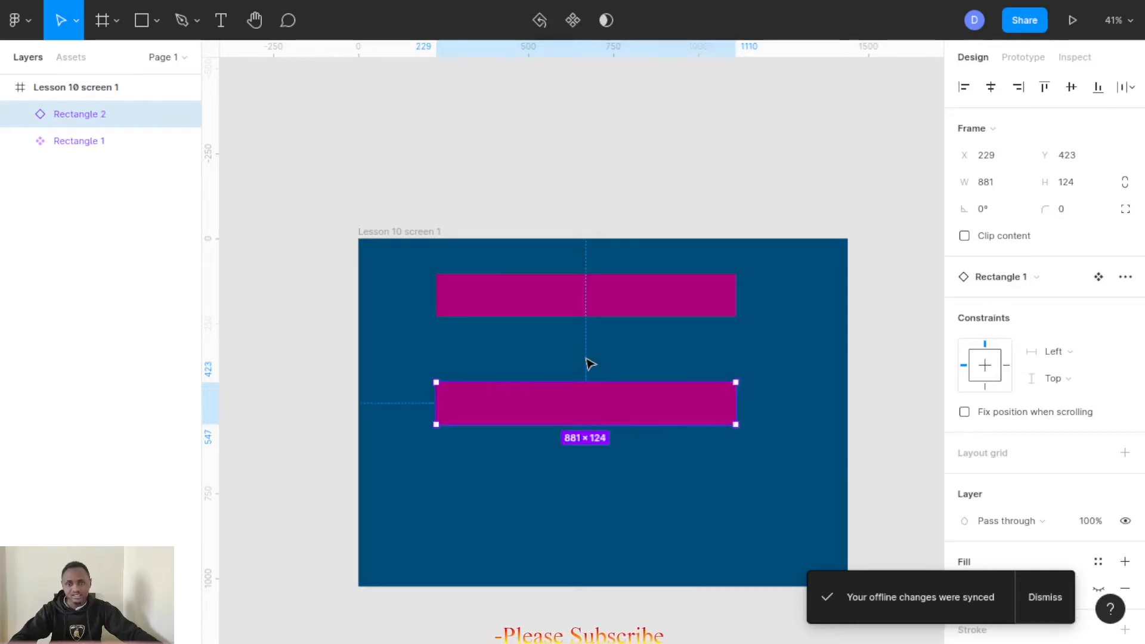
{"action": "left_click", "coordinate": [608, 309]}
{"action": "left_click", "coordinate": [587, 397]}
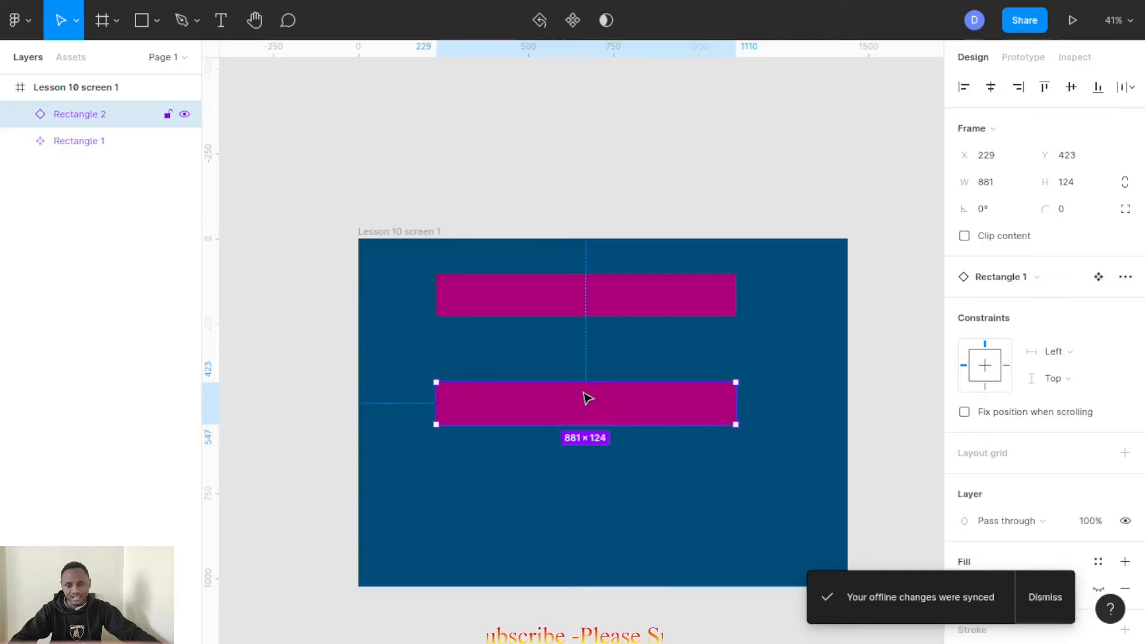
{"action": "key", "text": "alt"}
{"action": "left_click", "coordinate": [605, 298]}
{"action": "left_click_drag", "start_coordinate": [606, 314], "coordinate": [611, 488]}
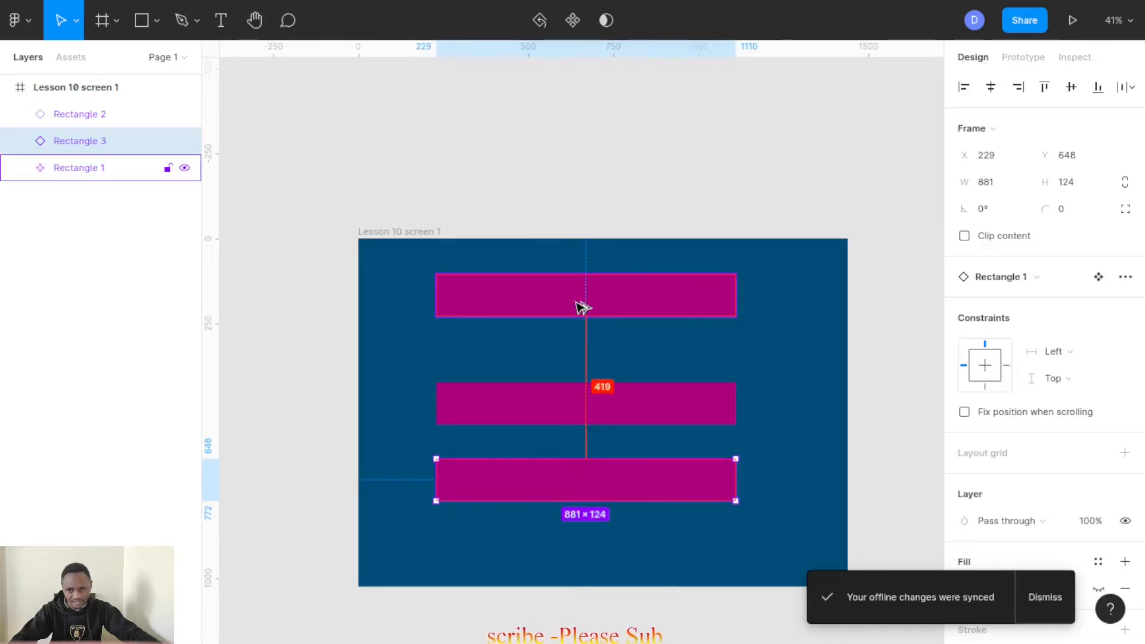
{"action": "left_click_drag", "start_coordinate": [583, 481], "coordinate": [581, 567]}
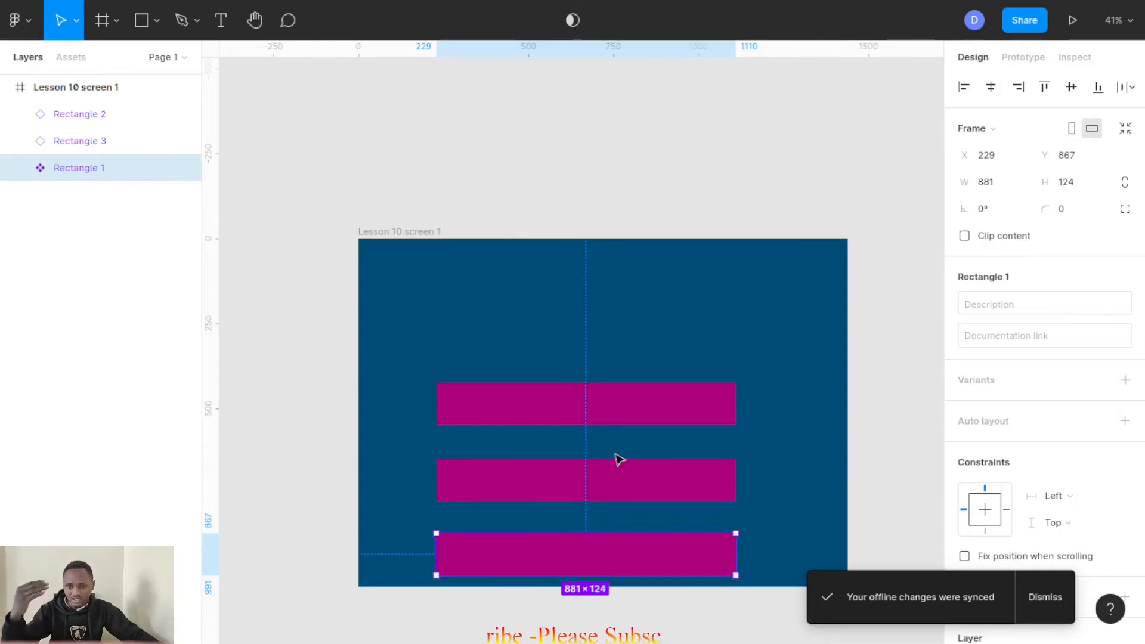
{"action": "scroll", "coordinate": [623, 415], "scroll_direction": "up", "scroll_amount": 3}
{"action": "scroll", "coordinate": [625, 412], "scroll_direction": "down", "scroll_amount": 4}
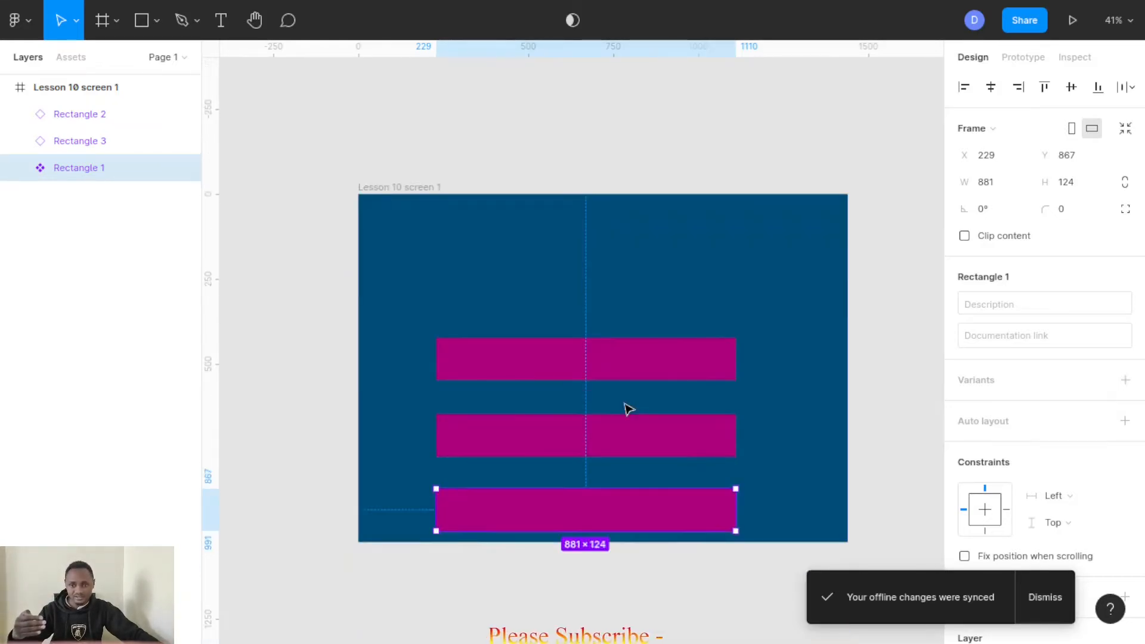
{"action": "scroll", "coordinate": [626, 405], "scroll_direction": "up", "scroll_amount": 1}
{"action": "scroll", "coordinate": [627, 398], "scroll_direction": "down", "scroll_amount": 4}
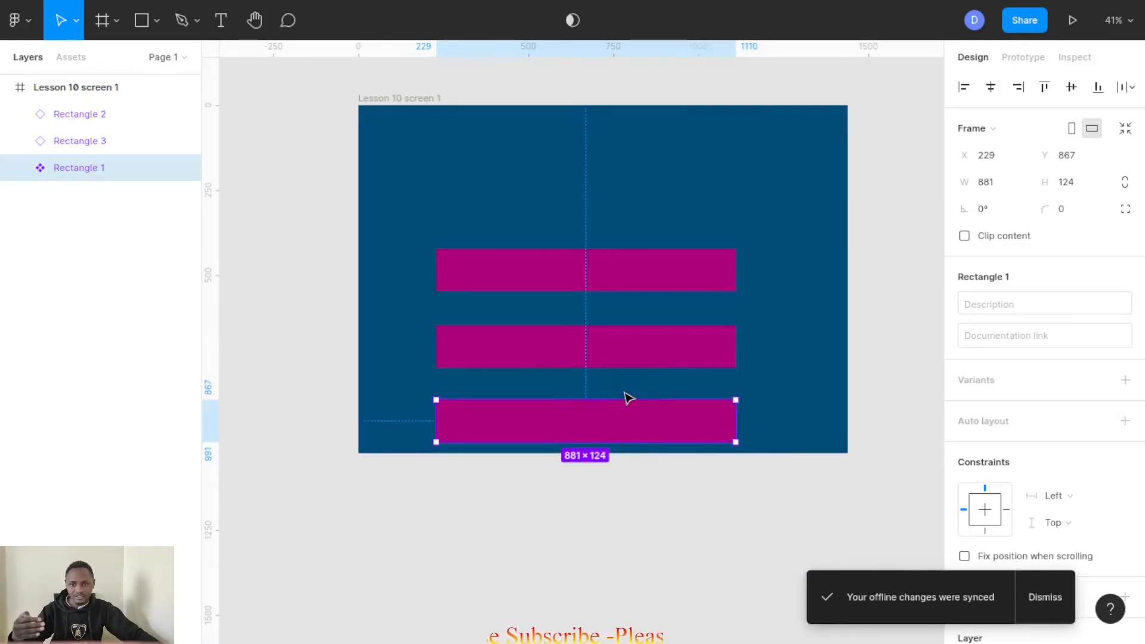
{"action": "key", "text": "ctrl+z"}
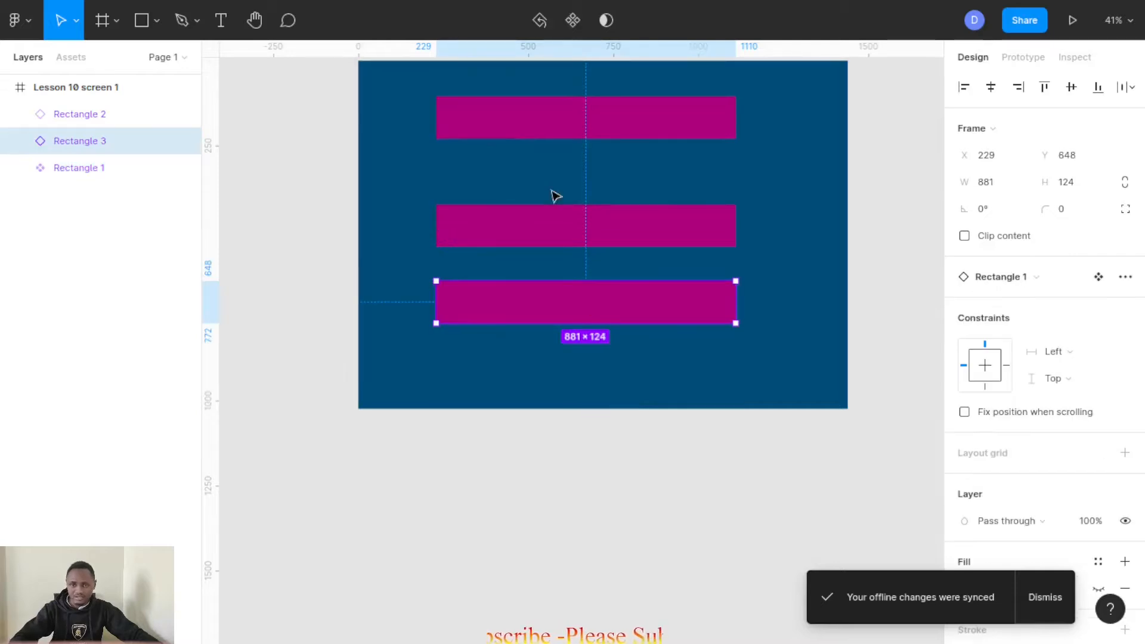
Step: Create a third copy of the bar component near the bottom of the frame, at about Y 860
{"action": "left_click", "coordinate": [561, 126]}
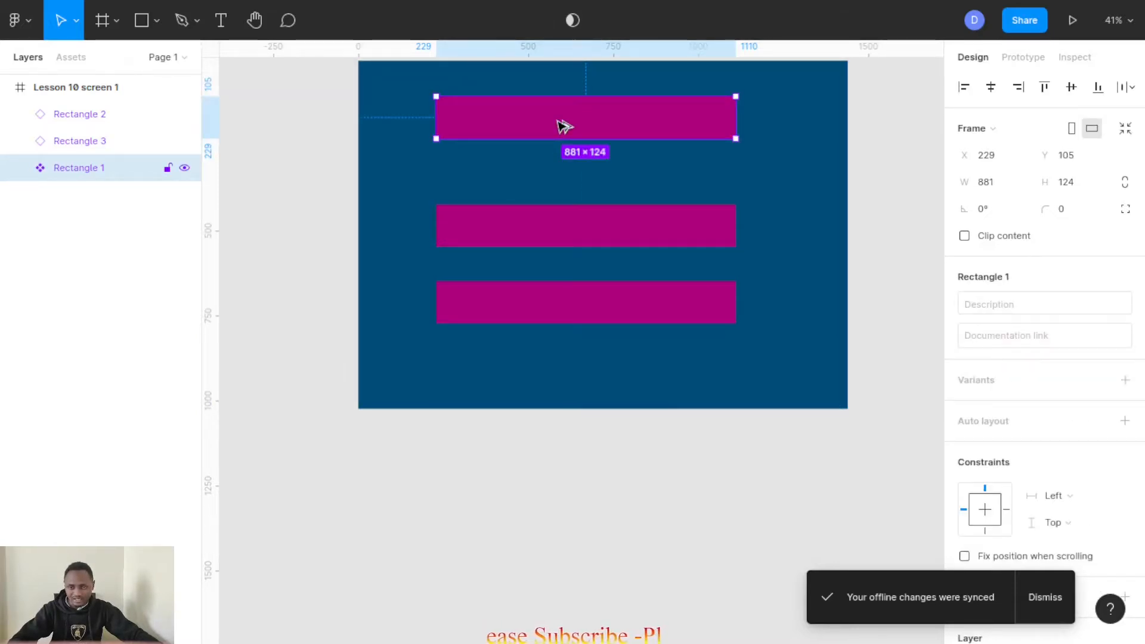
{"action": "left_click_drag", "start_coordinate": [564, 126], "coordinate": [559, 381]}
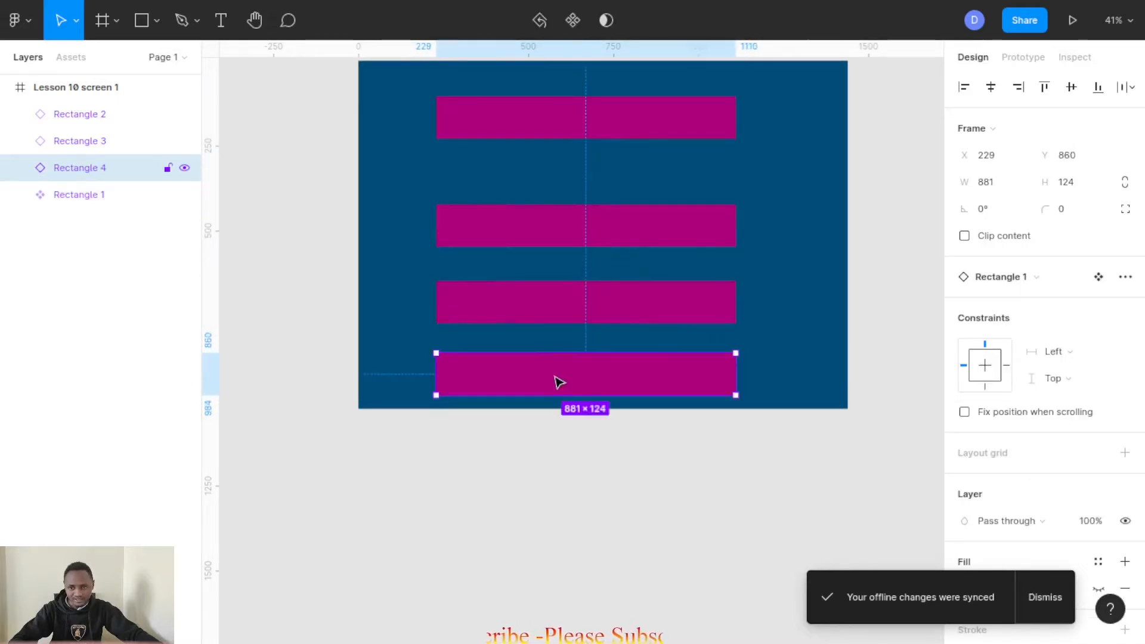
{"action": "left_click", "coordinate": [759, 294]}
Step: Move the three copies upward so all four bars are roughly evenly spaced, with the lowest at about Y 813
{"action": "left_click_drag", "start_coordinate": [558, 223], "coordinate": [547, 194]}
{"action": "left_click", "coordinate": [562, 312]}
{"action": "left_click_drag", "start_coordinate": [563, 313], "coordinate": [555, 287]}
{"action": "left_click_drag", "start_coordinate": [554, 369], "coordinate": [551, 360]}
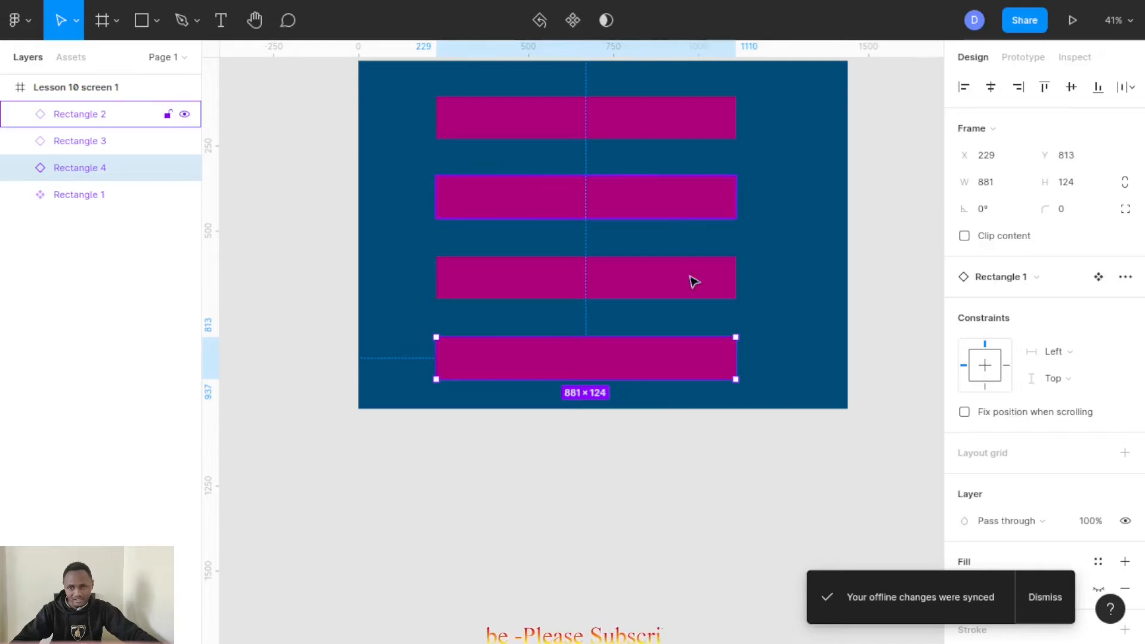
Step: Recolour the main bar component, trying teal 0FA199 and darker shades 2B7772 and 213736, ending on pale mint EDFFFE
{"action": "scroll", "coordinate": [578, 312], "scroll_direction": "up", "scroll_amount": 3}
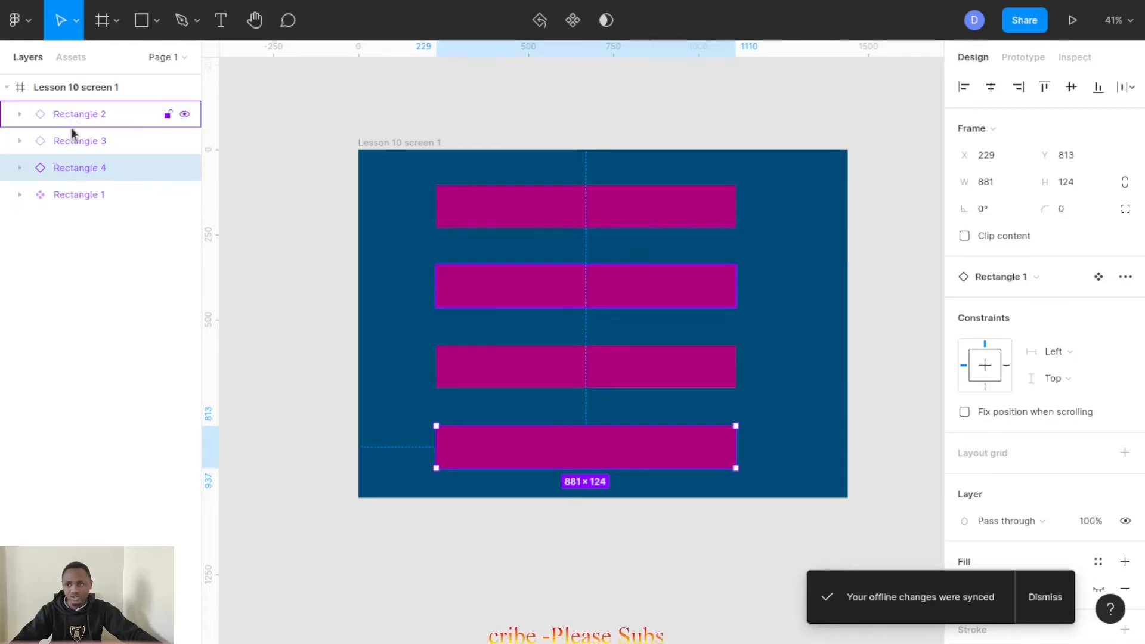
{"action": "left_click", "coordinate": [608, 199]}
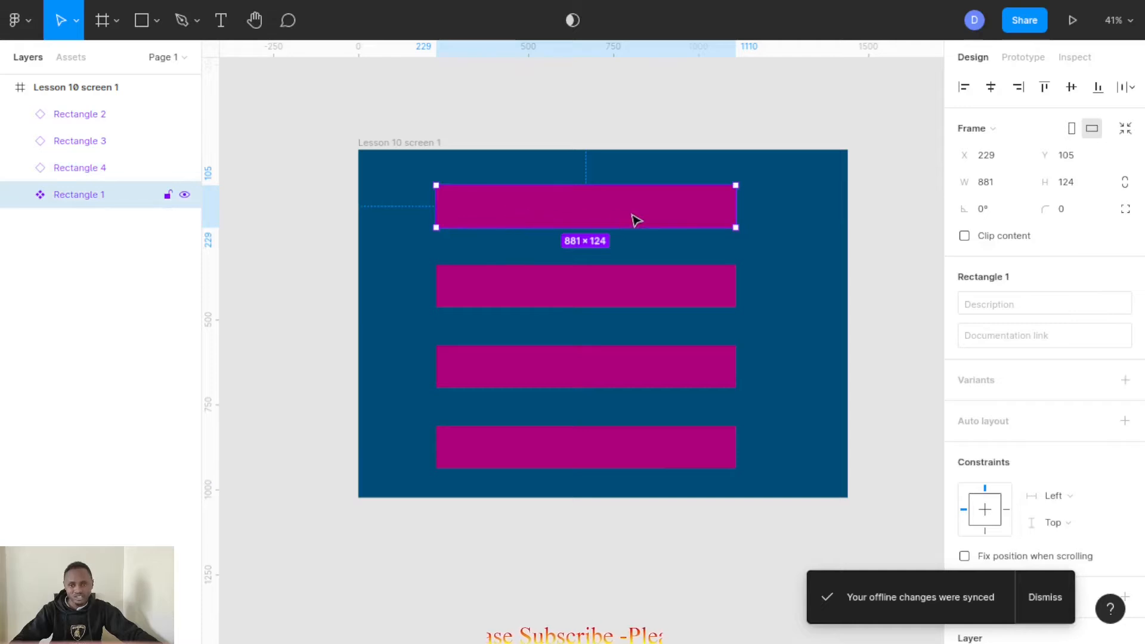
{"action": "scroll", "coordinate": [1004, 477], "scroll_direction": "down", "scroll_amount": 3}
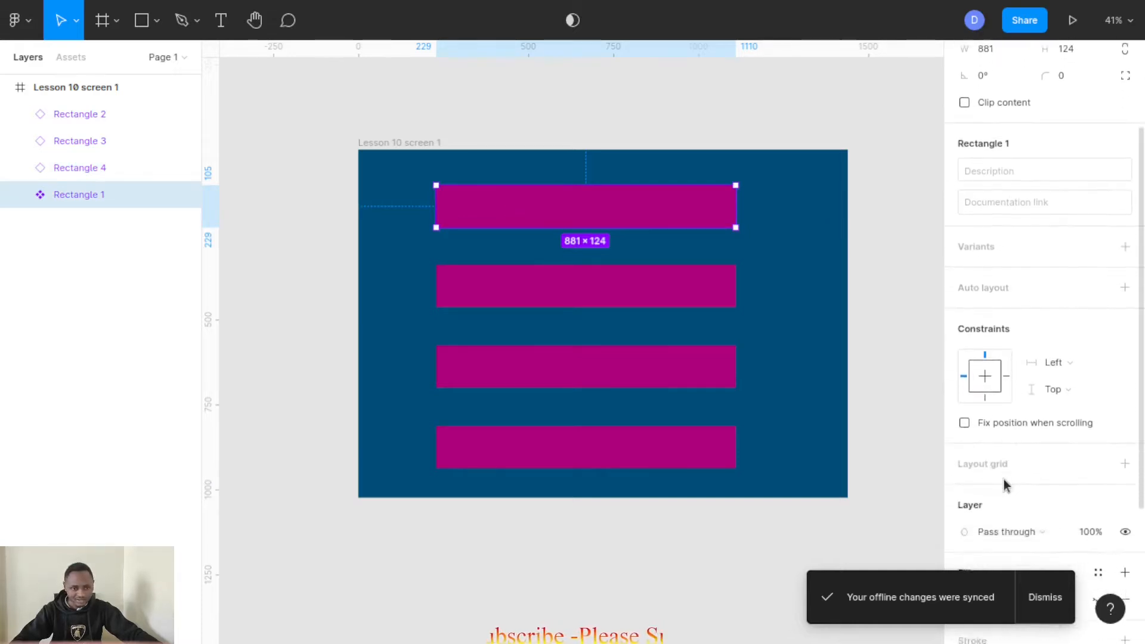
{"action": "scroll", "coordinate": [1004, 478], "scroll_direction": "down", "scroll_amount": 1}
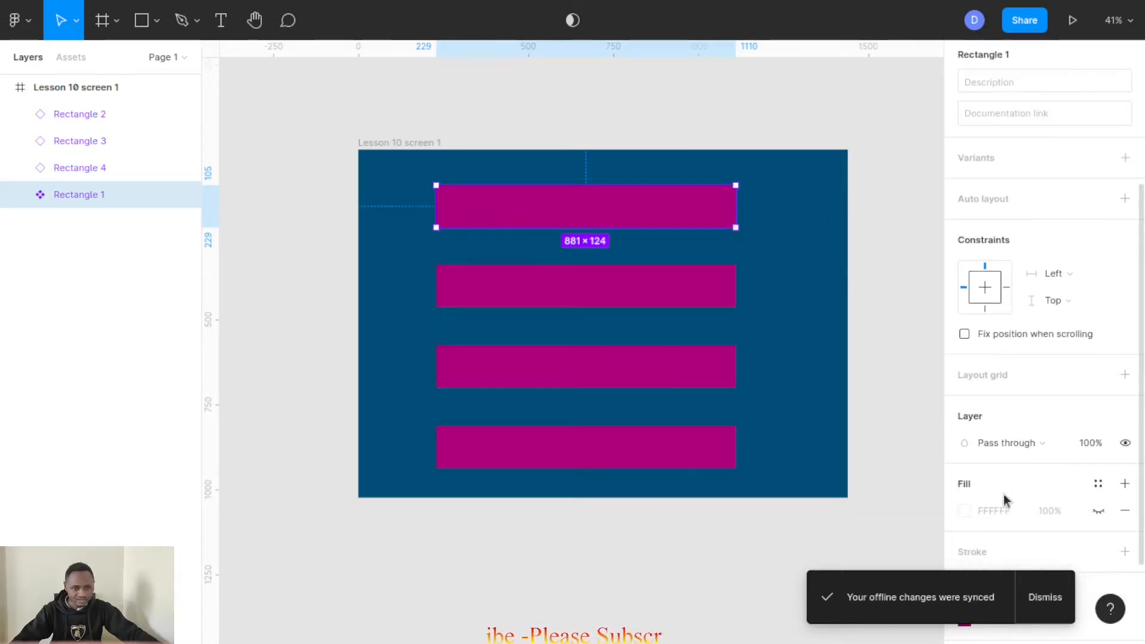
{"action": "left_click", "coordinate": [1028, 584]}
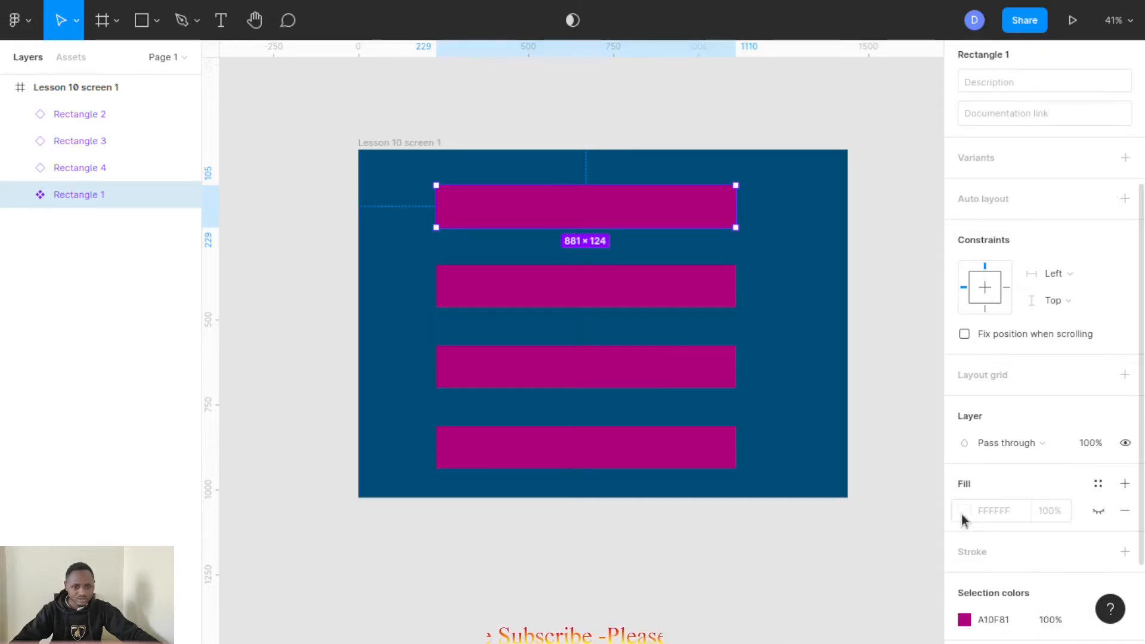
{"action": "scroll", "coordinate": [966, 561], "scroll_direction": "down", "scroll_amount": 1}
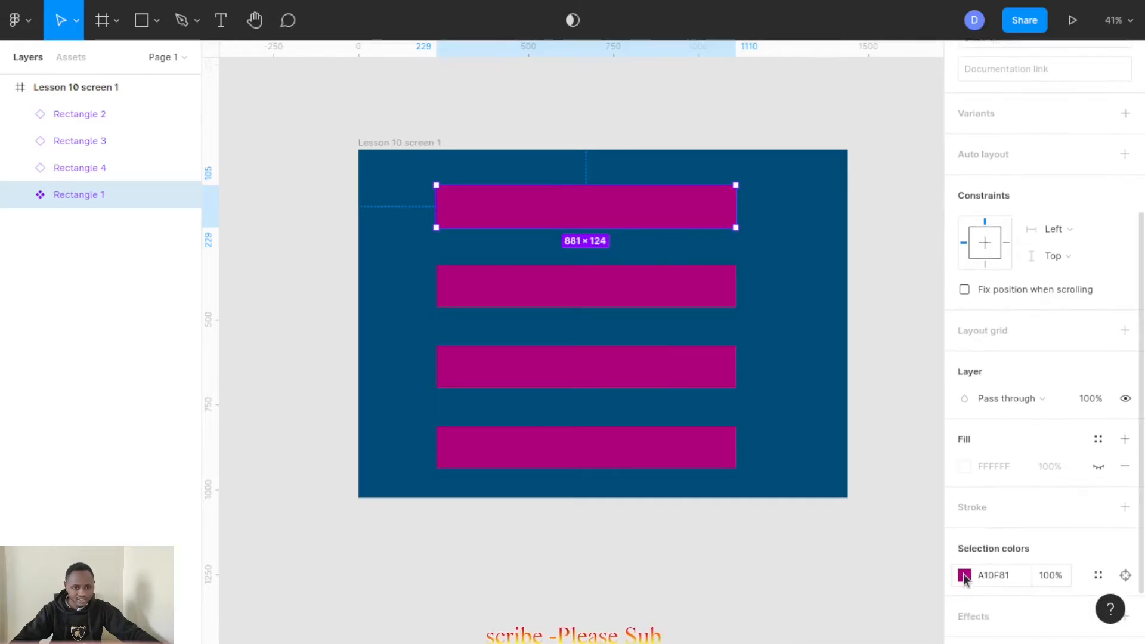
{"action": "left_click", "coordinate": [965, 577]}
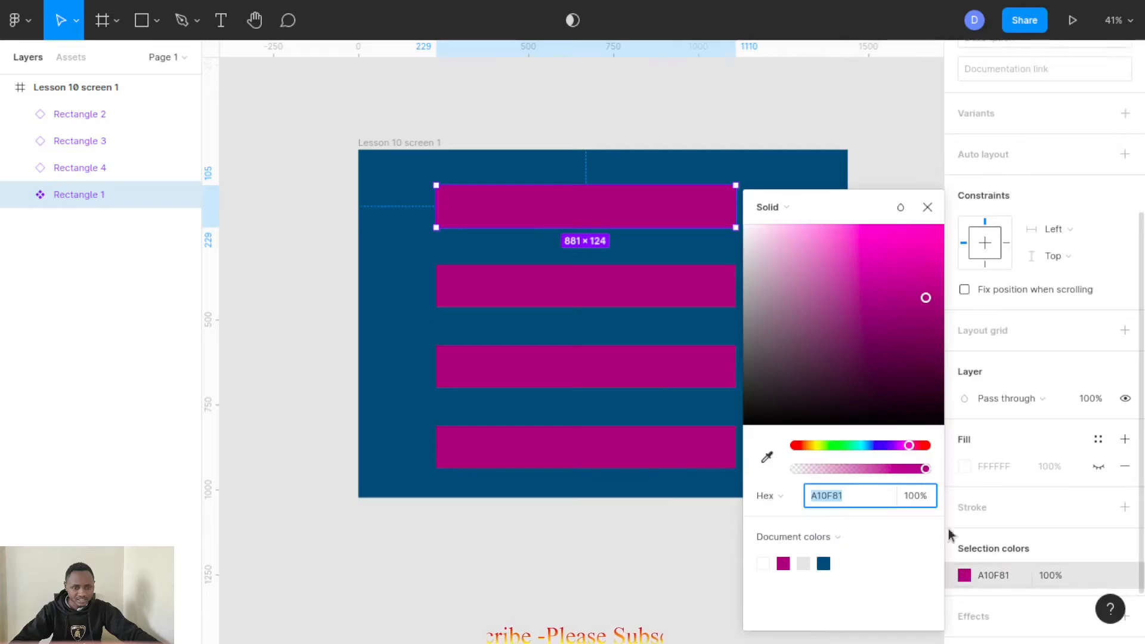
{"action": "left_click", "coordinate": [859, 449]}
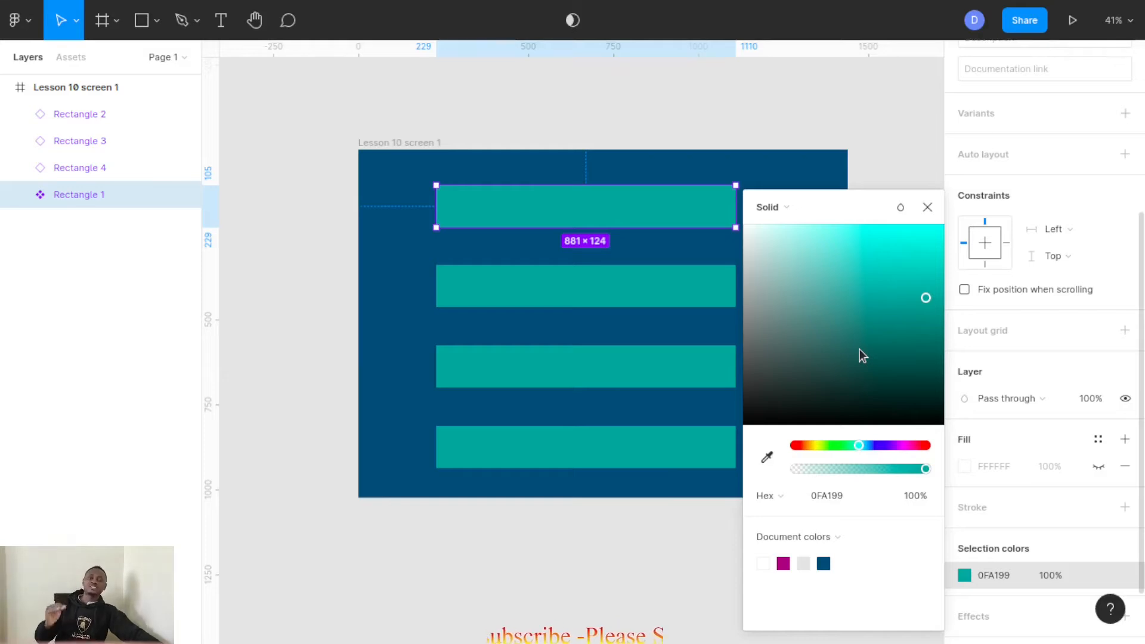
{"action": "left_click", "coordinate": [873, 331]}
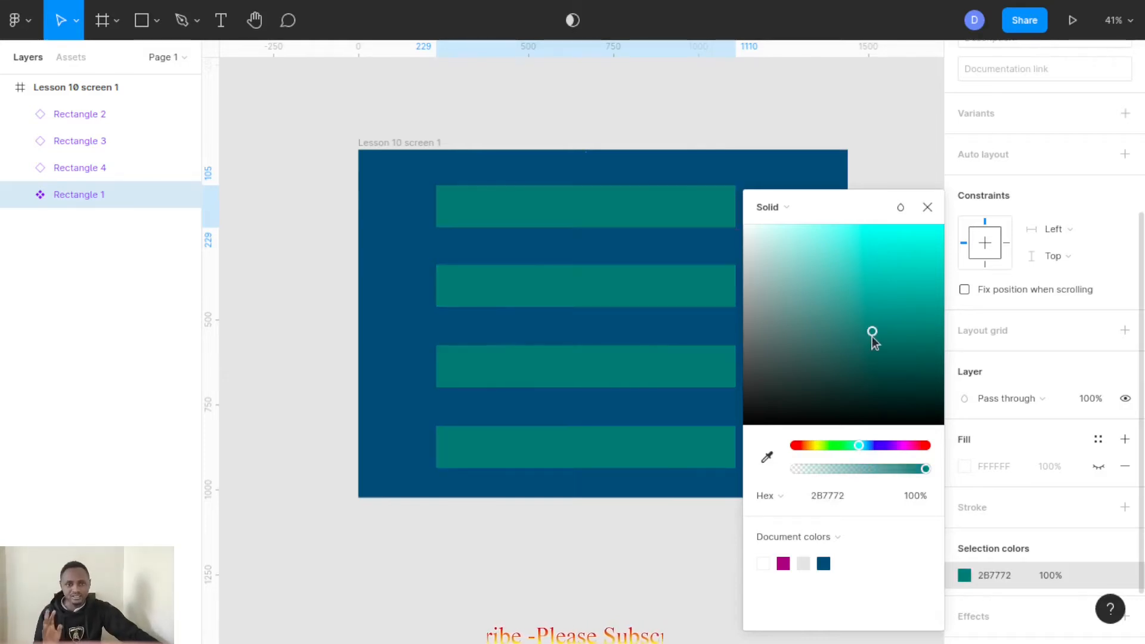
{"action": "left_click_drag", "start_coordinate": [819, 302], "coordinate": [826, 388]}
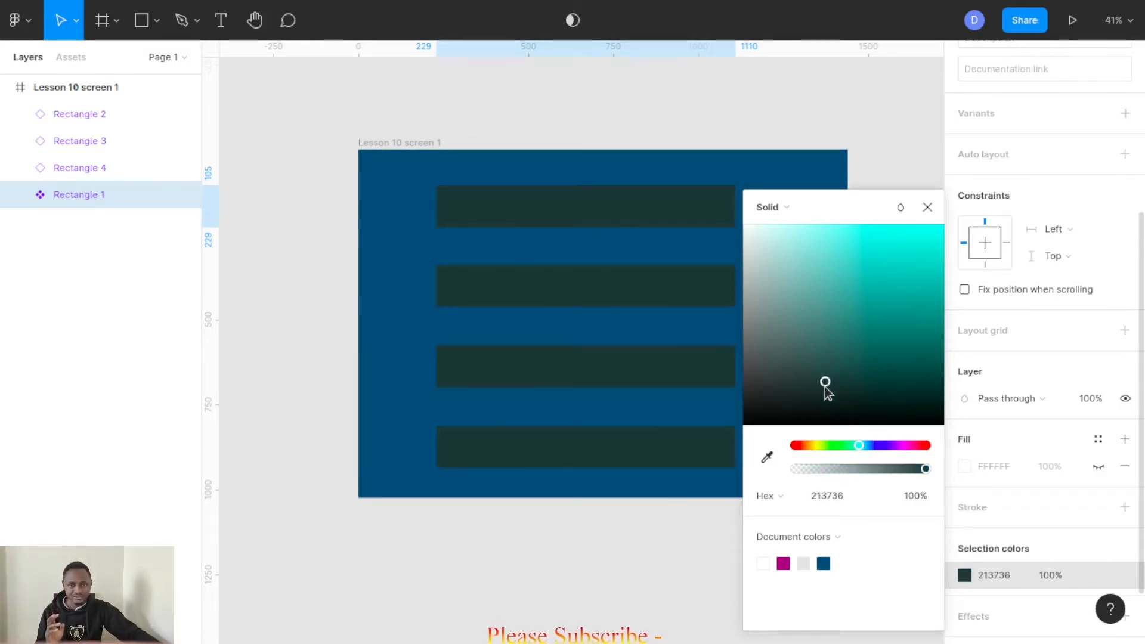
{"action": "left_click", "coordinate": [758, 227]}
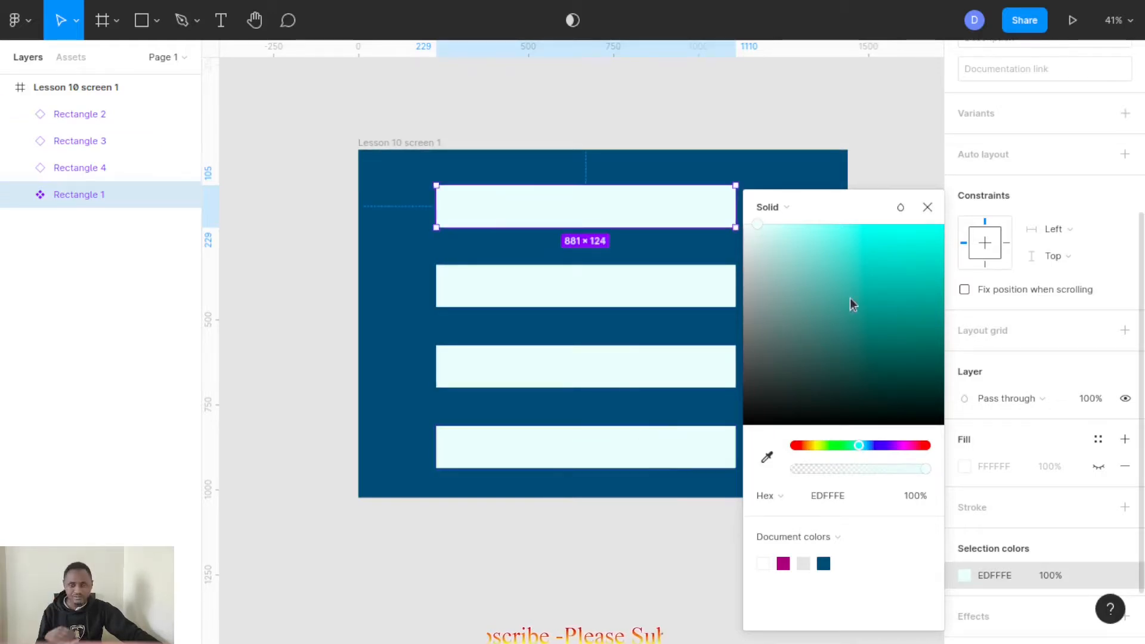
Step: Try Linear, Angular and Diamond gradients on the main bar component, then return its colour to Solid
{"action": "left_click_drag", "start_coordinate": [851, 206], "coordinate": [1015, 109]}
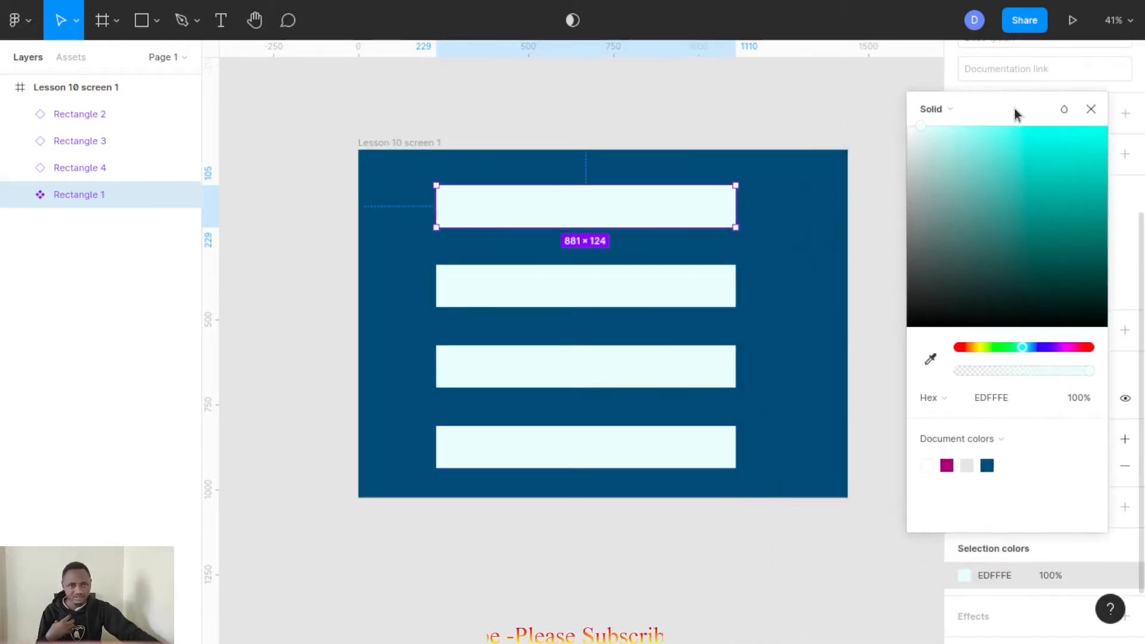
{"action": "left_click", "coordinate": [981, 110]}
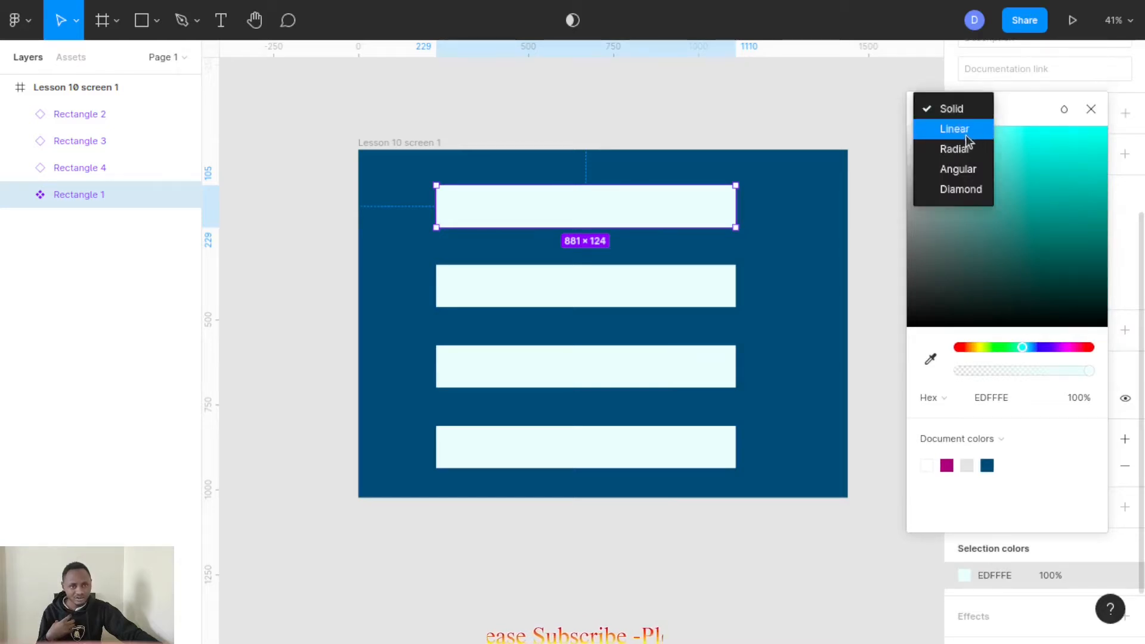
{"action": "left_click", "coordinate": [965, 128]}
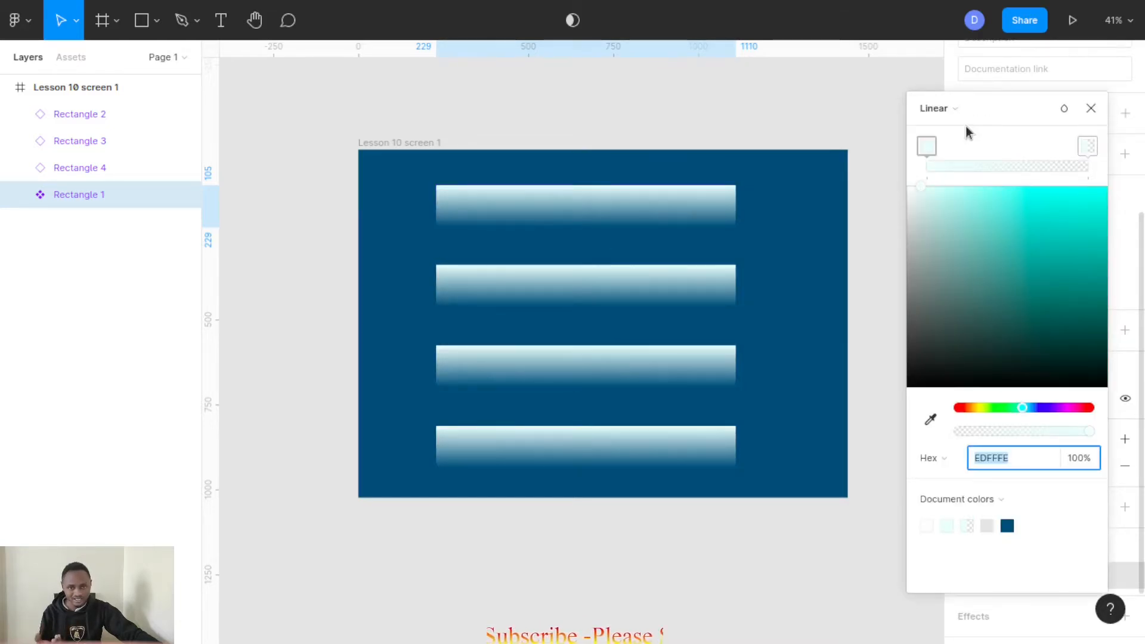
{"action": "left_click", "coordinate": [955, 116]}
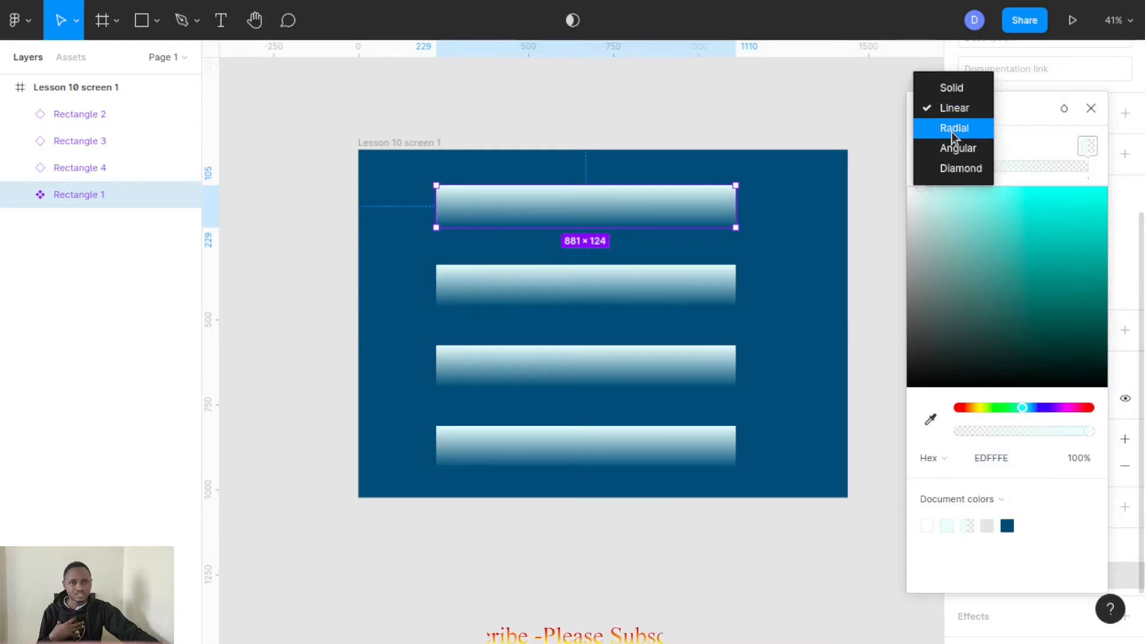
{"action": "left_click", "coordinate": [953, 147]}
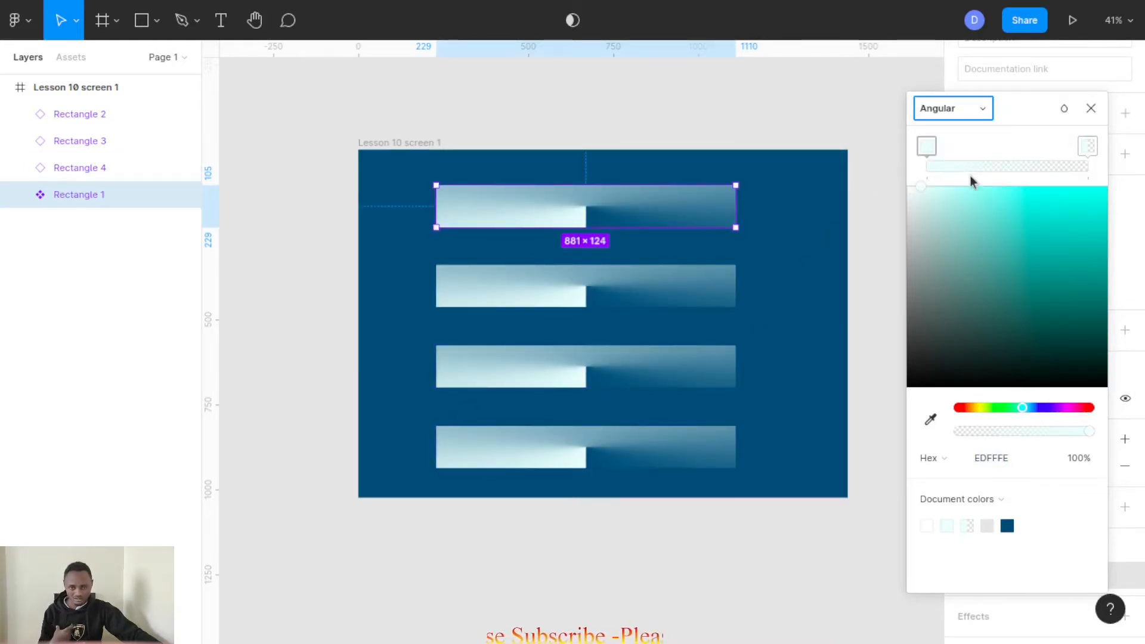
{"action": "left_click", "coordinate": [983, 109]}
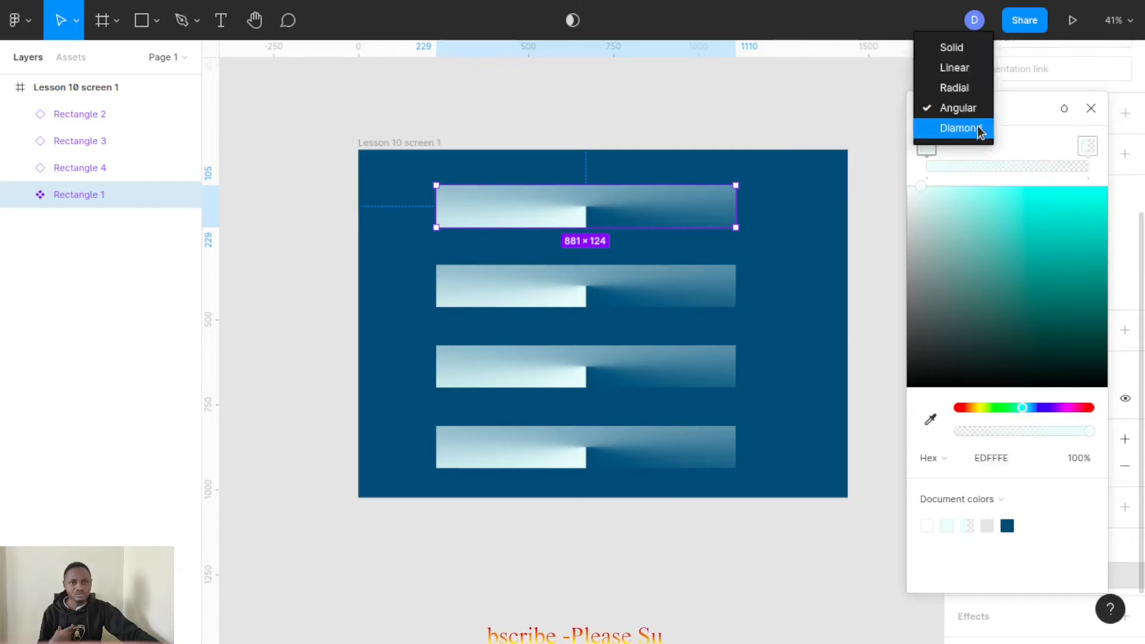
{"action": "left_click", "coordinate": [978, 129]}
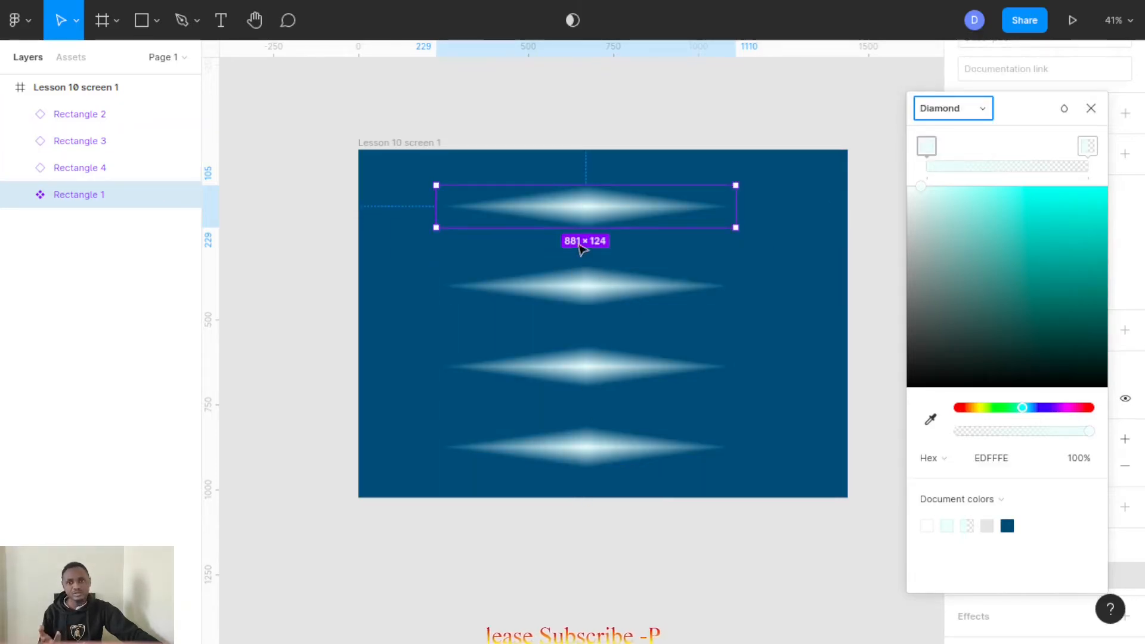
{"action": "left_click", "coordinate": [983, 109]}
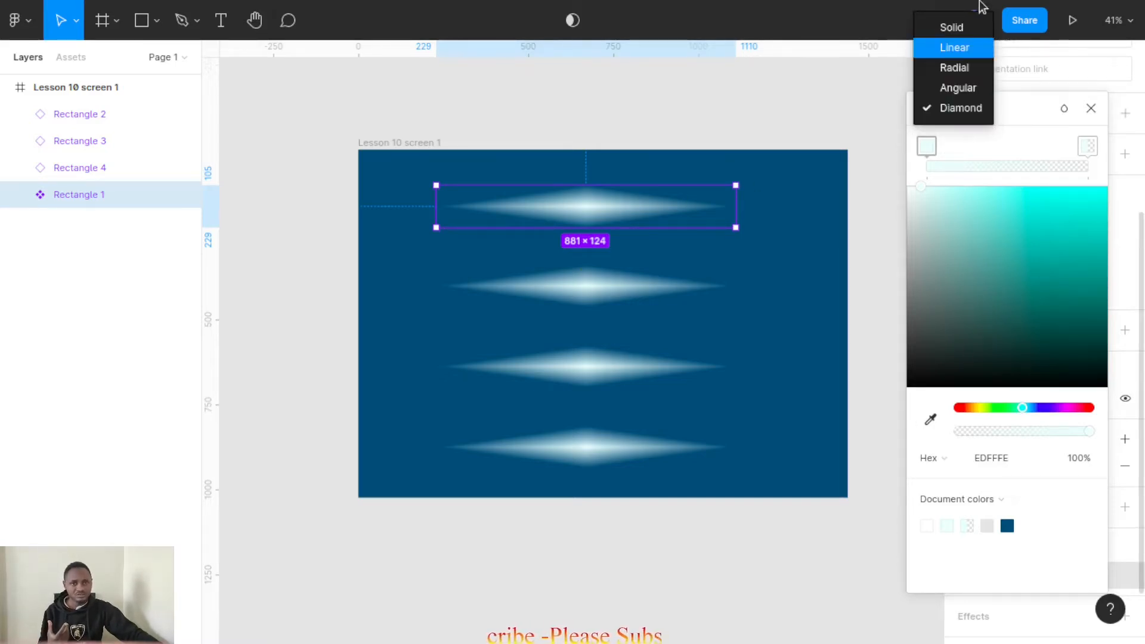
{"action": "left_click", "coordinate": [954, 27]}
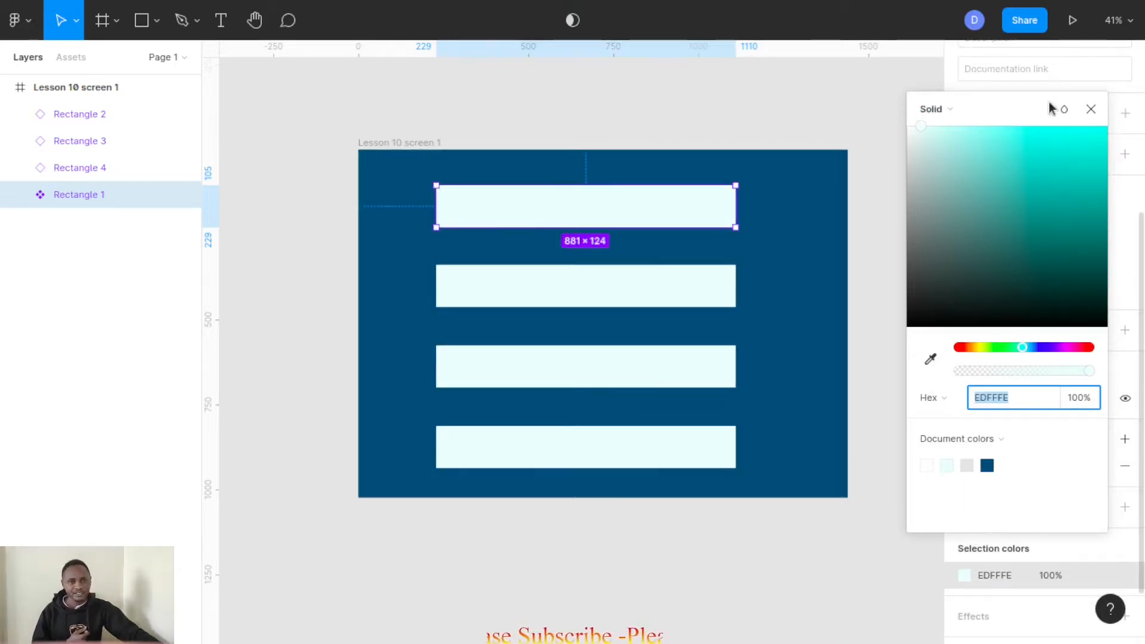
{"action": "left_click", "coordinate": [1092, 109]}
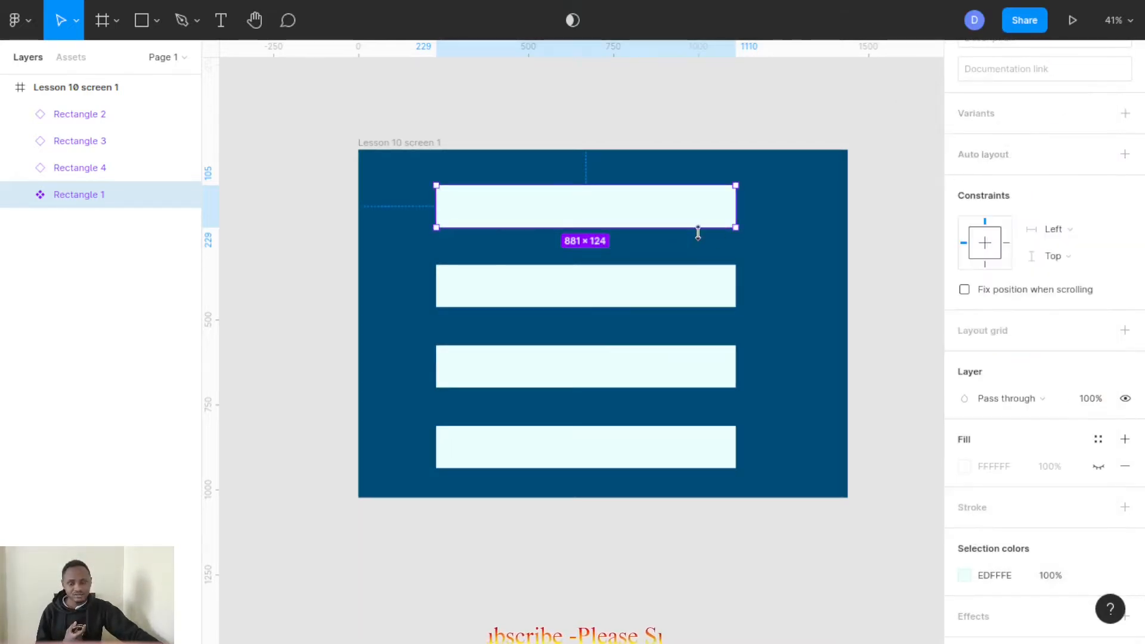
Step: Override the colour of the second bar, a copy of the component, with bright magenta EC39DA
{"action": "left_click", "coordinate": [600, 291]}
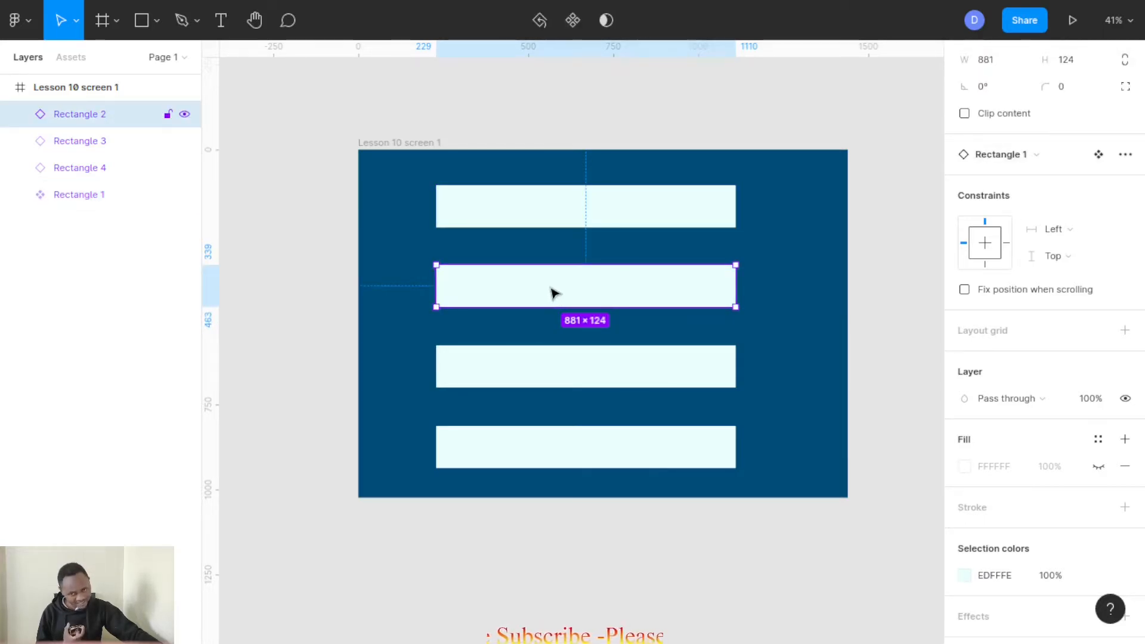
{"action": "scroll", "coordinate": [1029, 473], "scroll_direction": "down", "scroll_amount": 3}
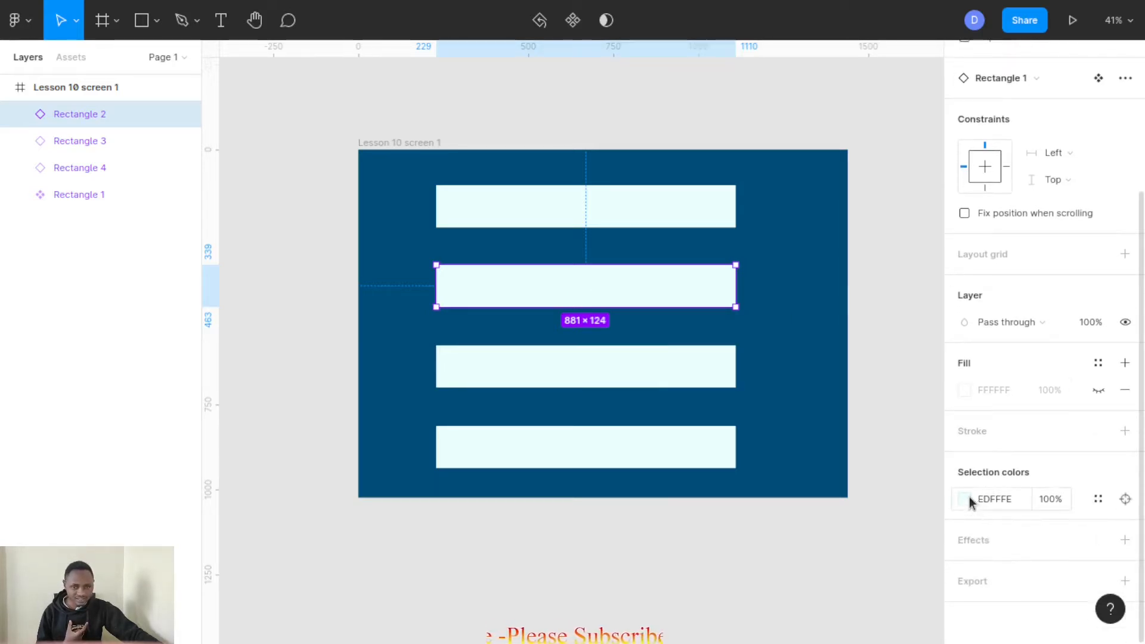
{"action": "left_click", "coordinate": [965, 499]}
{"action": "left_click", "coordinate": [907, 446]}
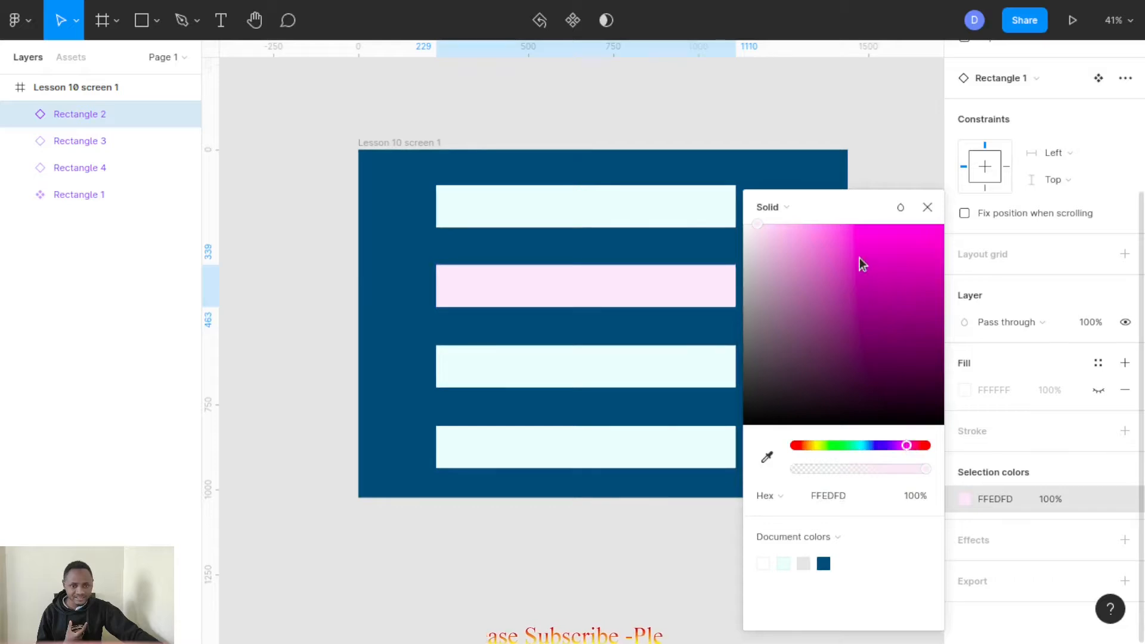
{"action": "left_click", "coordinate": [896, 240]}
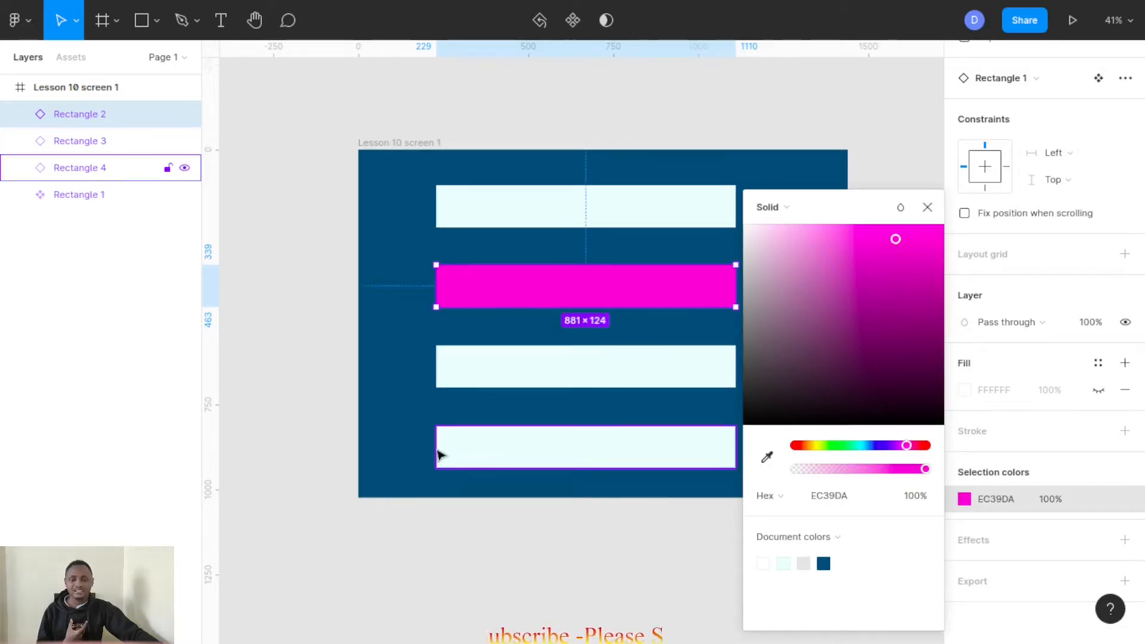
{"action": "left_click", "coordinate": [404, 440]}
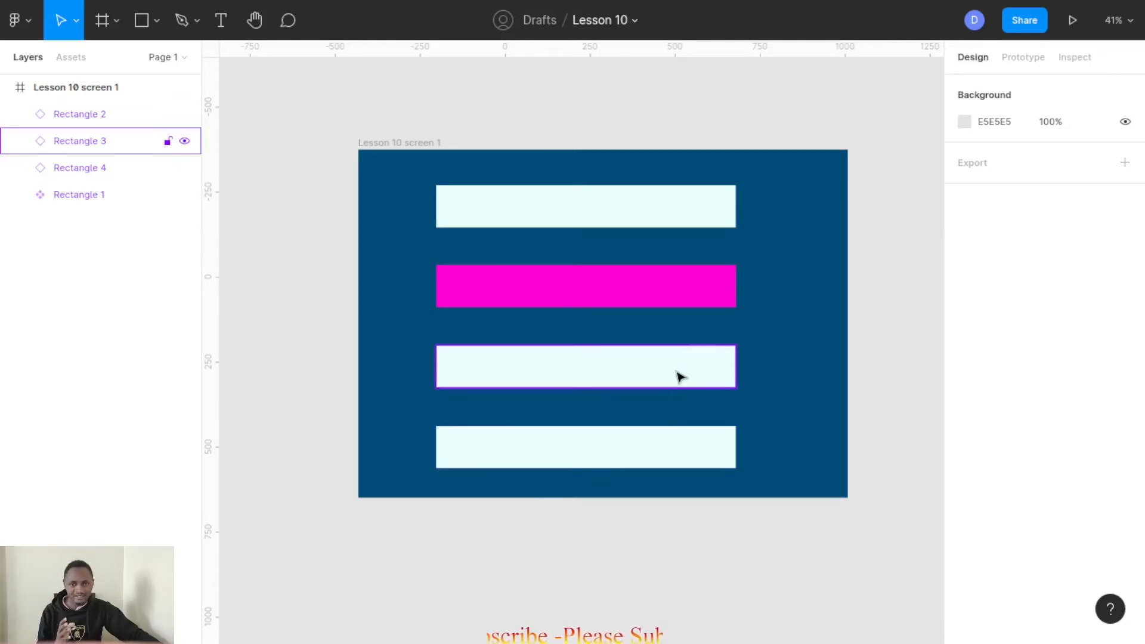
{"action": "left_click", "coordinate": [632, 294]}
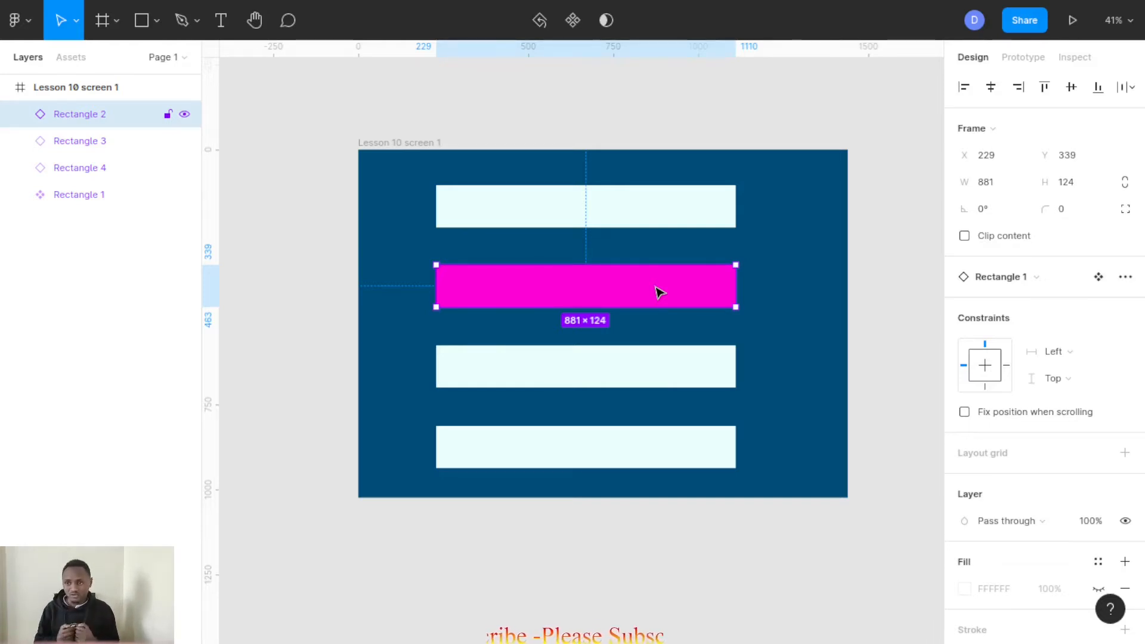
{"action": "left_click", "coordinate": [647, 206]}
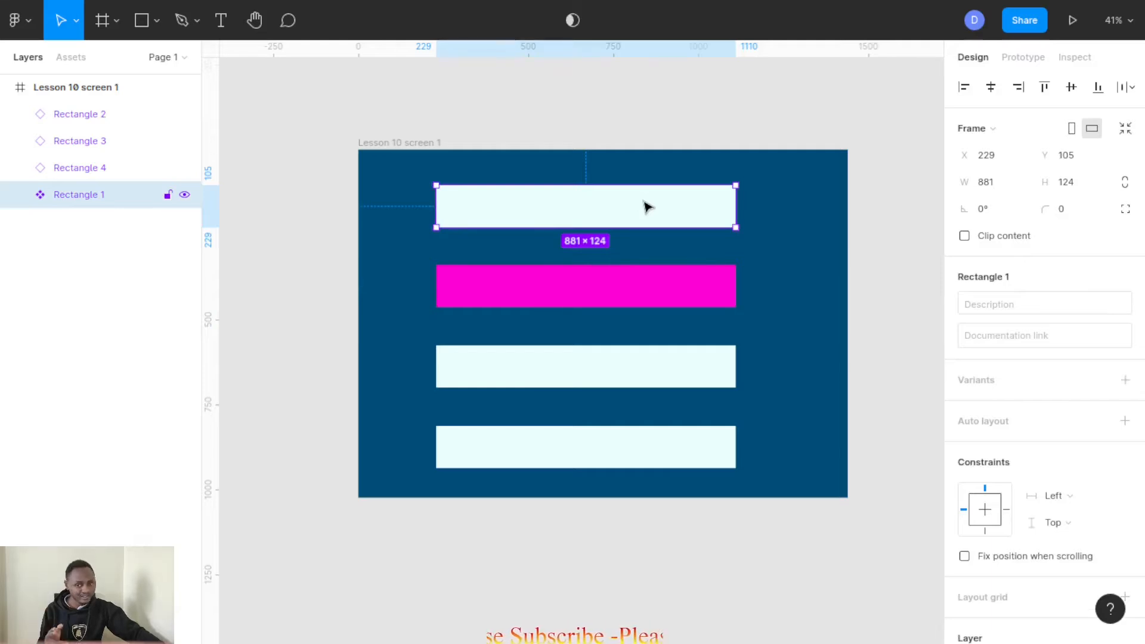
{"action": "left_click", "coordinate": [656, 285]}
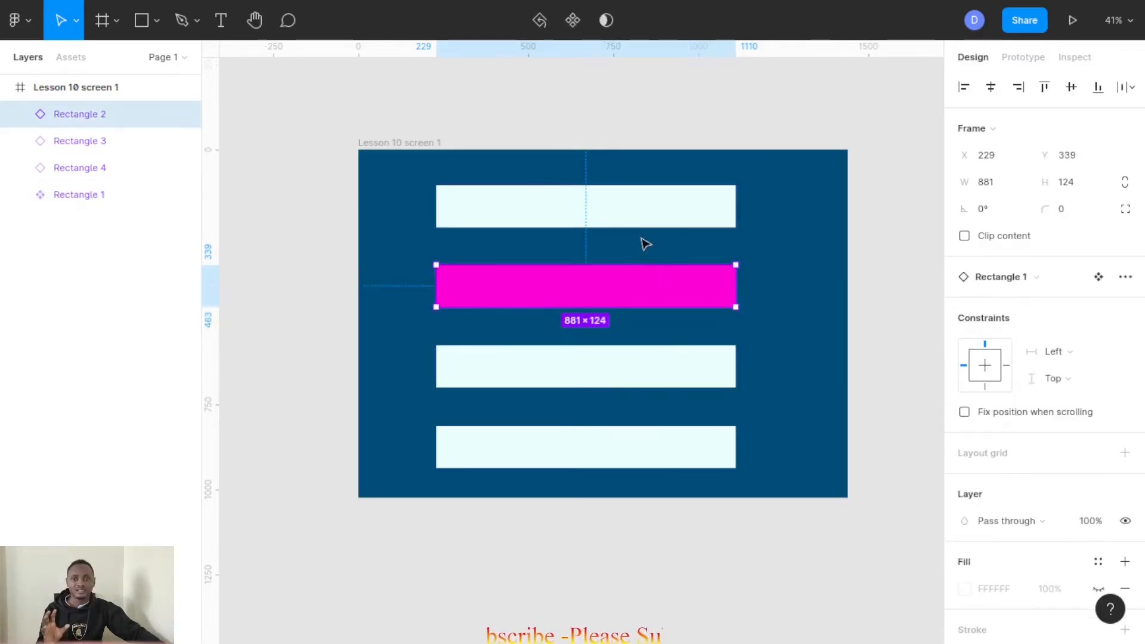
Step: Change the colour of the main bar component at the top of the frame to yellow F1D64A
{"action": "left_click", "coordinate": [644, 212]}
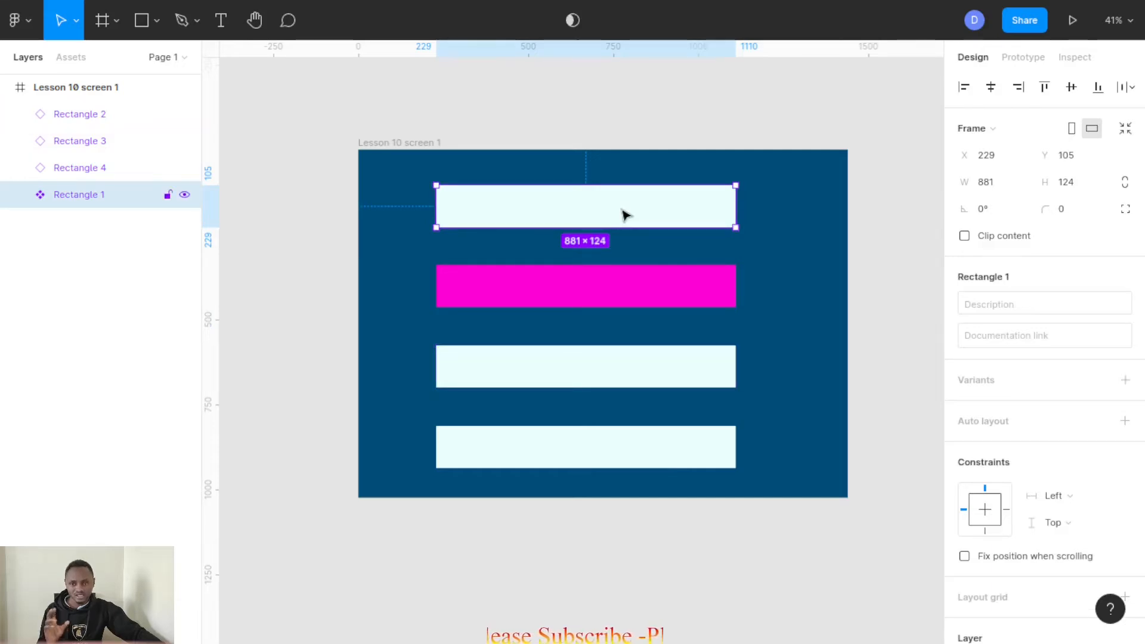
{"action": "scroll", "coordinate": [1008, 523], "scroll_direction": "down", "scroll_amount": 3}
{"action": "scroll", "coordinate": [1007, 519], "scroll_direction": "down", "scroll_amount": 6}
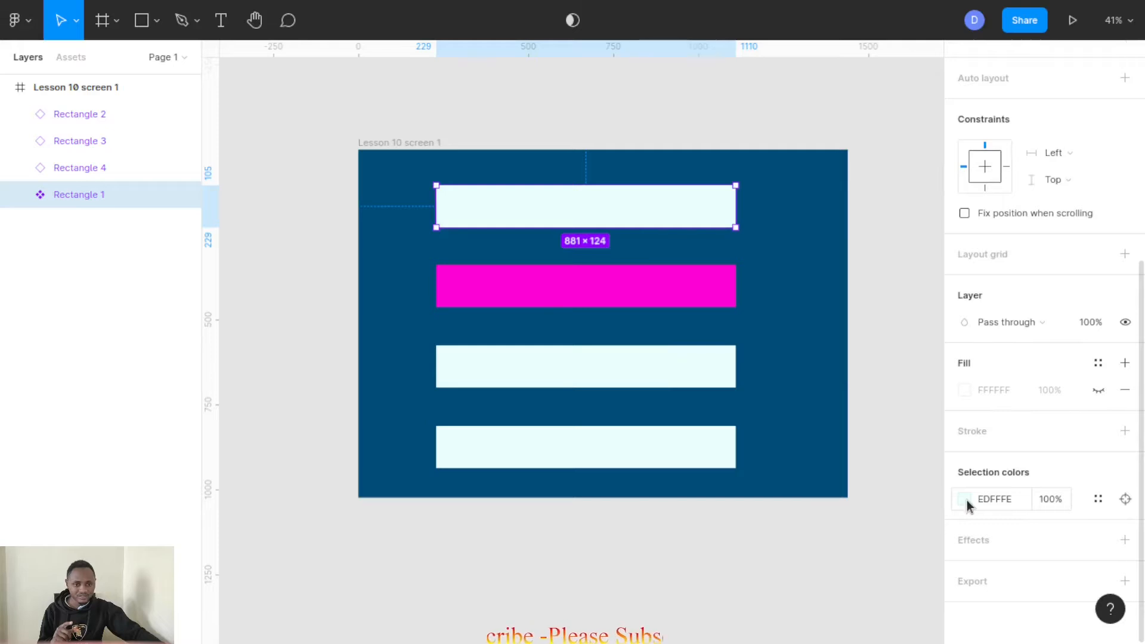
{"action": "left_click", "coordinate": [966, 501]}
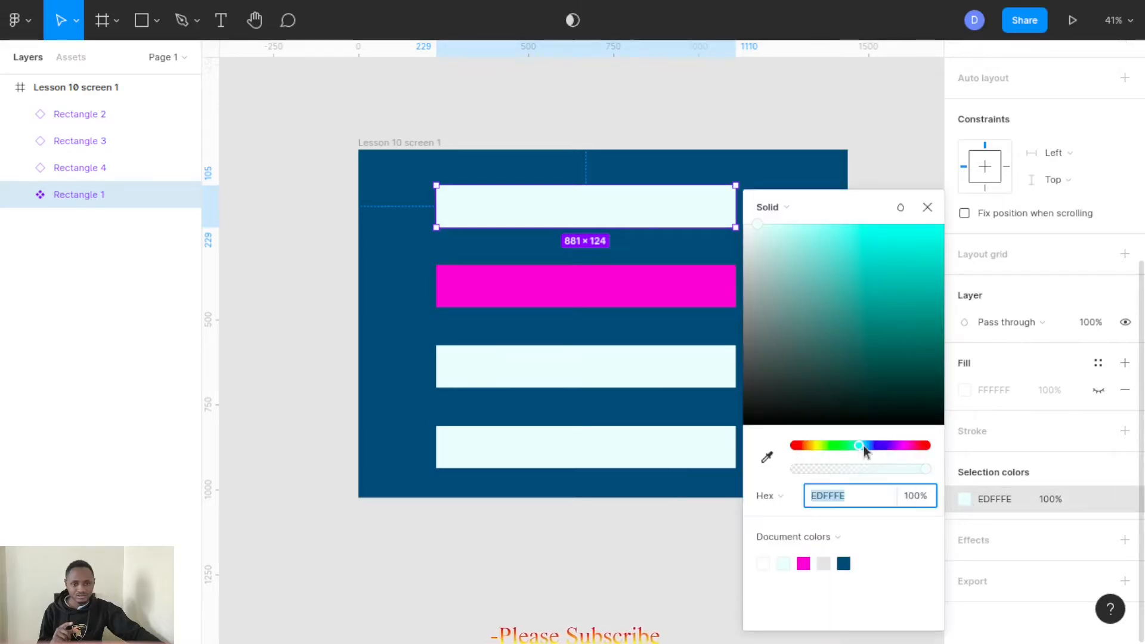
{"action": "left_click", "coordinate": [813, 446]}
{"action": "left_click", "coordinate": [882, 236]}
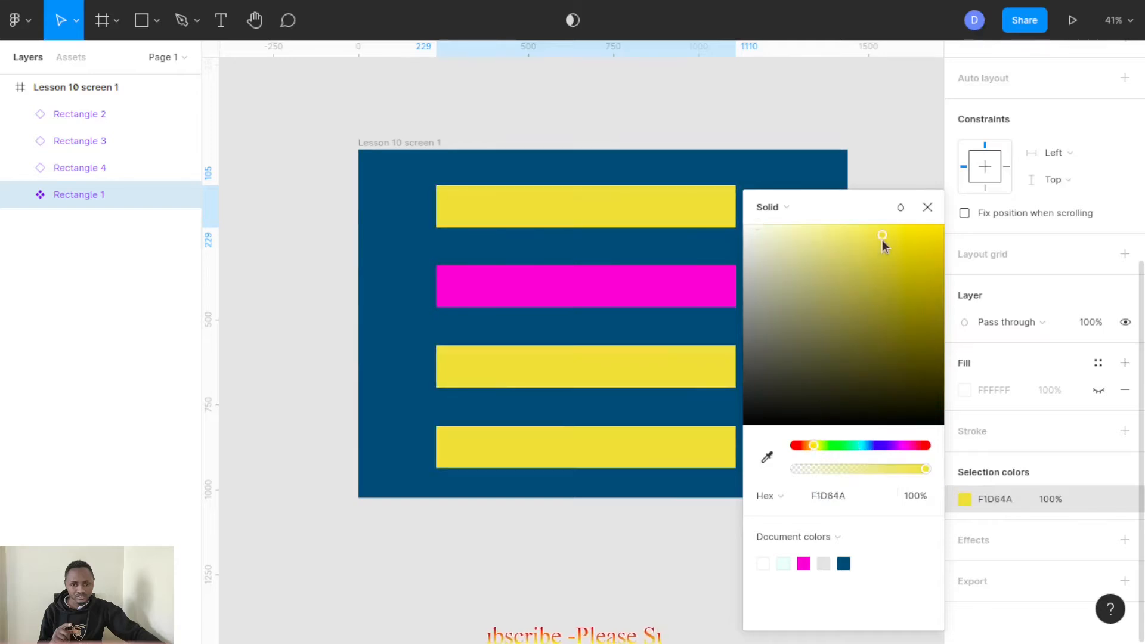
{"action": "left_click", "coordinate": [392, 338]}
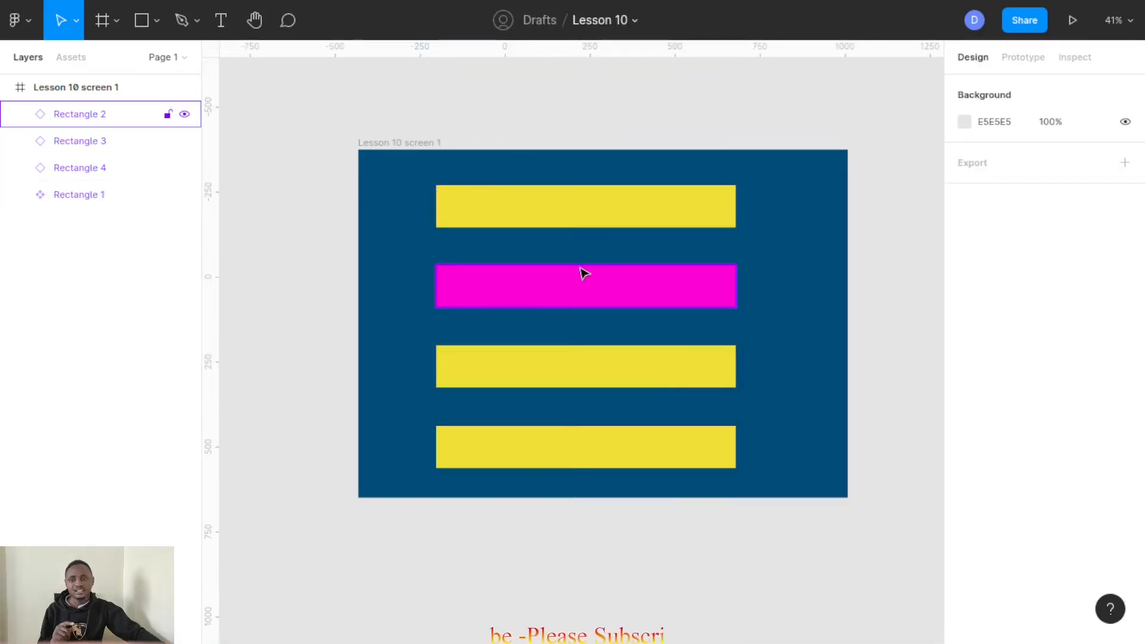
Step: Compare the magenta second bar, the two yellow copies and the main bar component by selecting each, and clear the selection
{"action": "left_click", "coordinate": [580, 291]}
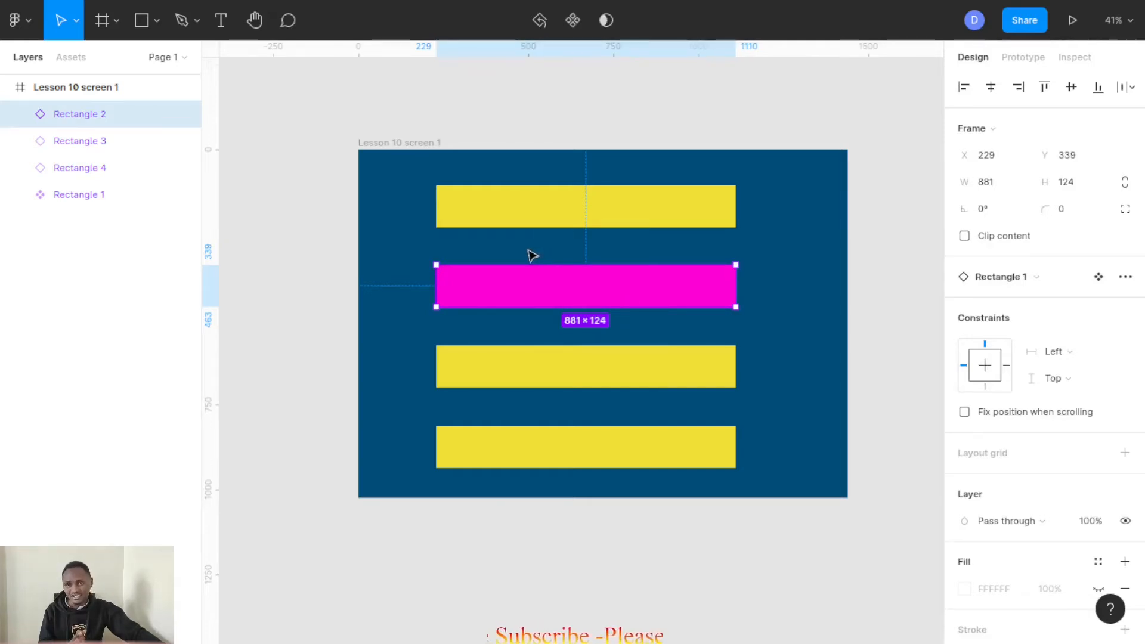
{"action": "left_click", "coordinate": [475, 374]}
{"action": "left_click", "coordinate": [484, 452]}
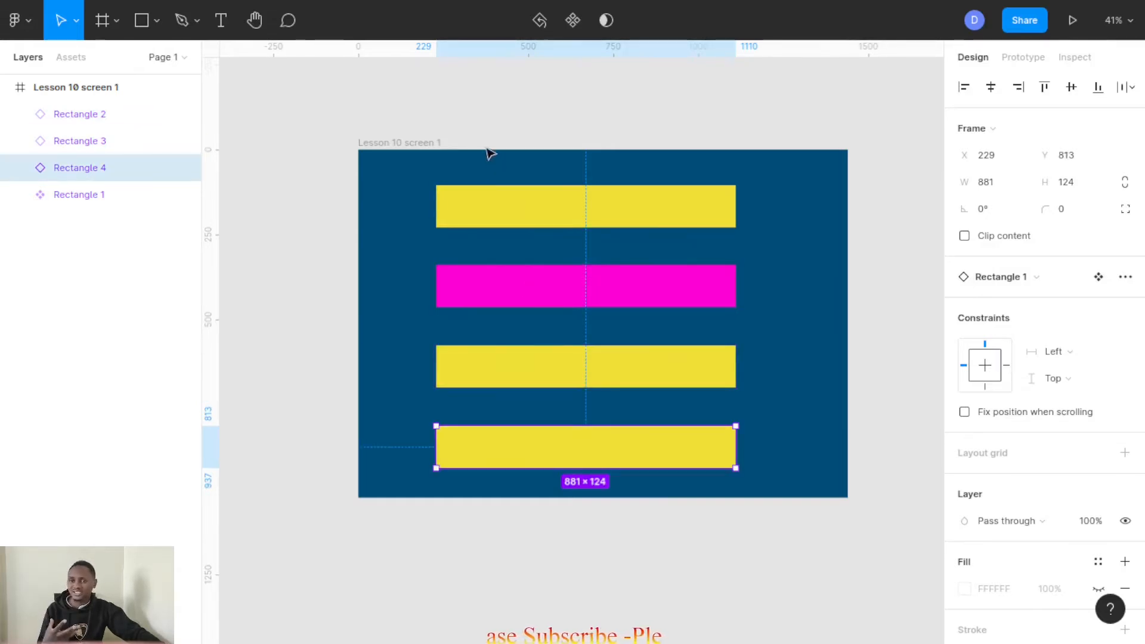
{"action": "left_click", "coordinate": [542, 216]}
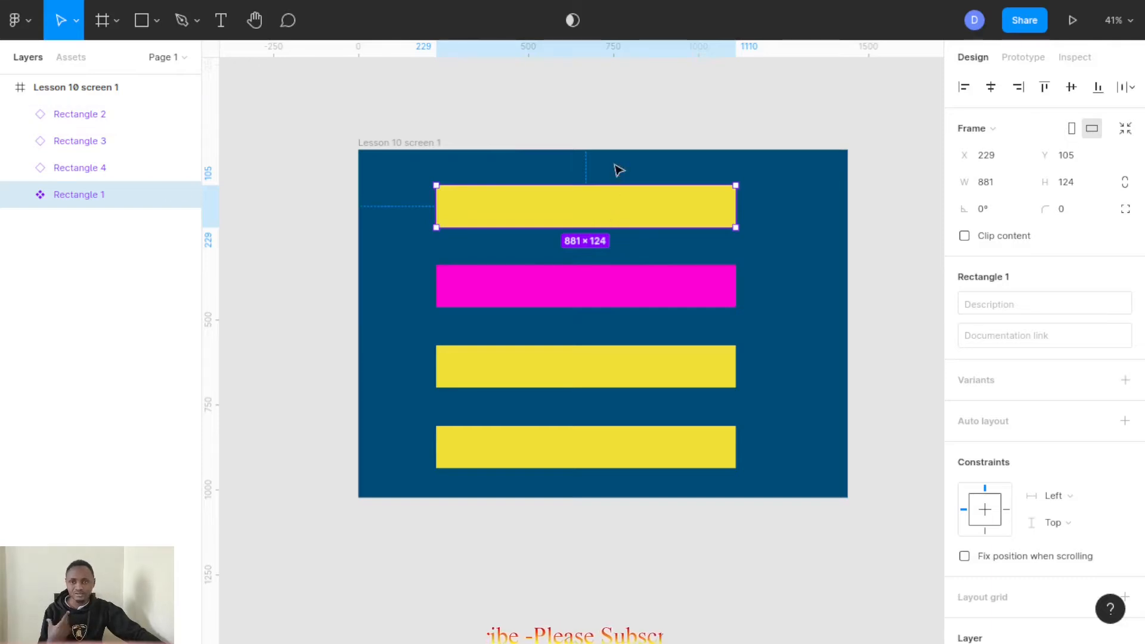
{"action": "left_click", "coordinate": [620, 133]}
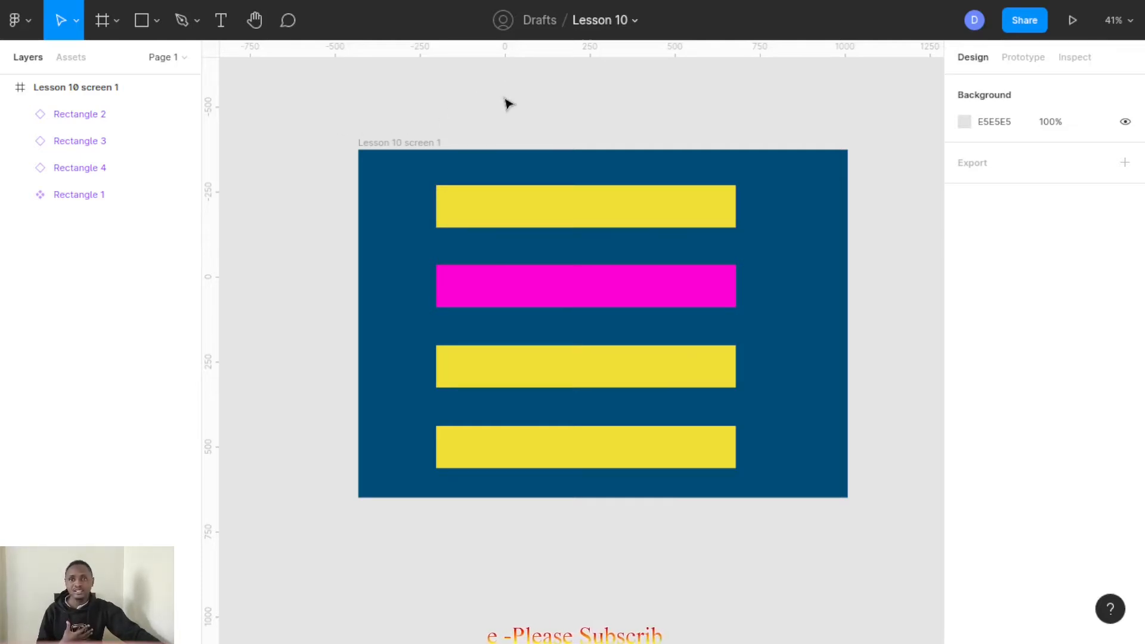
Step: Group the whole Lesson 10 screen 1 frame and shift the group to about X -367, Y -391
{"action": "scroll", "coordinate": [540, 205], "scroll_direction": "down", "scroll_amount": 3}
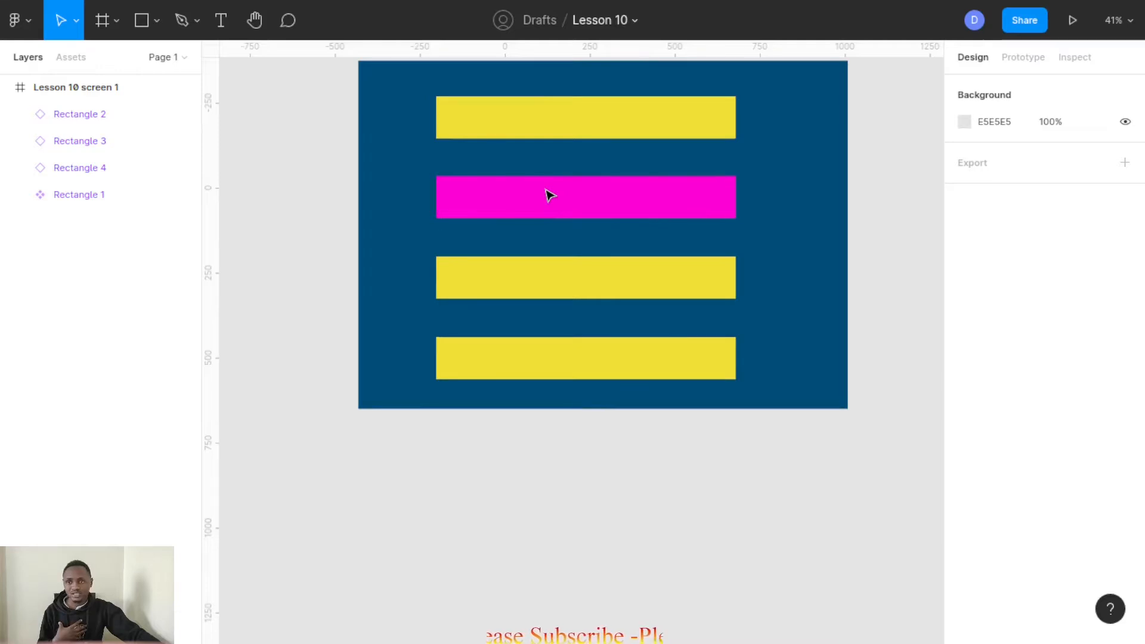
{"action": "scroll", "coordinate": [549, 196], "scroll_direction": "up", "scroll_amount": 2}
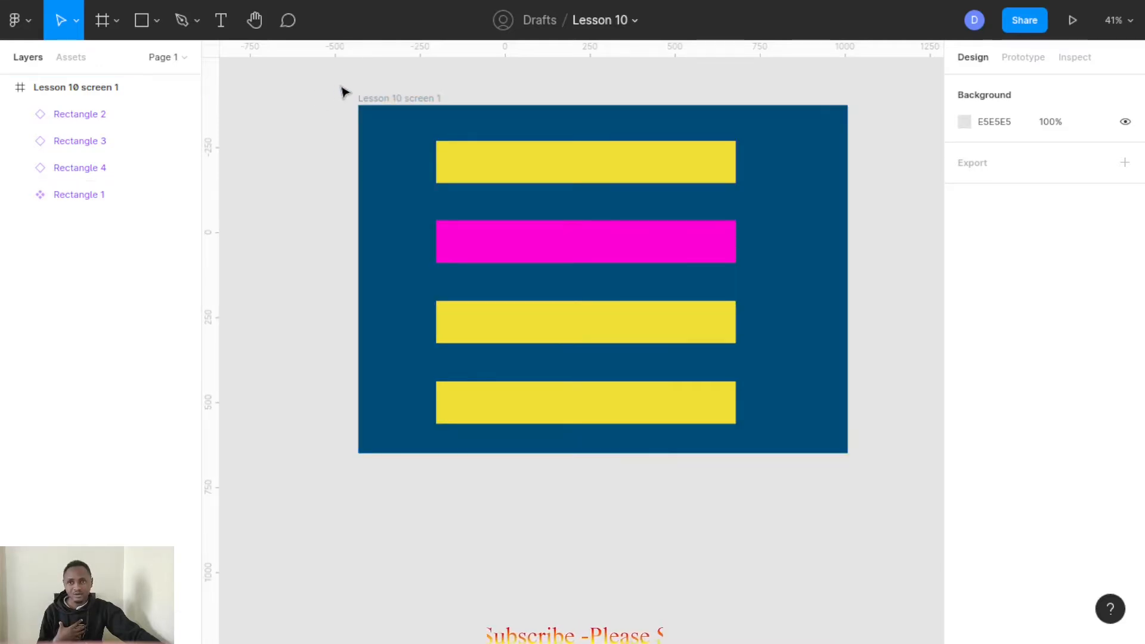
{"action": "left_click_drag", "start_coordinate": [346, 87], "coordinate": [865, 482]}
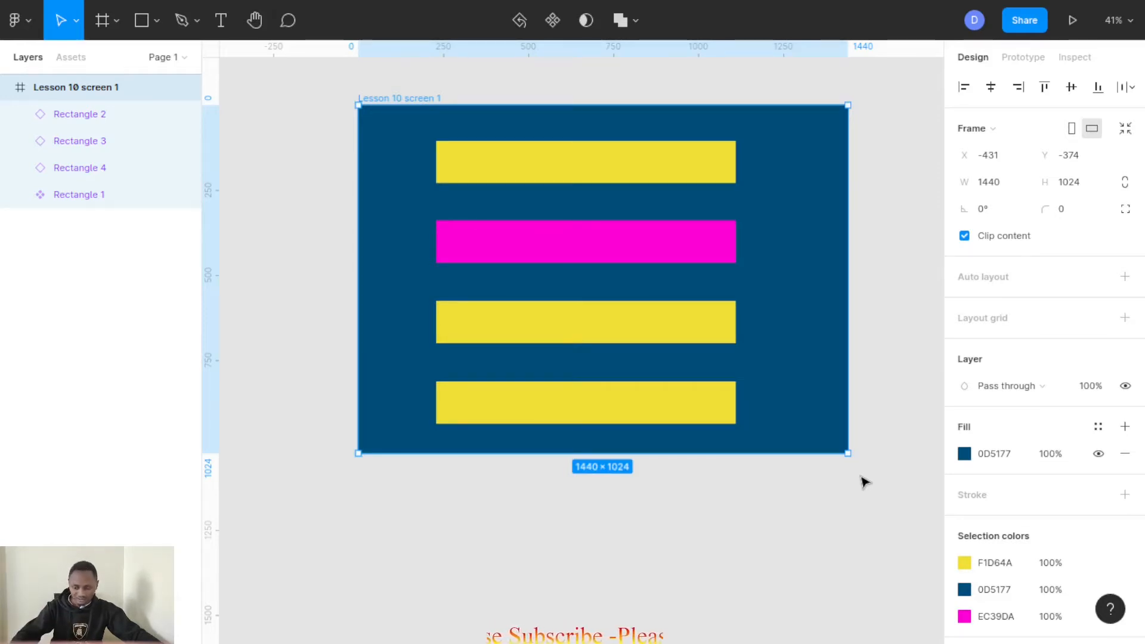
{"action": "key", "text": "ctrl+g"}
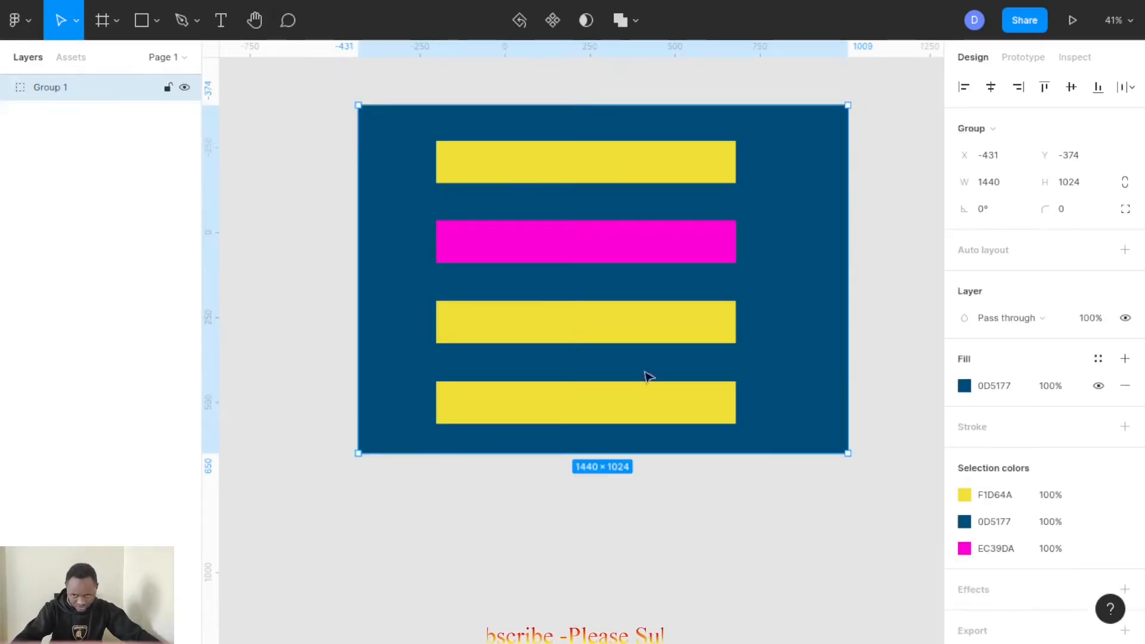
{"action": "mouse_move", "coordinate": [452, 216]}
{"action": "left_mouse_down"}
{"action": "mouse_move", "coordinate": [396, 422]}
{"action": "mouse_move", "coordinate": [471, 337]}
{"action": "mouse_move", "coordinate": [473, 263]}
{"action": "mouse_move", "coordinate": [440, 225]}
{"action": "left_mouse_up"}
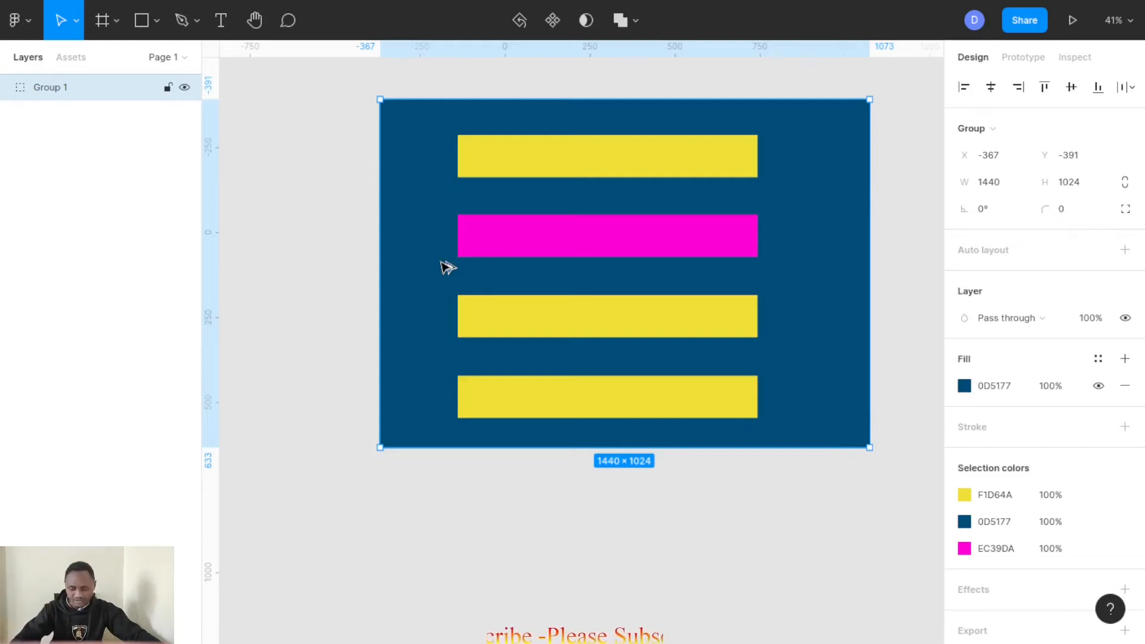
Step: Duplicate the group twice, stacking the copies below the original at about Y 729 and Y 1846
{"action": "left_click_drag", "start_coordinate": [447, 267], "coordinate": [445, 593]}
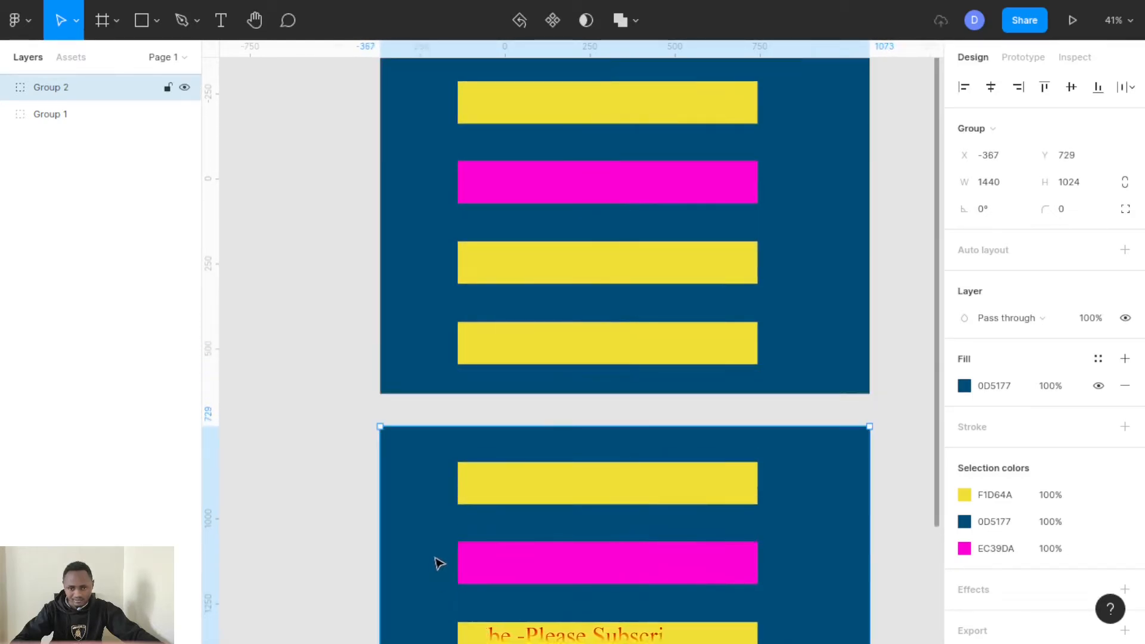
{"action": "scroll", "coordinate": [563, 279], "scroll_direction": "up", "scroll_amount": 3}
{"action": "scroll", "coordinate": [573, 255], "scroll_direction": "down", "scroll_amount": 8}
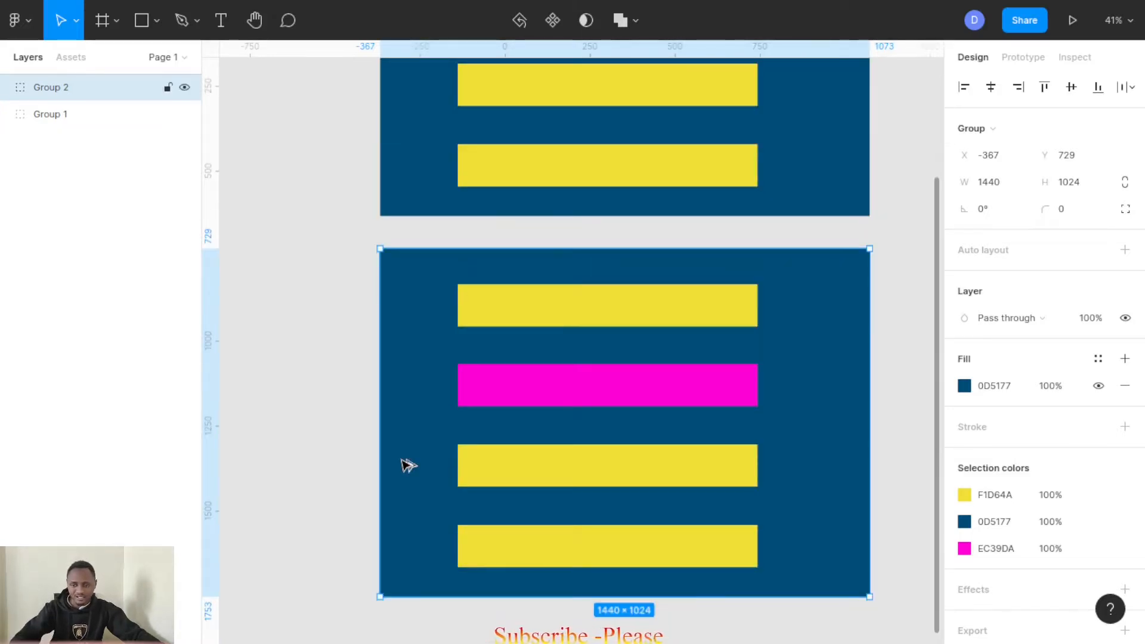
{"action": "left_click_drag", "start_coordinate": [409, 466], "coordinate": [402, 510]}
{"action": "left_click_drag", "start_coordinate": [413, 620], "coordinate": [405, 539]}
{"action": "scroll", "coordinate": [441, 459], "scroll_direction": "up", "scroll_amount": 5}
{"action": "scroll", "coordinate": [459, 445], "scroll_direction": "up", "scroll_amount": 8}
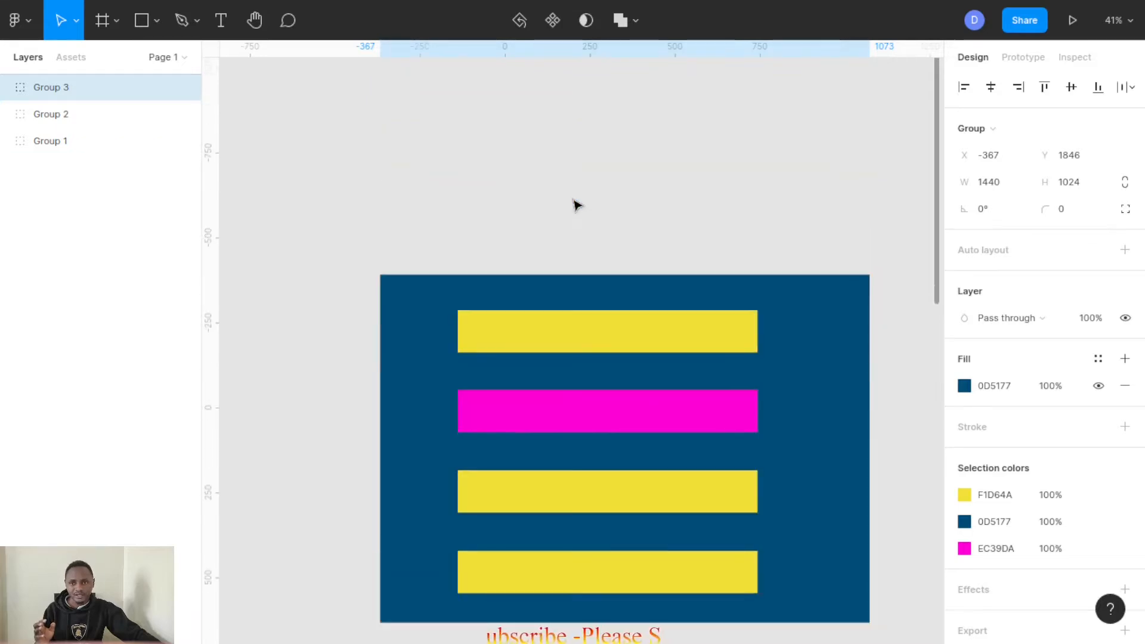
Step: Examine the top yellow bar and the magenta bar inside the middle screen copy, selecting them in turn
{"action": "scroll", "coordinate": [576, 206], "scroll_direction": "down", "scroll_amount": 10}
{"action": "scroll", "coordinate": [576, 206], "scroll_direction": "down", "scroll_amount": 1}
{"action": "scroll", "coordinate": [577, 206], "scroll_direction": "up", "scroll_amount": 1}
{"action": "left_click", "coordinate": [543, 181]}
{"action": "double_click", "coordinate": [543, 182]}
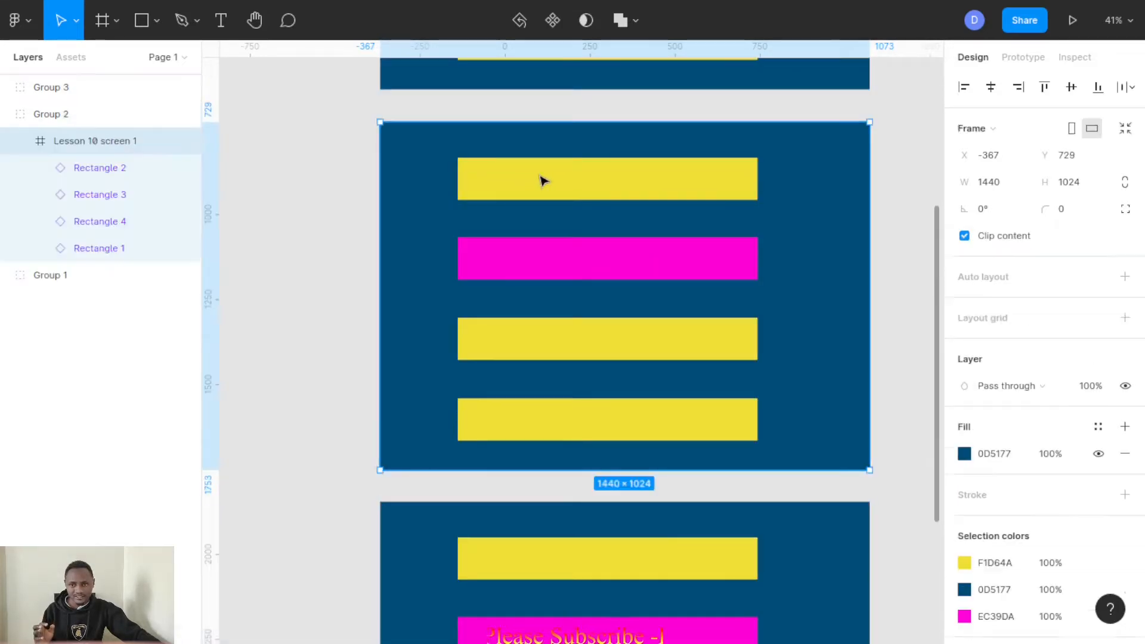
{"action": "left_click", "coordinate": [543, 191]}
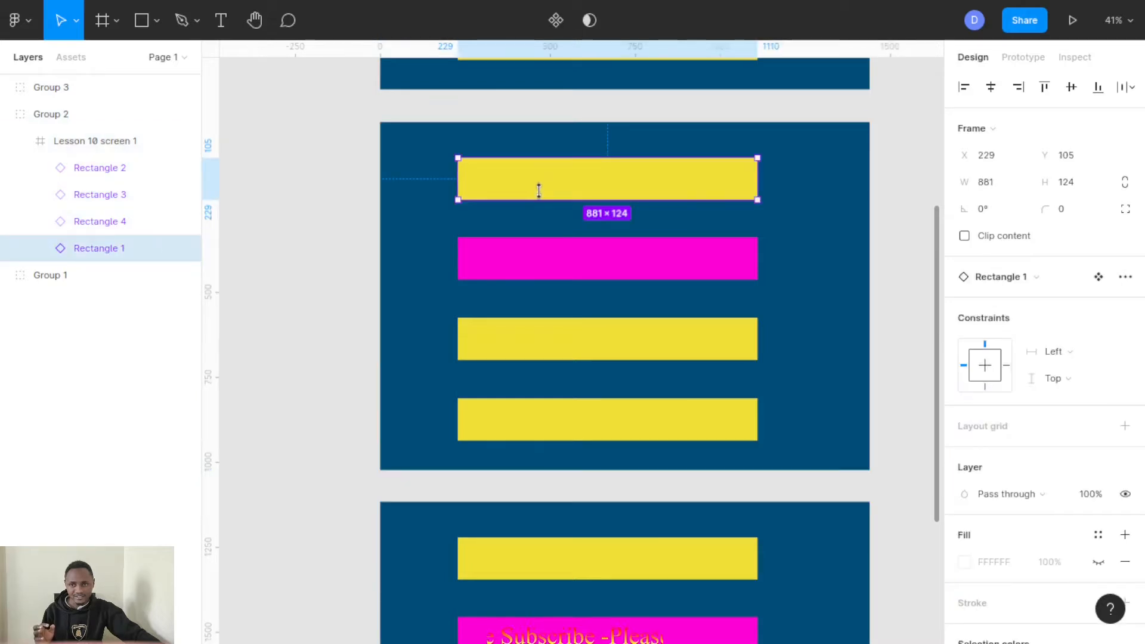
{"action": "left_click", "coordinate": [550, 264]}
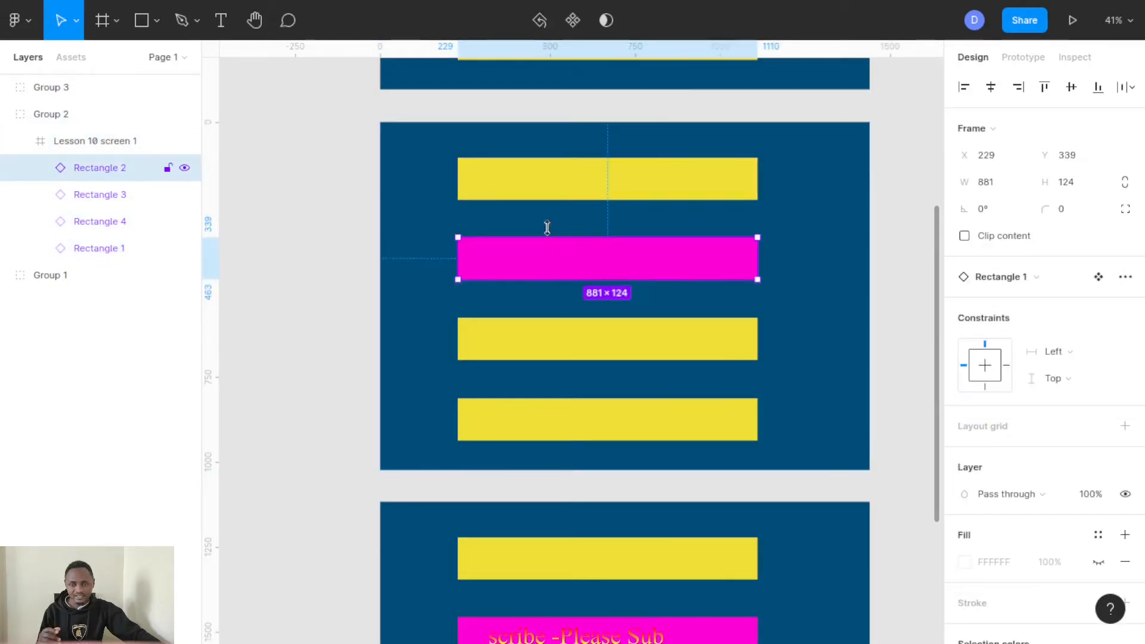
{"action": "left_click", "coordinate": [560, 177]}
{"action": "left_click", "coordinate": [576, 271]}
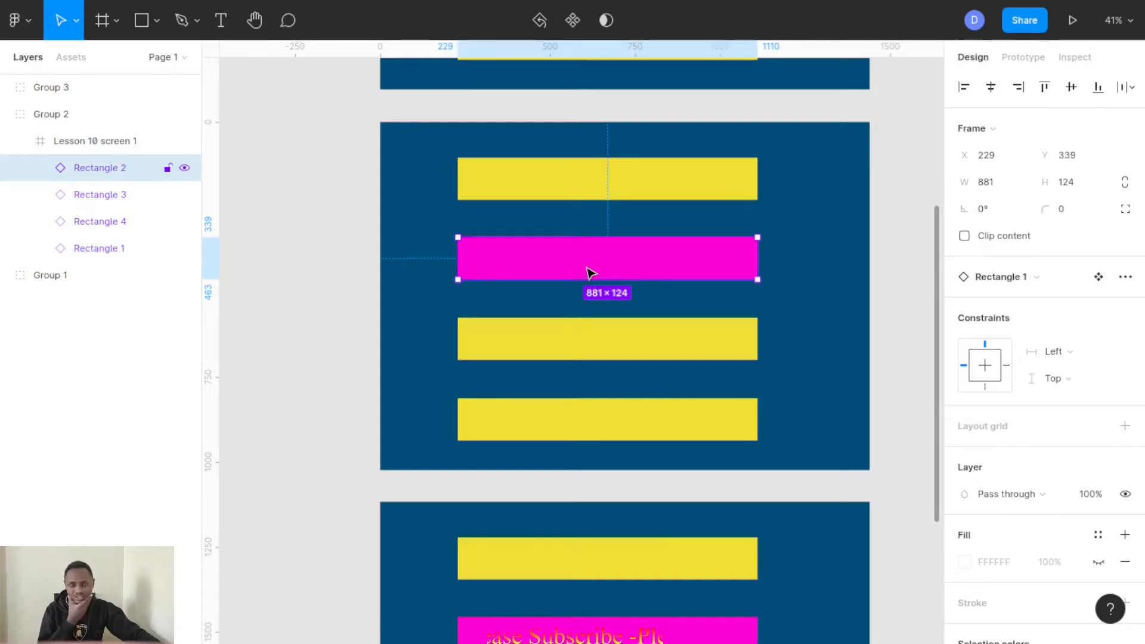
Step: Delete all four bars from the middle screen copy, leaving only its blue frame
{"action": "left_click", "coordinate": [599, 190]}
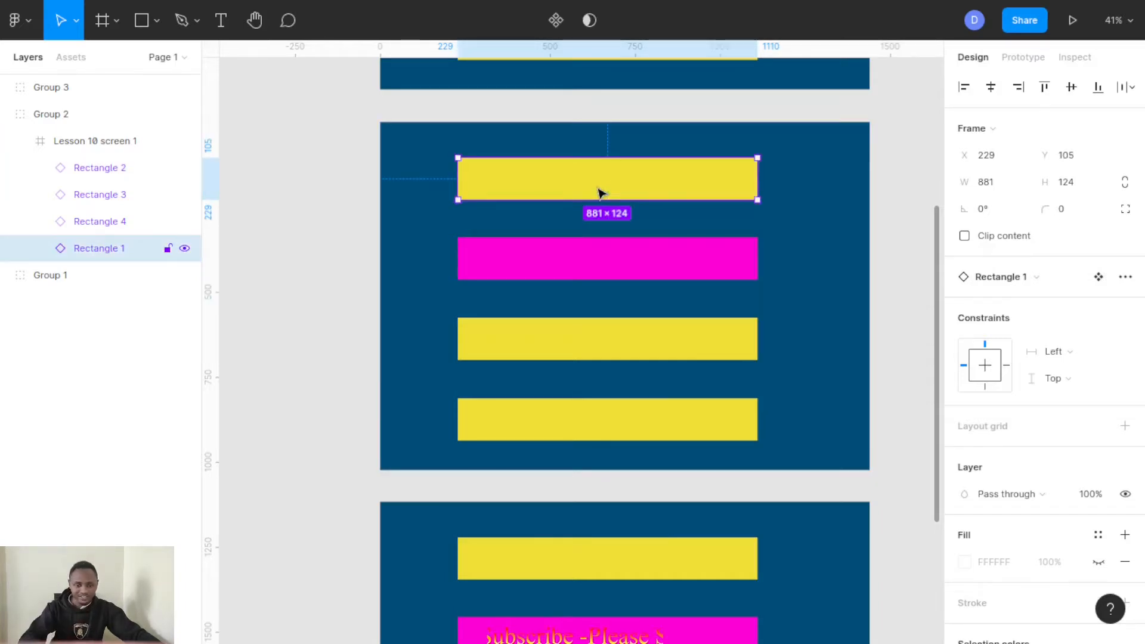
{"action": "key", "text": "Delete"}
{"action": "left_click", "coordinate": [581, 284]}
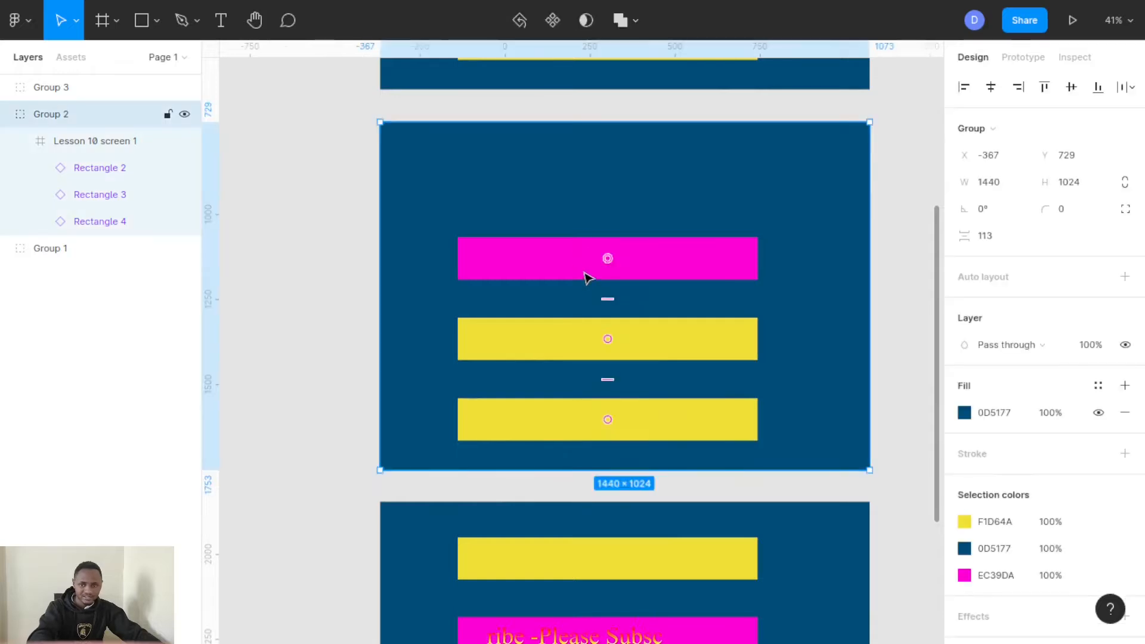
{"action": "mouse_move", "coordinate": [609, 258]}
{"action": "left_mouse_down"}
{"action": "mouse_move", "coordinate": [612, 270]}
{"action": "mouse_move", "coordinate": [608, 258]}
{"action": "left_mouse_up"}
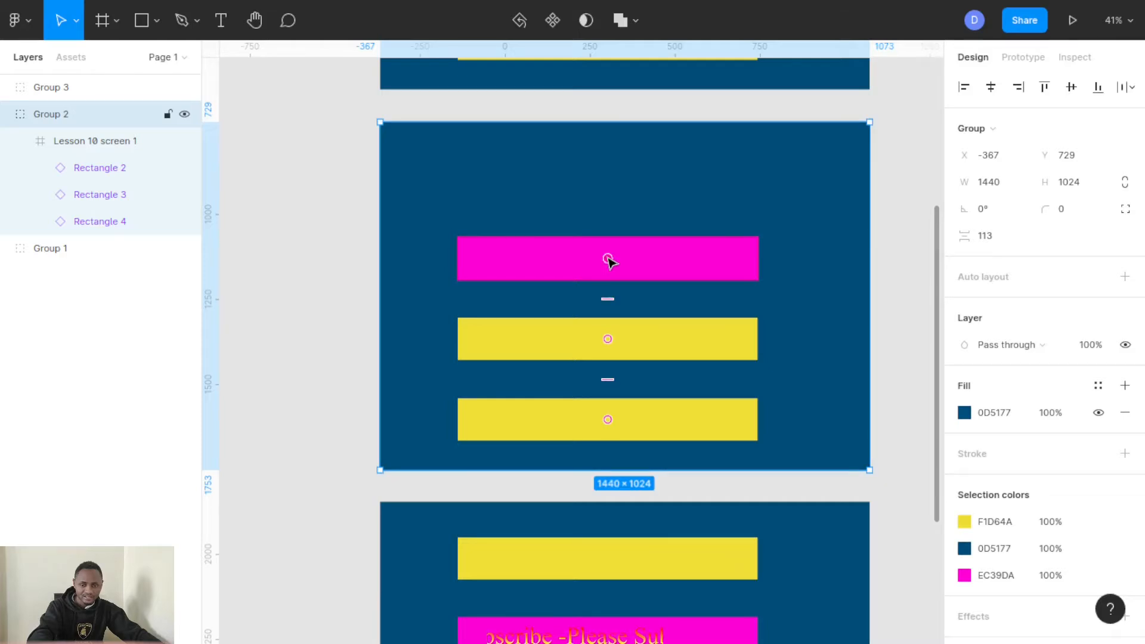
{"action": "key", "text": "Delete"}
{"action": "left_click", "coordinate": [608, 258]}
{"action": "key", "text": "Delete"}
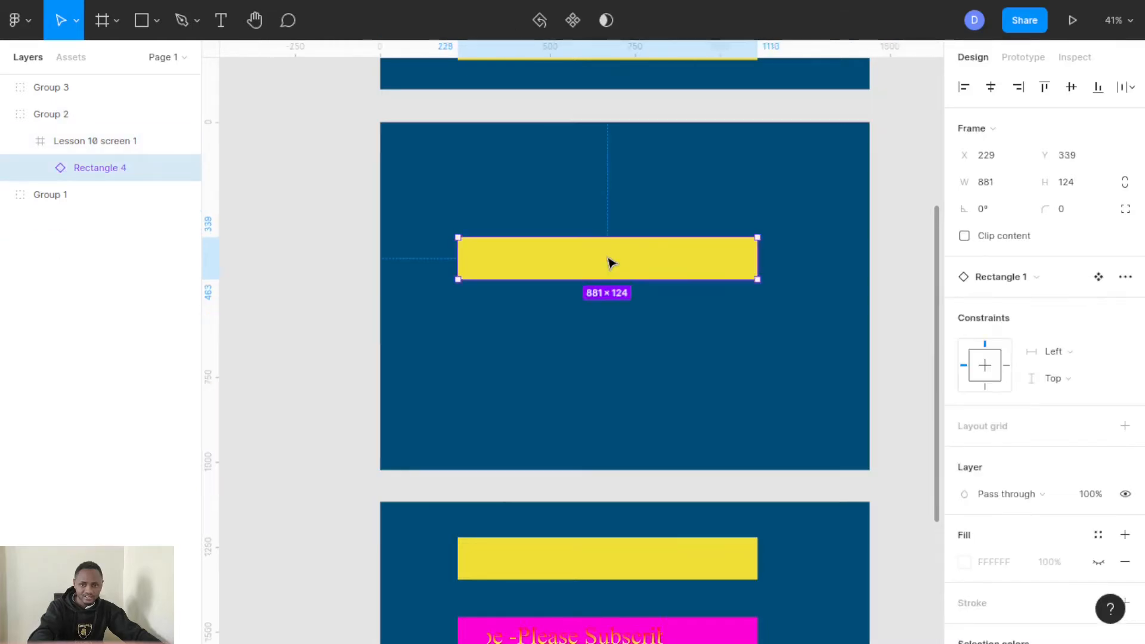
{"action": "key", "text": "Delete"}
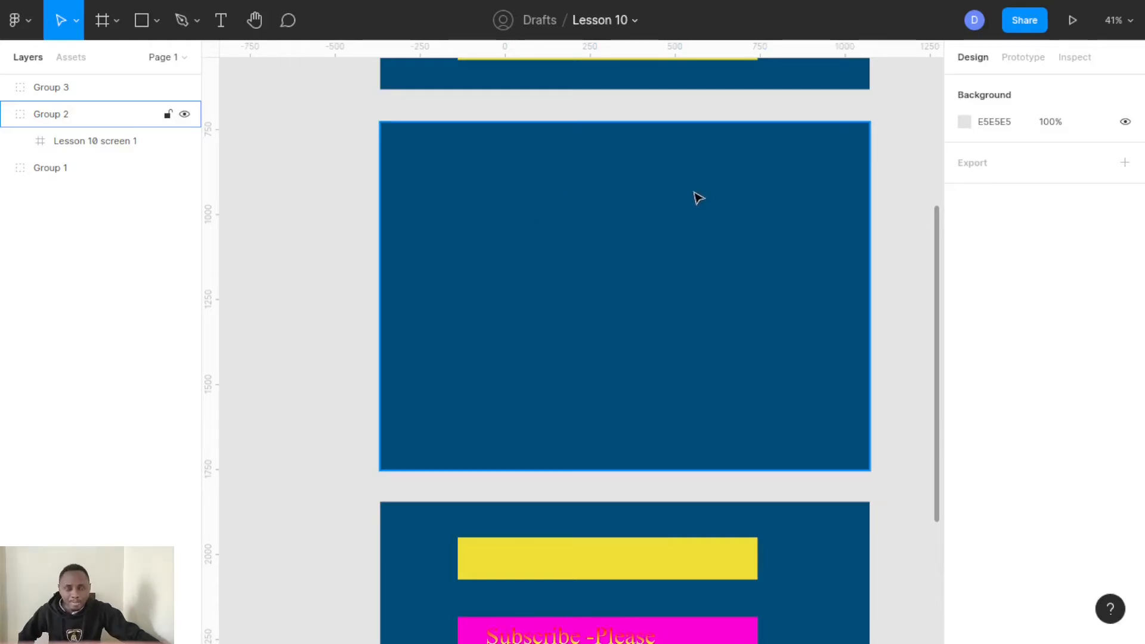
Step: Move the emptied middle group up to about Y 704 and add auto layout to it
{"action": "left_click", "coordinate": [549, 285]}
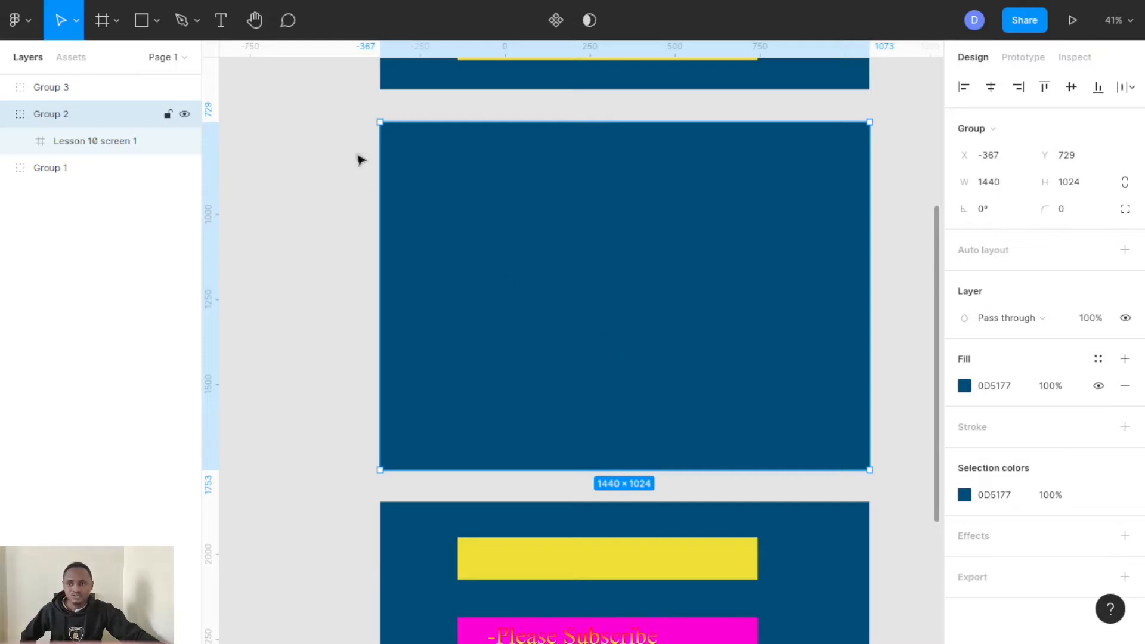
{"action": "left_click", "coordinate": [197, 23]}
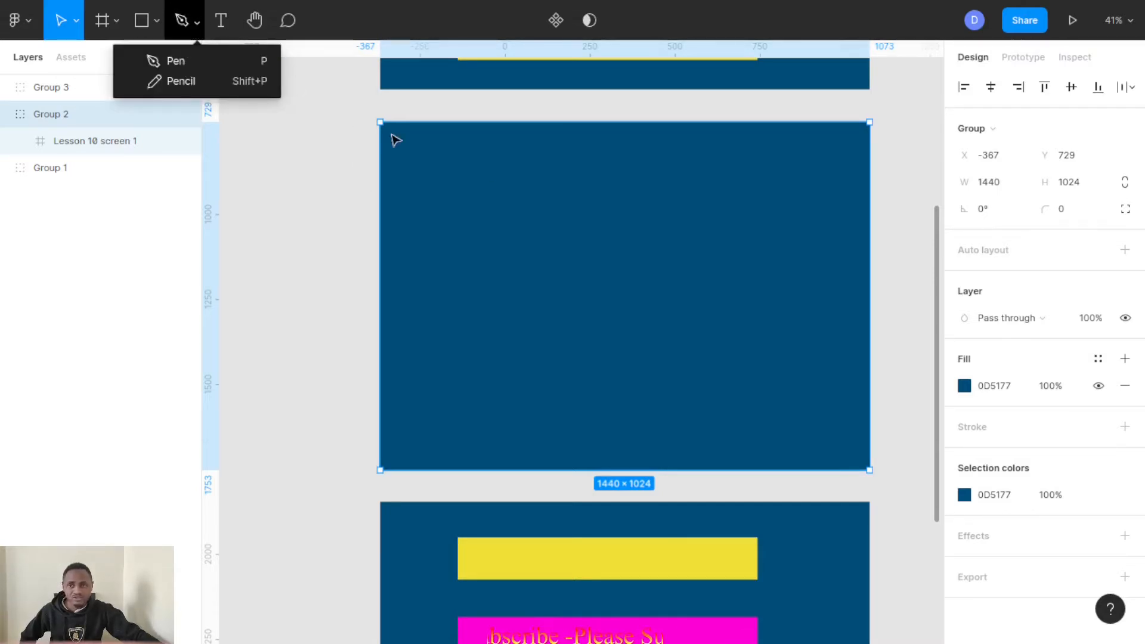
{"action": "left_click_drag", "start_coordinate": [615, 258], "coordinate": [614, 250]}
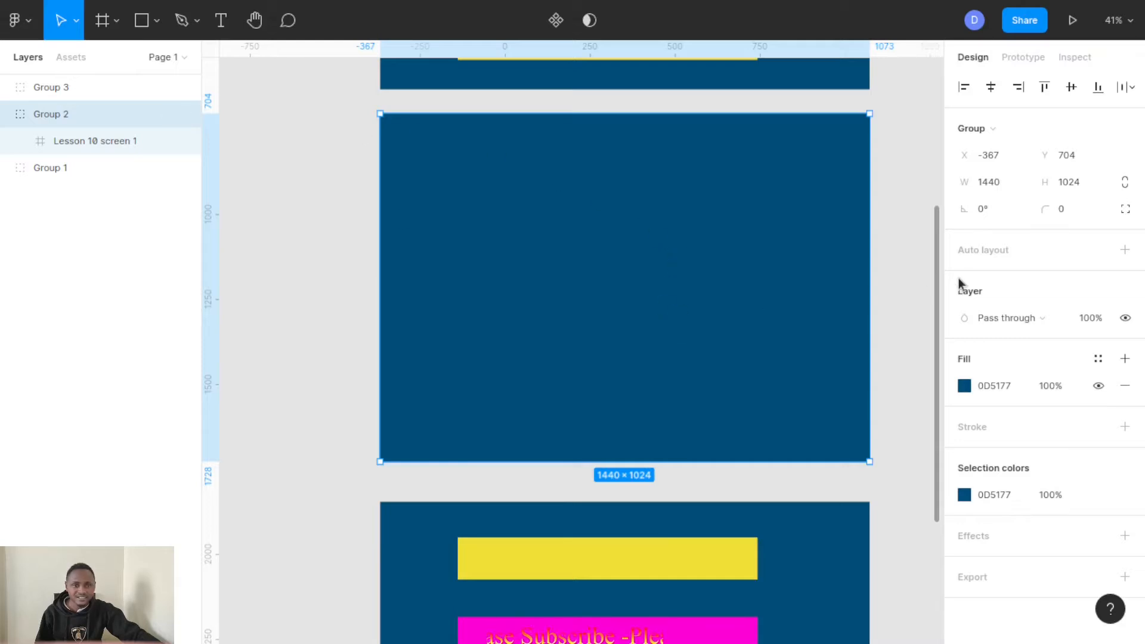
{"action": "scroll", "coordinate": [627, 322], "scroll_direction": "down", "scroll_amount": 4}
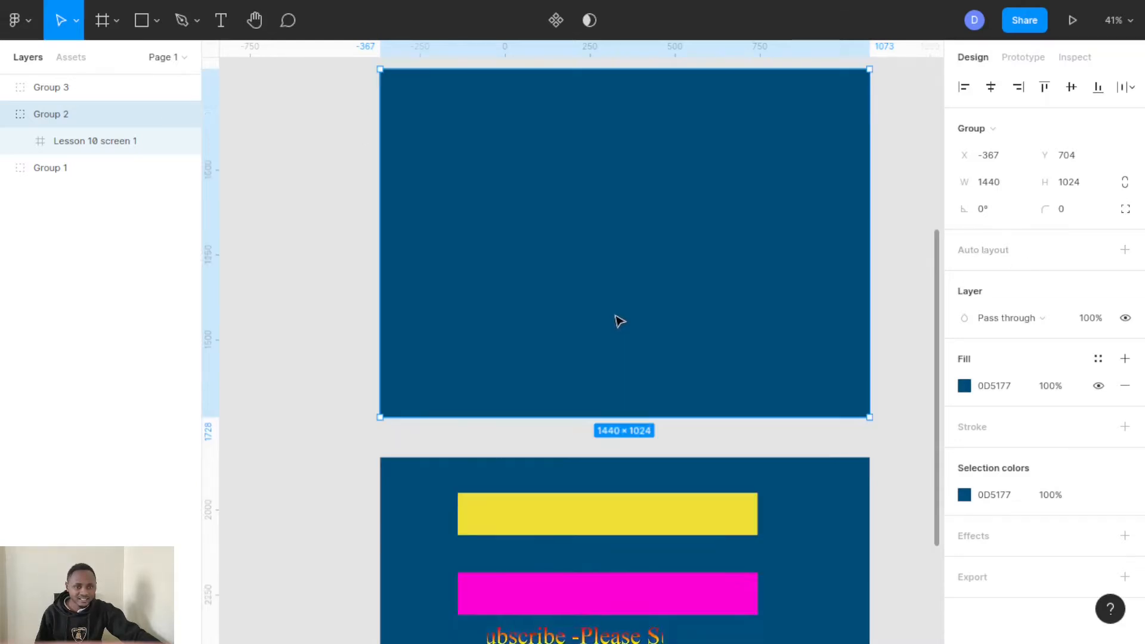
{"action": "scroll", "coordinate": [619, 320], "scroll_direction": "up", "scroll_amount": 3}
{"action": "scroll", "coordinate": [618, 319], "scroll_direction": "up", "scroll_amount": 1}
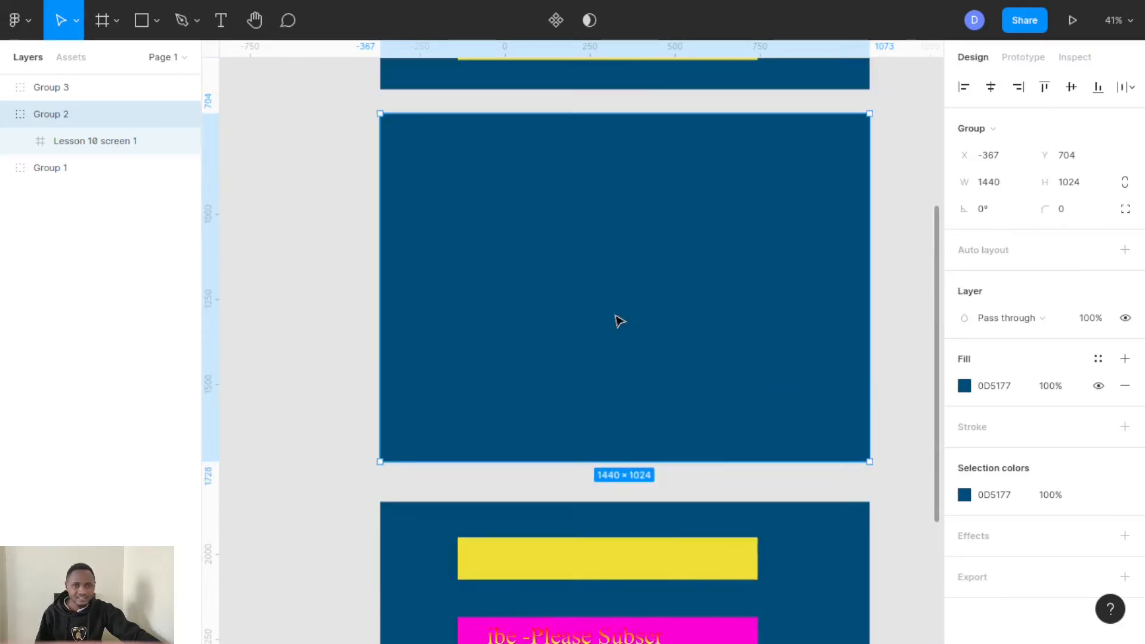
{"action": "left_click", "coordinate": [1125, 249]}
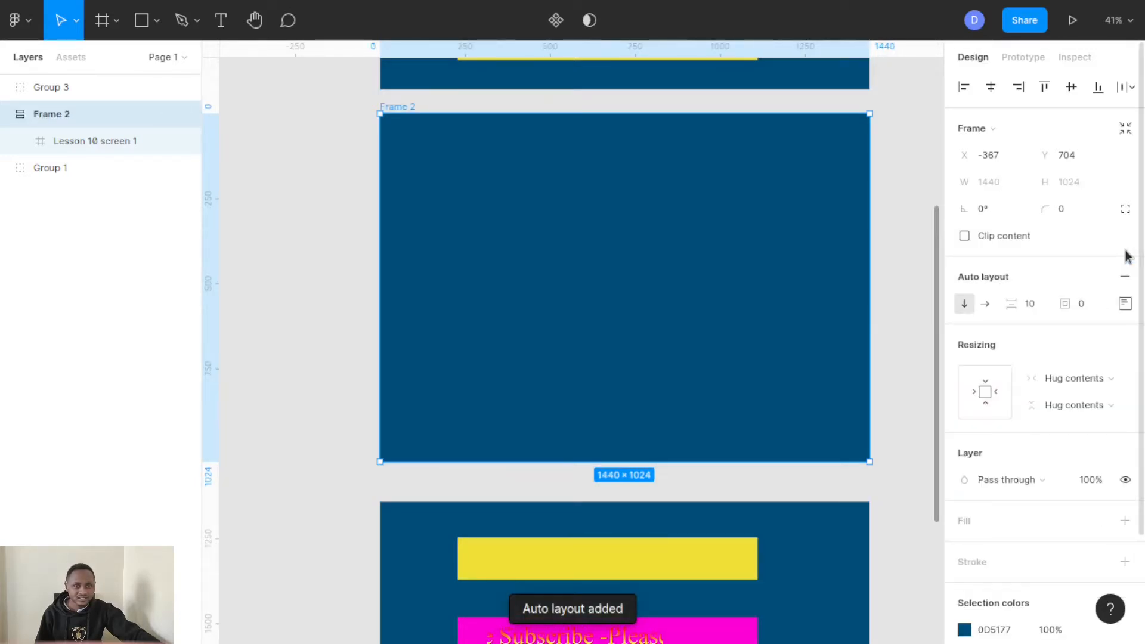
Step: Add a layout grid to the blue Lesson 10 screen 1 frame inside the auto layout frame
{"action": "left_click", "coordinate": [724, 276]}
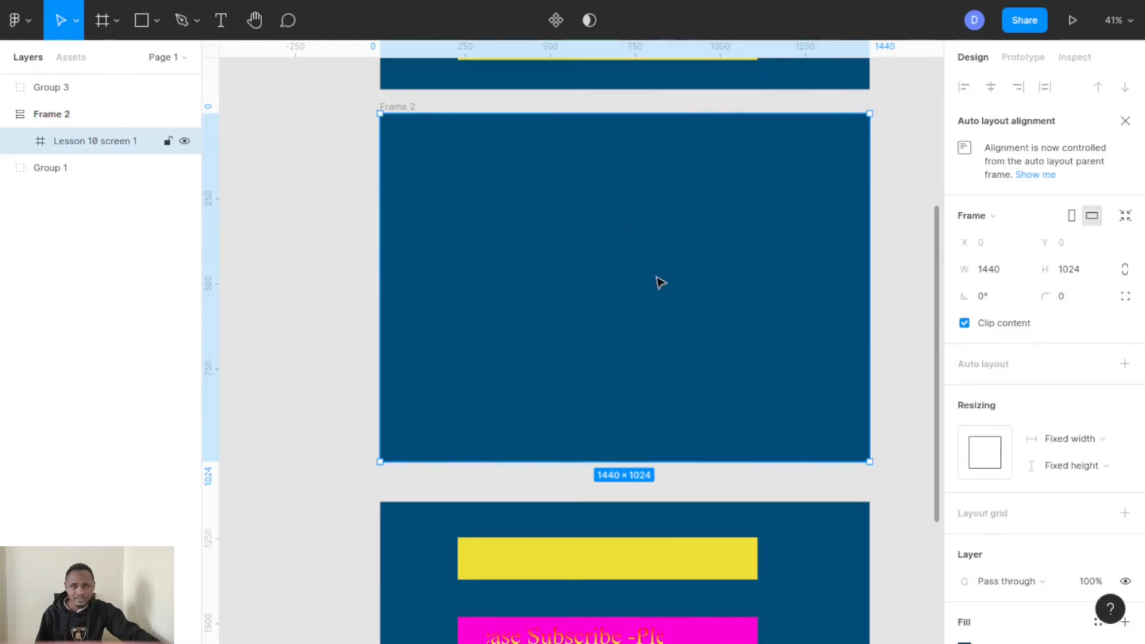
{"action": "scroll", "coordinate": [664, 277], "scroll_direction": "down", "scroll_amount": 3}
{"action": "scroll", "coordinate": [665, 276], "scroll_direction": "up", "scroll_amount": 3}
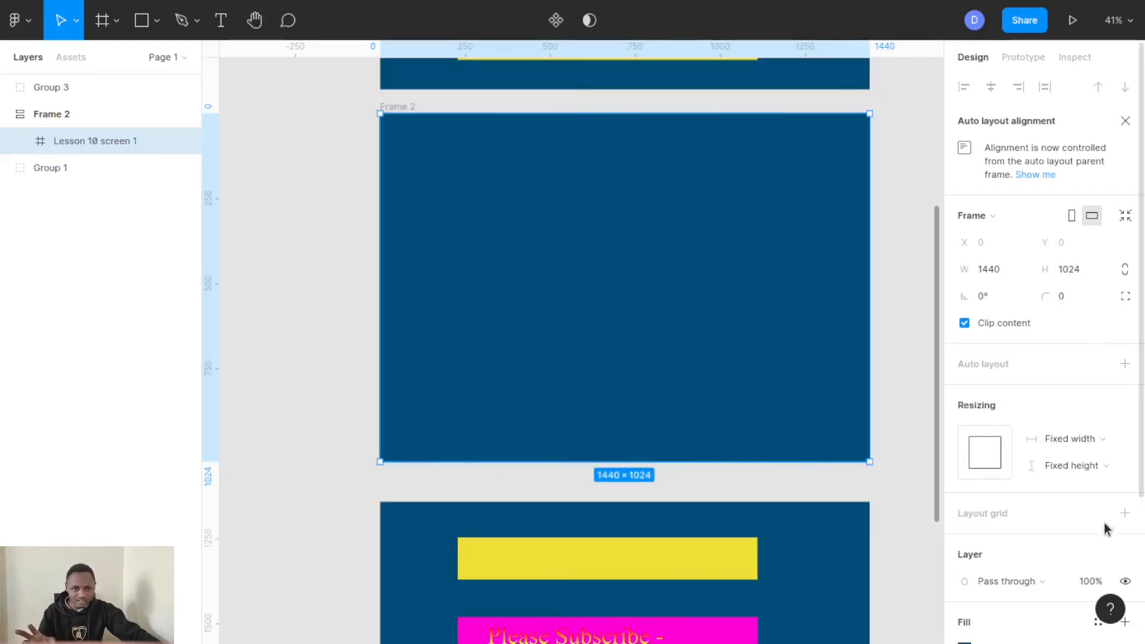
{"action": "left_click", "coordinate": [1125, 513]}
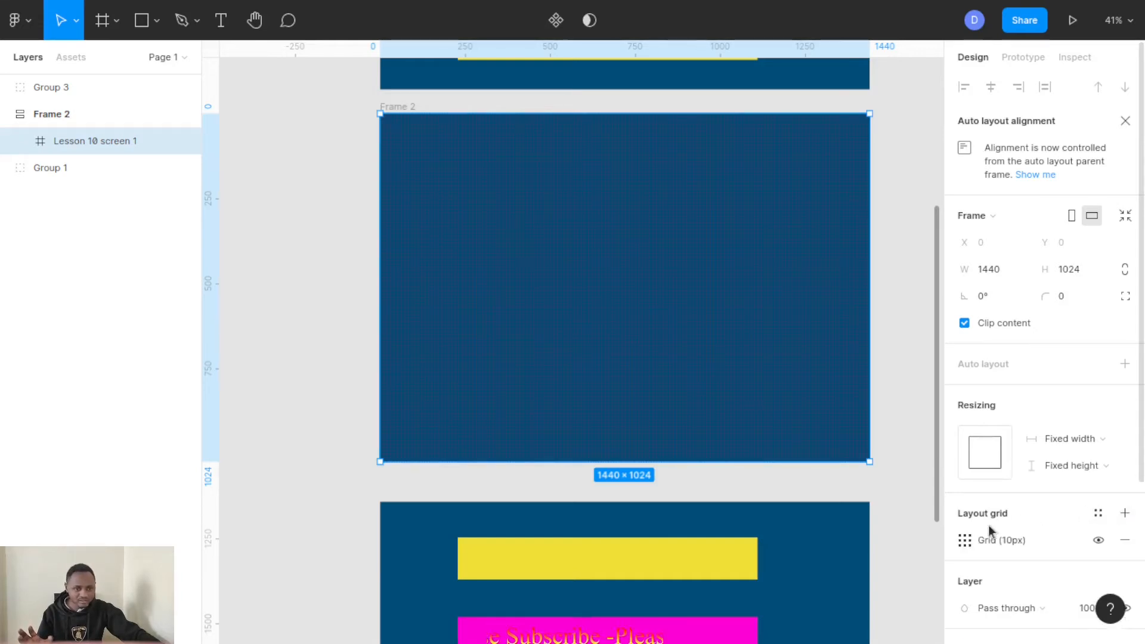
Step: Change the frame's layout grid from Grid to Columns and set the column count to 12
{"action": "left_click", "coordinate": [964, 542]}
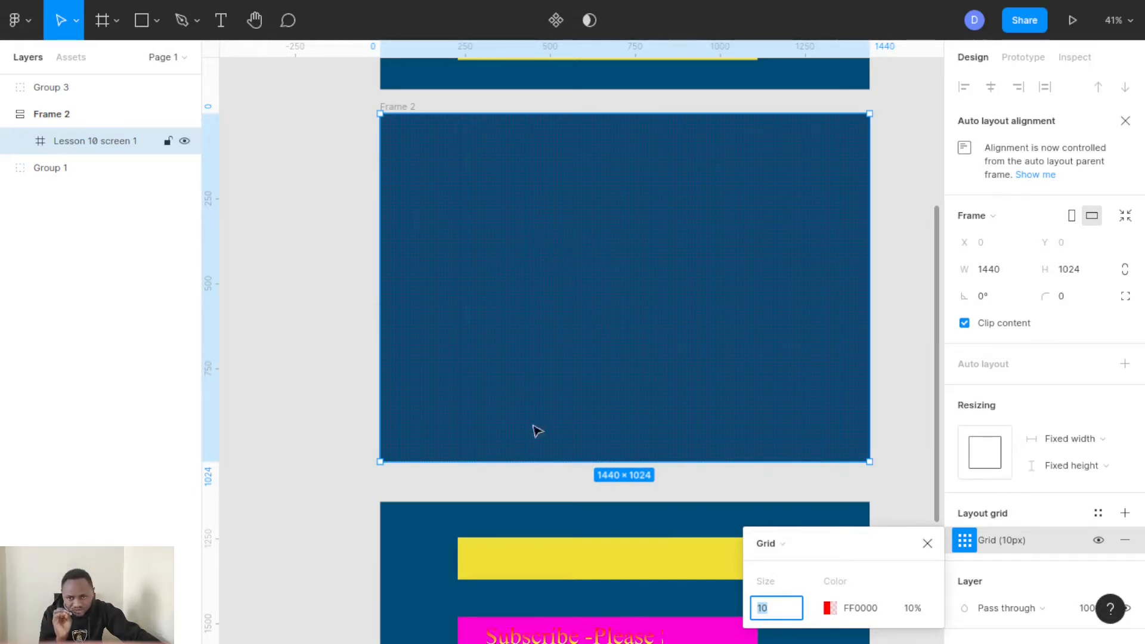
{"action": "left_click", "coordinate": [821, 544]}
{"action": "left_click", "coordinate": [812, 562]}
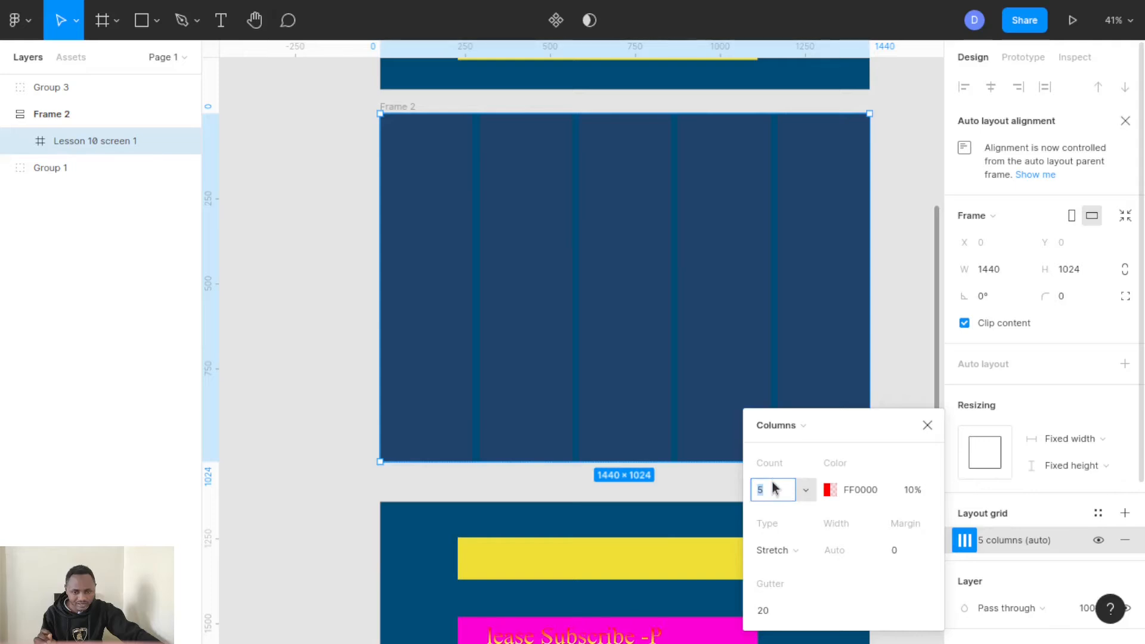
{"action": "type", "text": "12"}
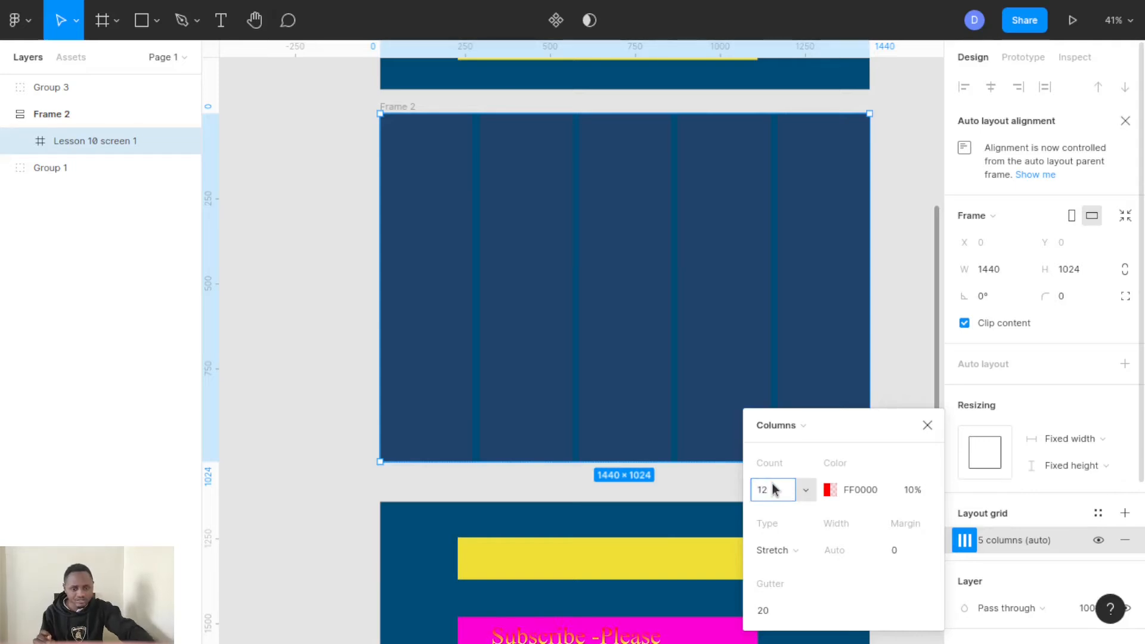
{"action": "key", "text": "Return"}
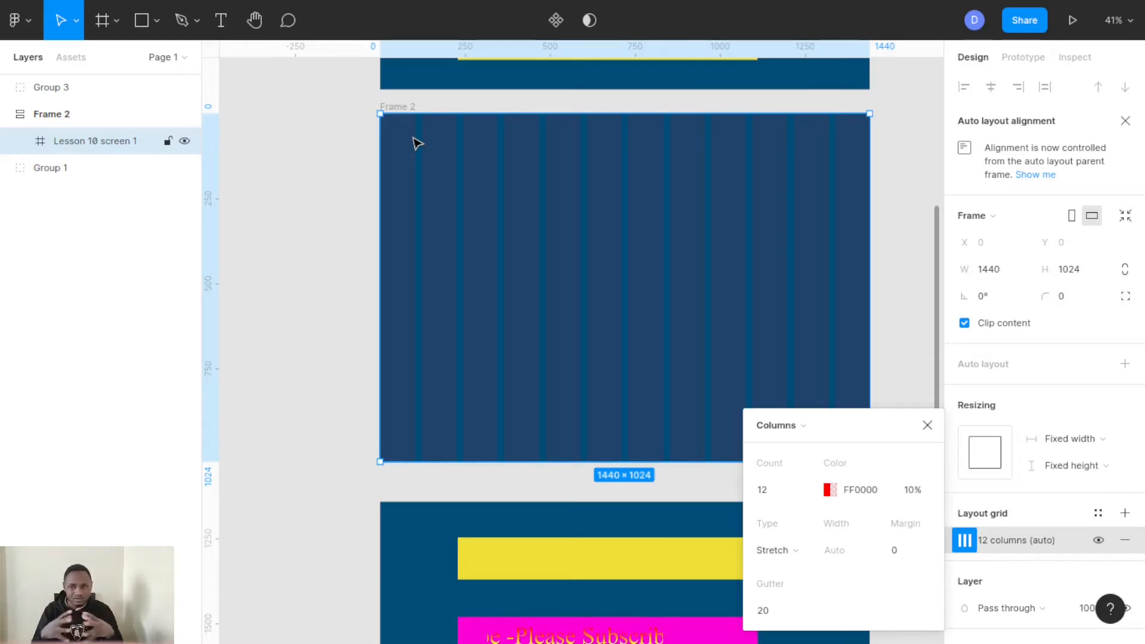
Step: Change the Lesson 10 screen 1 frame's layout grid from Columns to Grid, with size 80 and colour opacity 50%
{"action": "left_click", "coordinate": [826, 437]}
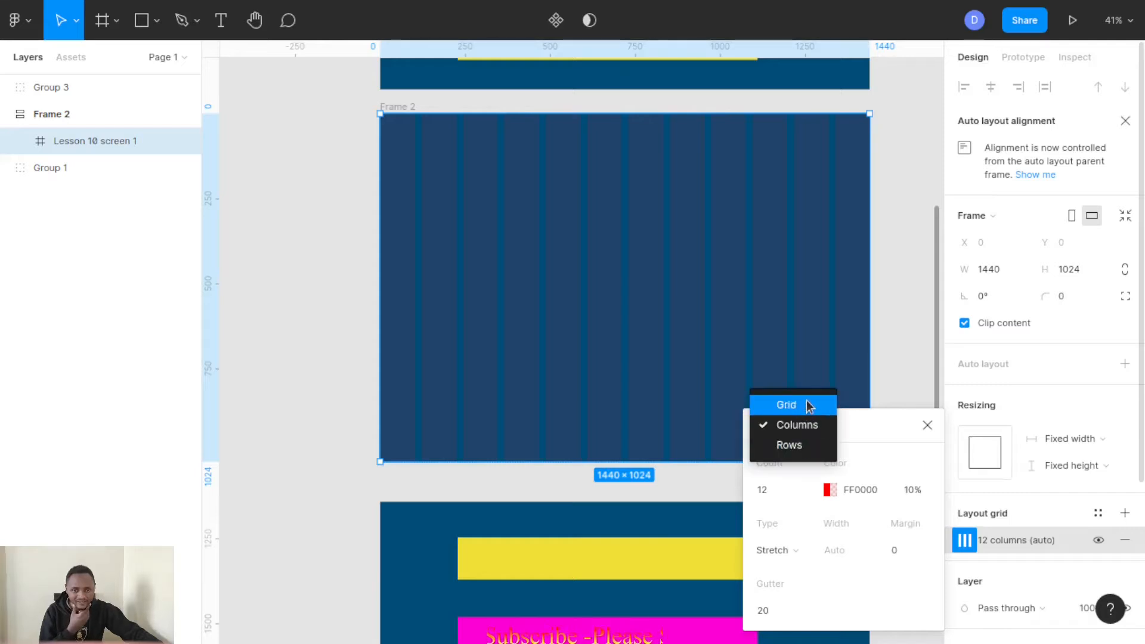
{"action": "left_click", "coordinate": [807, 404]}
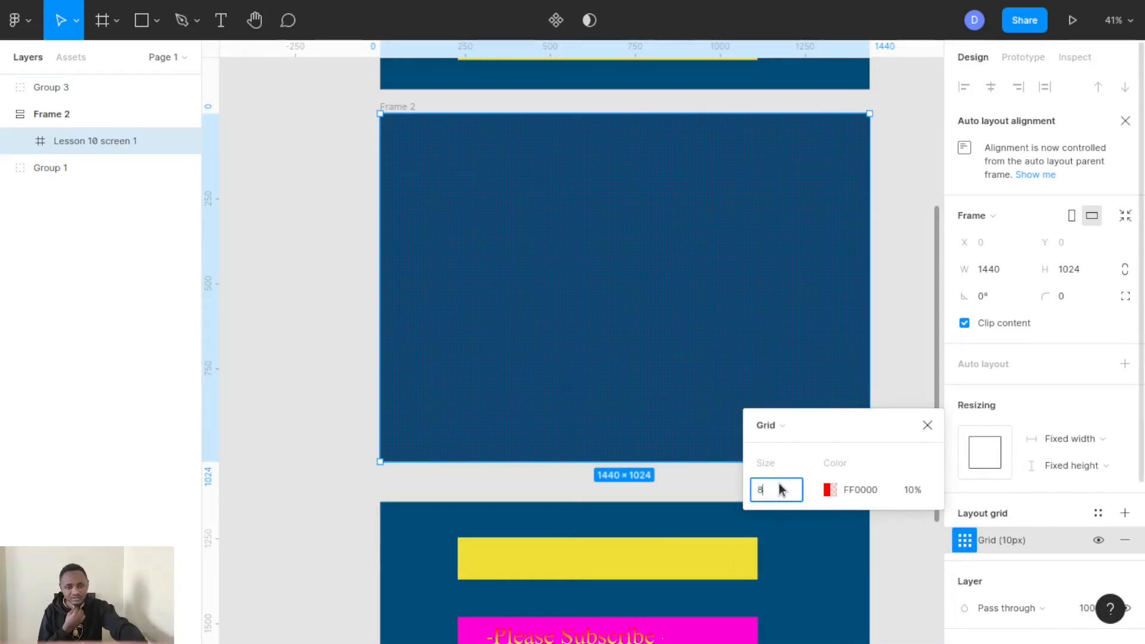
{"action": "type", "text": "0"}
{"action": "key", "text": "Return"}
{"action": "left_click", "coordinate": [913, 489]}
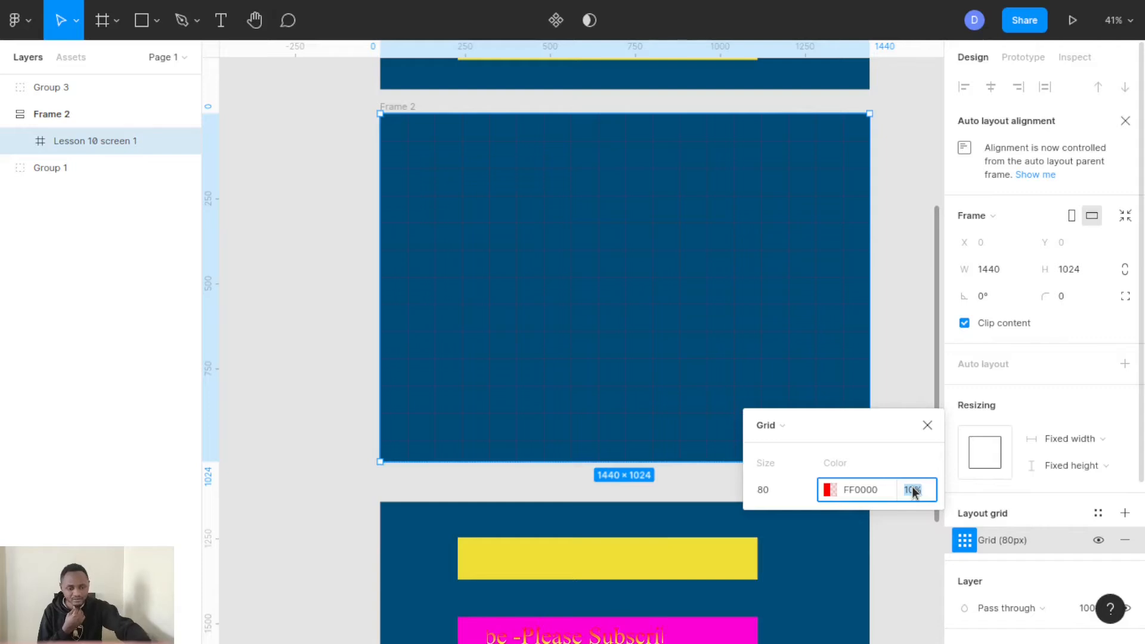
{"action": "type", "text": "50"}
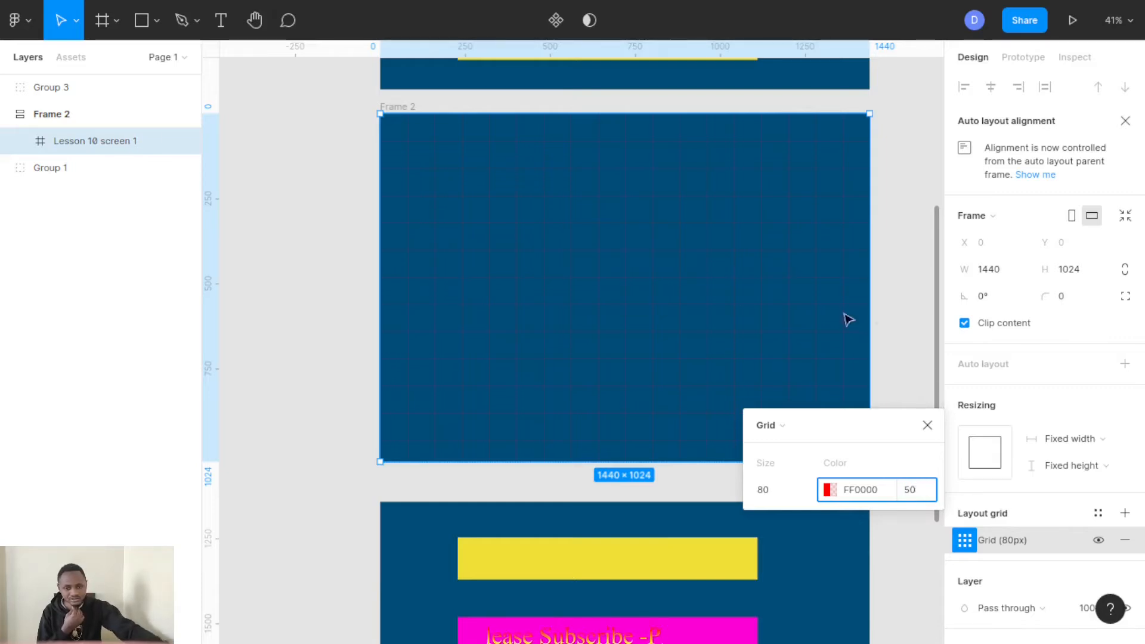
{"action": "key", "text": "Return"}
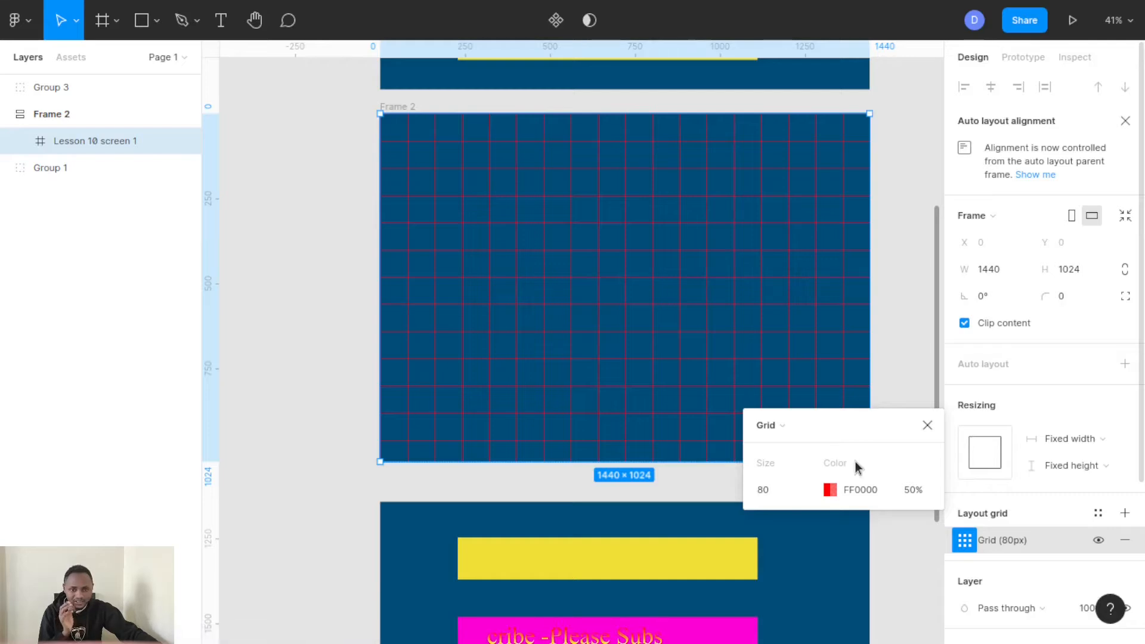
Step: Recolour the layout grid lines to the pale green D0FFC9 and close the grid settings
{"action": "left_click", "coordinate": [839, 488]}
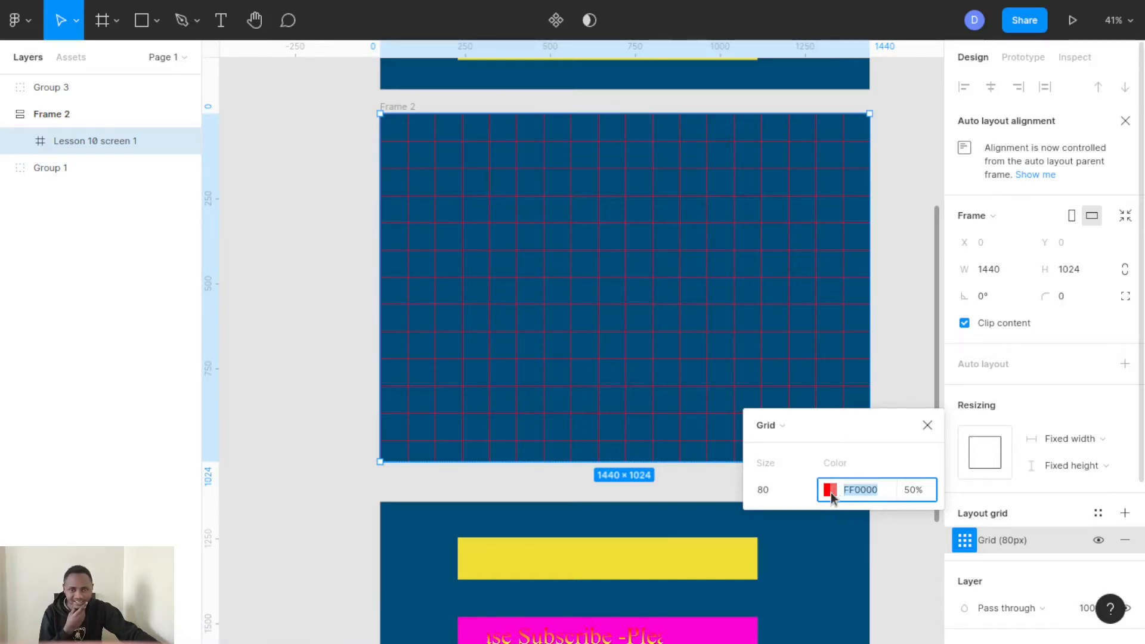
{"action": "left_click", "coordinate": [832, 493]}
{"action": "left_click_drag", "start_coordinate": [660, 214], "coordinate": [963, 130]}
{"action": "left_click", "coordinate": [923, 290]}
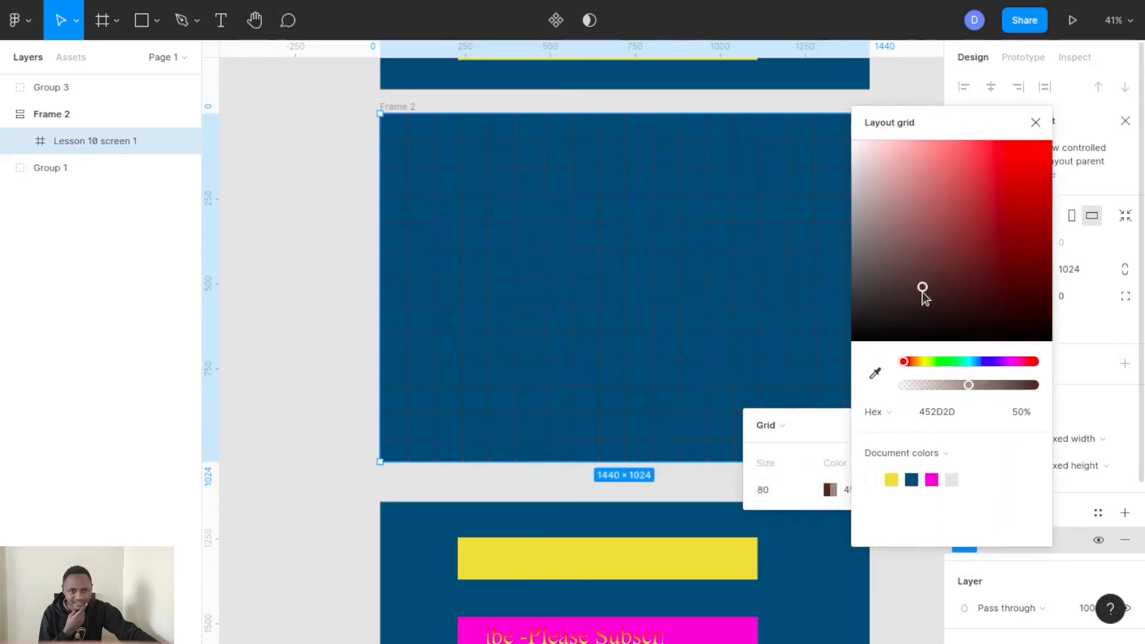
{"action": "left_click", "coordinate": [944, 361]}
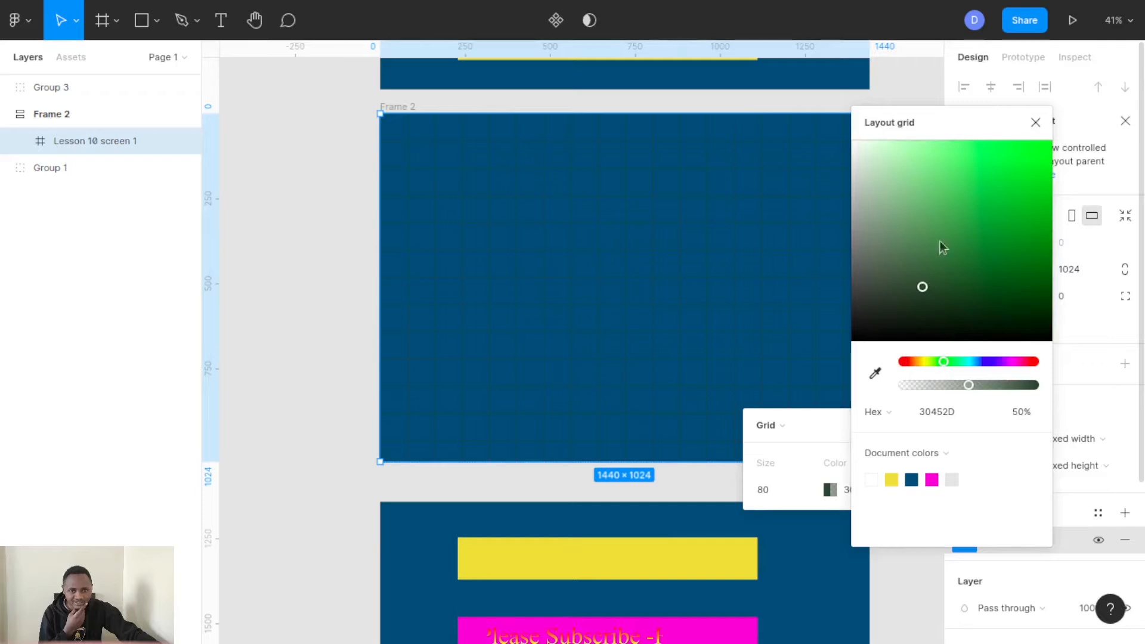
{"action": "left_click", "coordinate": [975, 173]}
{"action": "left_click", "coordinate": [947, 150]}
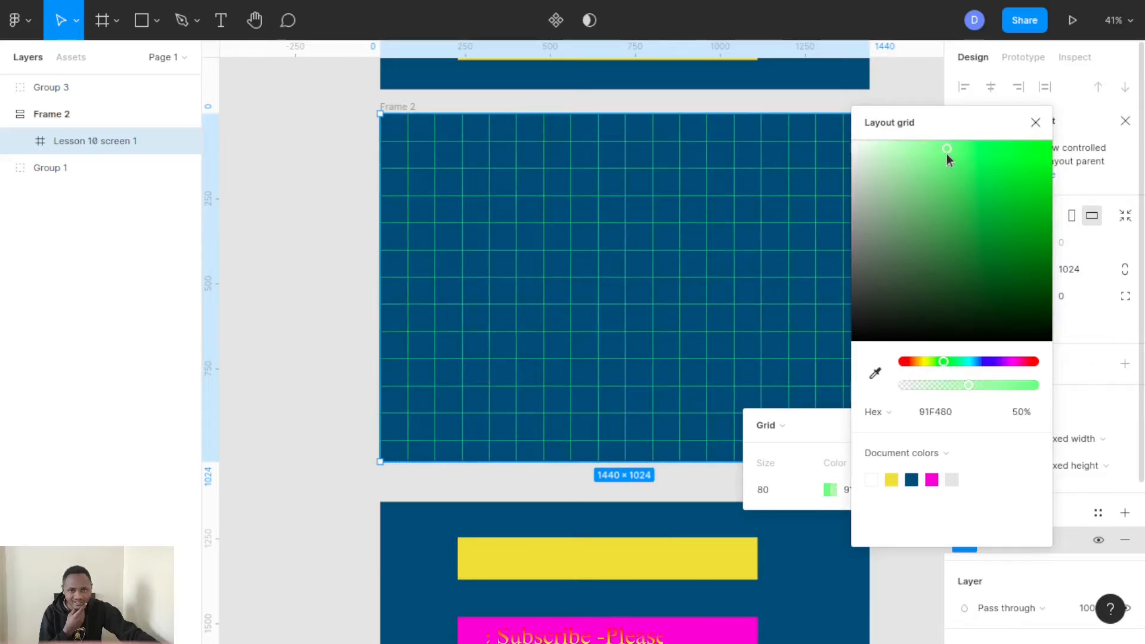
{"action": "left_click", "coordinate": [893, 142]}
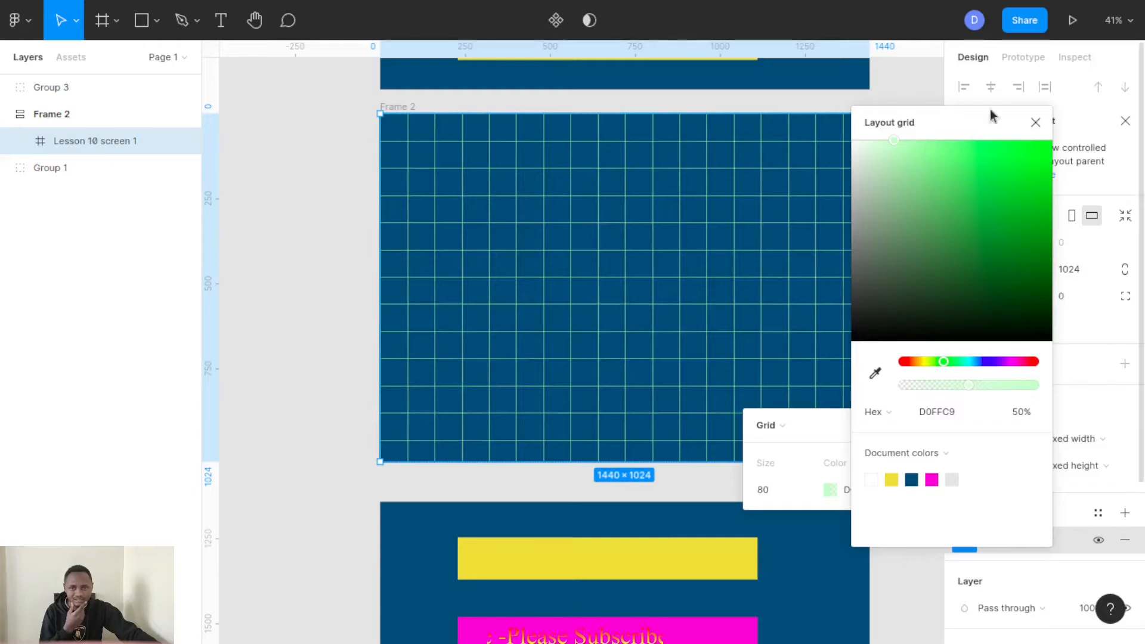
{"action": "left_click", "coordinate": [1035, 122]}
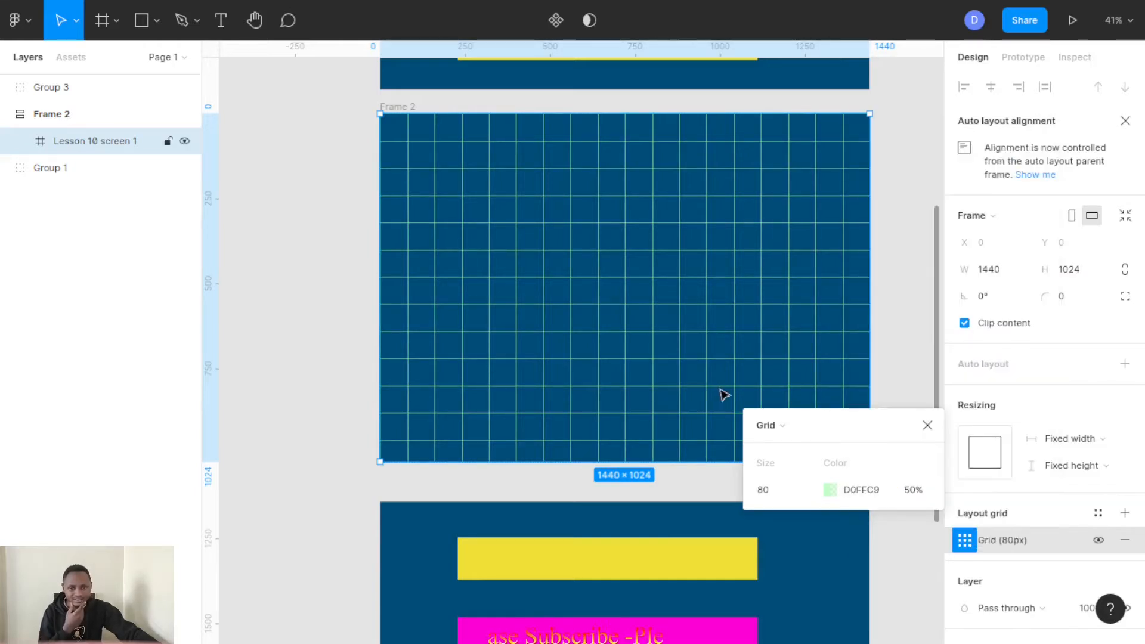
{"action": "left_click", "coordinate": [924, 427]}
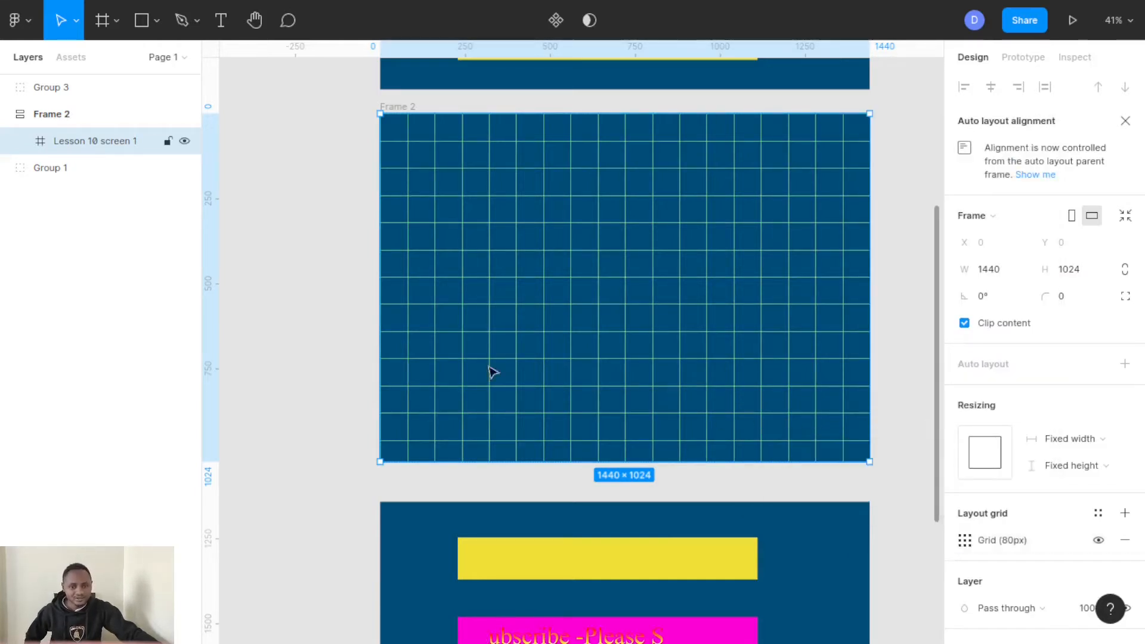
Step: Draw a closed eight-point Pen outline about 654 × 477 in the gridded frame's left half, with one curved edge and the others straight
{"action": "left_click", "coordinate": [182, 23]}
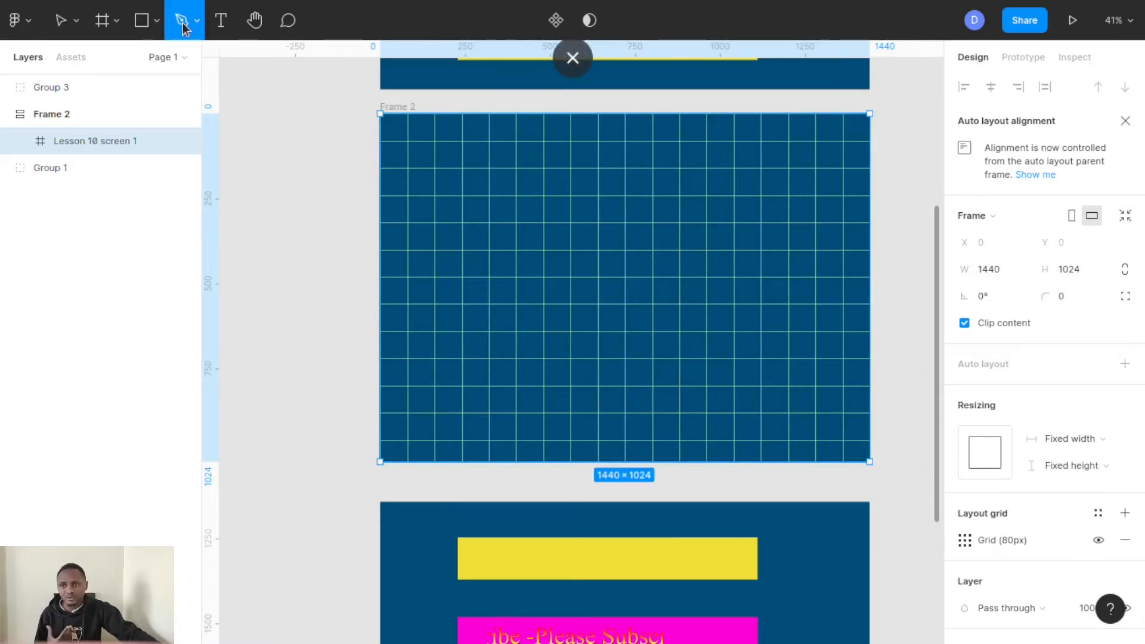
{"action": "left_click", "coordinate": [436, 359]}
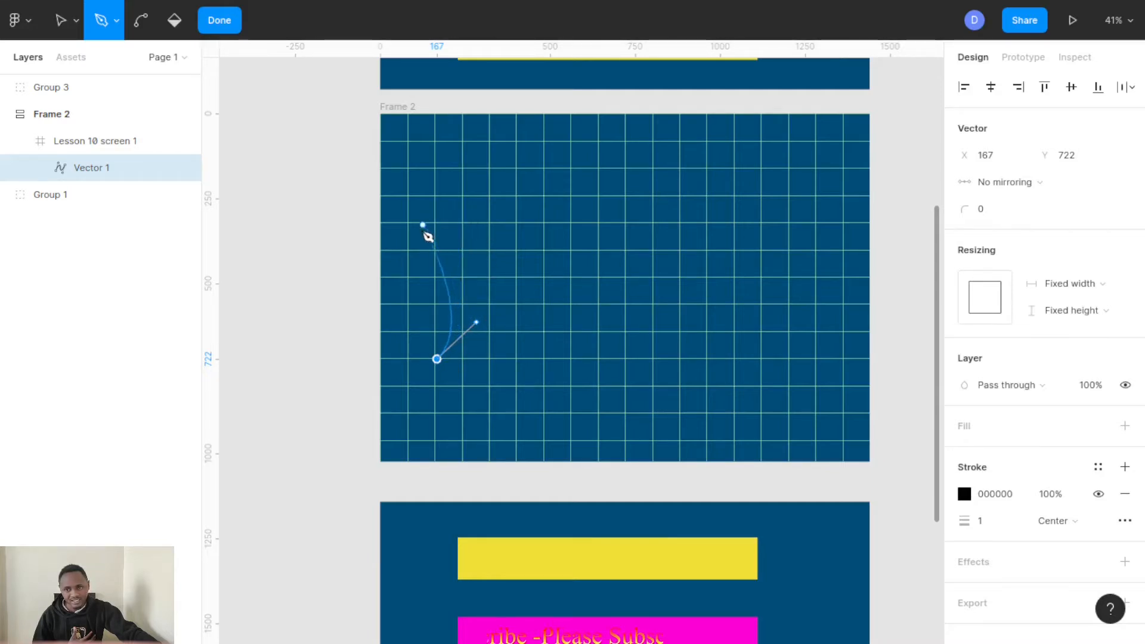
{"action": "left_click", "coordinate": [405, 251]}
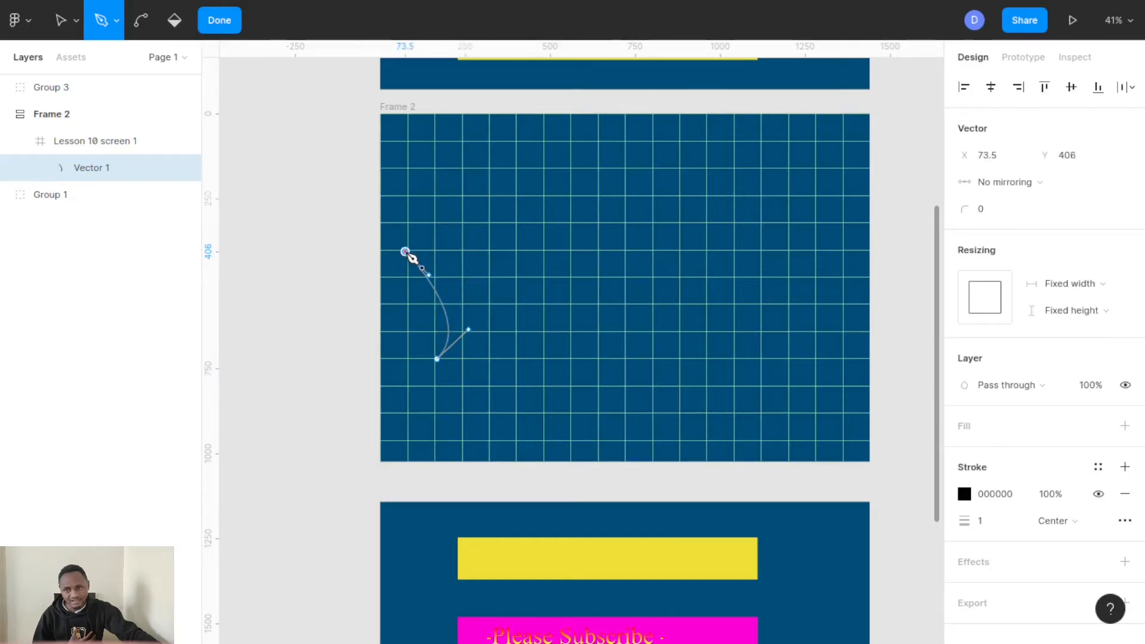
{"action": "left_click", "coordinate": [547, 279]}
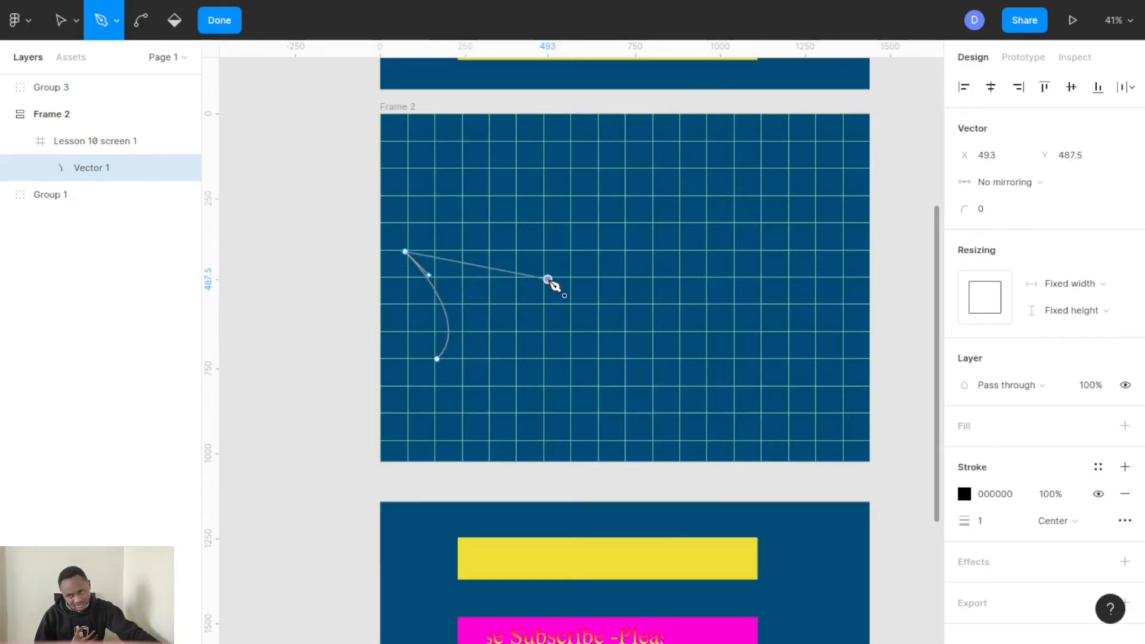
{"action": "left_click", "coordinate": [627, 210]}
{"action": "left_click", "coordinate": [618, 287]}
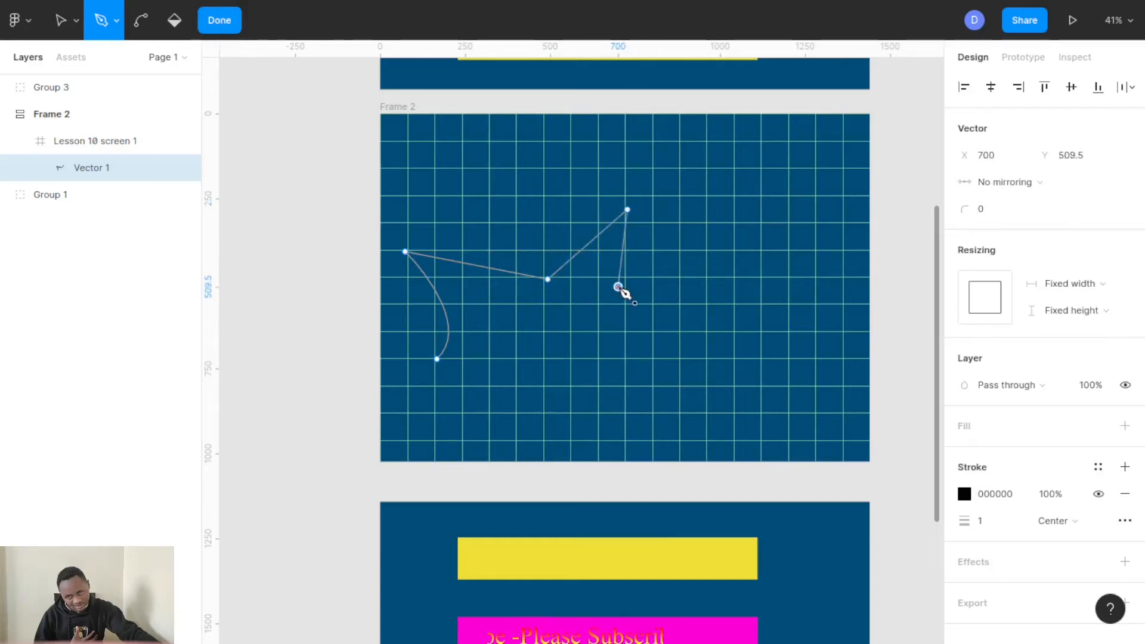
{"action": "left_click", "coordinate": [591, 372]}
{"action": "left_click", "coordinate": [525, 371]}
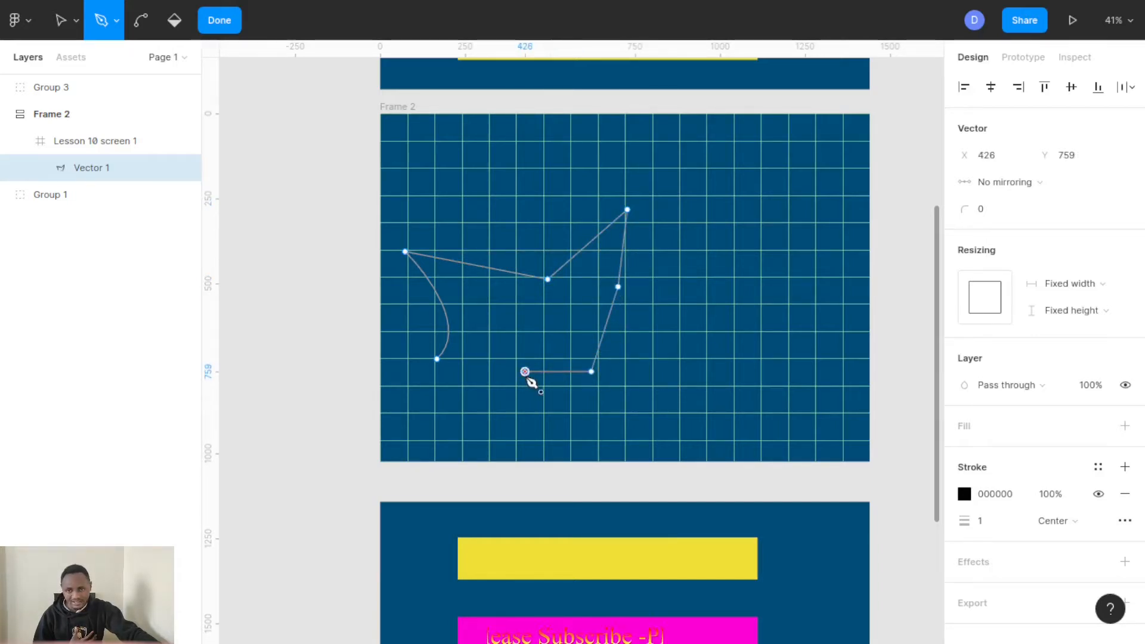
{"action": "left_click", "coordinate": [480, 333]}
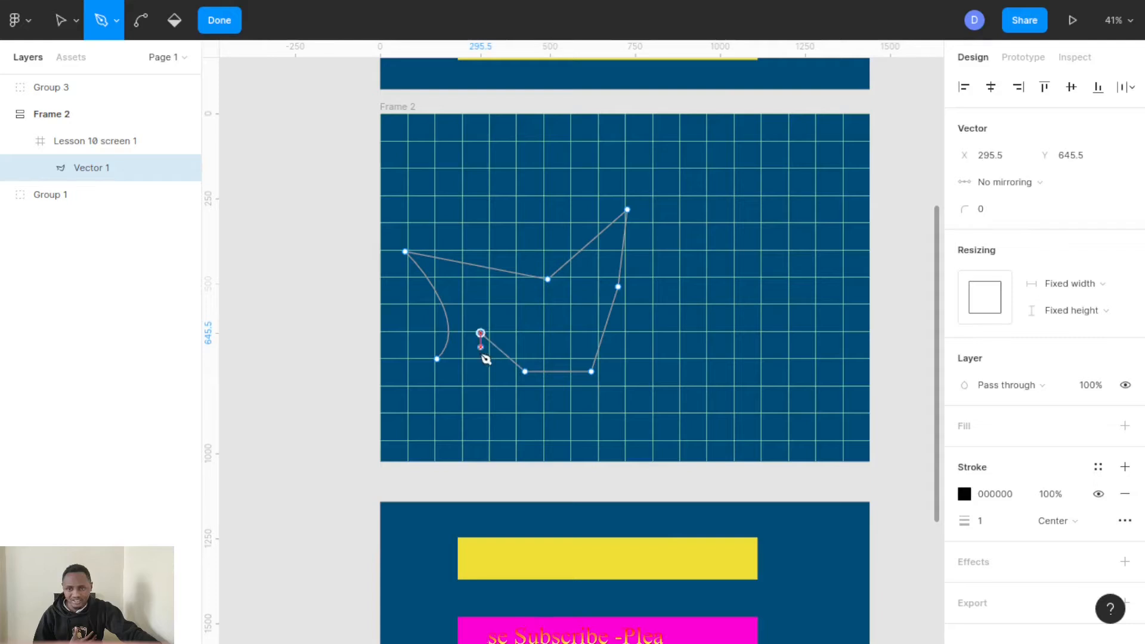
{"action": "left_click", "coordinate": [438, 359]}
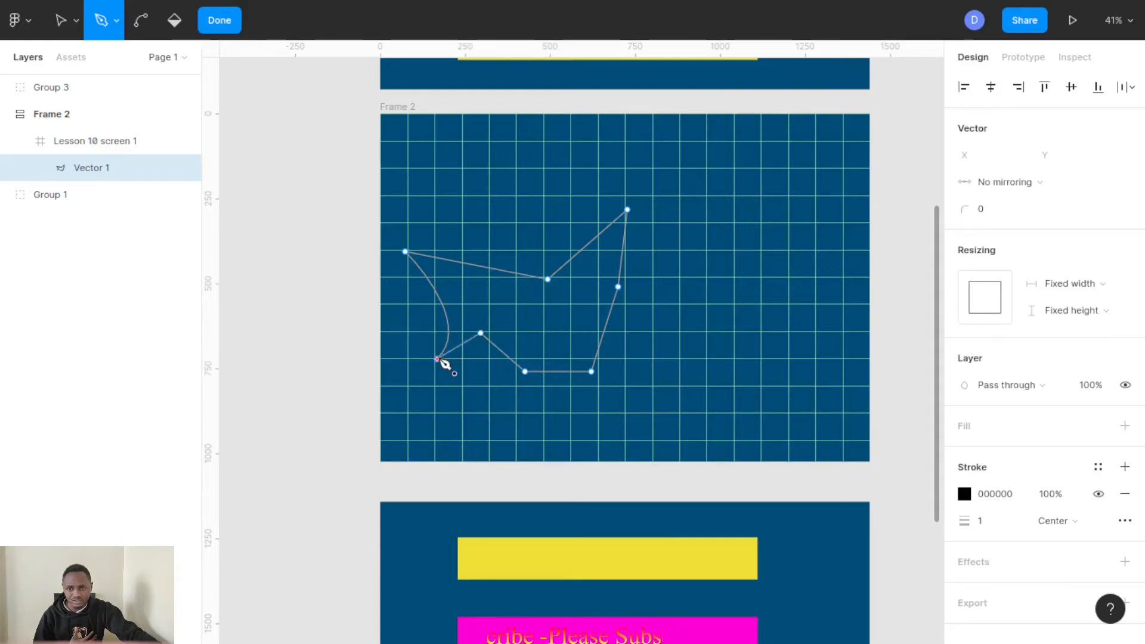
{"action": "left_click", "coordinate": [221, 21]}
{"action": "left_click", "coordinate": [747, 310]}
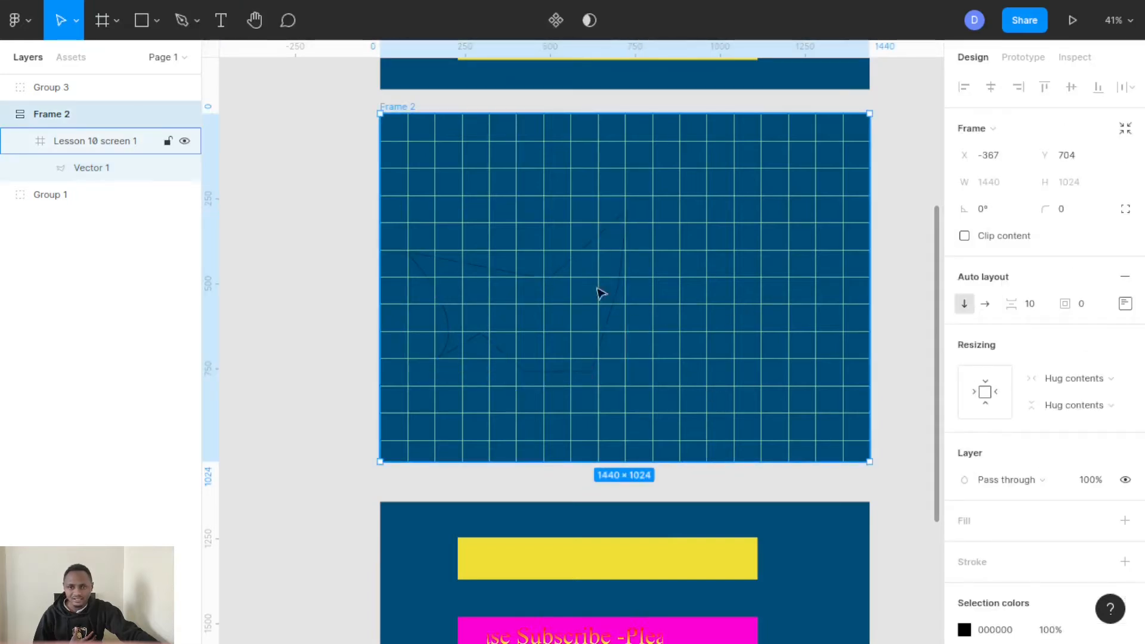
Step: Set the pen-drawn outline's stroke width to 10 and its stroke colour to red
{"action": "left_click", "coordinate": [539, 279]}
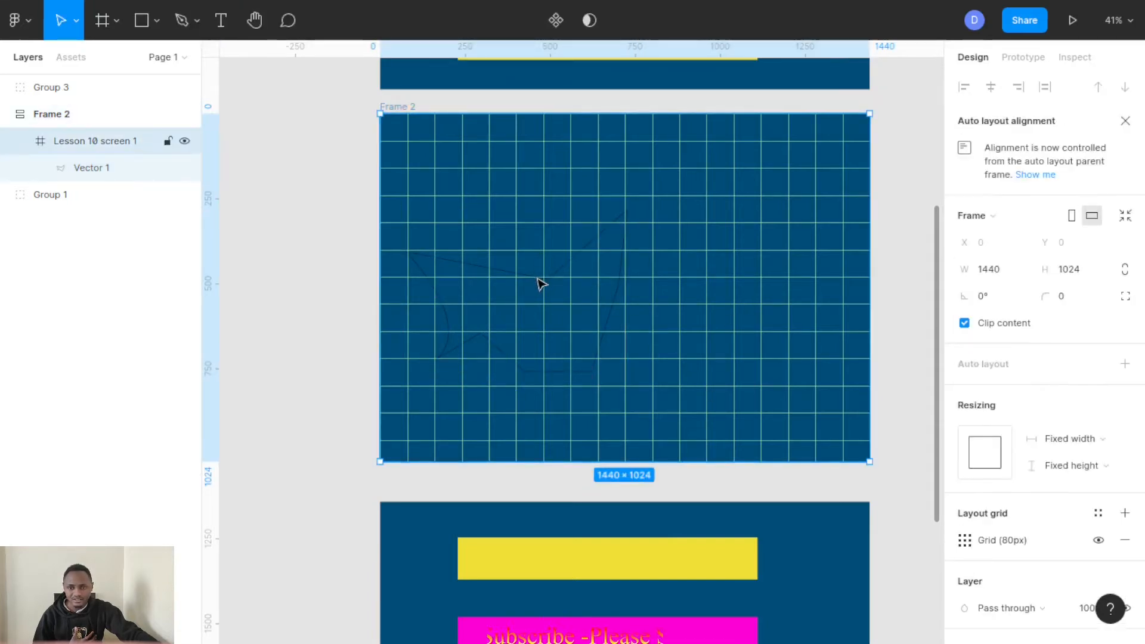
{"action": "left_click", "coordinate": [451, 321]}
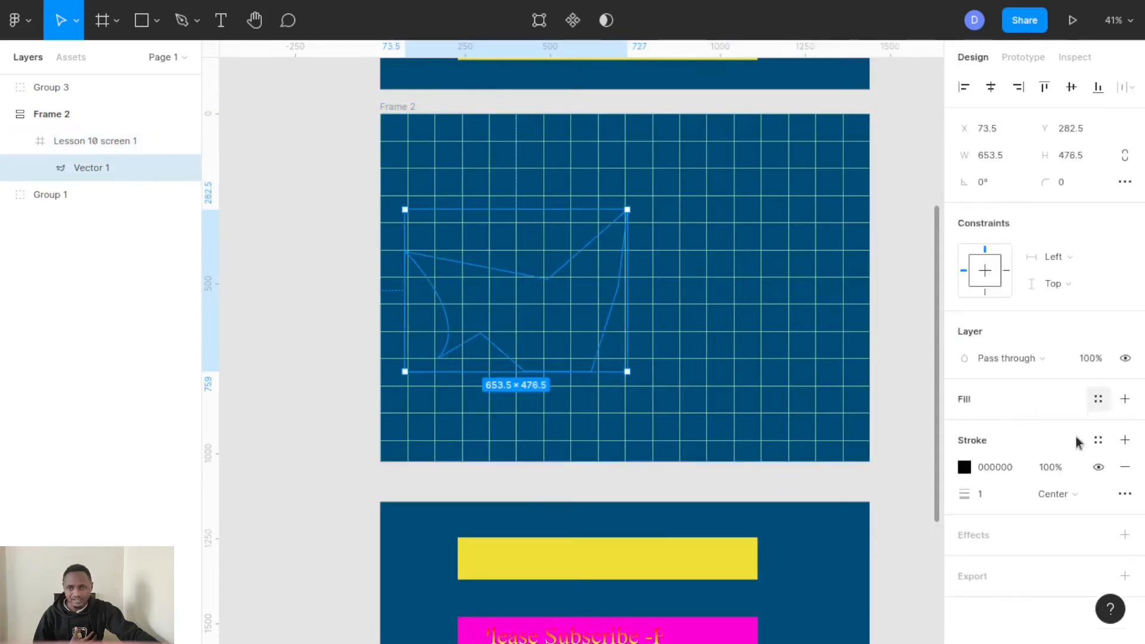
{"action": "left_click", "coordinate": [992, 492]}
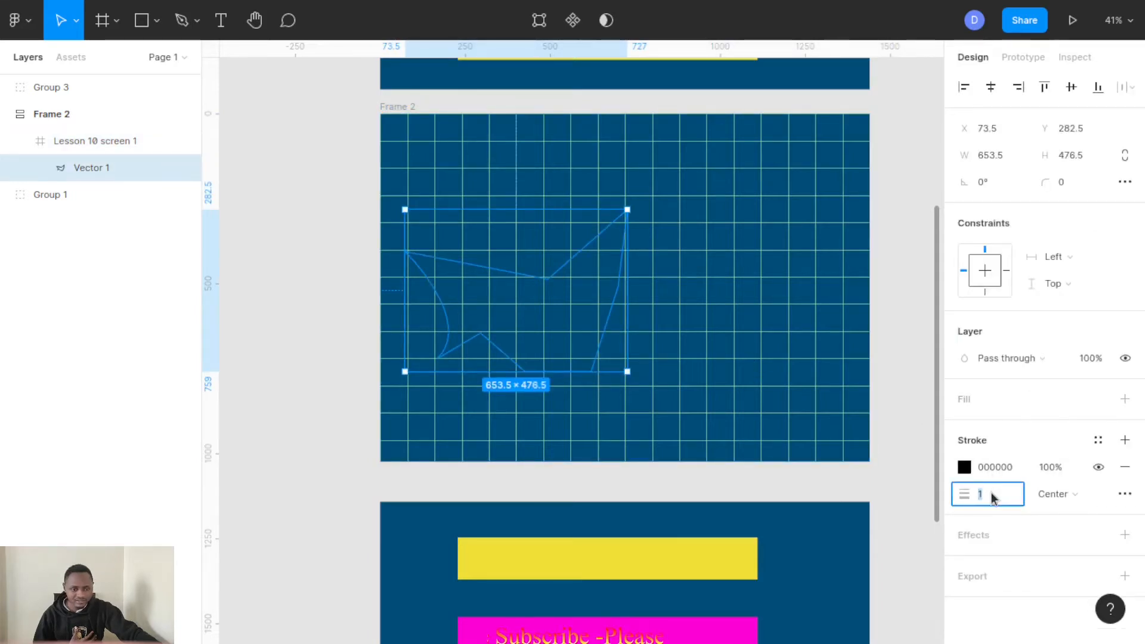
{"action": "type", "text": "10"}
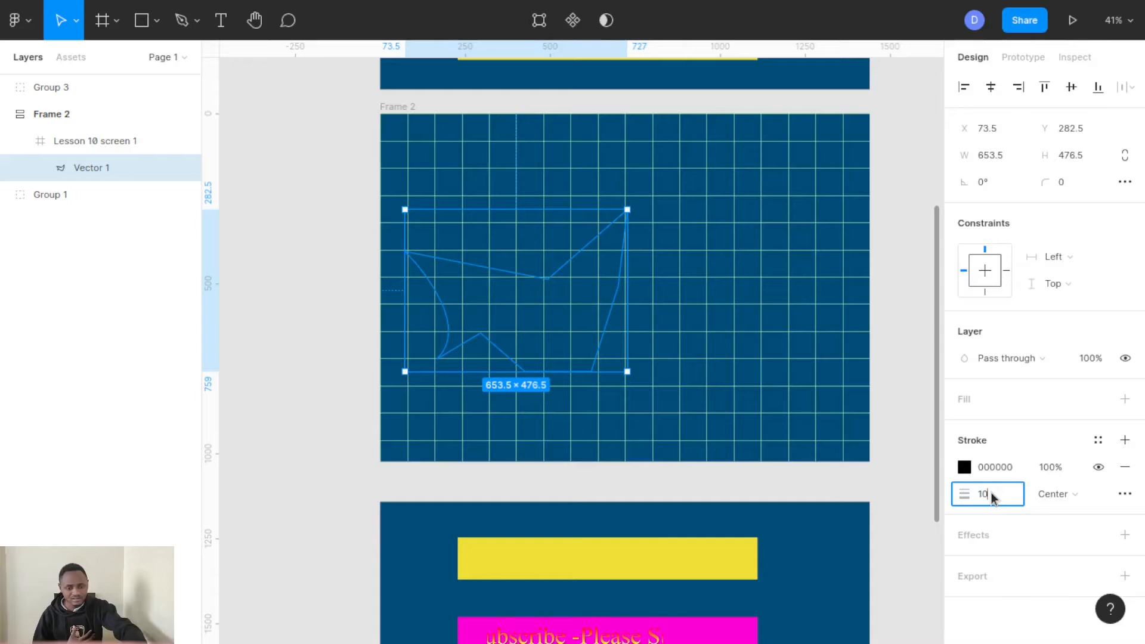
{"action": "left_click", "coordinate": [965, 467]}
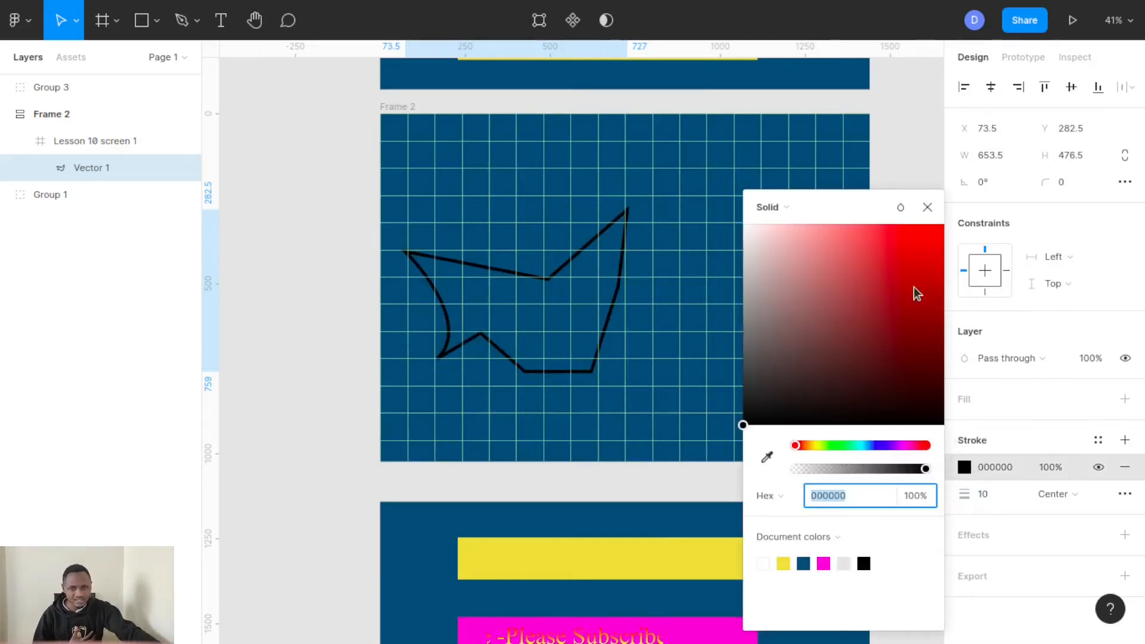
{"action": "left_click", "coordinate": [909, 256]}
{"action": "left_click", "coordinate": [654, 325]}
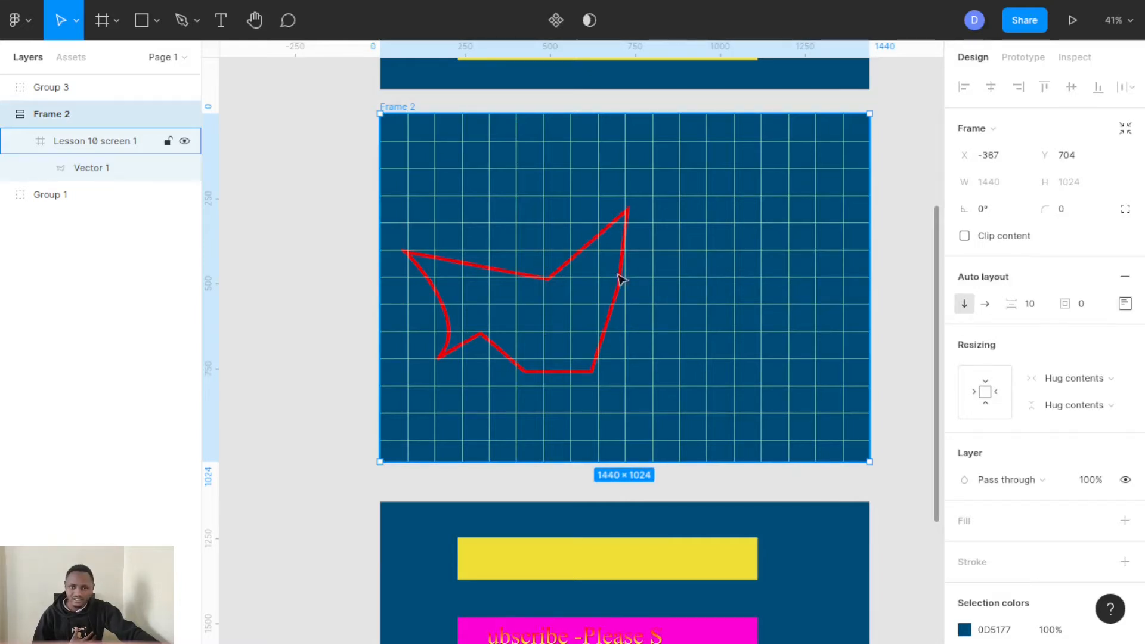
Step: Draw a closed four-sided Pen shape about 324 × 395 along the grid, to the right of the red outline
{"action": "left_click", "coordinate": [183, 21]}
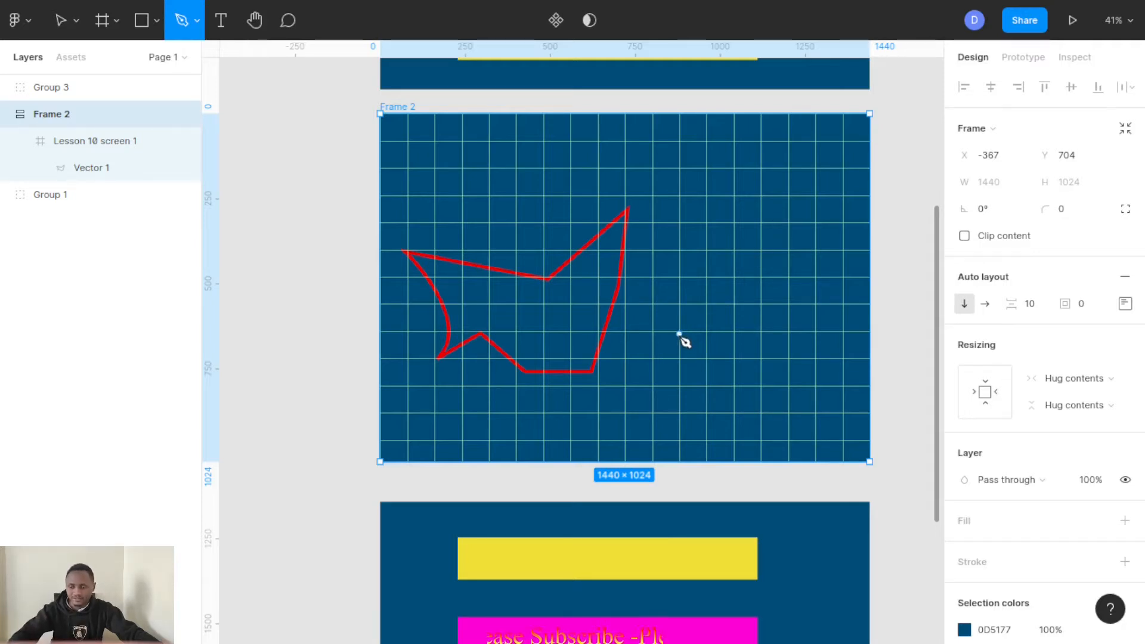
{"action": "left_click", "coordinate": [652, 357]}
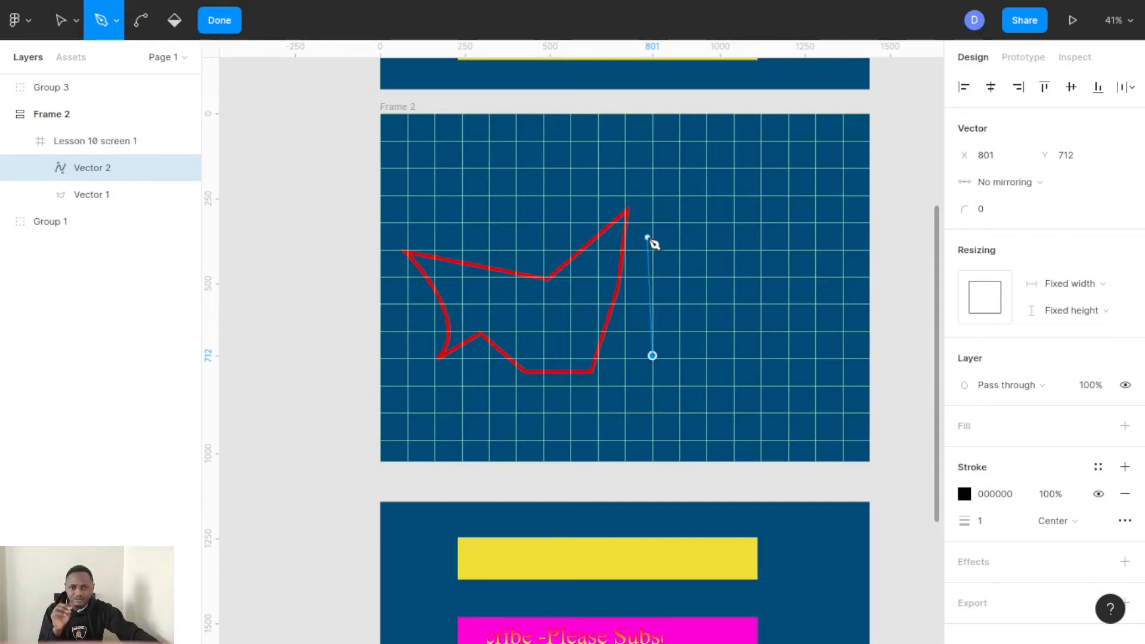
{"action": "left_click", "coordinate": [653, 221]}
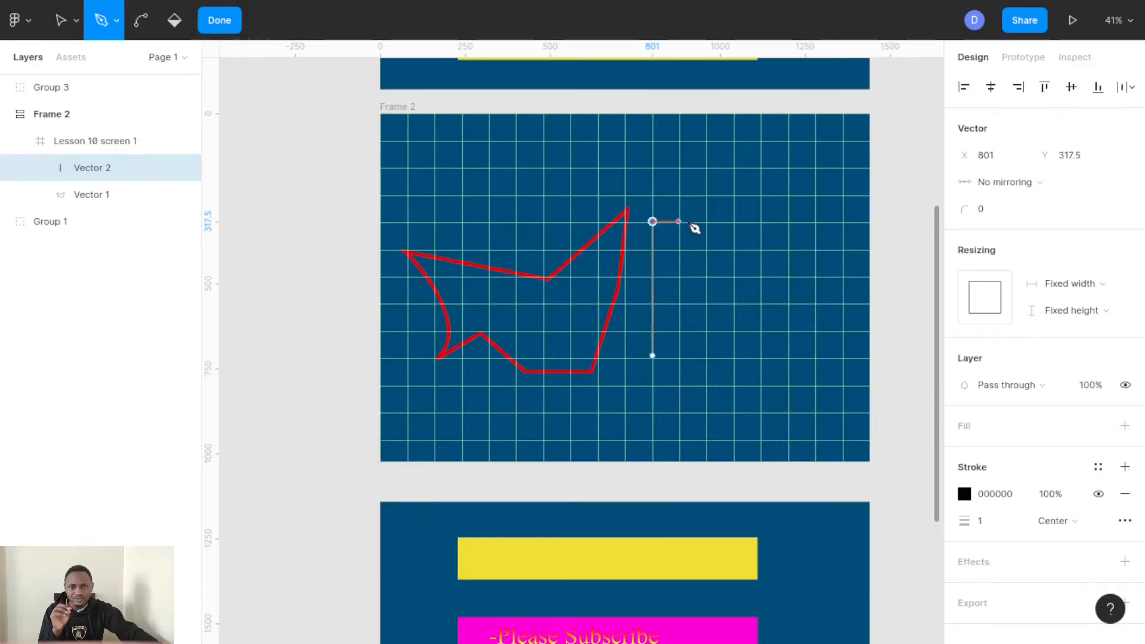
{"action": "left_click", "coordinate": [758, 221]}
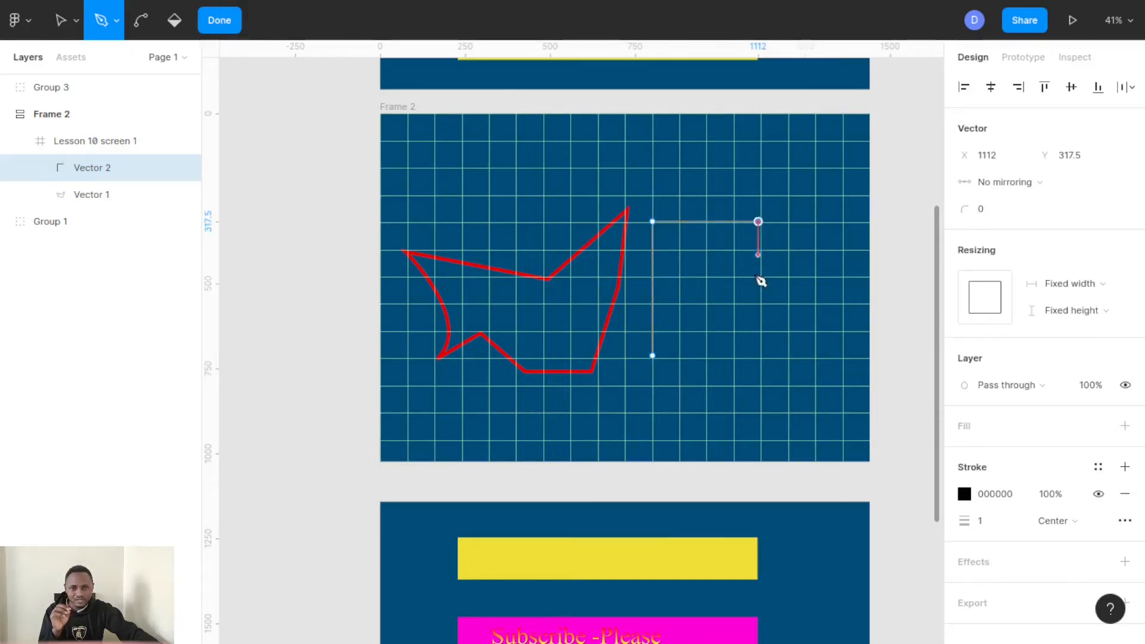
{"action": "left_click", "coordinate": [763, 356]}
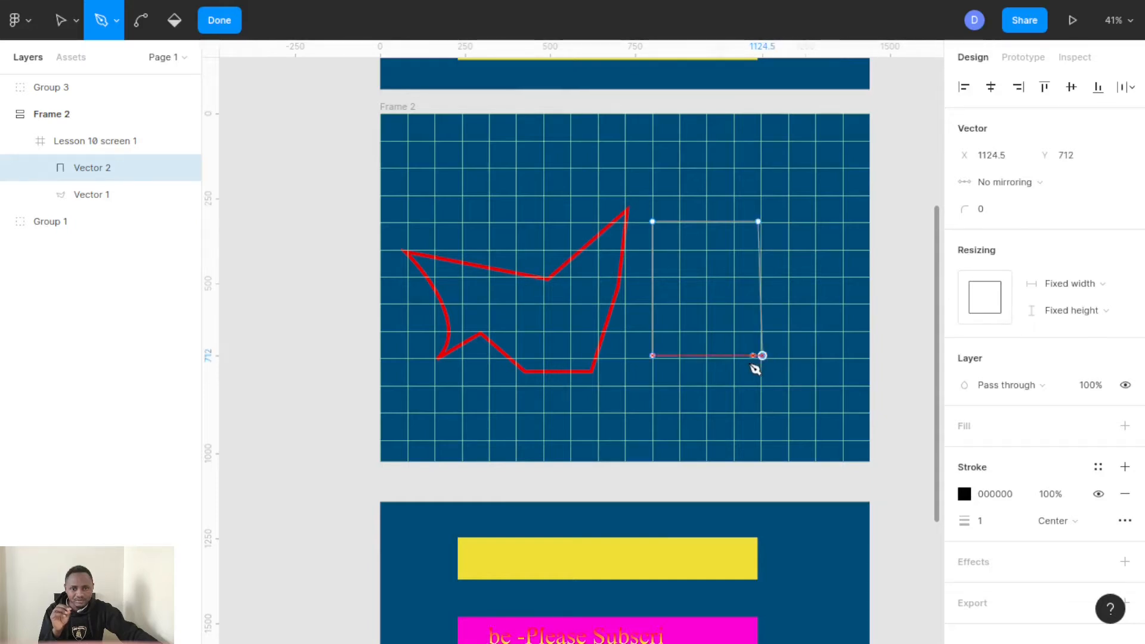
{"action": "left_click", "coordinate": [653, 356]}
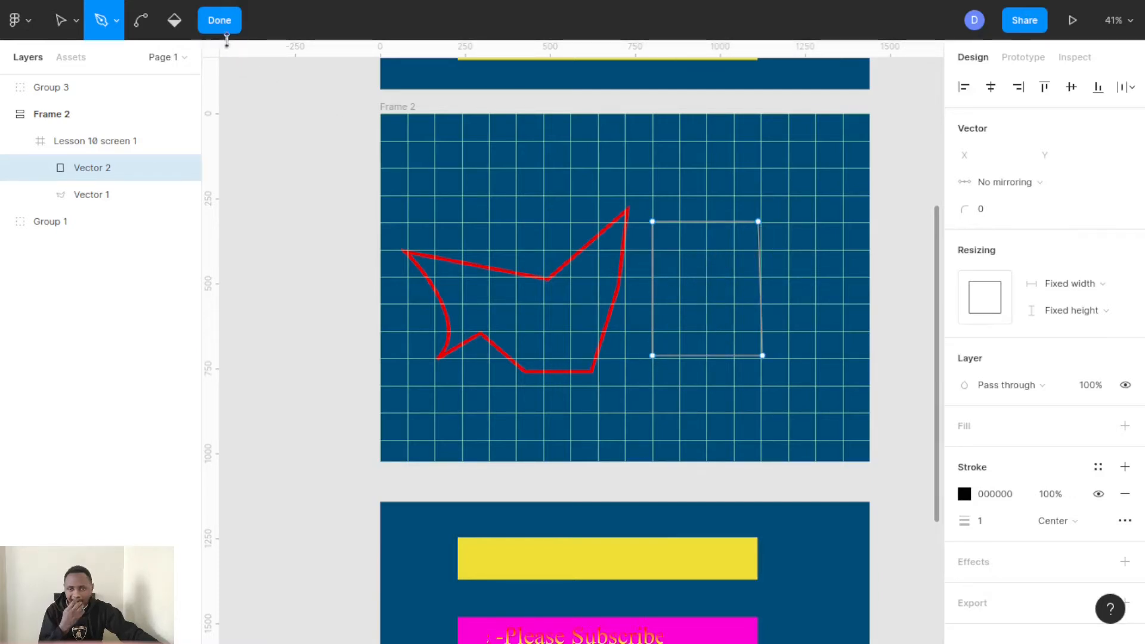
{"action": "left_click", "coordinate": [219, 23]}
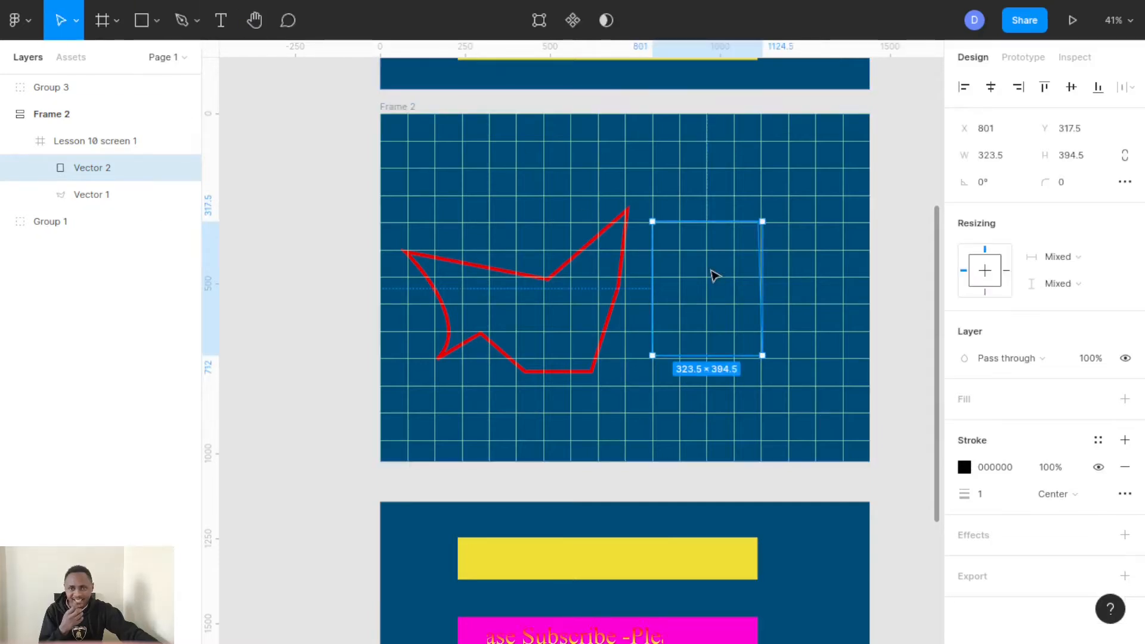
{"action": "left_click", "coordinate": [825, 391]}
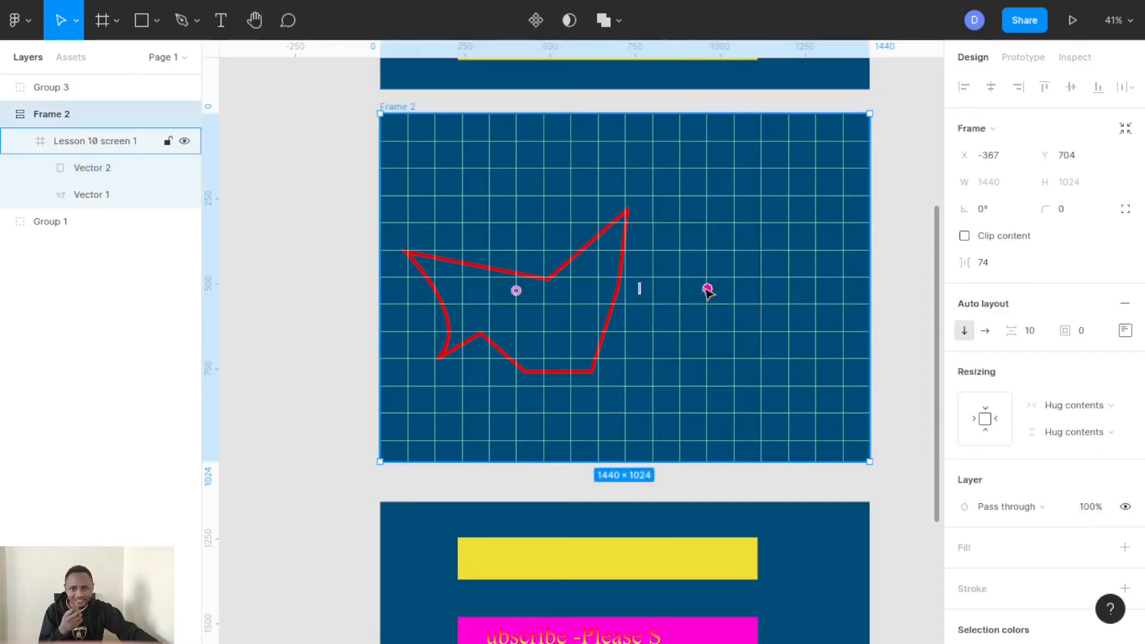
Step: Swap the two vector shapes in the frame, putting the four-sided shape left of the red outline
{"action": "left_click_drag", "start_coordinate": [637, 315], "coordinate": [562, 310]}
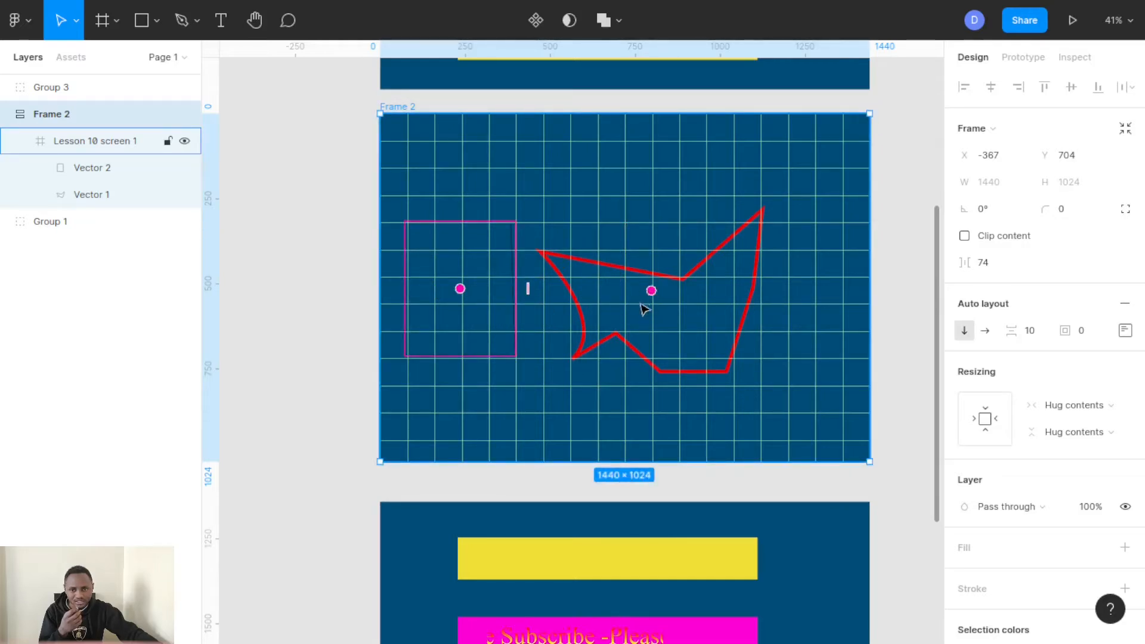
{"action": "left_click_drag", "start_coordinate": [463, 293], "coordinate": [621, 280]}
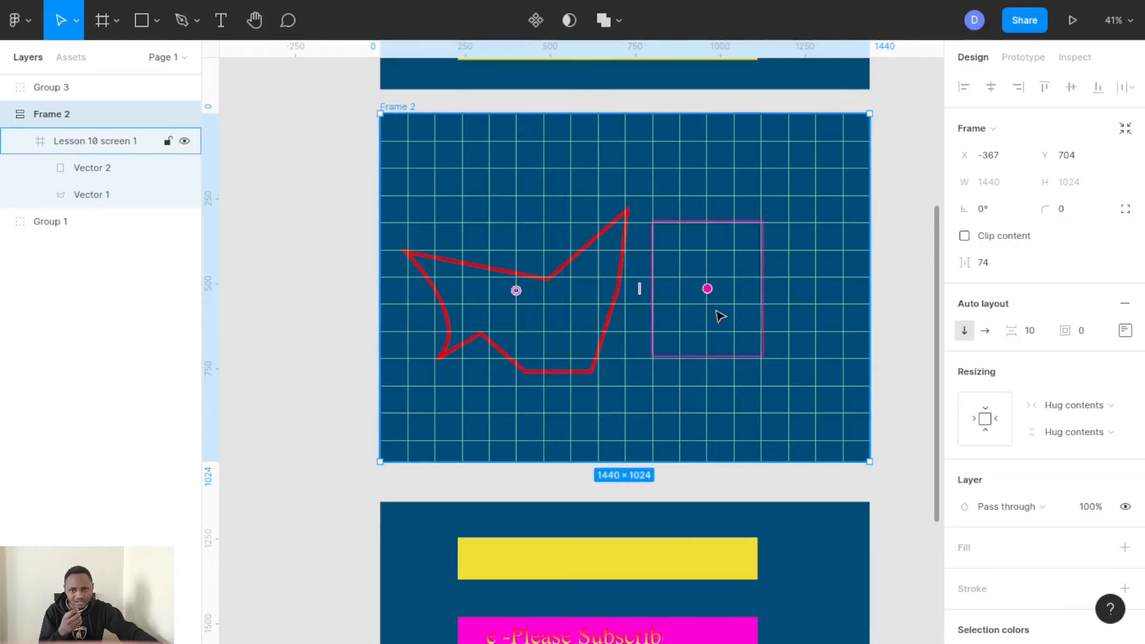
{"action": "left_click_drag", "start_coordinate": [517, 289], "coordinate": [708, 301]}
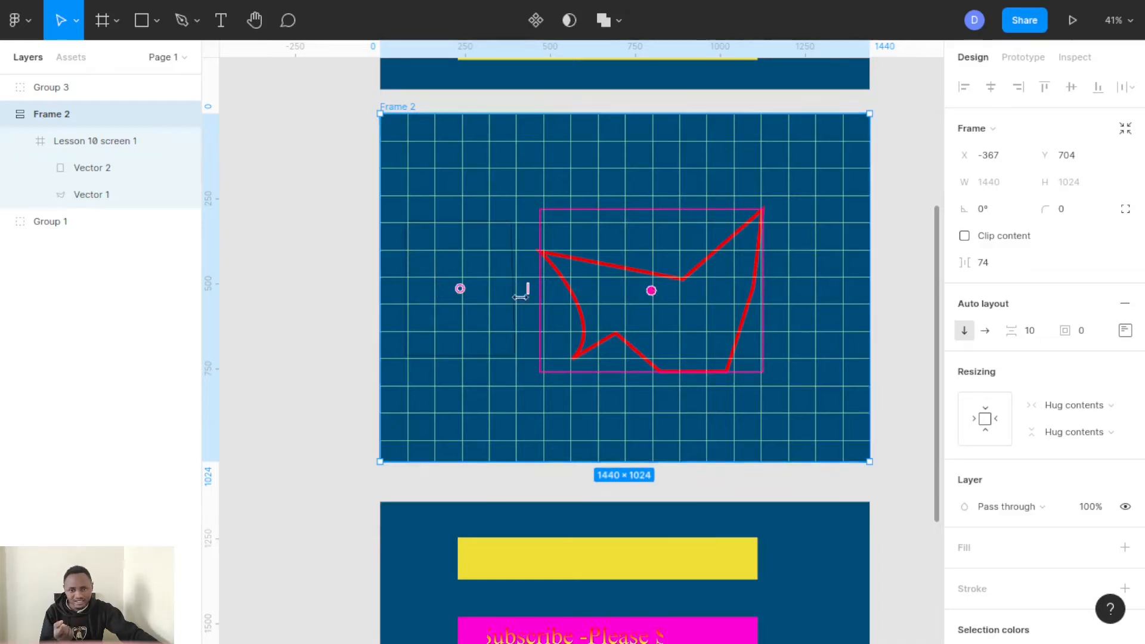
Step: Set the four-sided shape's stroke width to 10 and its stroke colour to the cyan 56EDF6
{"action": "left_click", "coordinate": [406, 310]}
{"action": "left_click", "coordinate": [405, 307]}
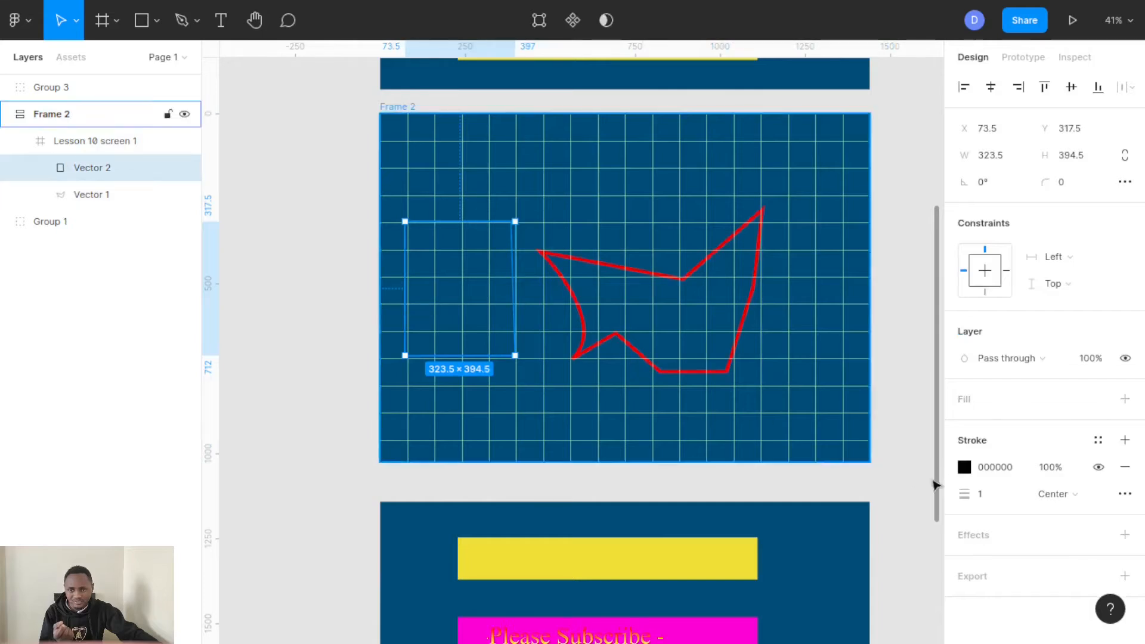
{"action": "left_click", "coordinate": [985, 495]}
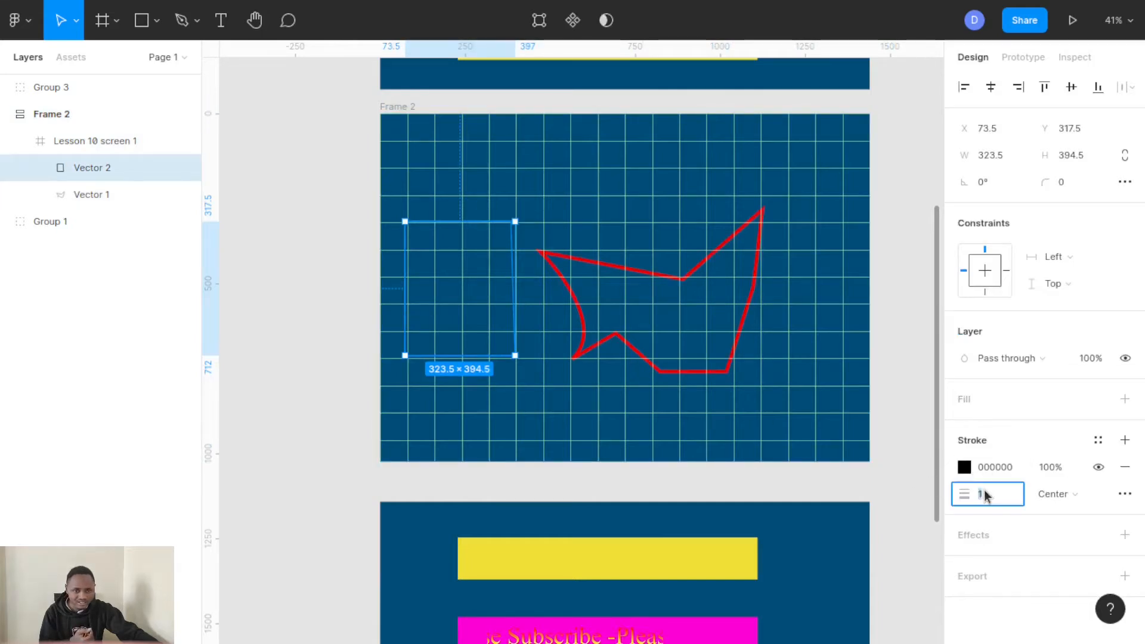
{"action": "type", "text": "10"}
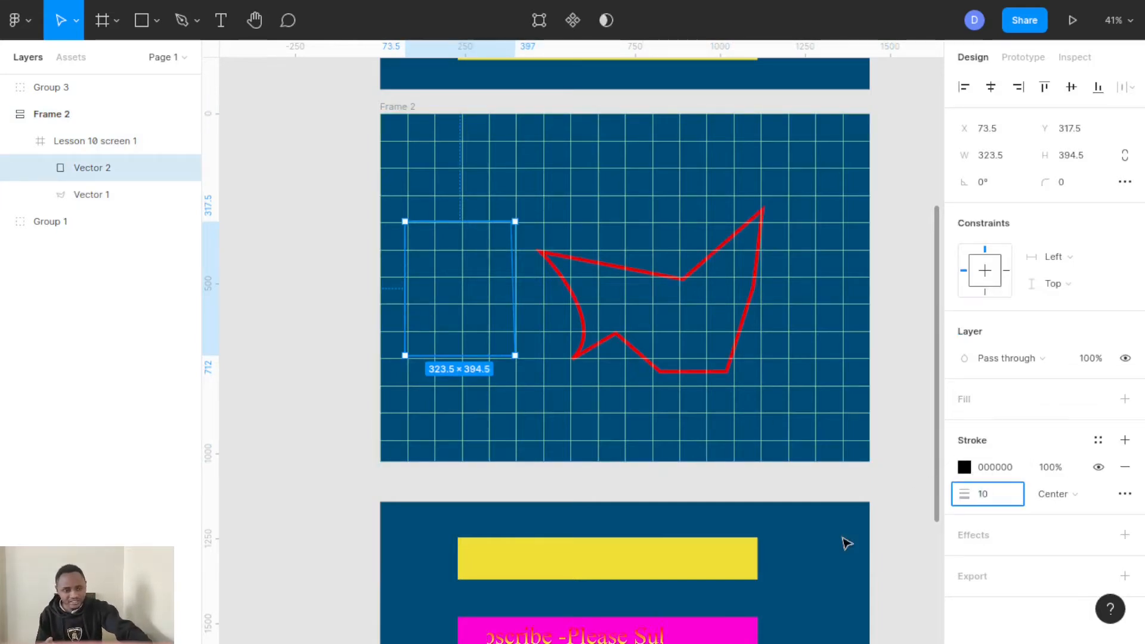
{"action": "left_click", "coordinate": [960, 470]}
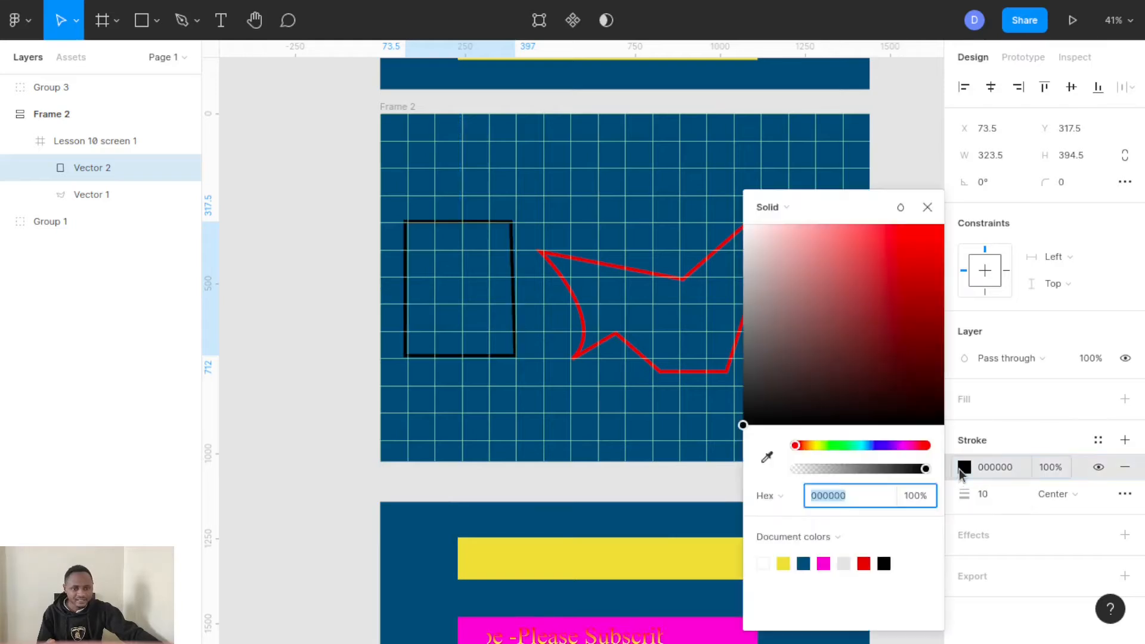
{"action": "left_click", "coordinate": [861, 445]}
{"action": "left_click", "coordinate": [907, 246]}
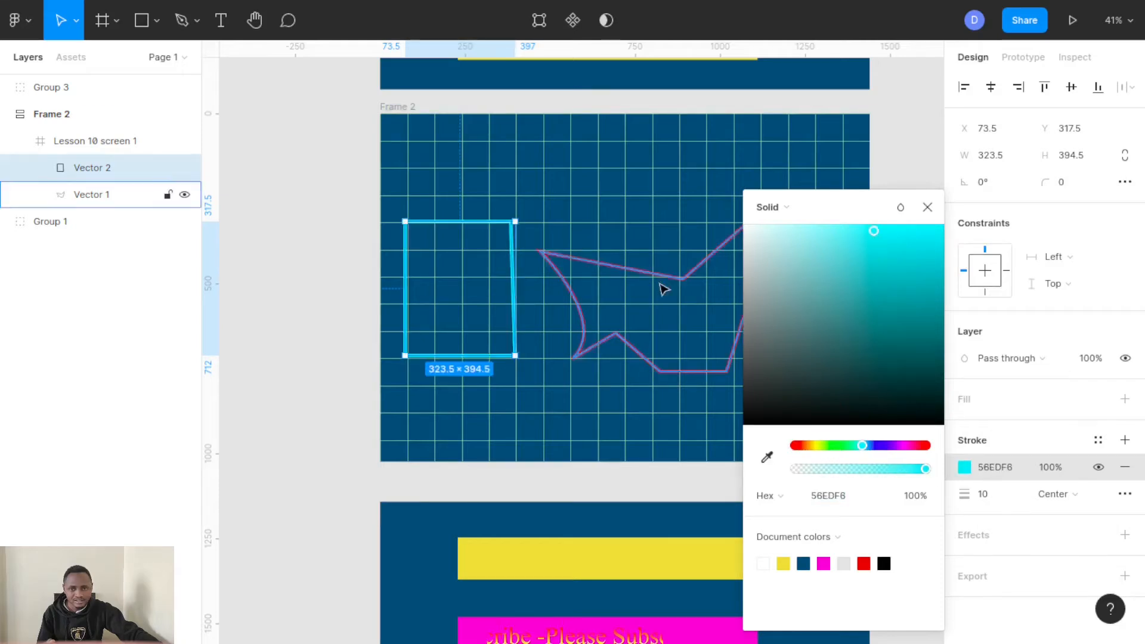
{"action": "left_click", "coordinate": [659, 341]}
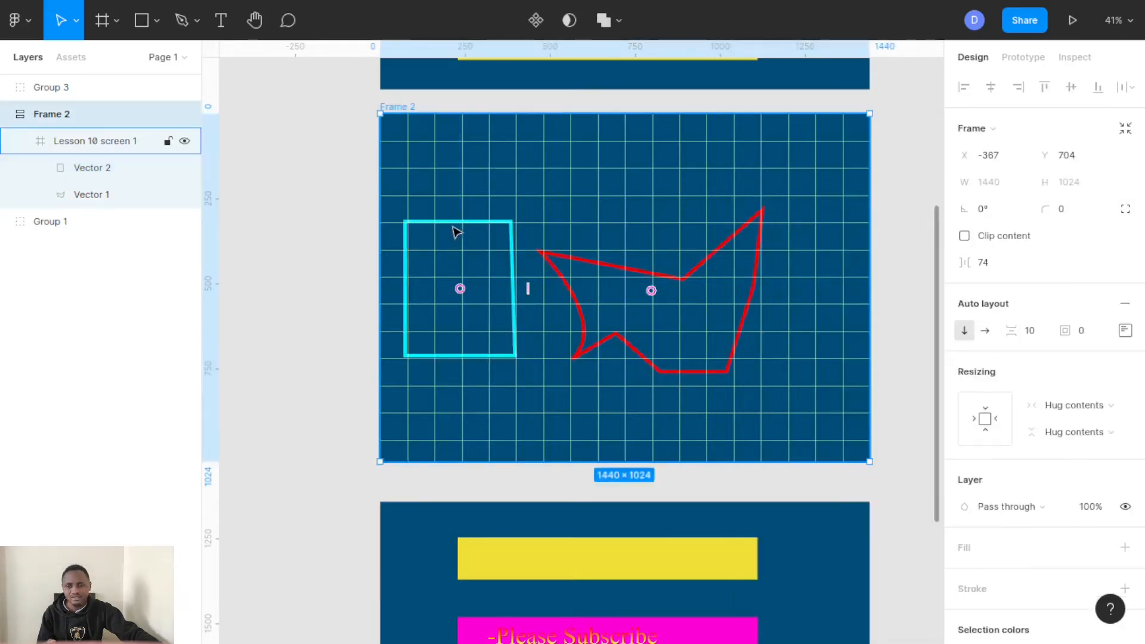
Step: Draw a short freehand curve with the Pencil tool in the gridded frame, above the red outline
{"action": "left_click", "coordinate": [579, 329]}
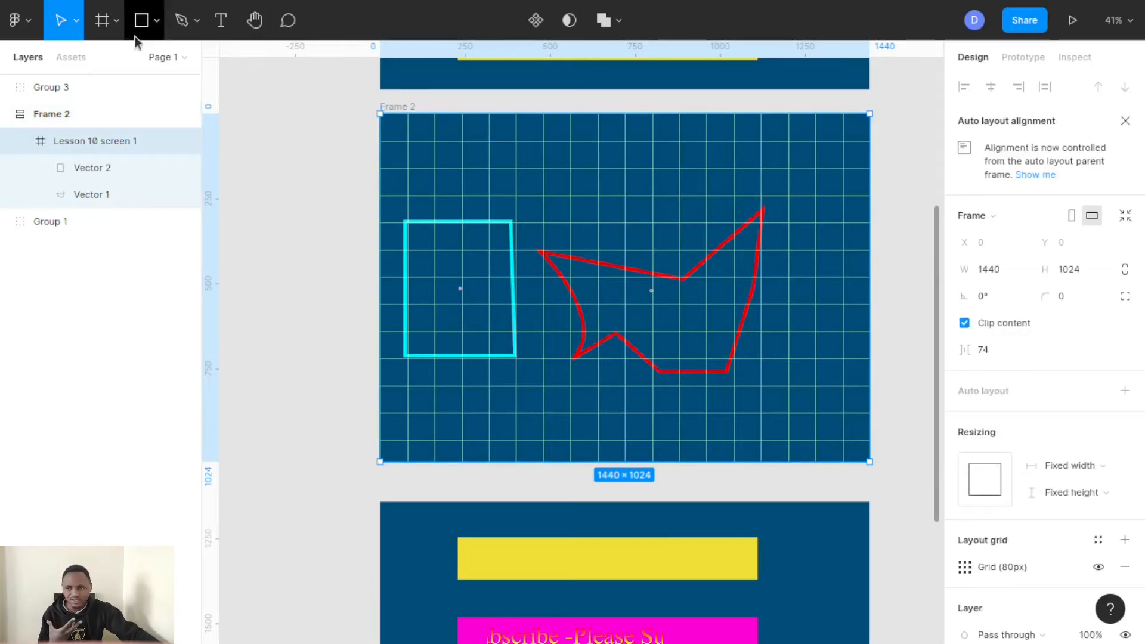
{"action": "left_click", "coordinate": [196, 23]}
{"action": "left_click", "coordinate": [184, 84]}
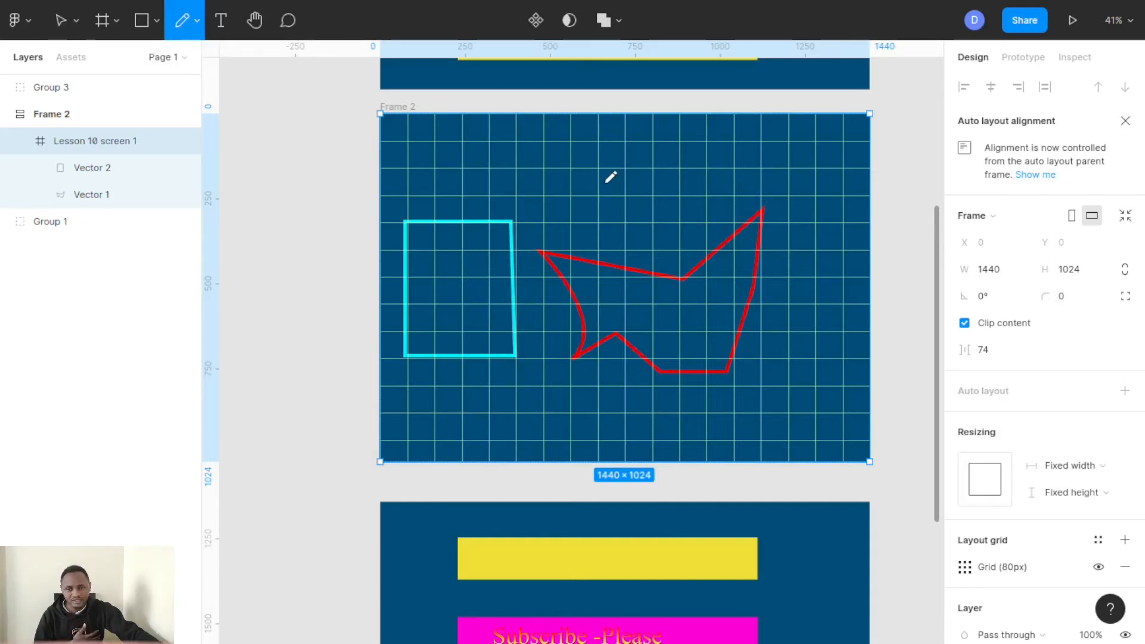
{"action": "left_click", "coordinate": [582, 166]}
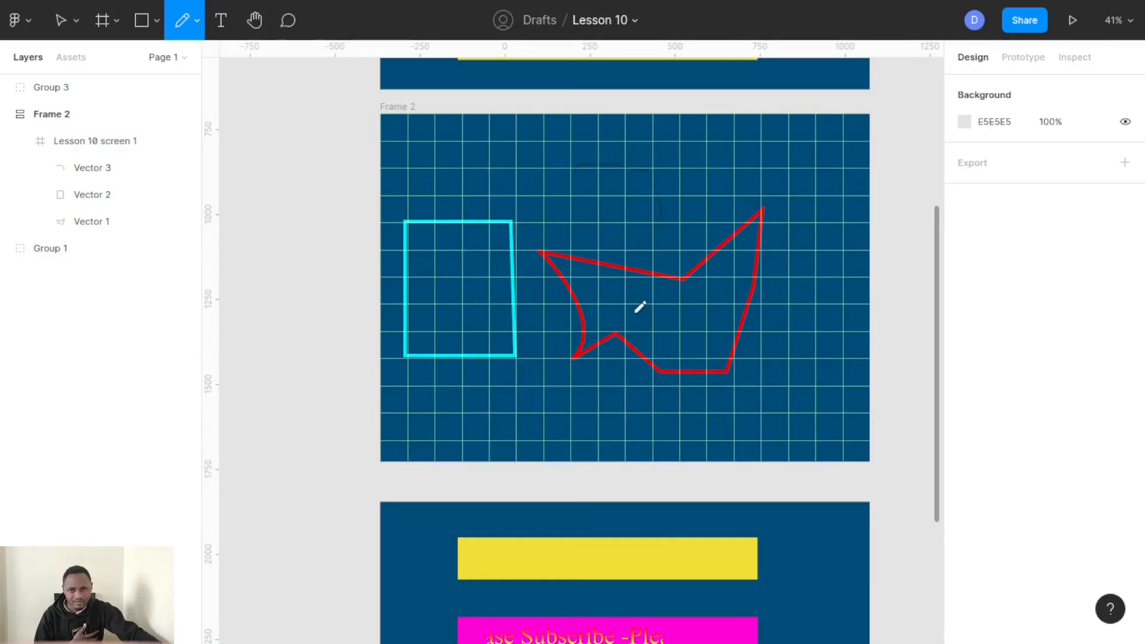
Step: Sketch several freehand Pencil shapes and crossing lines on the canvas to the left of the gridded frame
{"action": "mouse_move", "coordinate": [254, 174]}
{"action": "left_mouse_down"}
{"action": "mouse_move", "coordinate": [286, 159]}
{"action": "mouse_move", "coordinate": [312, 192]}
{"action": "left_mouse_up"}
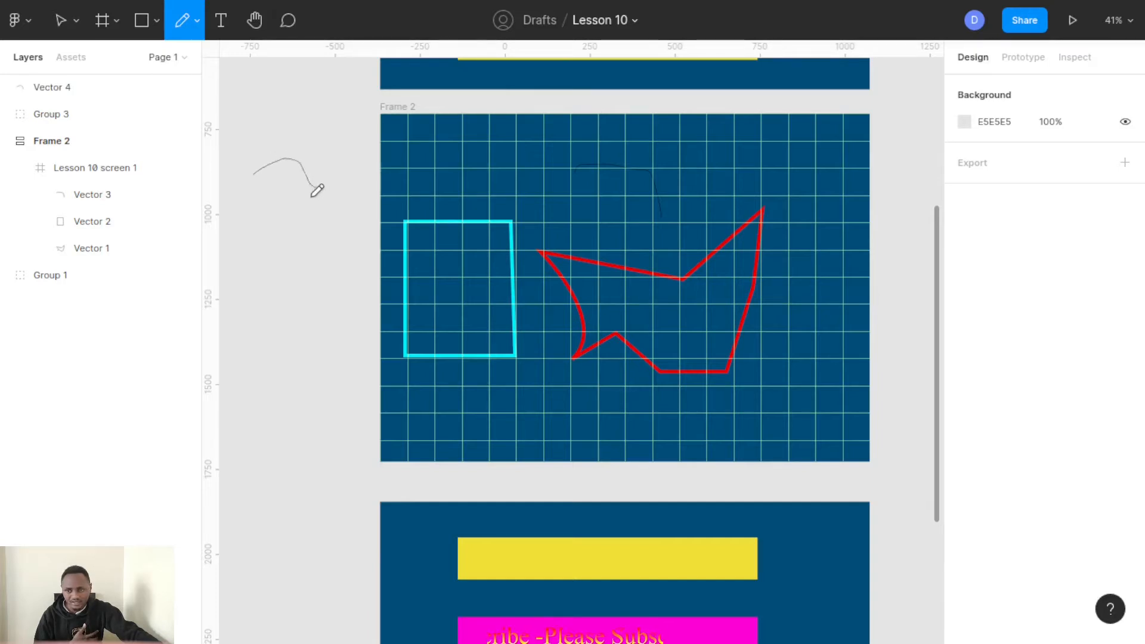
{"action": "left_click", "coordinate": [282, 185]}
{"action": "mouse_move", "coordinate": [274, 228]}
{"action": "left_mouse_down"}
{"action": "mouse_move", "coordinate": [312, 228]}
{"action": "mouse_move", "coordinate": [315, 181]}
{"action": "mouse_move", "coordinate": [289, 180]}
{"action": "mouse_move", "coordinate": [264, 213]}
{"action": "mouse_move", "coordinate": [265, 252]}
{"action": "mouse_move", "coordinate": [334, 275]}
{"action": "mouse_move", "coordinate": [352, 164]}
{"action": "mouse_move", "coordinate": [296, 145]}
{"action": "left_mouse_up"}
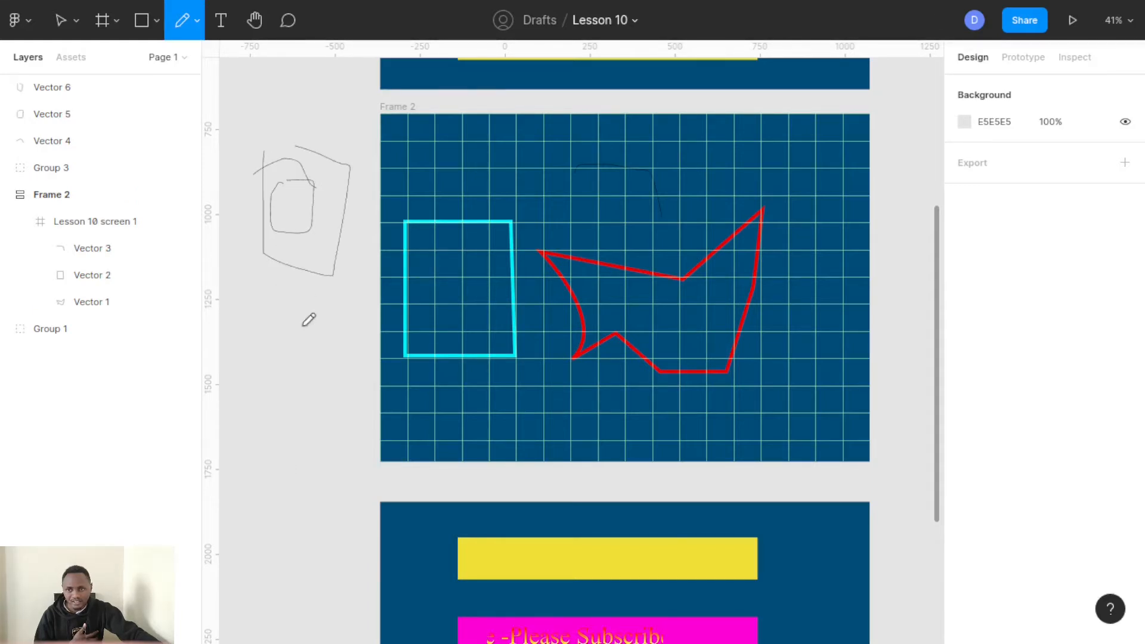
{"action": "left_click_drag", "start_coordinate": [271, 385], "coordinate": [434, 297]}
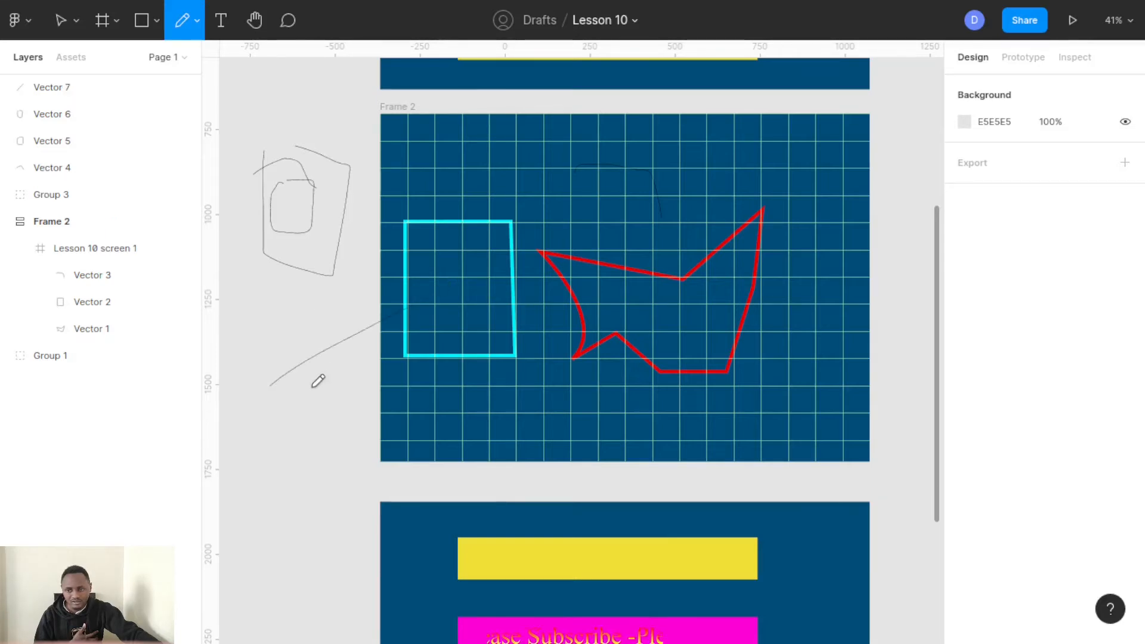
{"action": "left_click_drag", "start_coordinate": [293, 393], "coordinate": [398, 348]}
{"action": "left_click_drag", "start_coordinate": [287, 306], "coordinate": [309, 407]}
{"action": "left_click_drag", "start_coordinate": [318, 295], "coordinate": [350, 385]}
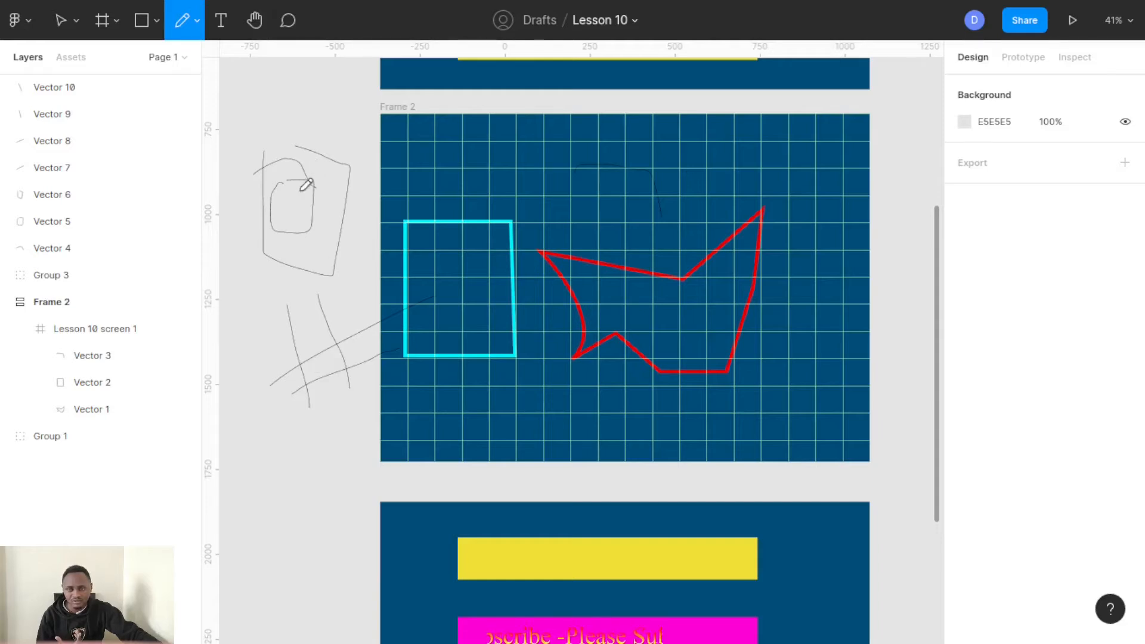
Step: Undo all the Pencil strokes started outside the frame, keeping the curve above the red outline
{"action": "key", "text": "ctrl+z"}
{"action": "key", "text": "ctrl+z"}
{"action": "key", "text": "ctrl+z"}
{"action": "key", "text": "ctrl+z"}
{"action": "key", "text": "ctrl+z"}
{"action": "key", "text": "ctrl+z"}
{"action": "key", "text": "ctrl+z"}
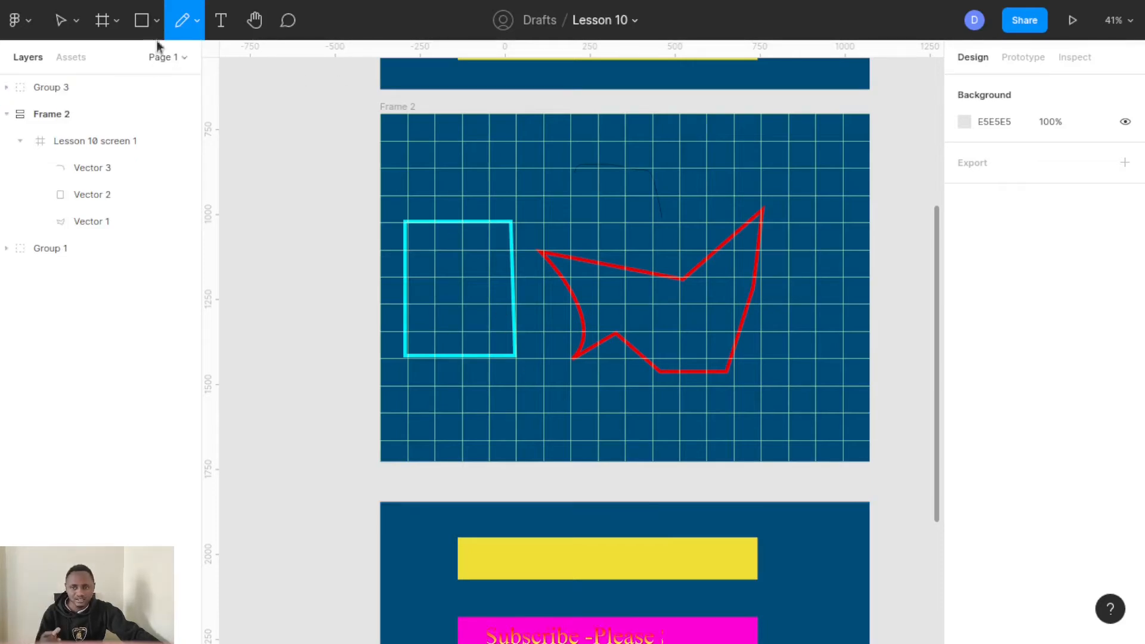
{"action": "left_click", "coordinate": [198, 23]}
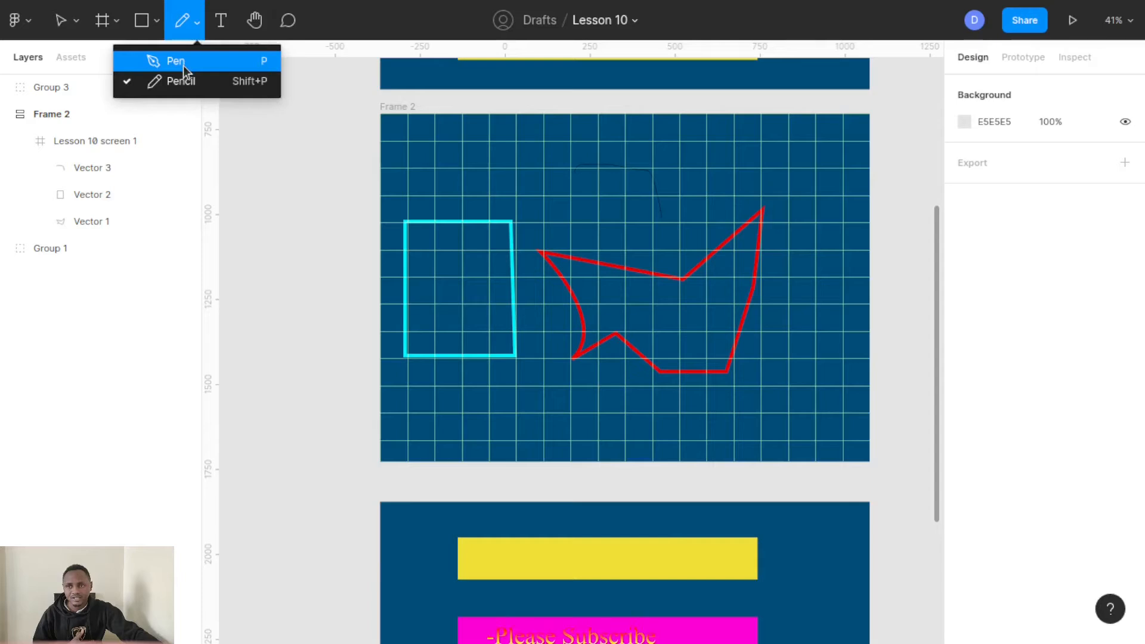
{"action": "left_click", "coordinate": [693, 325]}
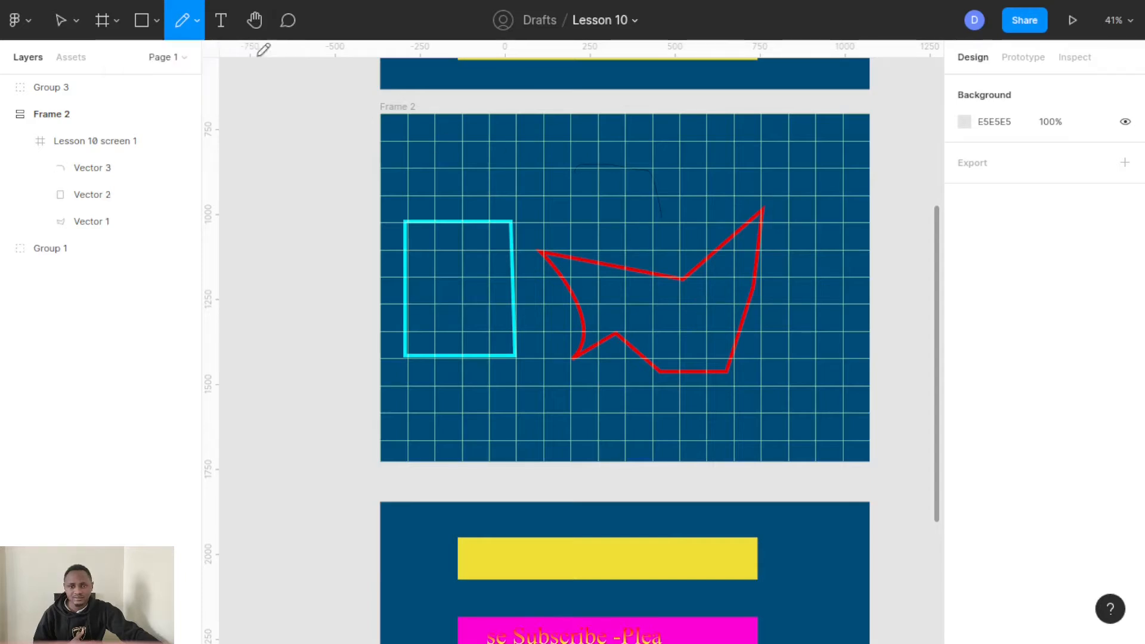
{"action": "left_click", "coordinate": [198, 22]}
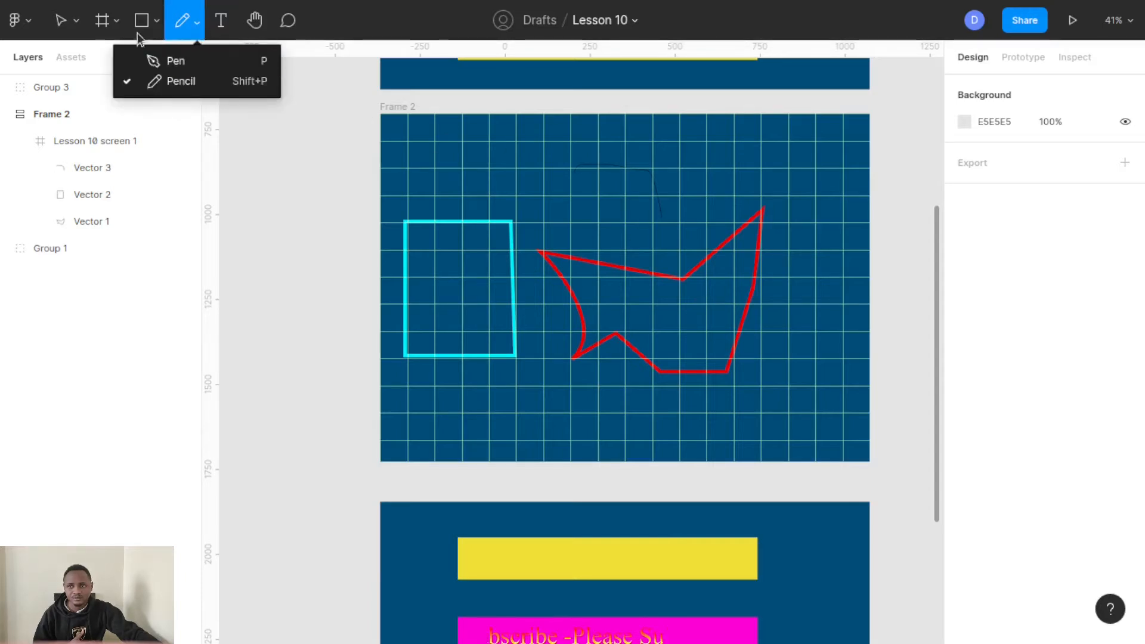
Step: Open the red outline for point editing and move its upper notch point to about X 764, Y 197
{"action": "left_click", "coordinate": [60, 20]}
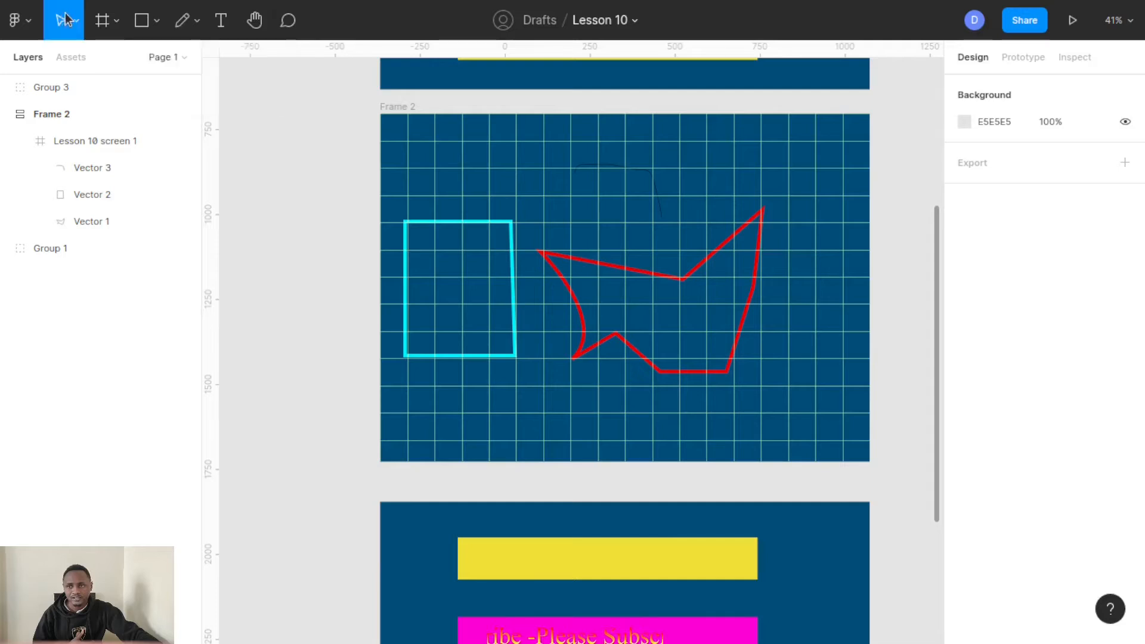
{"action": "left_click", "coordinate": [650, 298]}
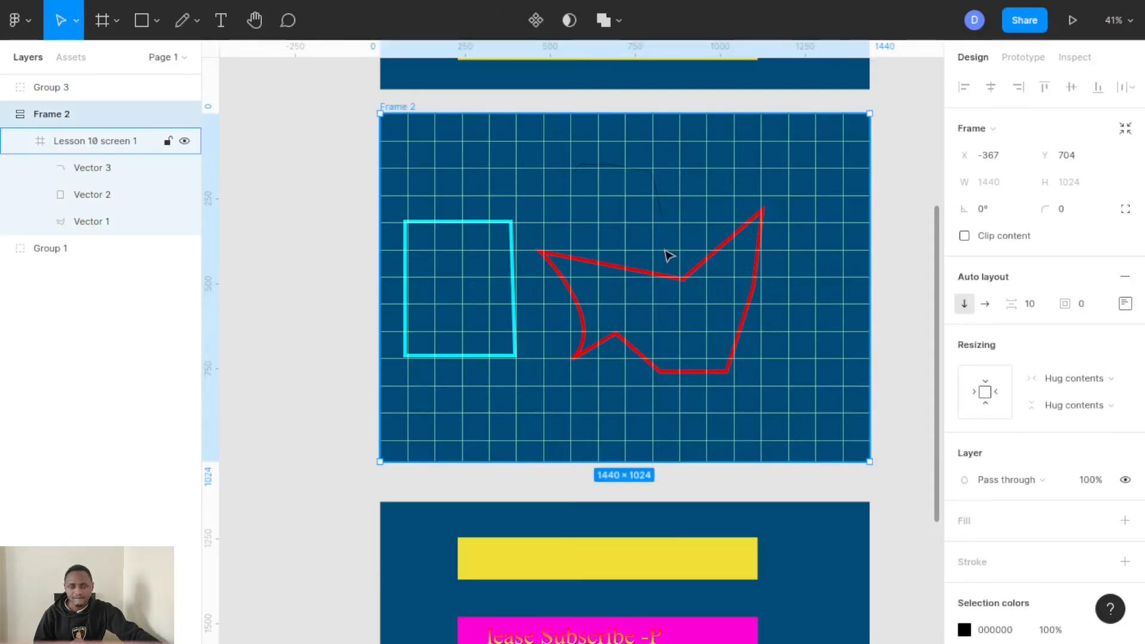
{"action": "left_click", "coordinate": [686, 280]}
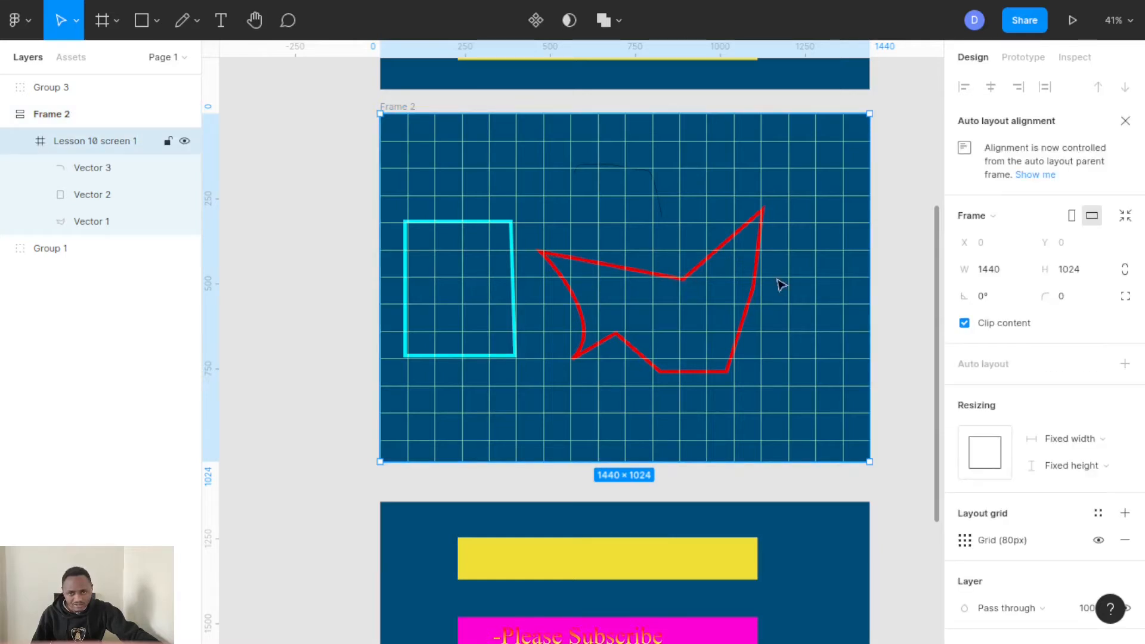
{"action": "left_click", "coordinate": [666, 280]}
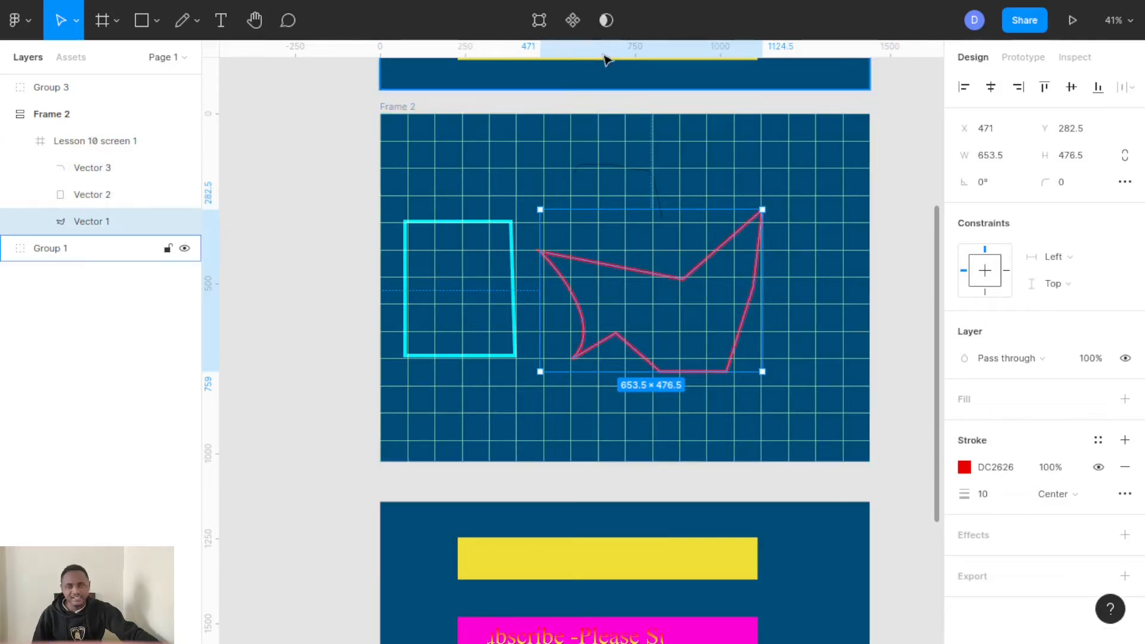
{"action": "left_click", "coordinate": [539, 22]}
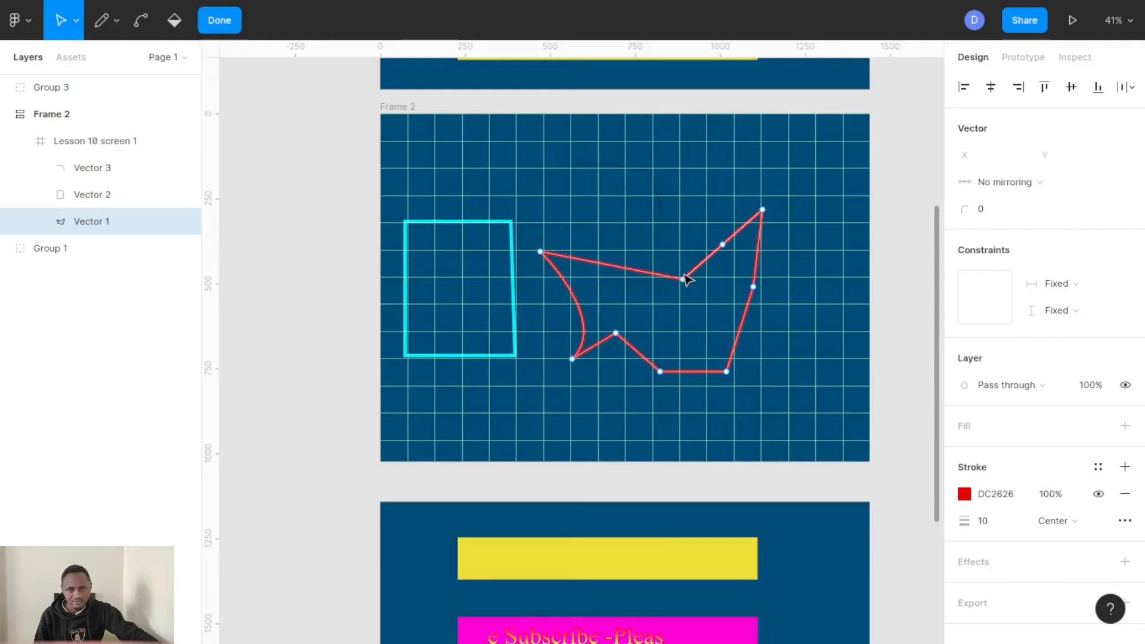
{"action": "left_click_drag", "start_coordinate": [682, 279], "coordinate": [705, 226]}
{"action": "scroll", "coordinate": [705, 226], "scroll_direction": "down", "scroll_amount": 2}
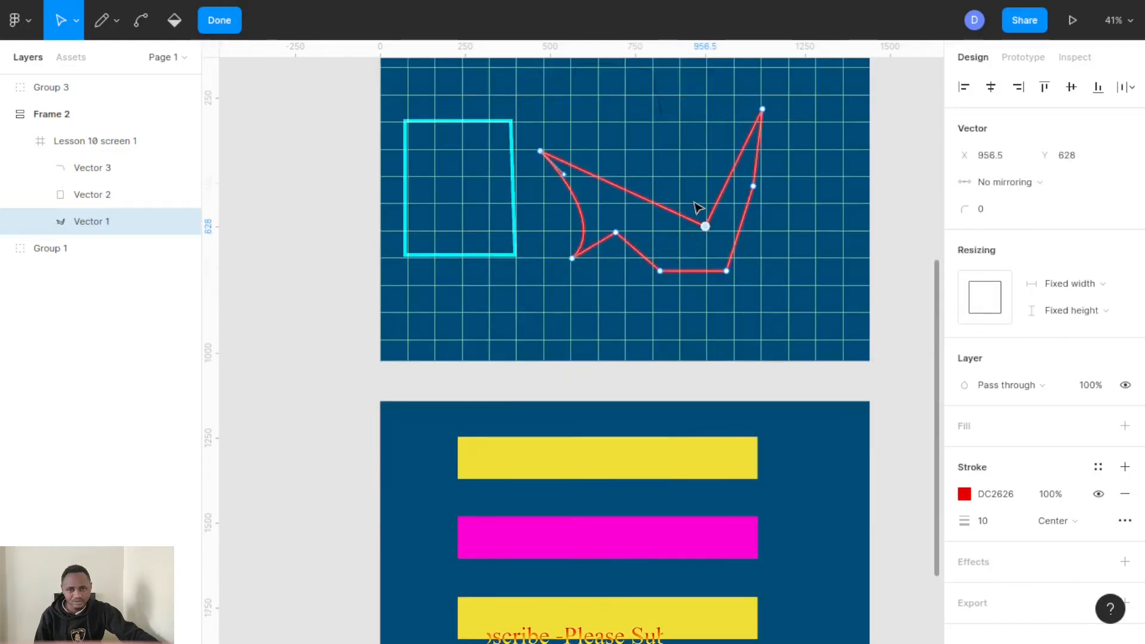
{"action": "scroll", "coordinate": [715, 314], "scroll_direction": "up", "scroll_amount": 3}
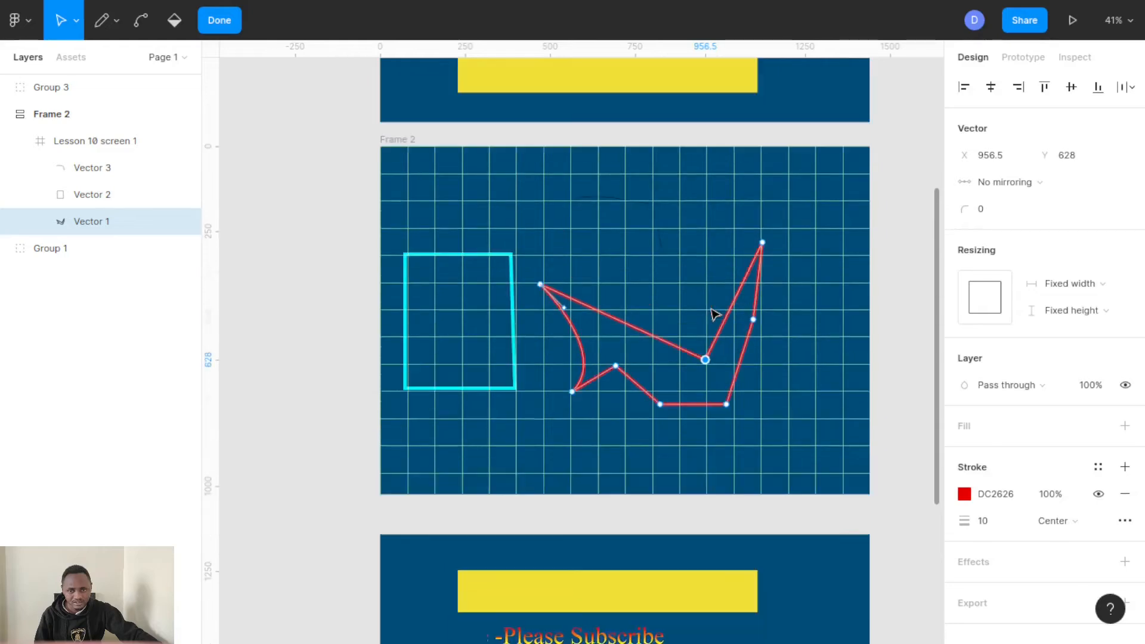
{"action": "left_click", "coordinate": [705, 363]}
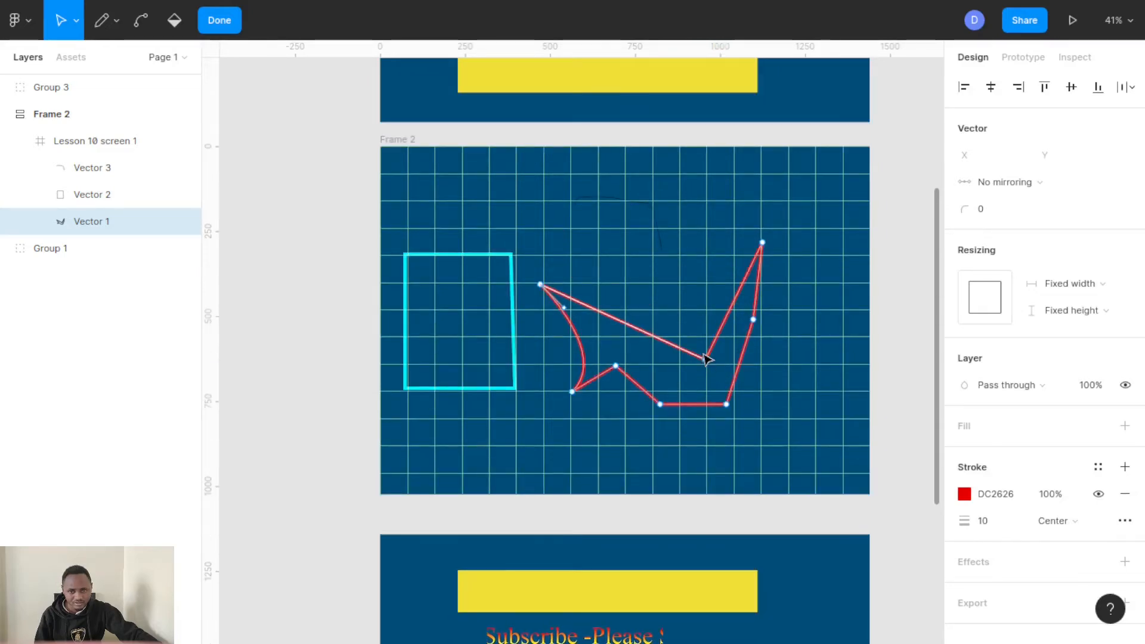
{"action": "left_click_drag", "start_coordinate": [703, 336], "coordinate": [642, 219]}
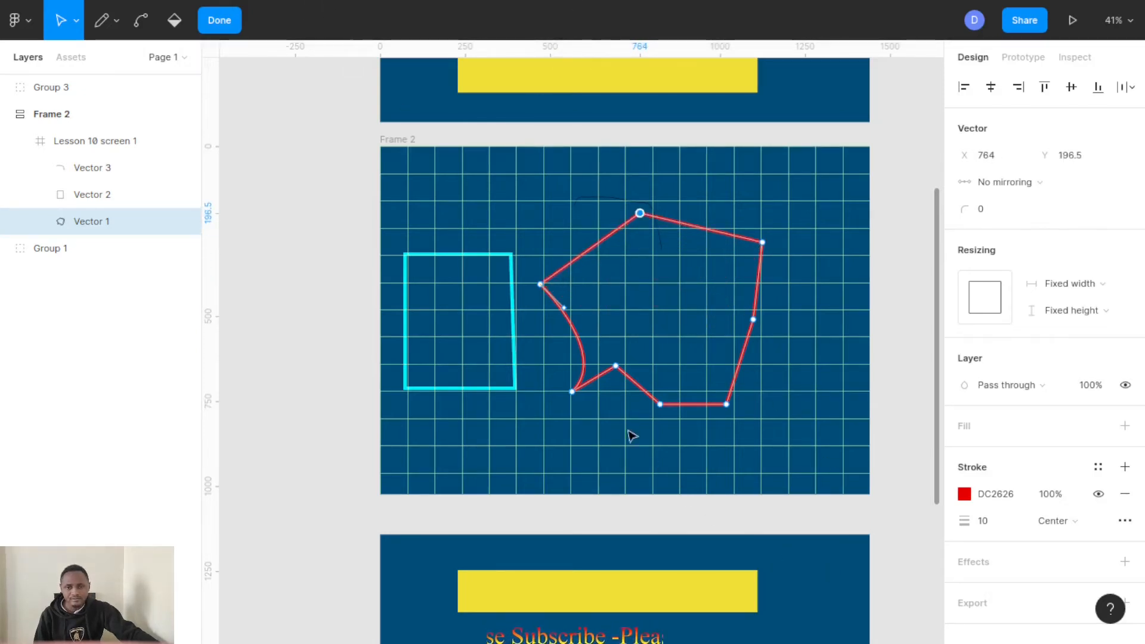
Step: Move the red outline's lower-left tip and middle right point inward, and its bottom-right point to about X 875, Y 964
{"action": "left_click_drag", "start_coordinate": [572, 393], "coordinate": [537, 307]}
{"action": "left_click", "coordinate": [650, 301]}
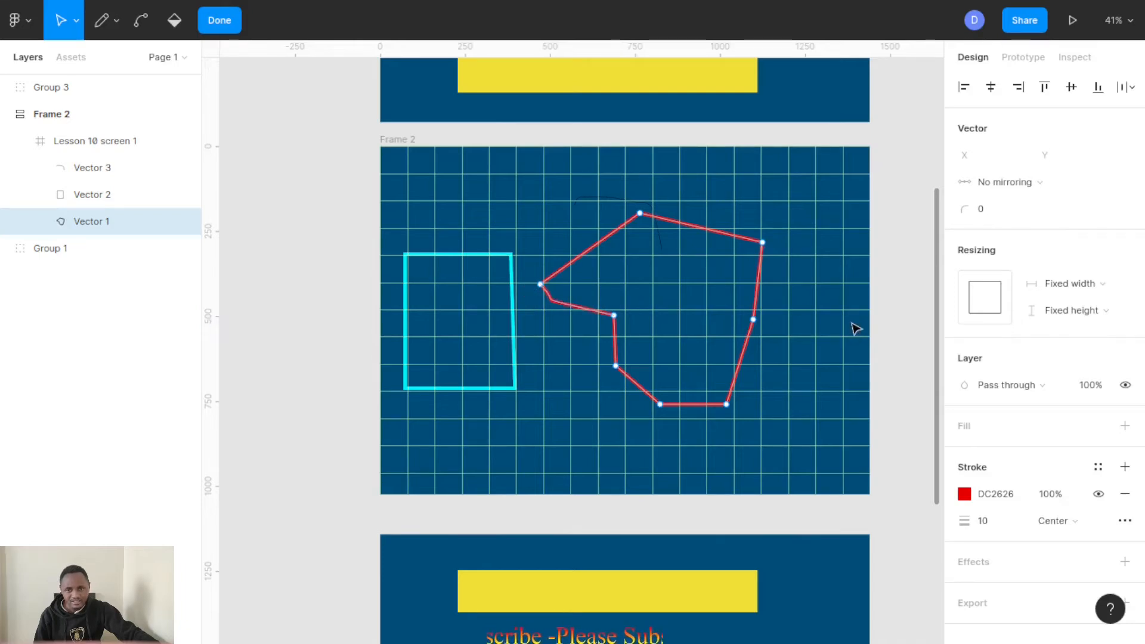
{"action": "left_click_drag", "start_coordinate": [753, 320], "coordinate": [697, 319]}
{"action": "left_click_drag", "start_coordinate": [727, 406], "coordinate": [678, 475]}
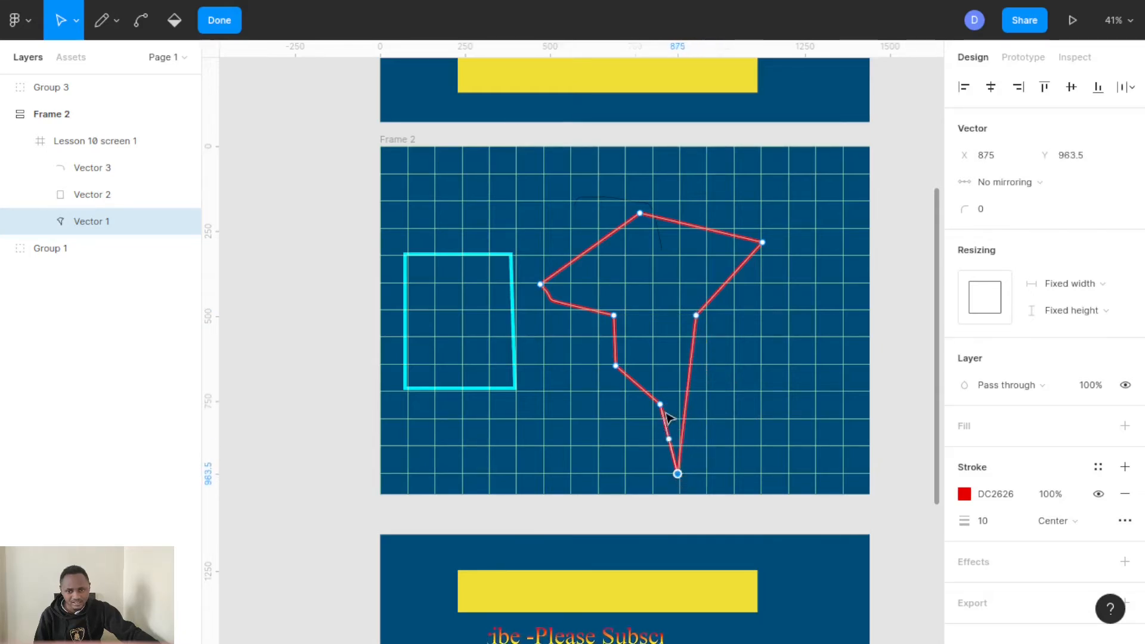
Step: Move the outline's remaining bottom-edge point to about X 1191, Y 446, lower its upper-right tip below it, and finish point editing
{"action": "left_click_drag", "start_coordinate": [661, 406], "coordinate": [786, 300]}
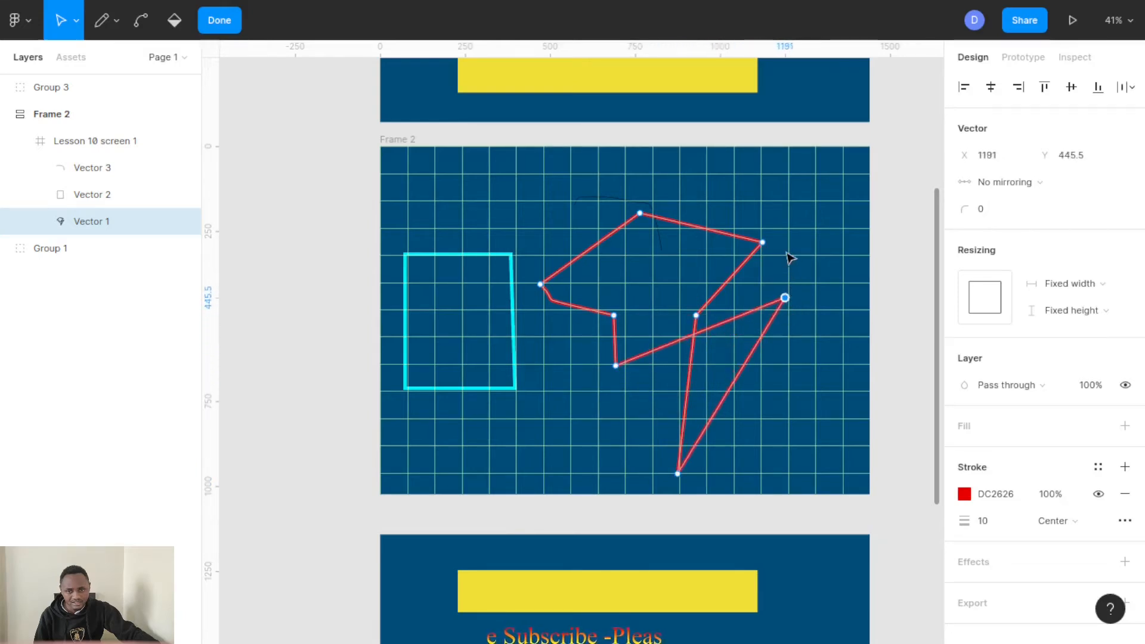
{"action": "left_click_drag", "start_coordinate": [763, 244], "coordinate": [764, 434]}
{"action": "left_click", "coordinate": [793, 368]}
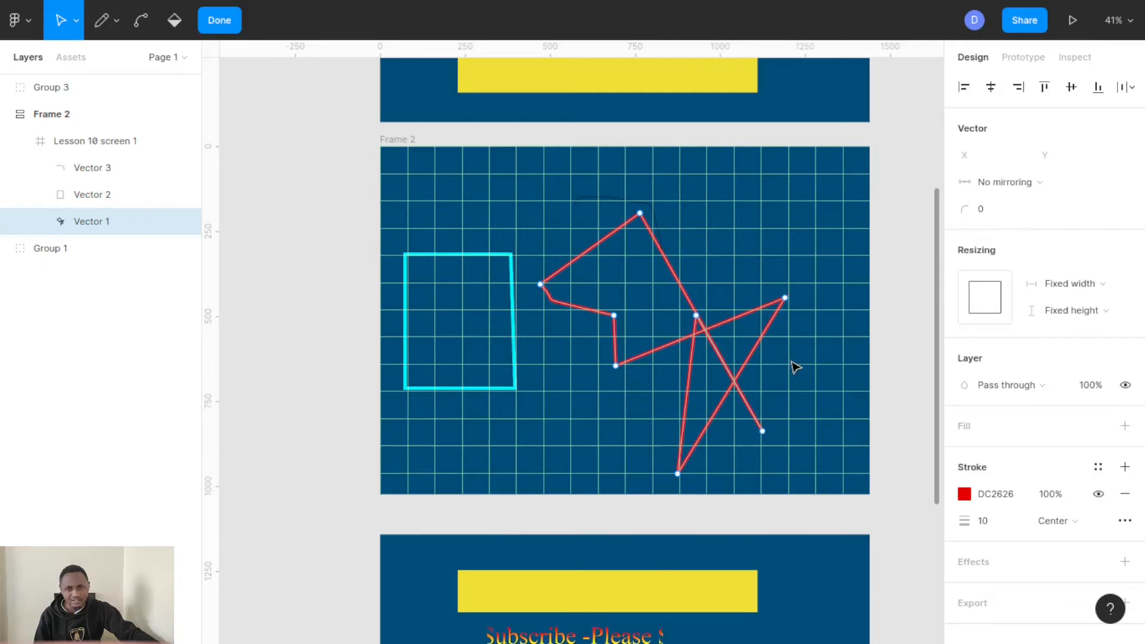
{"action": "key", "text": "Escape"}
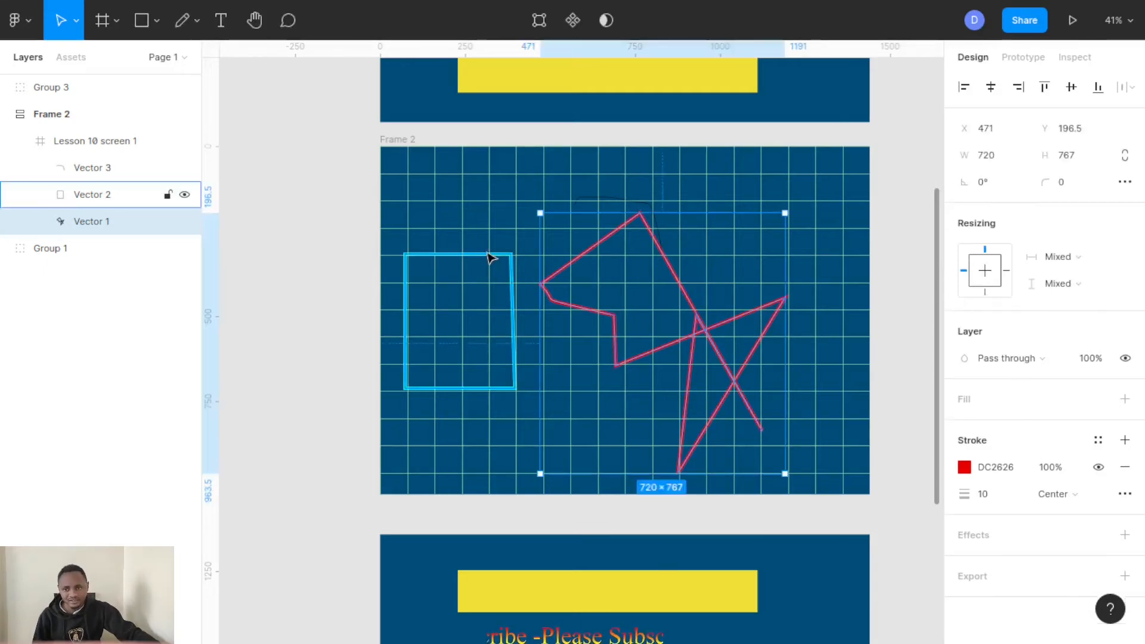
Step: Open the cyan rectangle for point editing, pull its bottom edge's midpoint to about X 244, Y 818 and its upper-right corner to about X 397, Y 495
{"action": "left_click", "coordinate": [538, 24]}
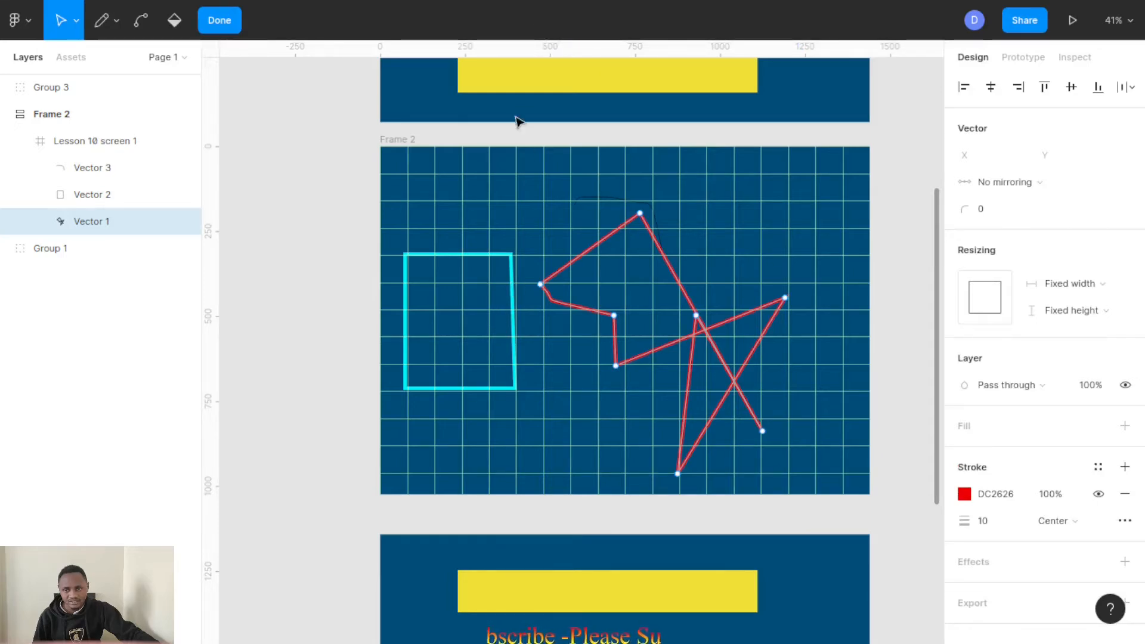
{"action": "key", "text": "Escape"}
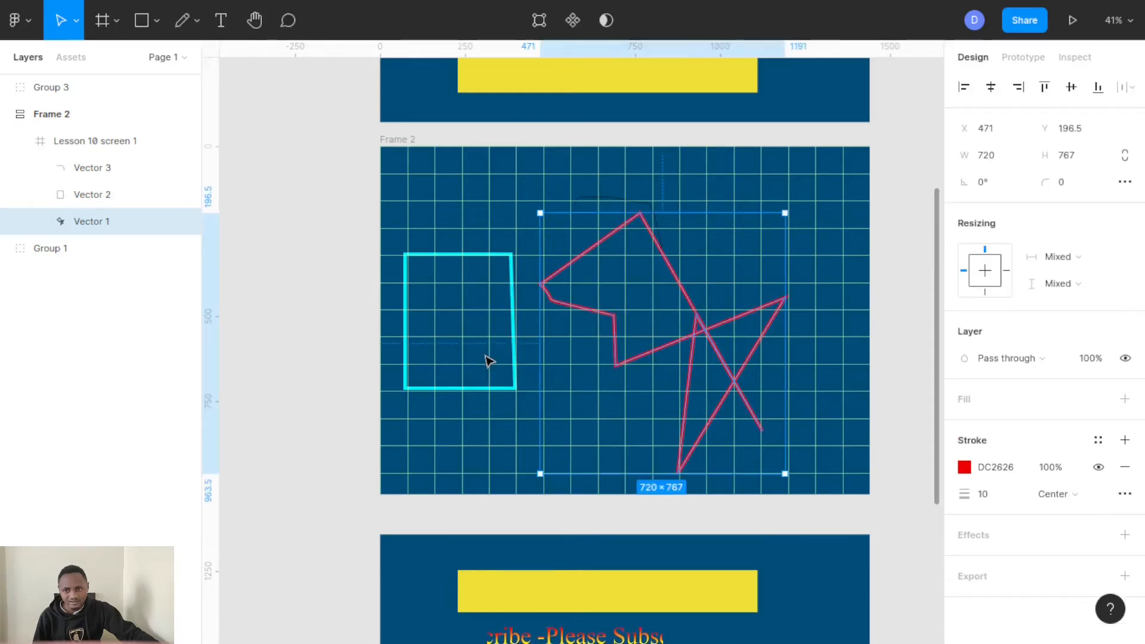
{"action": "left_click", "coordinate": [501, 256]}
{"action": "left_click", "coordinate": [537, 19]}
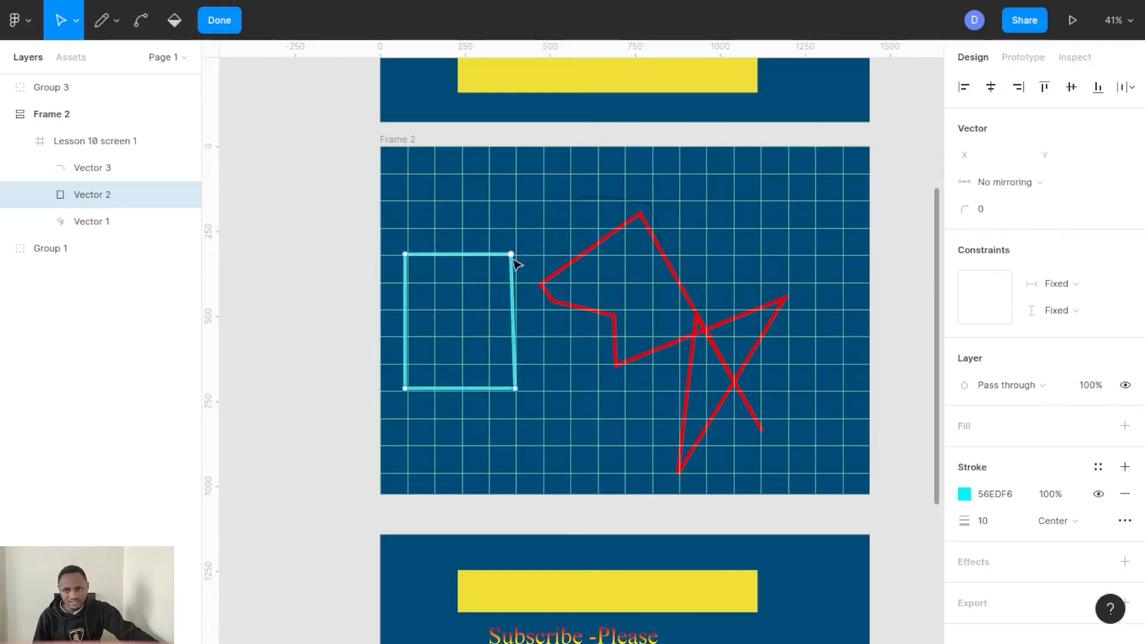
{"action": "left_click_drag", "start_coordinate": [513, 260], "coordinate": [466, 327]}
{"action": "left_click", "coordinate": [568, 355]}
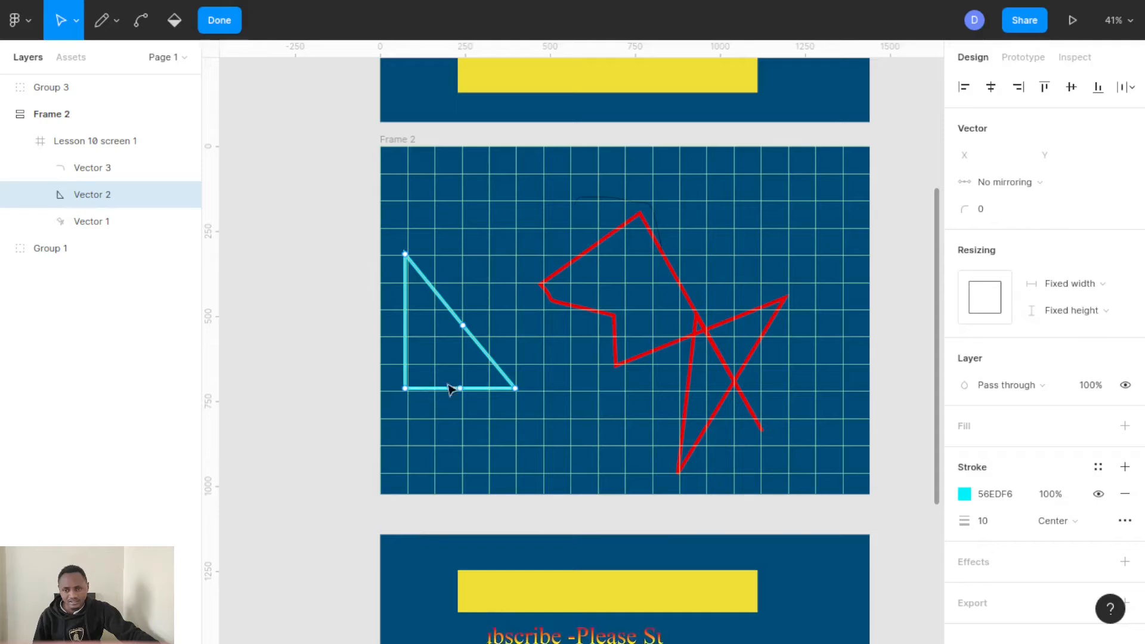
{"action": "left_click_drag", "start_coordinate": [460, 388], "coordinate": [463, 424]}
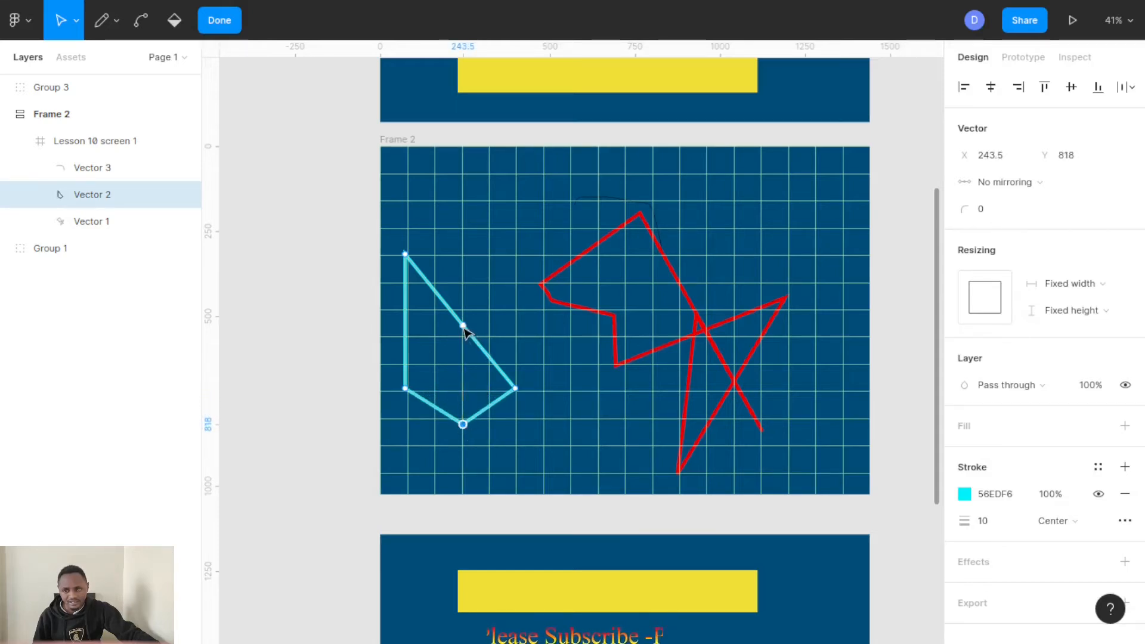
{"action": "left_click_drag", "start_coordinate": [463, 327], "coordinate": [515, 315]}
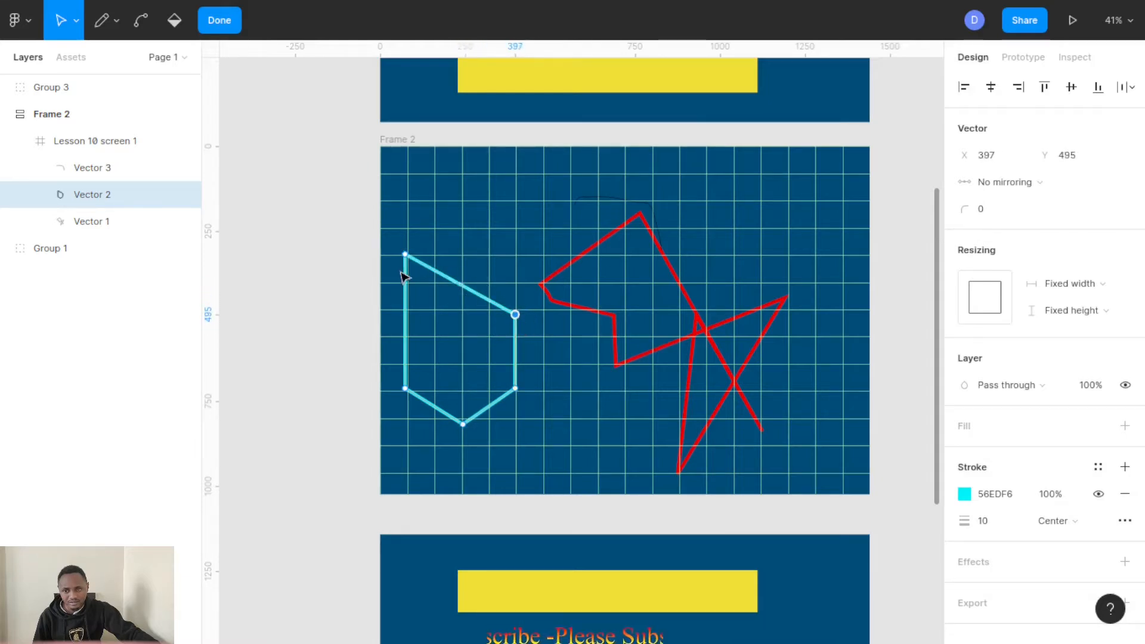
Step: Move the cyan shape's upper-left corner inward, pulling its top edge's midpoint to about X 256, Y 433 and left edge's midpoint to X 54, Y 577
{"action": "left_click_drag", "start_coordinate": [408, 259], "coordinate": [468, 294]}
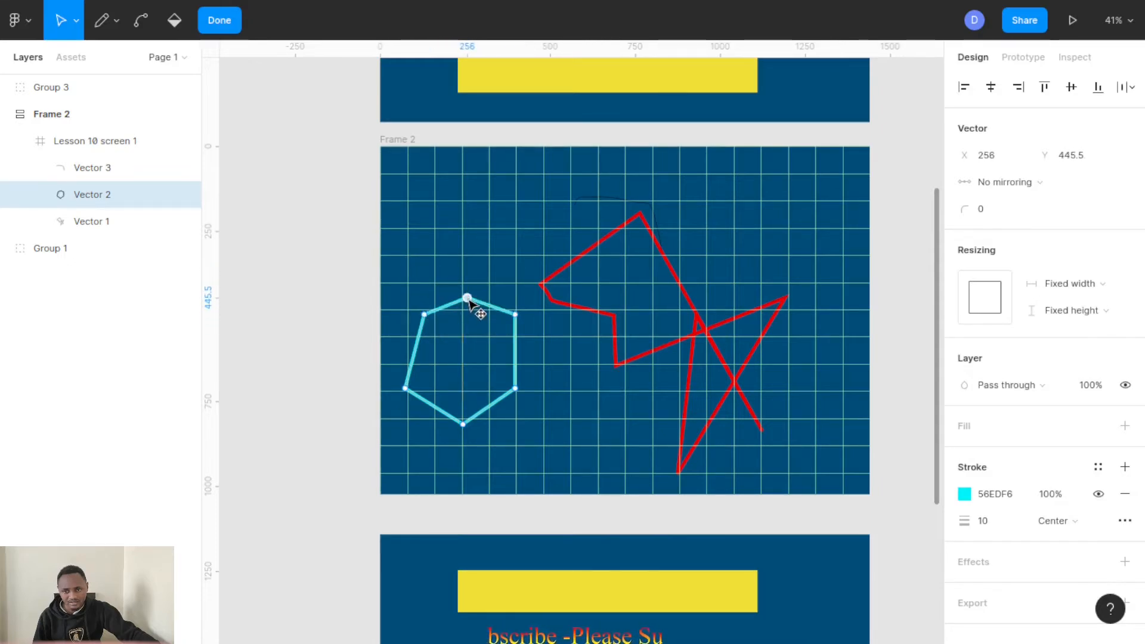
{"action": "left_click", "coordinate": [420, 354]}
{"action": "left_click", "coordinate": [416, 352]}
{"action": "left_click_drag", "start_coordinate": [412, 356], "coordinate": [400, 349]}
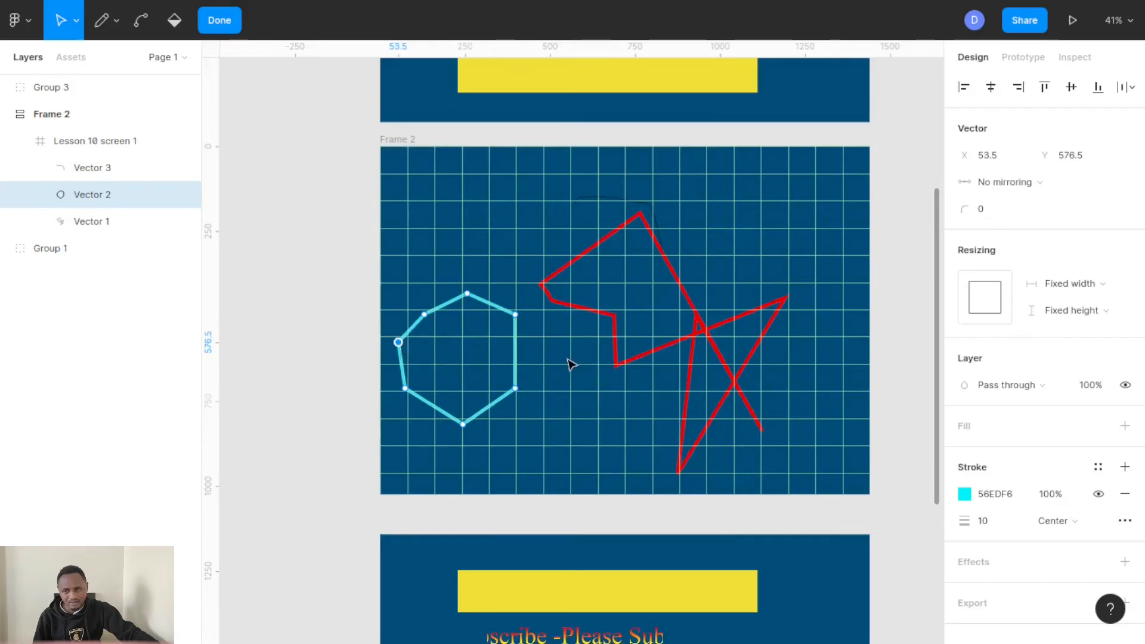
Step: Pull the midpoint of the cyan shape's right edge outward to about X 439, Y 596 and finish point editing
{"action": "left_click_drag", "start_coordinate": [515, 352], "coordinate": [530, 350]}
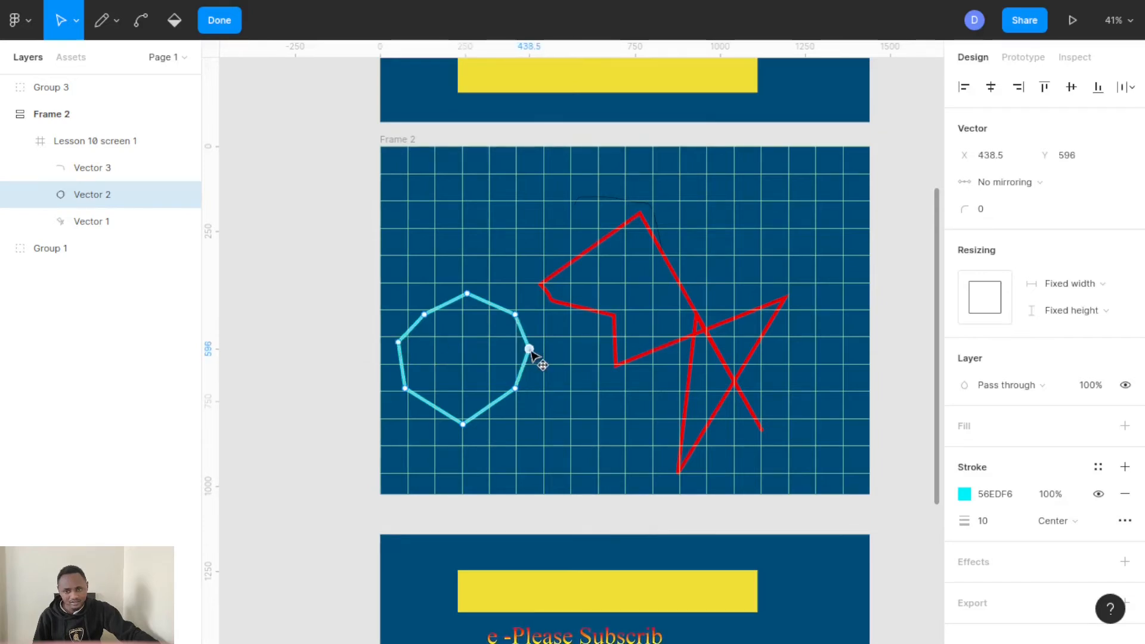
{"action": "left_click", "coordinate": [480, 268]}
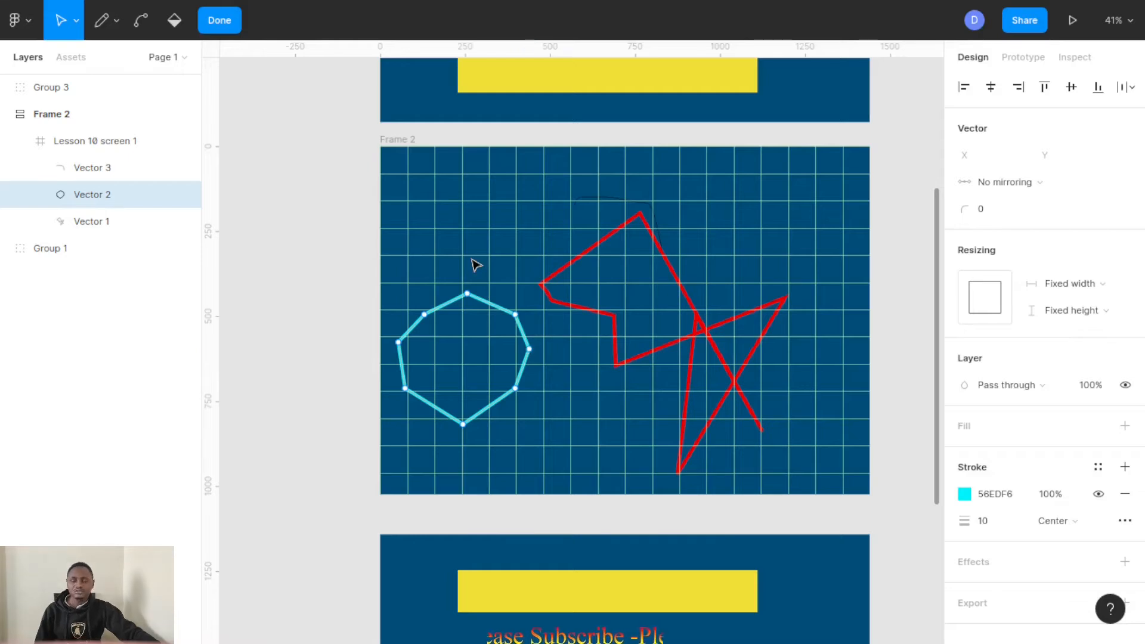
{"action": "left_click", "coordinate": [208, 24]}
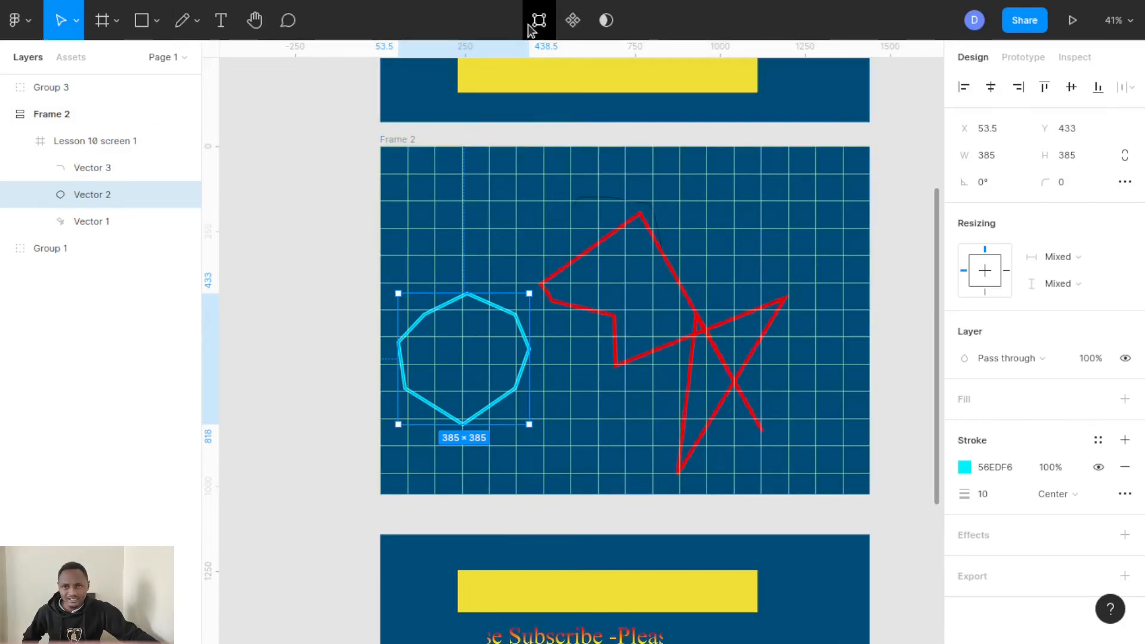
Step: Open the red outline for point editing and use the Bend tool to curve its middle right, top and upper inner-left points
{"action": "left_click", "coordinate": [705, 317]}
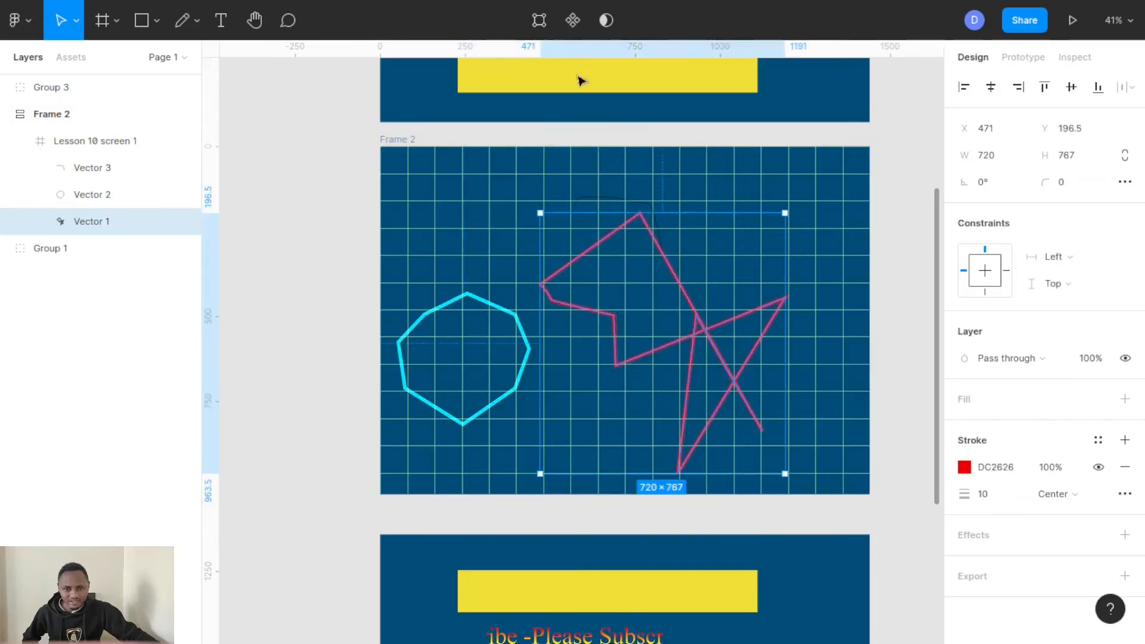
{"action": "left_click", "coordinate": [540, 23]}
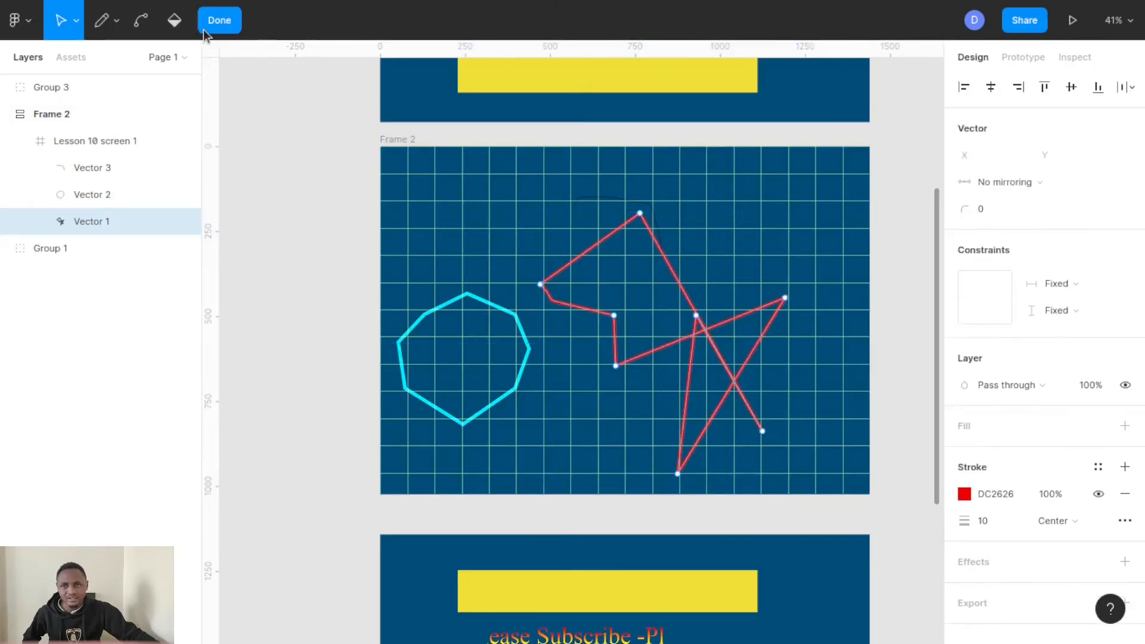
{"action": "left_click", "coordinate": [143, 22]}
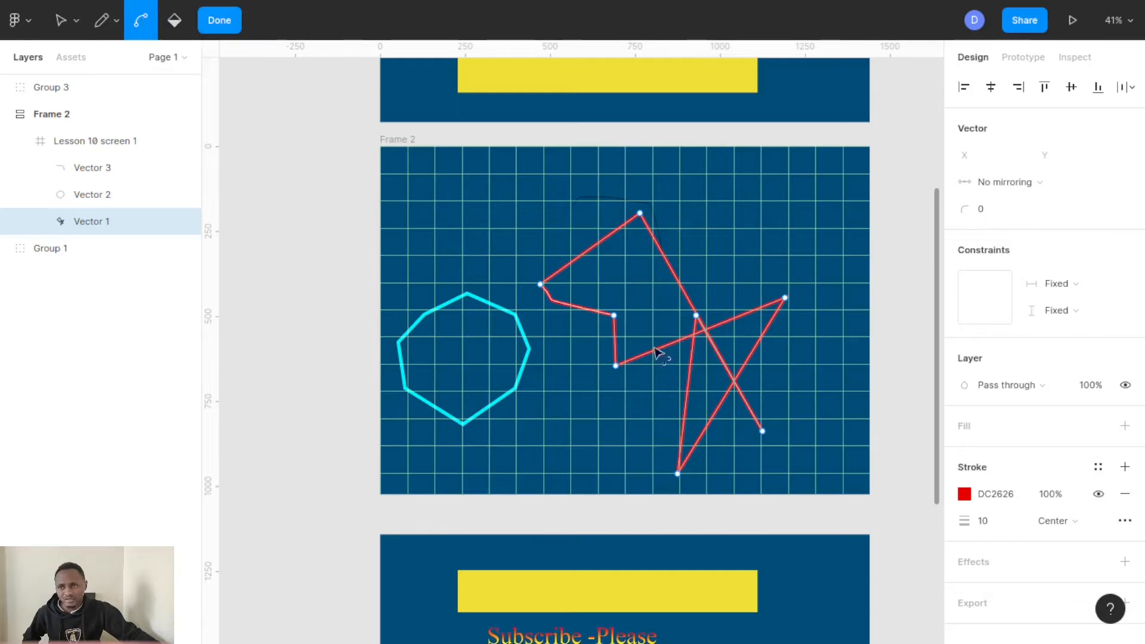
{"action": "left_click", "coordinate": [702, 322]}
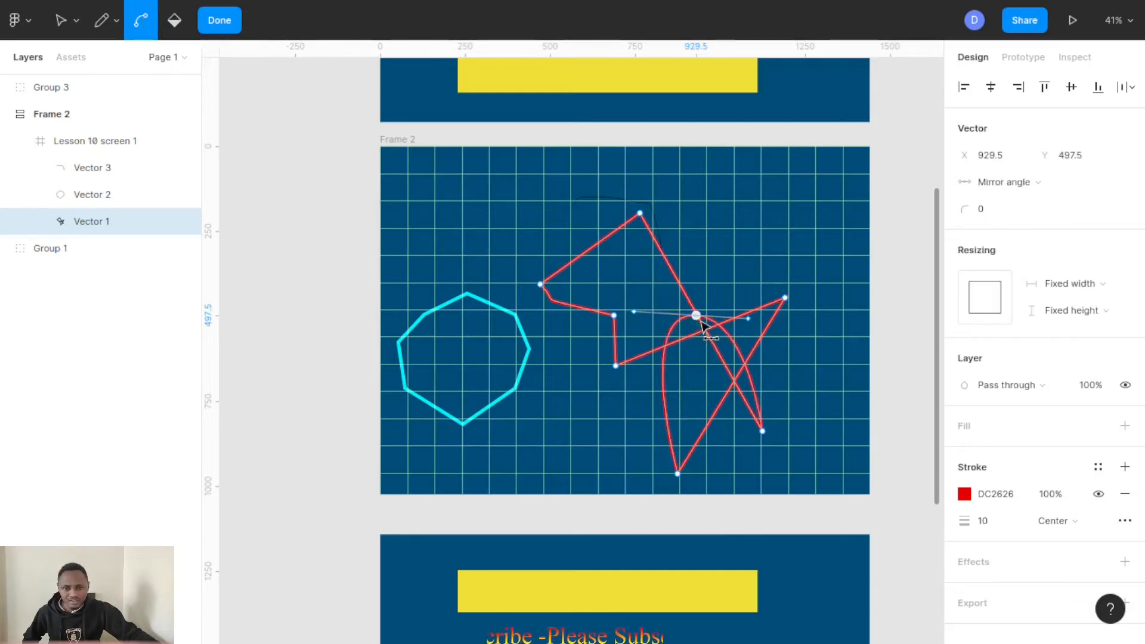
{"action": "left_click", "coordinate": [640, 214]}
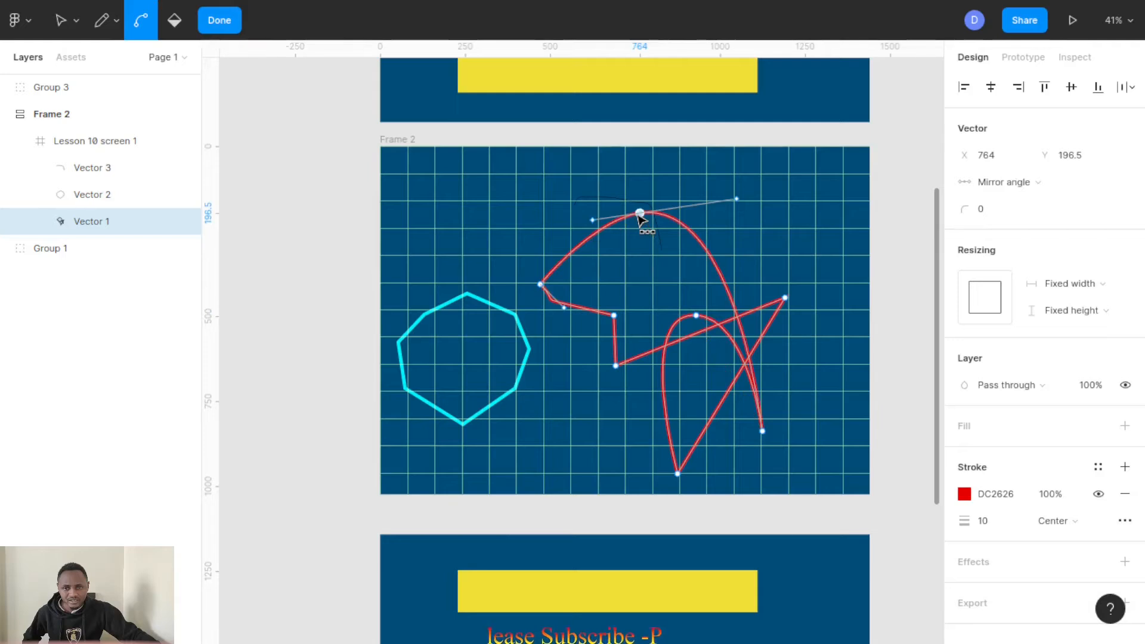
{"action": "left_click", "coordinate": [614, 314]}
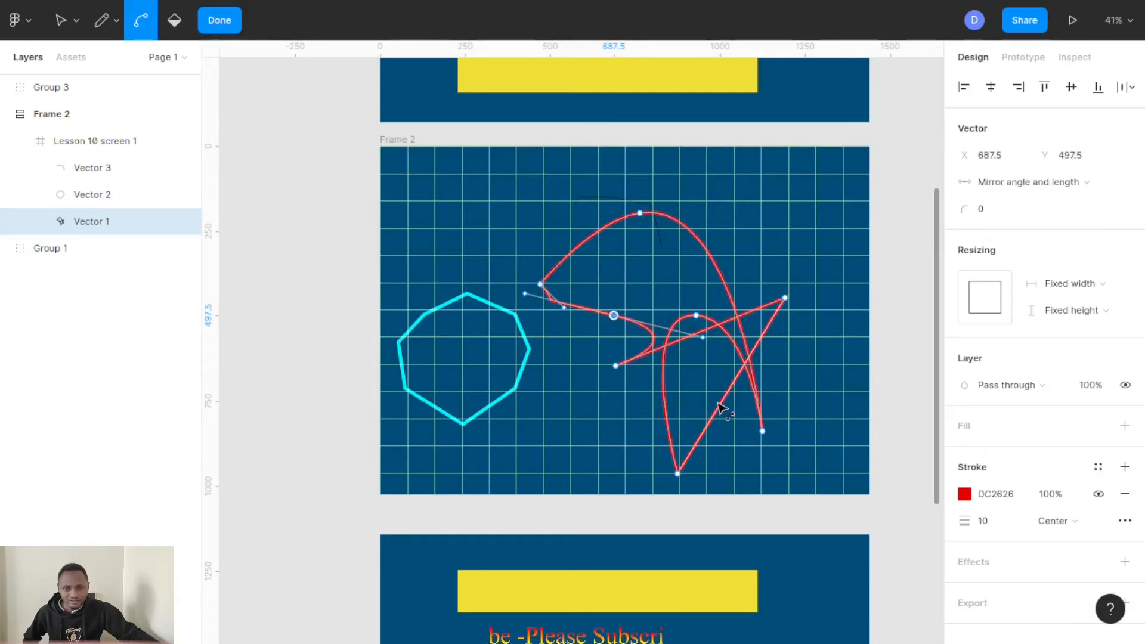
Step: Bow the red outline's right edge outward and its long inner edge downward, and reshape the curves at the middle right, inner-left and top points
{"action": "left_click_drag", "start_coordinate": [723, 410], "coordinate": [835, 412]}
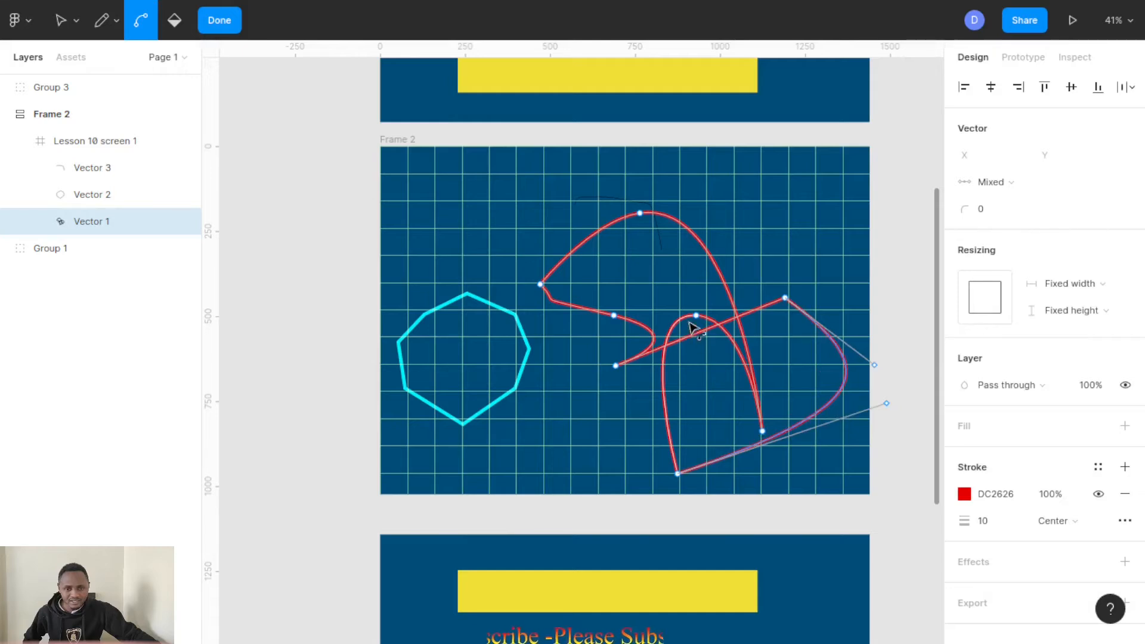
{"action": "left_click_drag", "start_coordinate": [702, 338], "coordinate": [724, 402]}
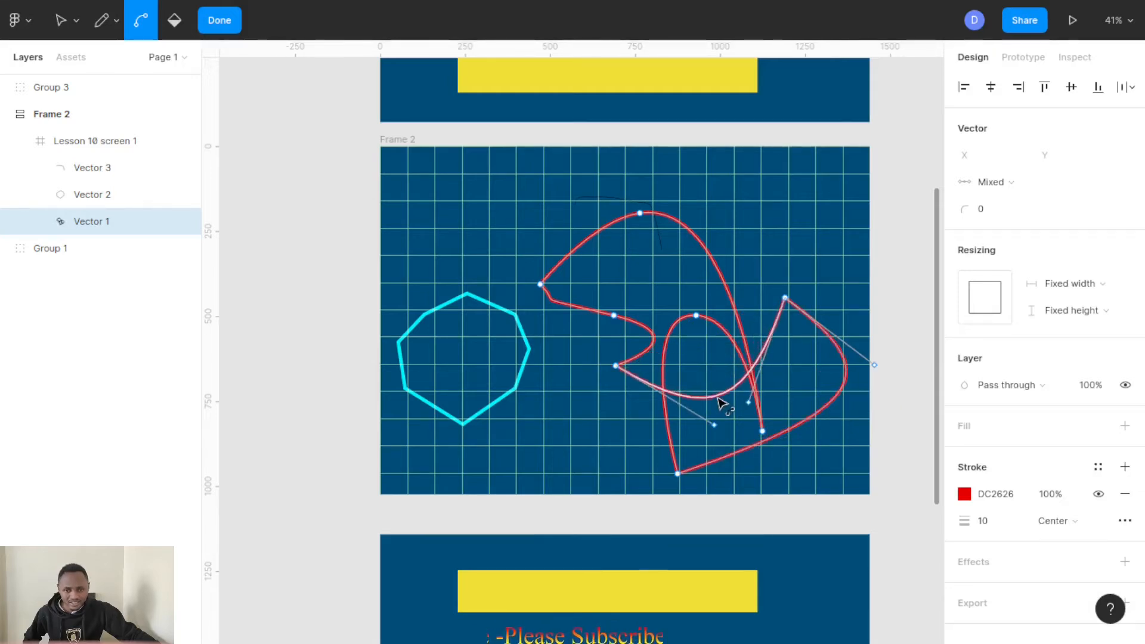
{"action": "left_click_drag", "start_coordinate": [696, 317], "coordinate": [785, 284]}
{"action": "left_click_drag", "start_coordinate": [615, 318], "coordinate": [568, 405]}
{"action": "left_click_drag", "start_coordinate": [686, 239], "coordinate": [728, 388]}
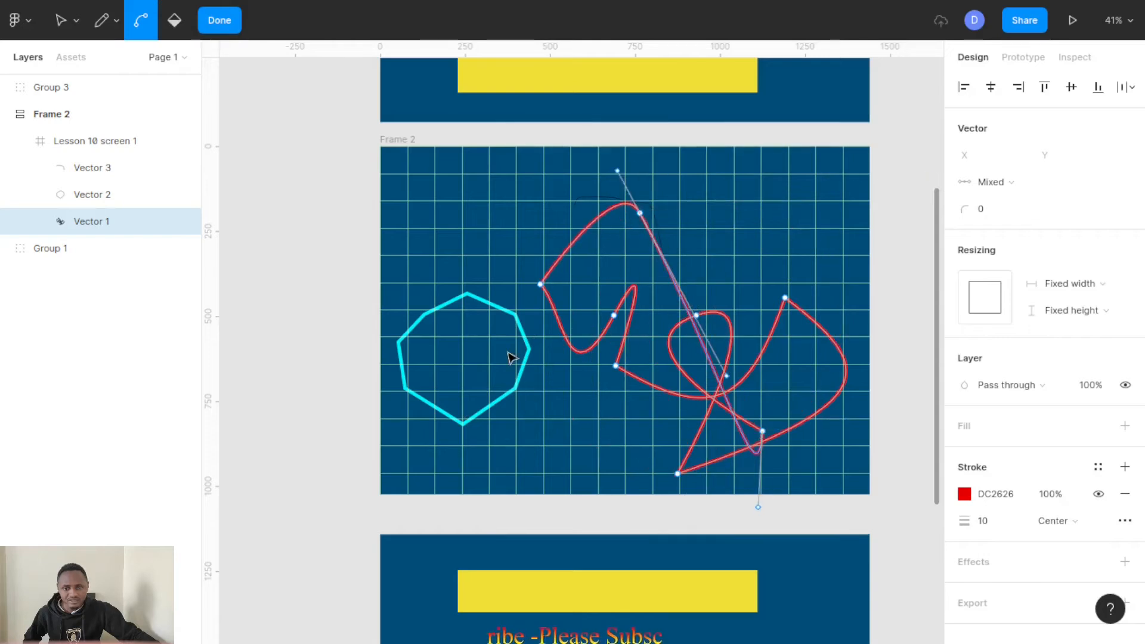
Step: Open the cyan octagon for point editing and bend its upper-left, lower-right, lower-left and upper-right edges inward with the Bend tool
{"action": "left_click", "coordinate": [526, 334]}
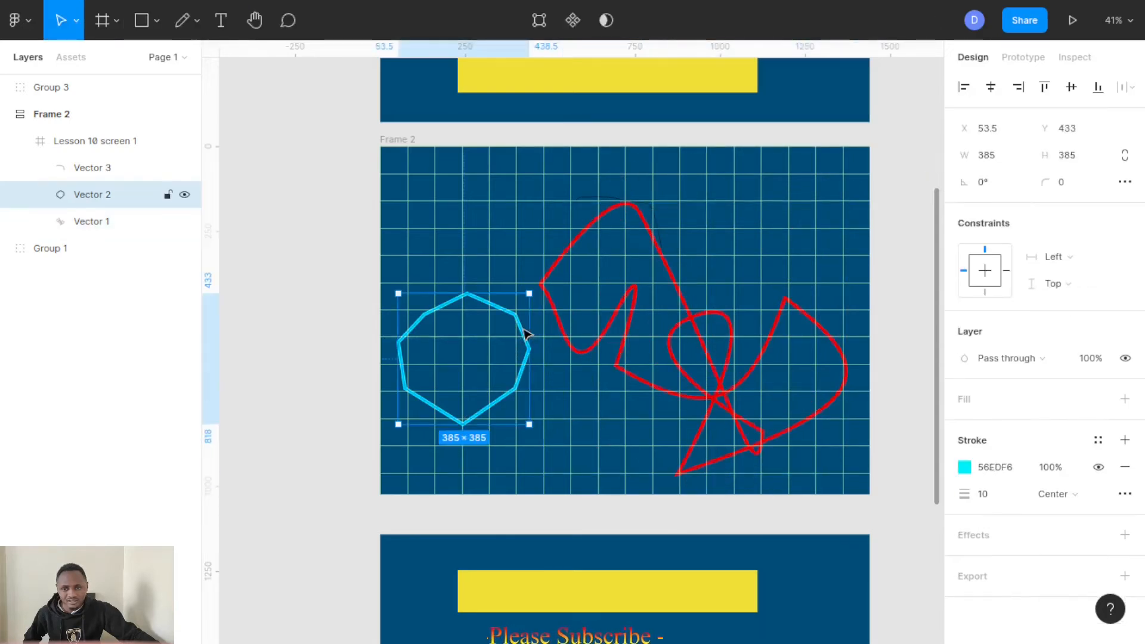
{"action": "left_click", "coordinate": [537, 21]}
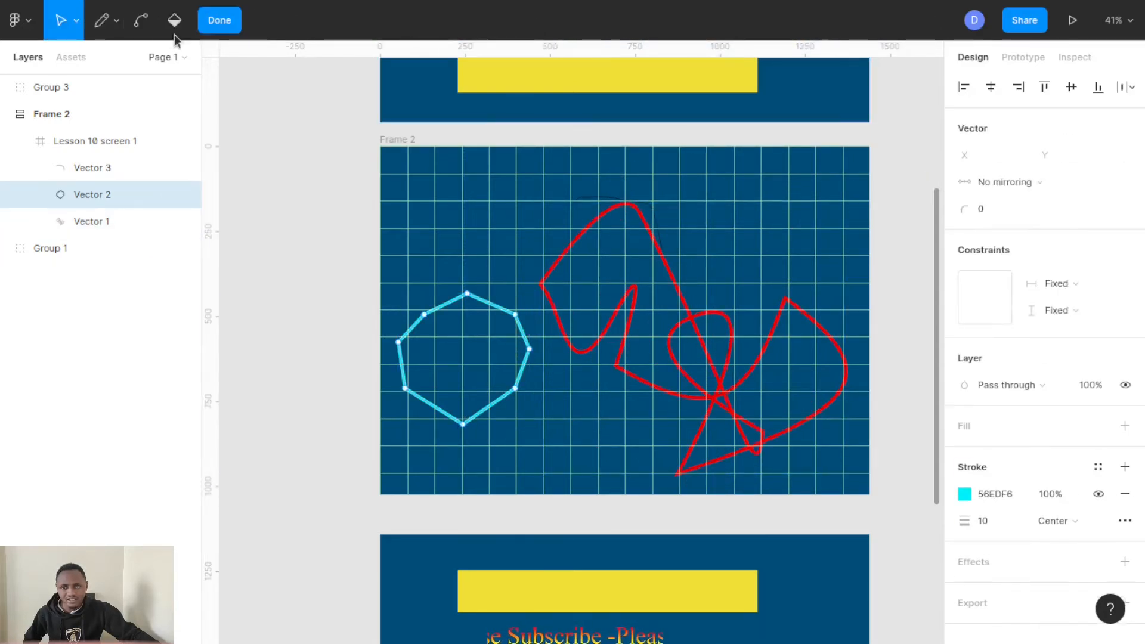
{"action": "left_click", "coordinate": [140, 21]}
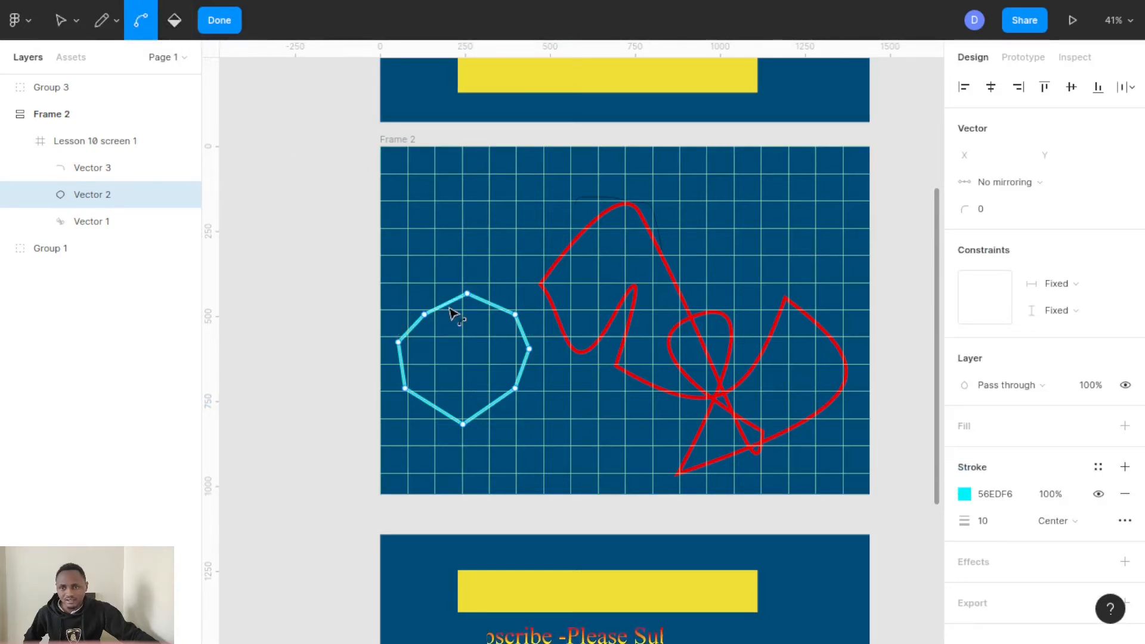
{"action": "left_click_drag", "start_coordinate": [444, 297], "coordinate": [474, 359]}
{"action": "left_click_drag", "start_coordinate": [480, 417], "coordinate": [462, 397]}
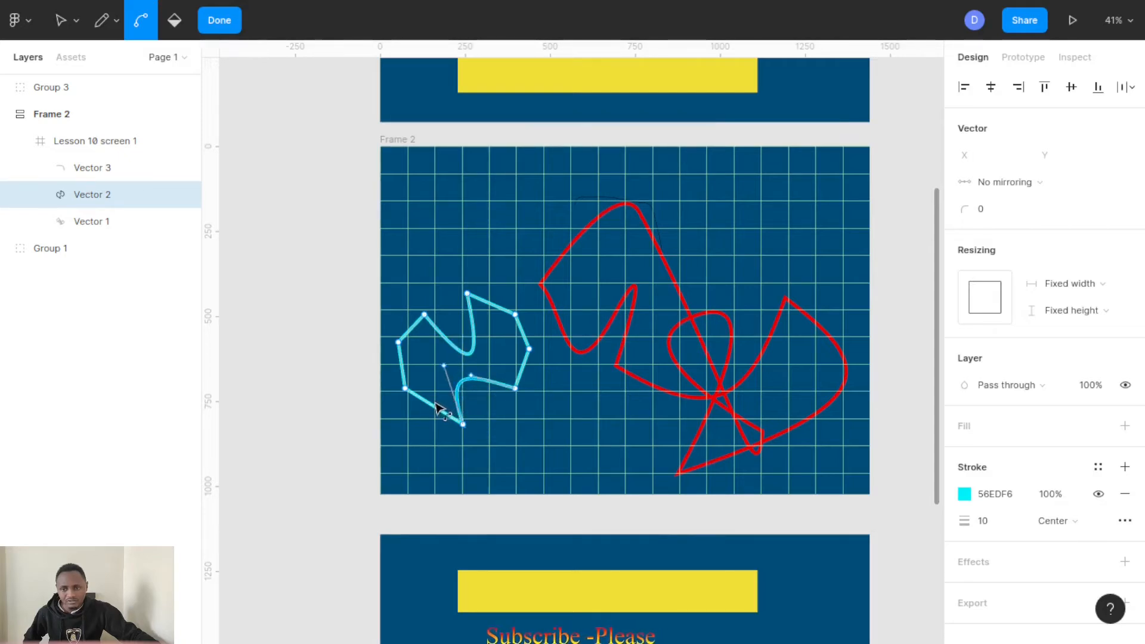
{"action": "left_click_drag", "start_coordinate": [438, 412], "coordinate": [444, 389]}
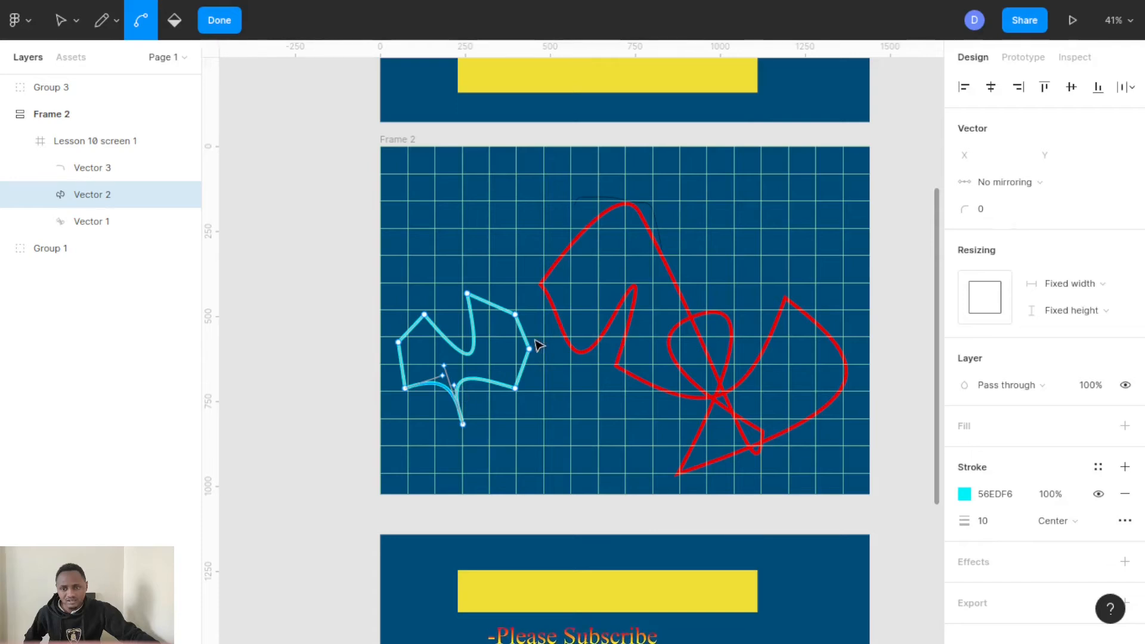
{"action": "left_click_drag", "start_coordinate": [529, 340], "coordinate": [487, 329]}
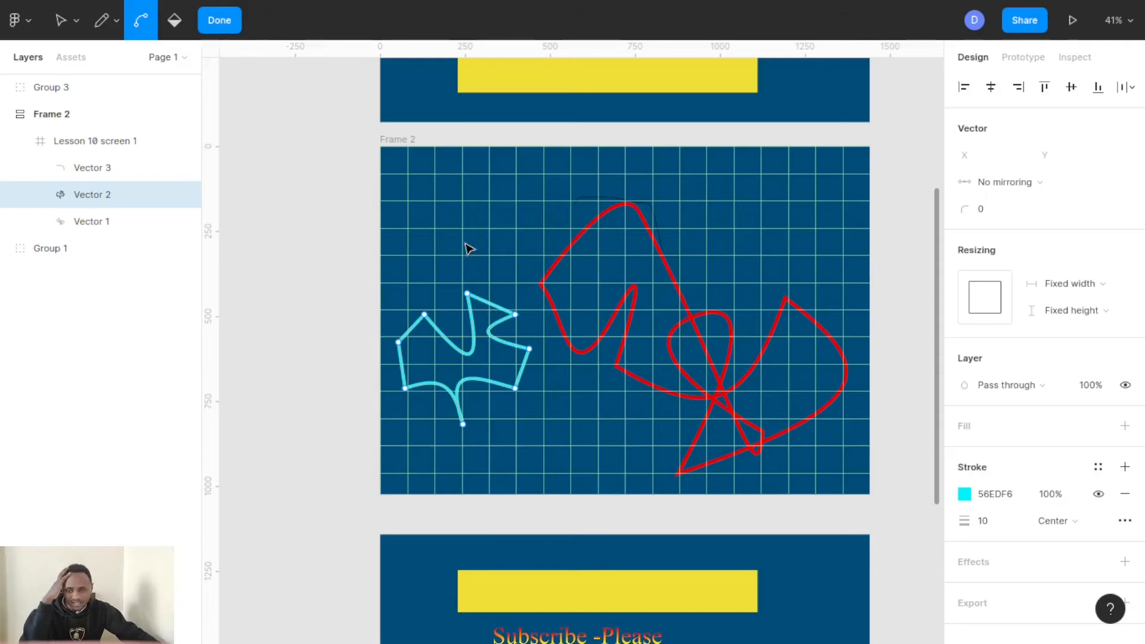
Step: Fill the cyan shape's interior with the Paint bucket, set the fill to magenta D324CC, and finish editing
{"action": "left_click", "coordinate": [174, 22]}
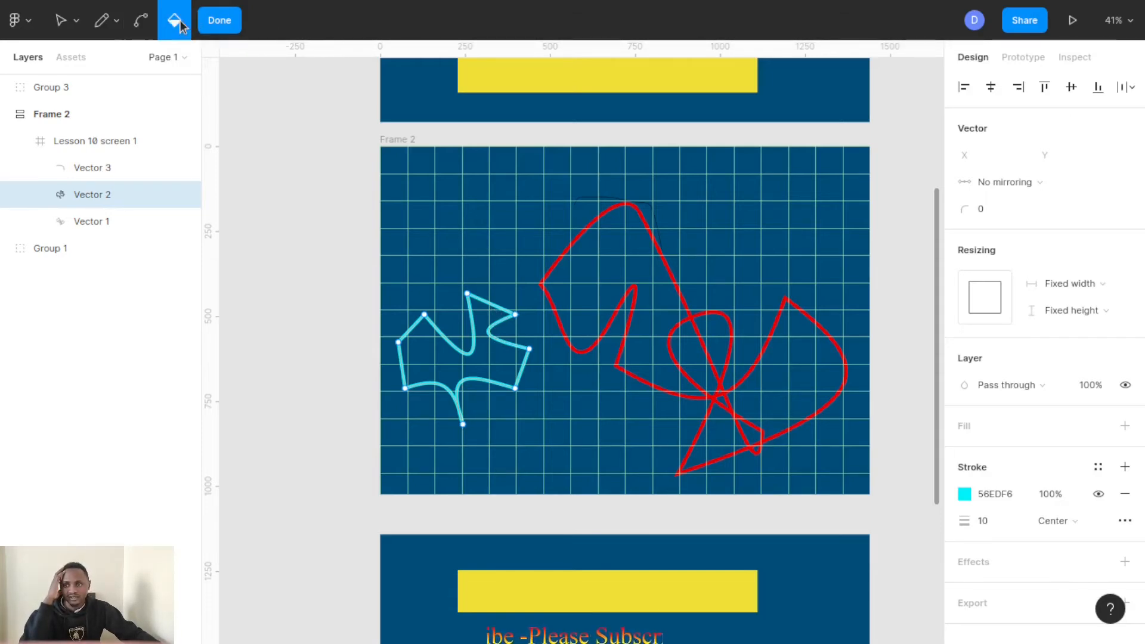
{"action": "left_click", "coordinate": [486, 360]}
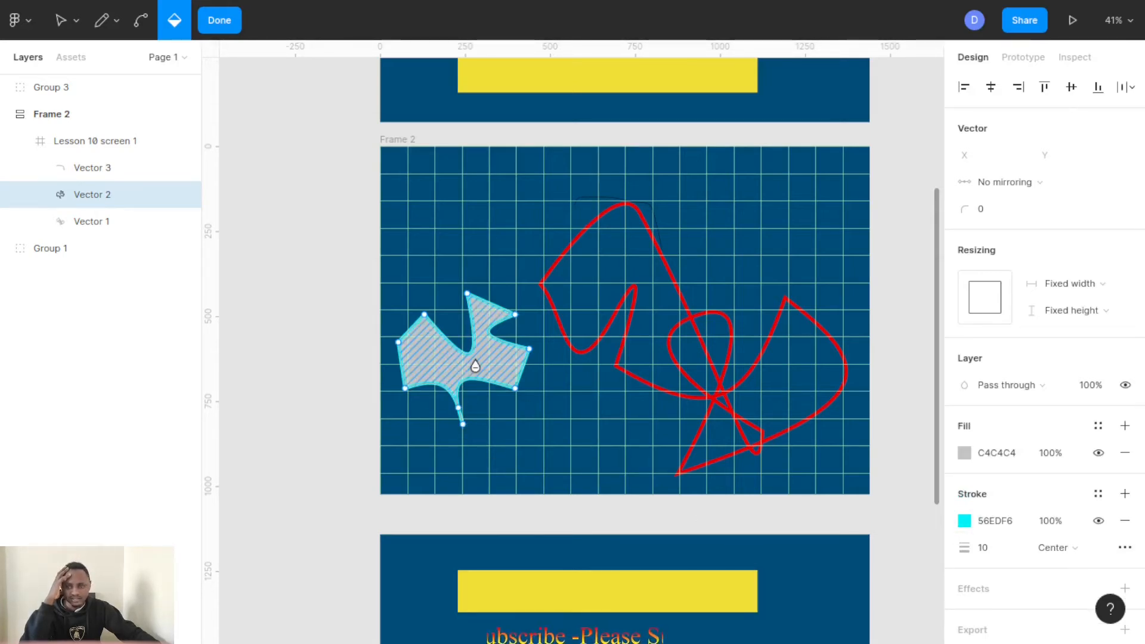
{"action": "left_click", "coordinate": [964, 521]}
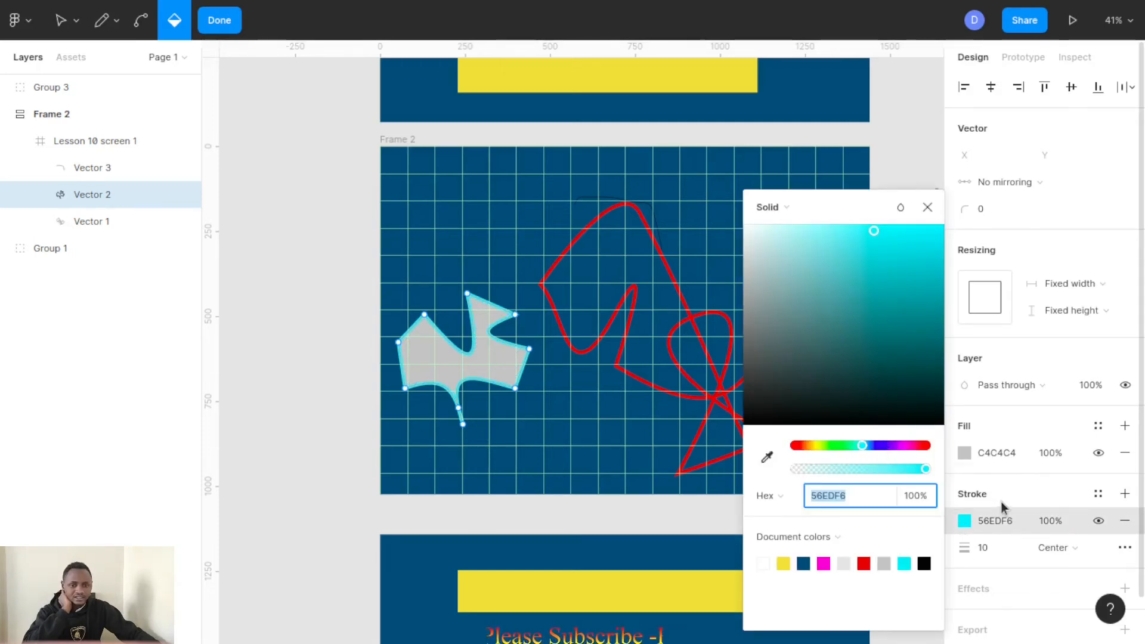
{"action": "left_click", "coordinate": [961, 453]}
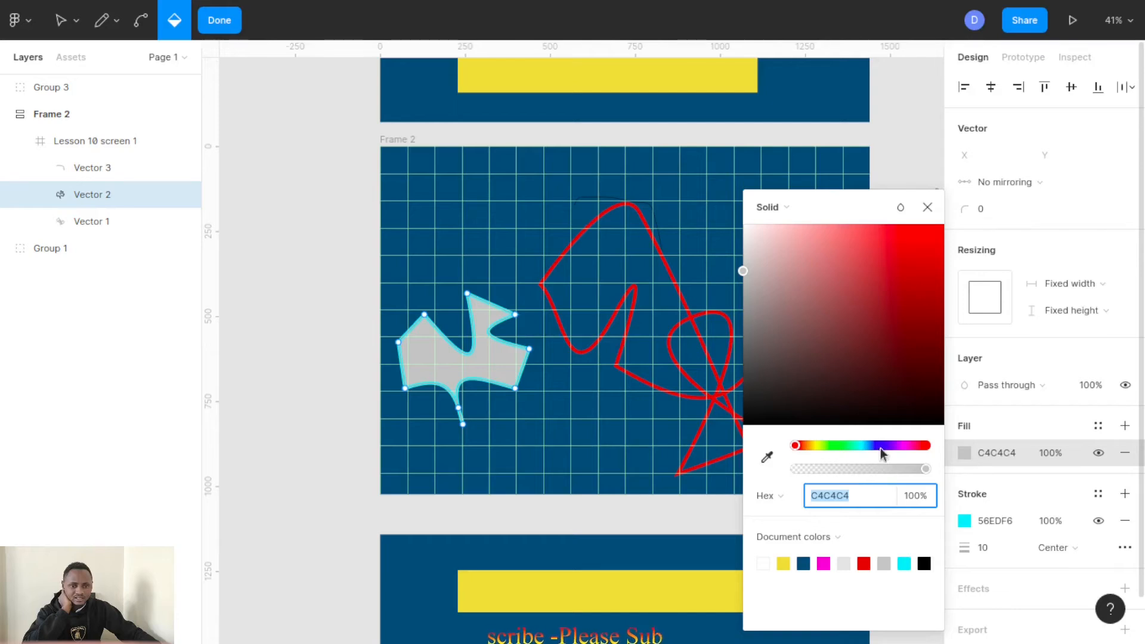
{"action": "left_click", "coordinate": [905, 446]}
{"action": "left_click", "coordinate": [910, 258]}
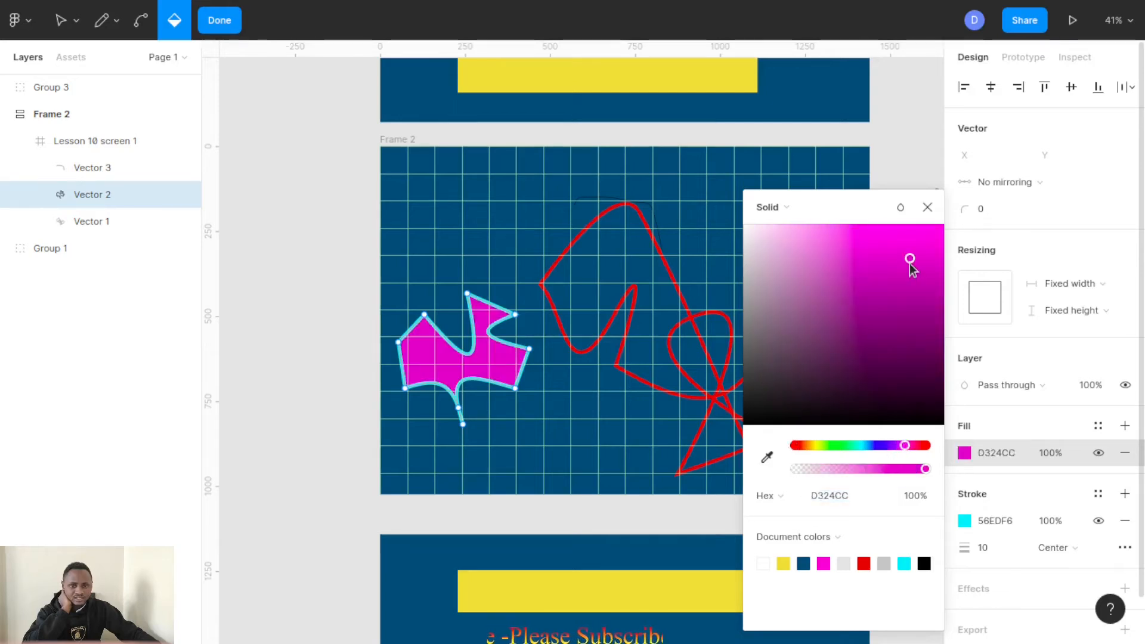
{"action": "key", "text": "Escape"}
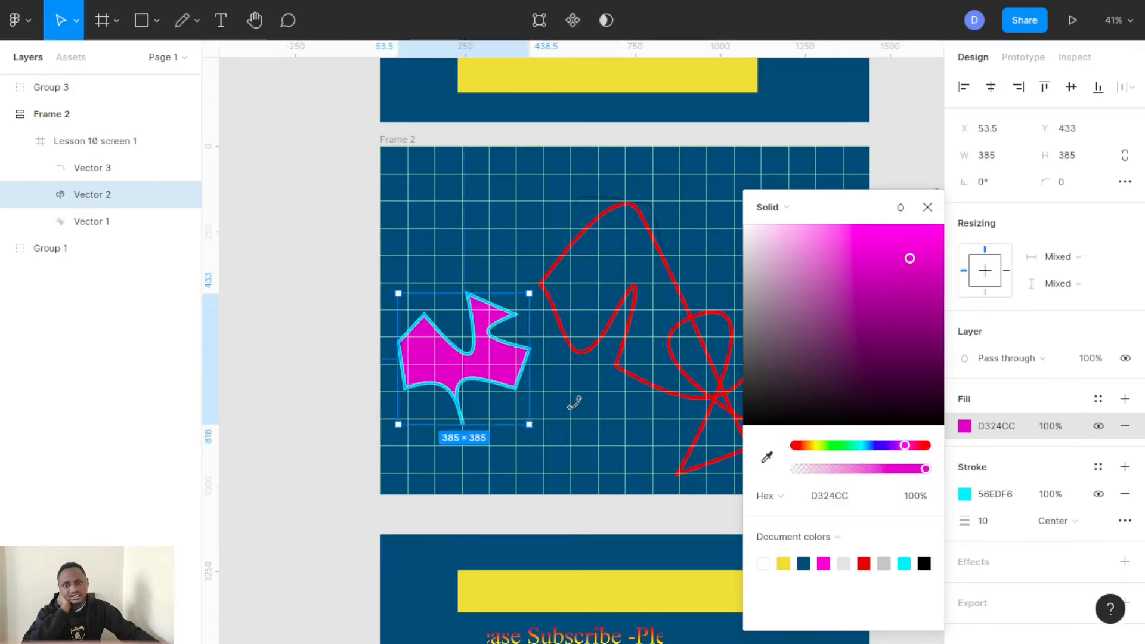
Step: Select the red curved outline and add a solid fill to it
{"action": "left_click", "coordinate": [659, 314]}
{"action": "left_click", "coordinate": [678, 364]}
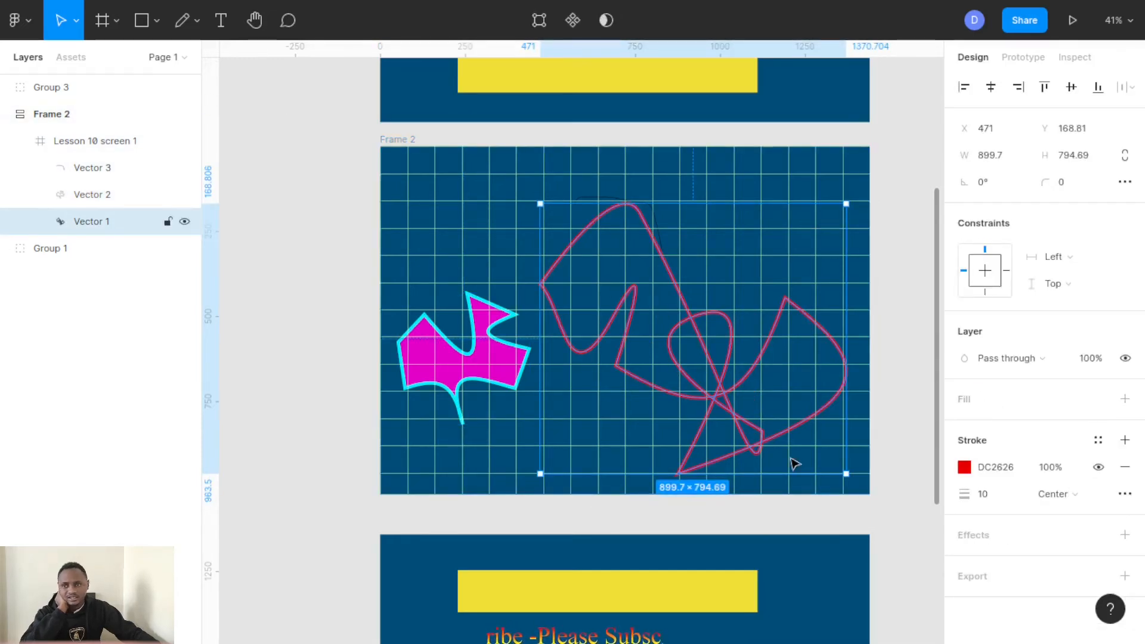
{"action": "left_click", "coordinate": [963, 468]}
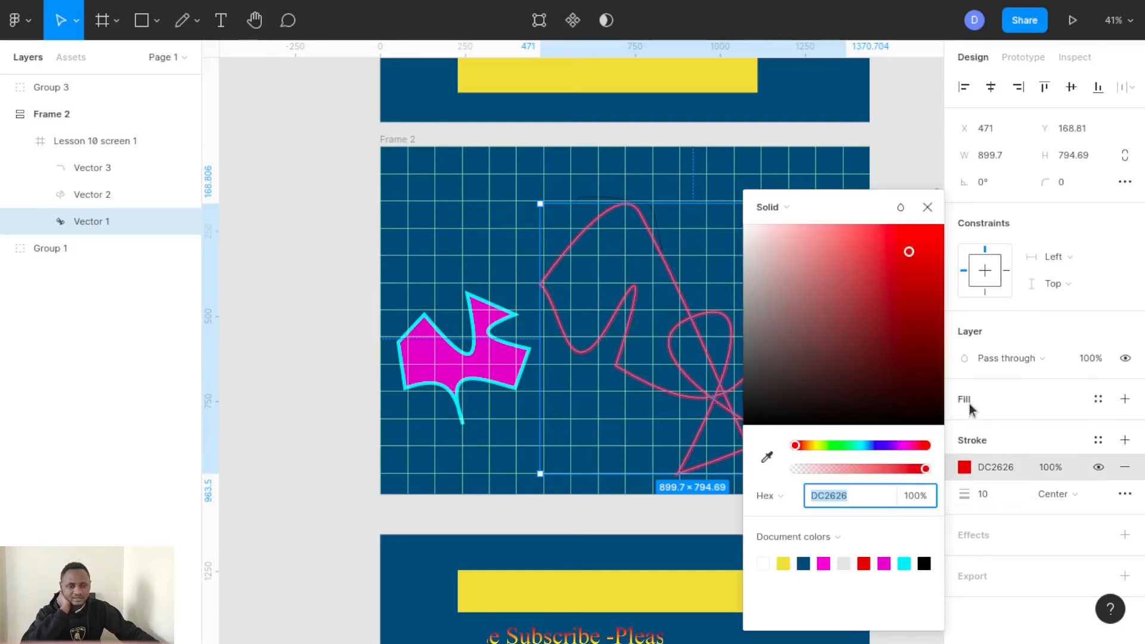
{"action": "left_click", "coordinate": [1126, 399]}
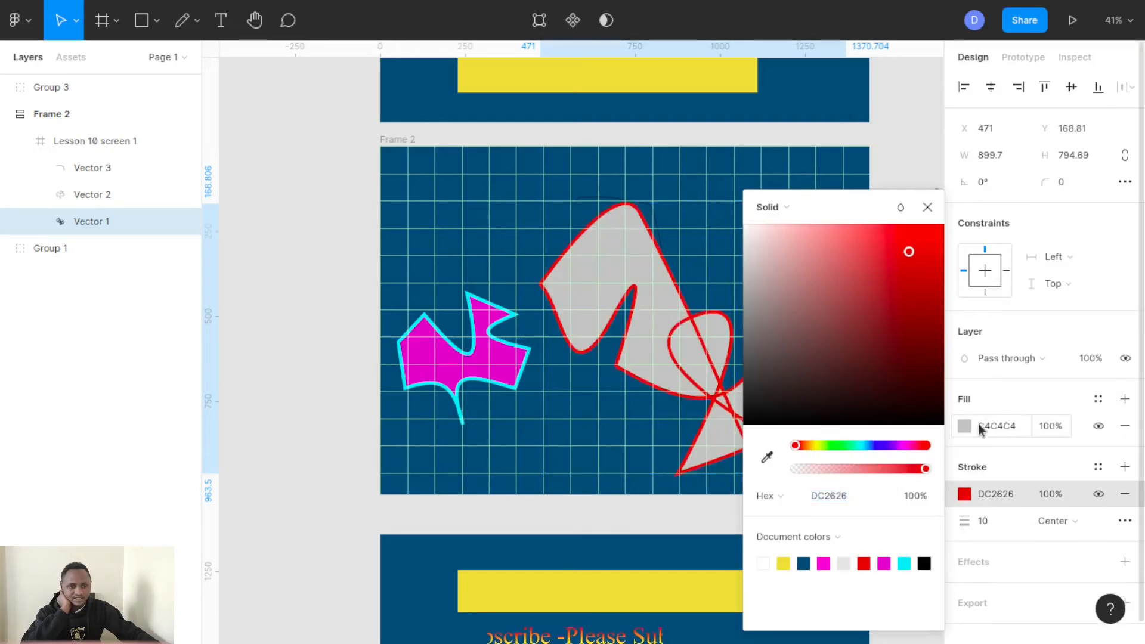
Step: Change the red-outlined curved shape's fill to bright green and deselect it
{"action": "left_click", "coordinate": [962, 425]}
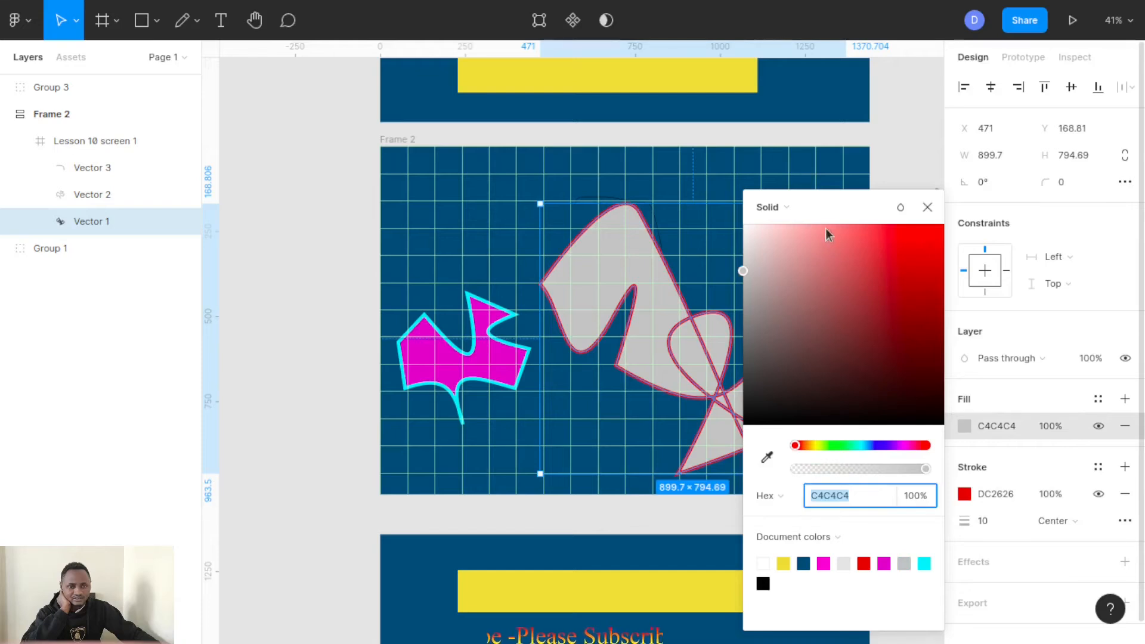
{"action": "left_click_drag", "start_coordinate": [839, 204], "coordinate": [999, 115]}
{"action": "left_click", "coordinate": [995, 356]}
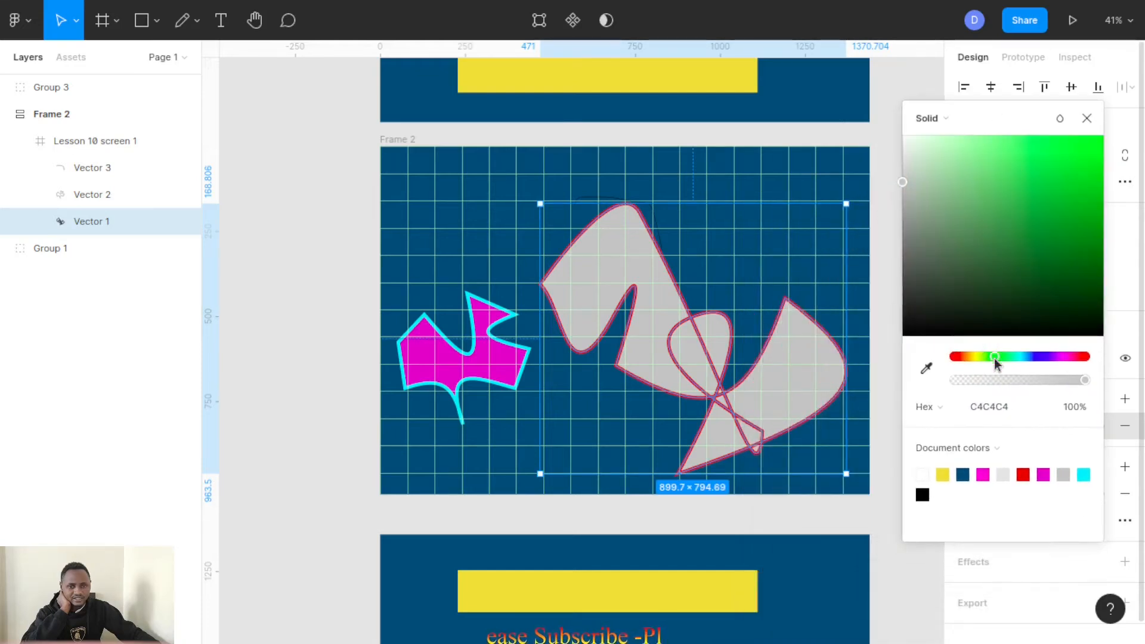
{"action": "left_click", "coordinate": [1097, 159]}
{"action": "left_click", "coordinate": [756, 256]}
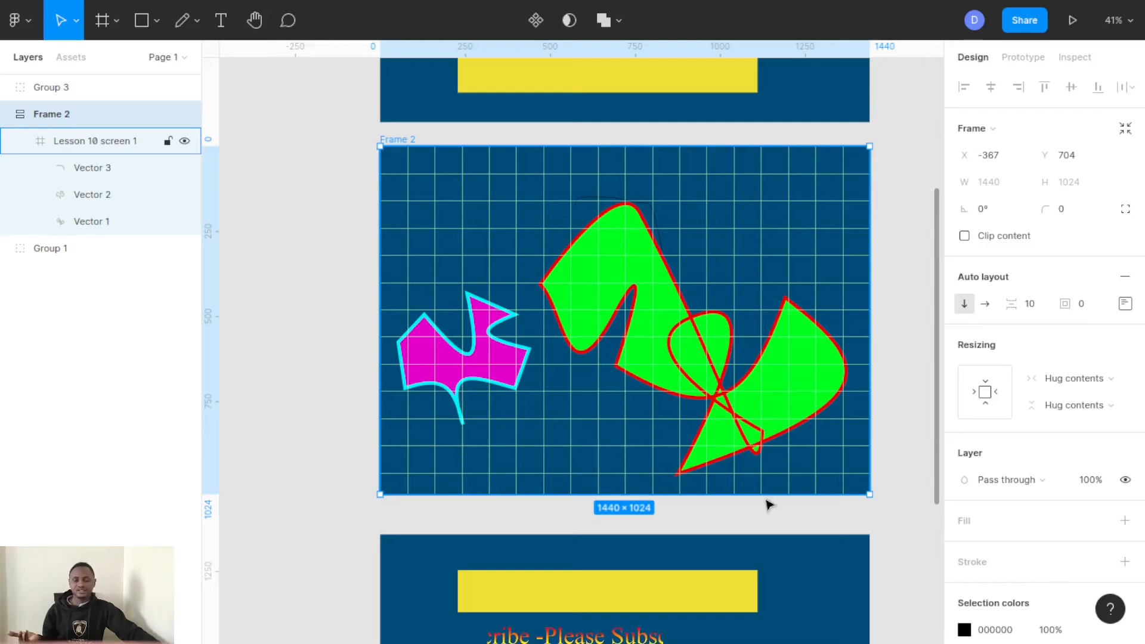
{"action": "left_click", "coordinate": [823, 523]}
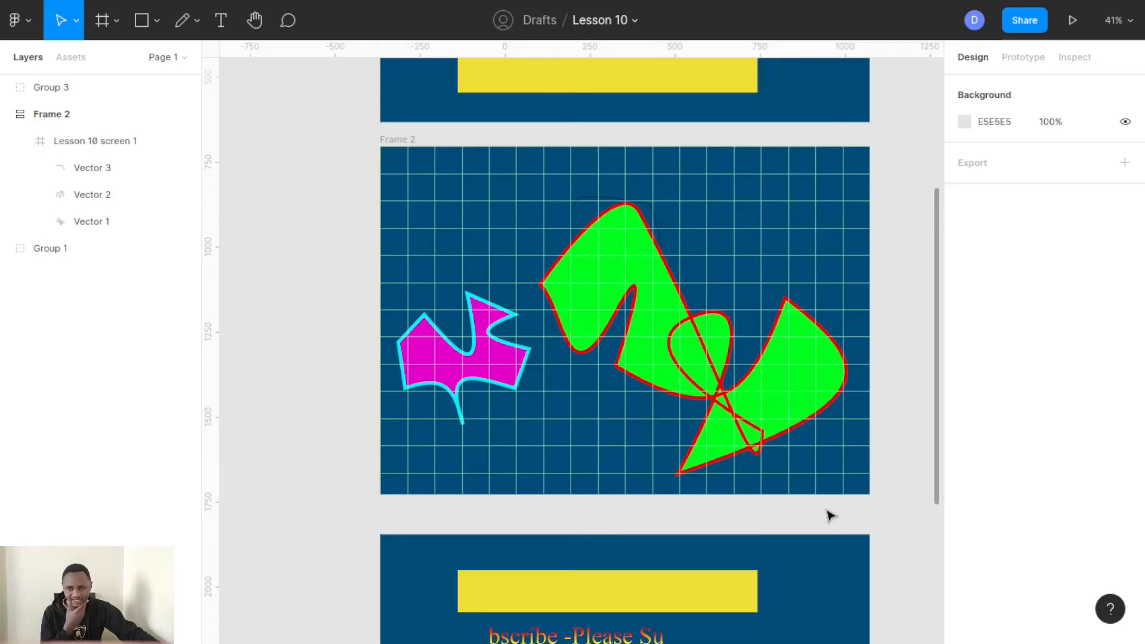
Step: Look through the zoom and view options, including the pixel preview choices
{"action": "scroll", "coordinate": [829, 514], "scroll_direction": "down", "scroll_amount": 5}
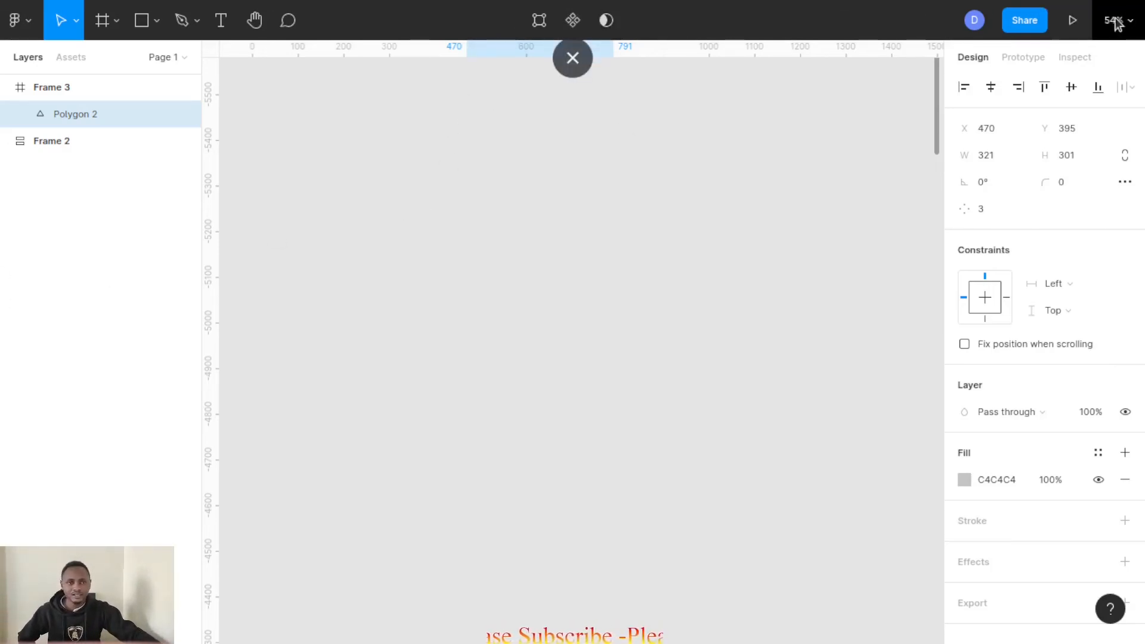
{"action": "left_click", "coordinate": [1133, 23]}
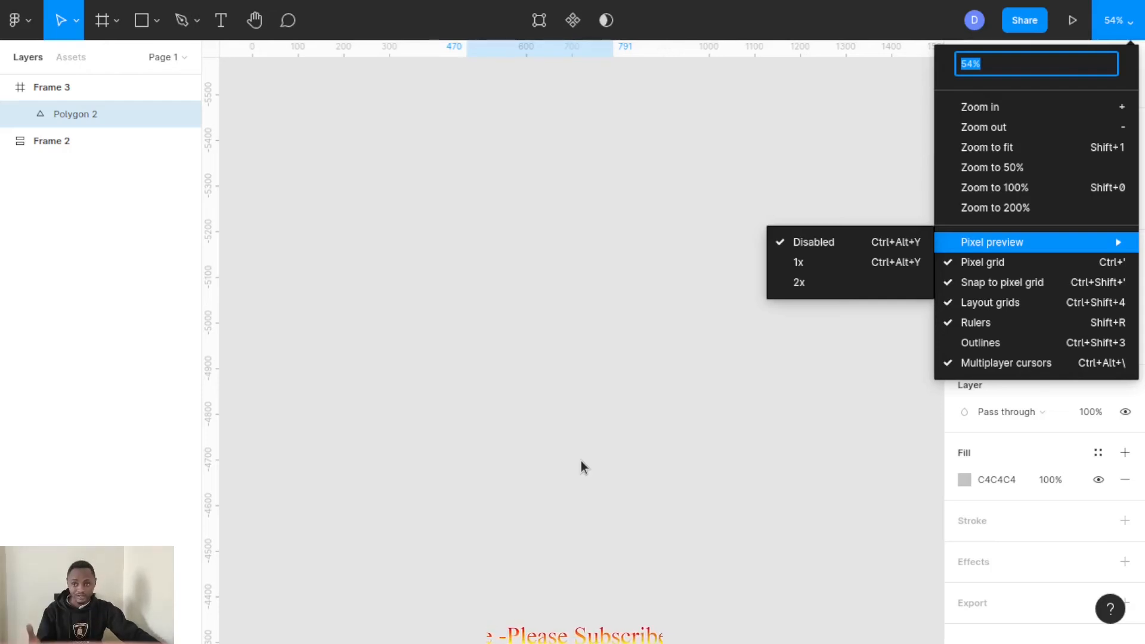
{"action": "left_click", "coordinate": [605, 247]}
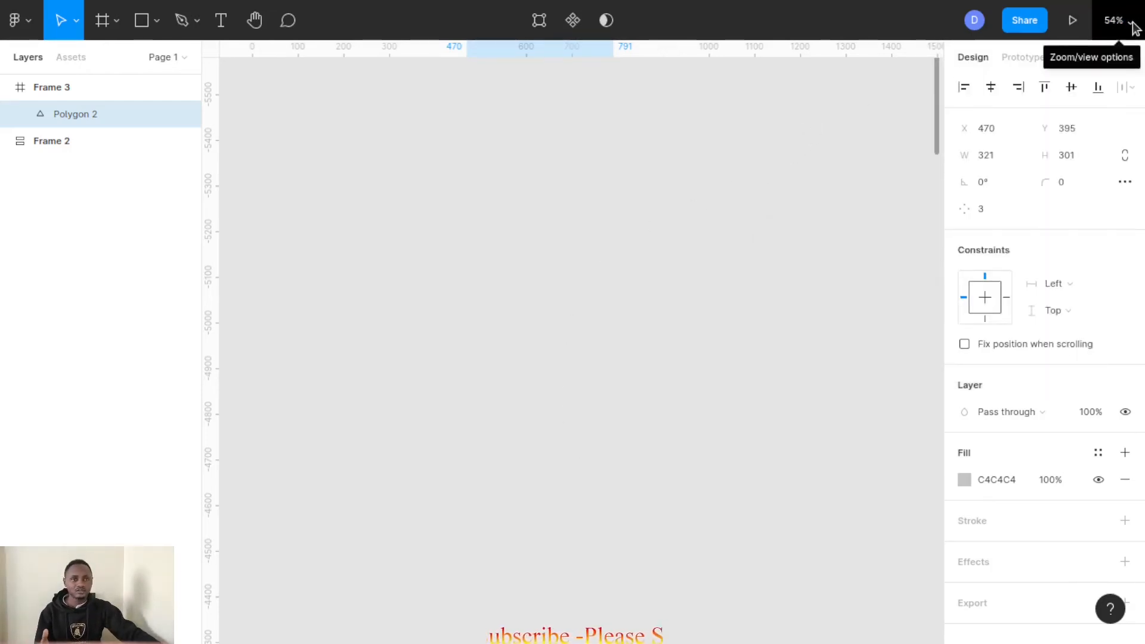
Step: Return to the file browser and switch to the first account in the account list
{"action": "left_click", "coordinate": [17, 13]}
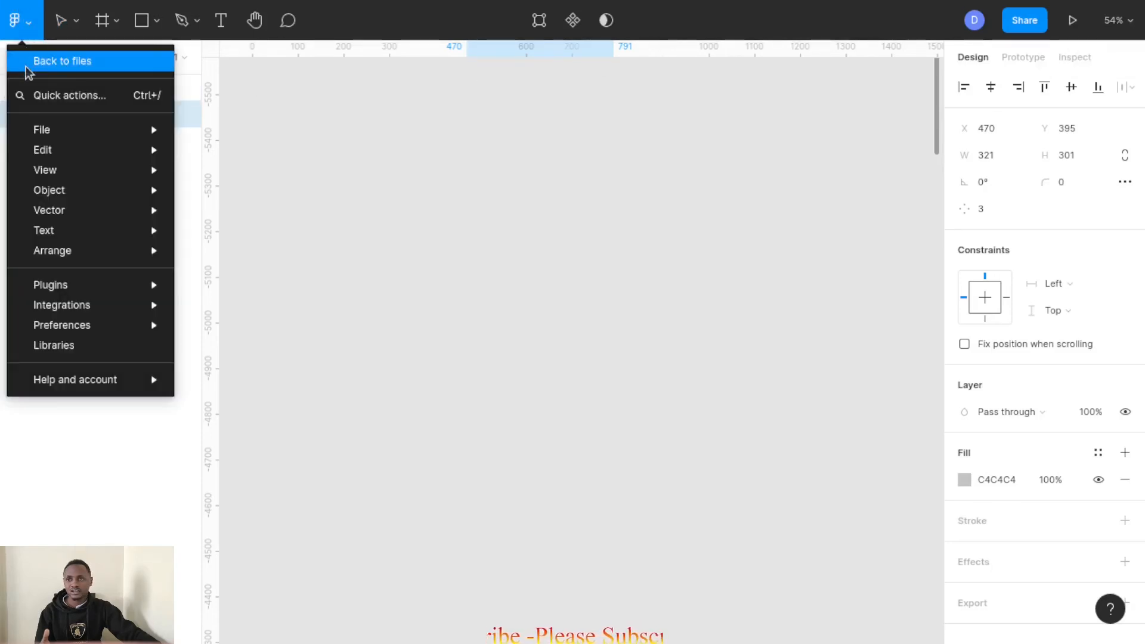
{"action": "left_click", "coordinate": [47, 59]}
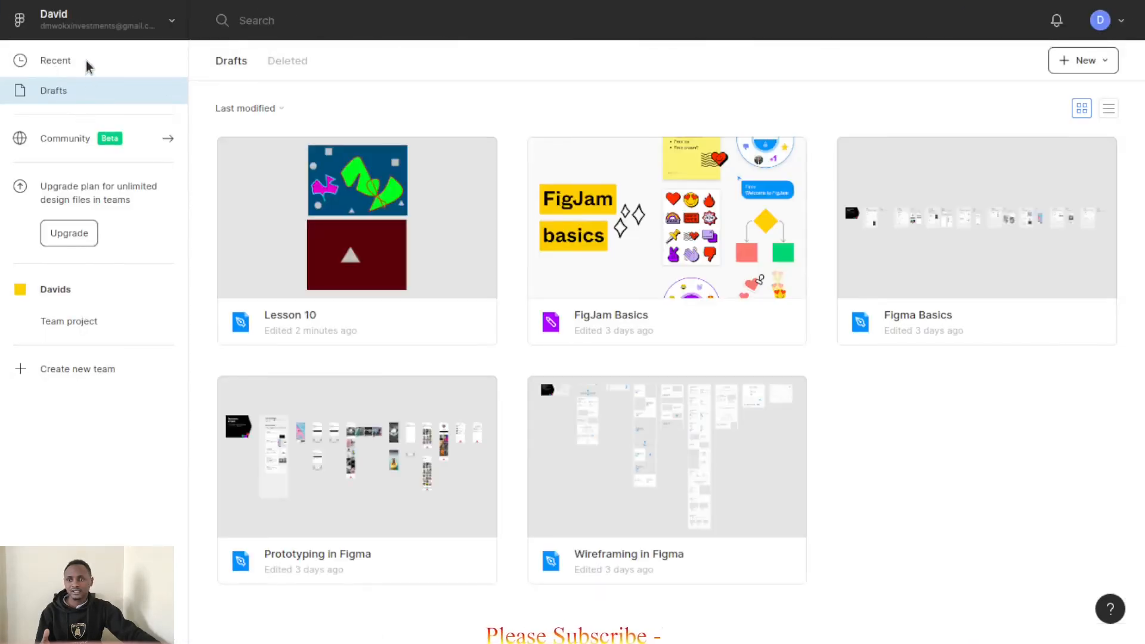
{"action": "left_click", "coordinate": [71, 27]}
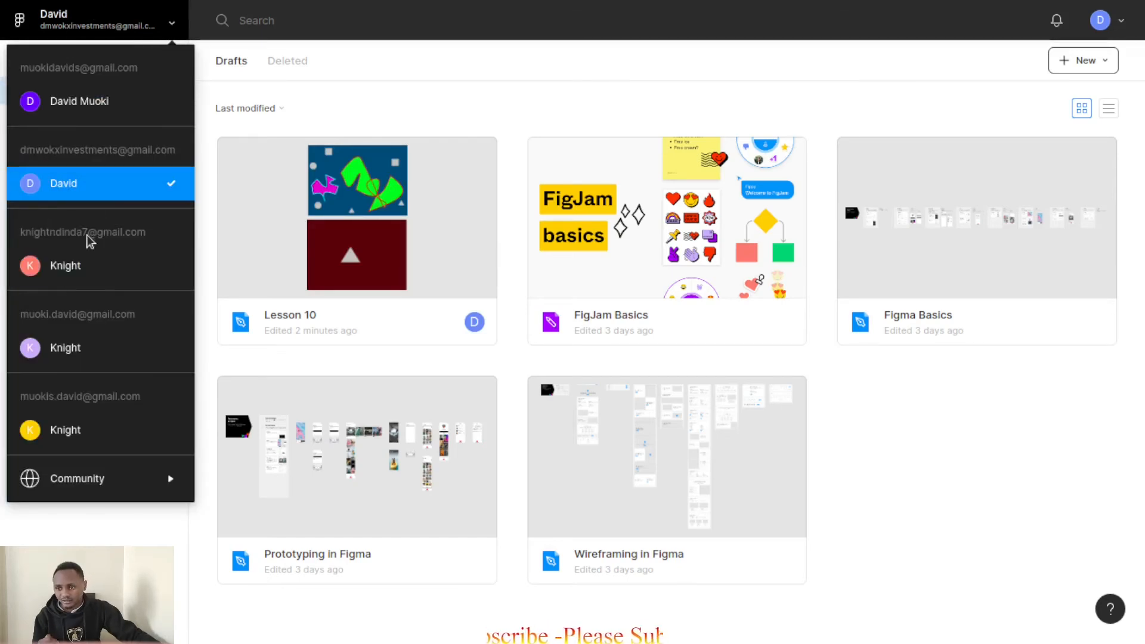
{"action": "left_click", "coordinate": [82, 101]}
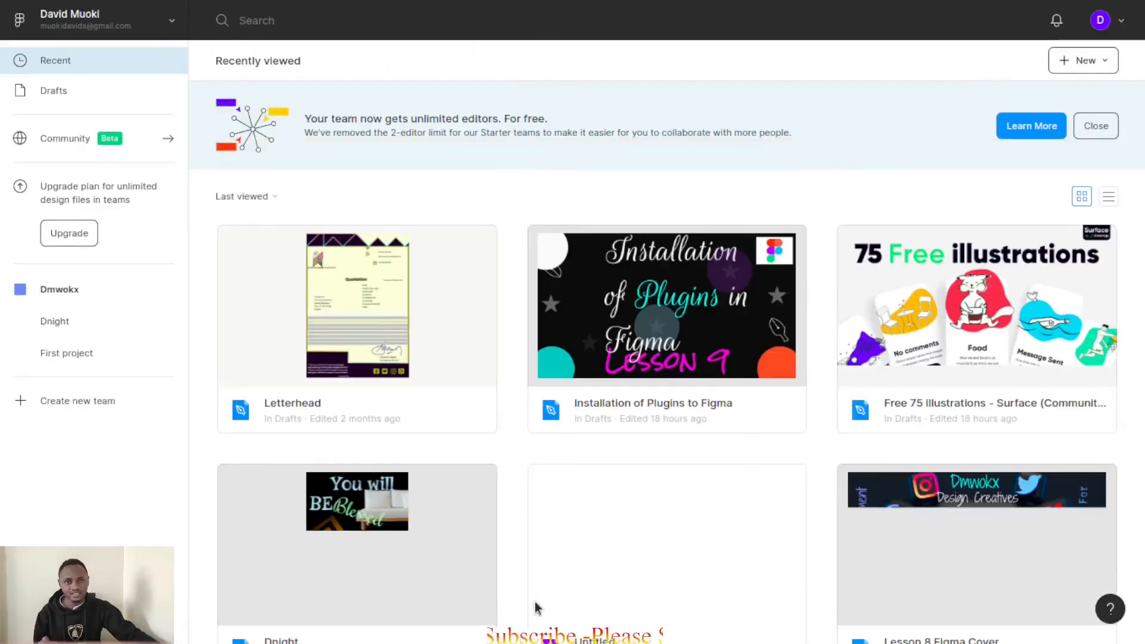
Step: Find the One Month Design Crash Course file among the recently viewed files and open it
{"action": "scroll", "coordinate": [652, 545], "scroll_direction": "down", "scroll_amount": 6}
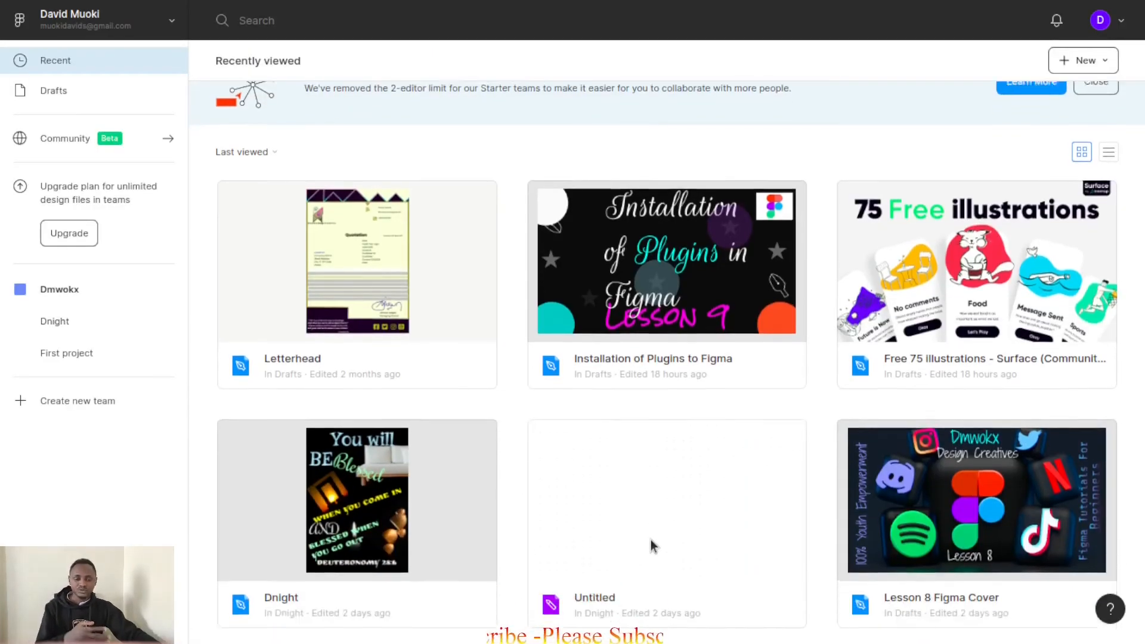
{"action": "scroll", "coordinate": [652, 545], "scroll_direction": "down", "scroll_amount": 10}
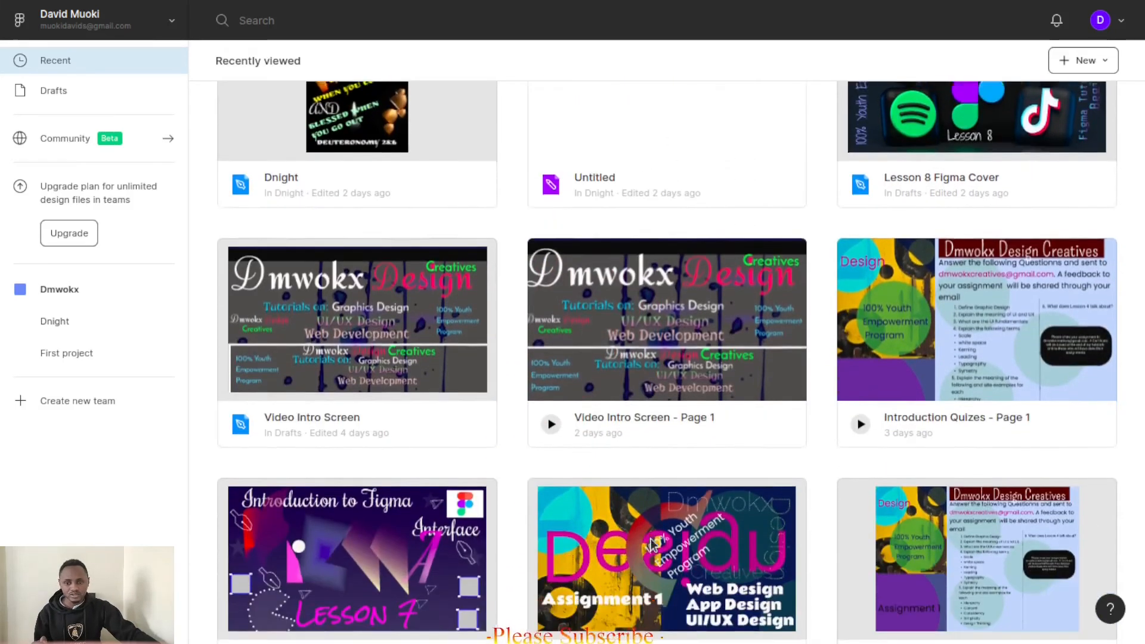
{"action": "scroll", "coordinate": [652, 545], "scroll_direction": "down", "scroll_amount": 3}
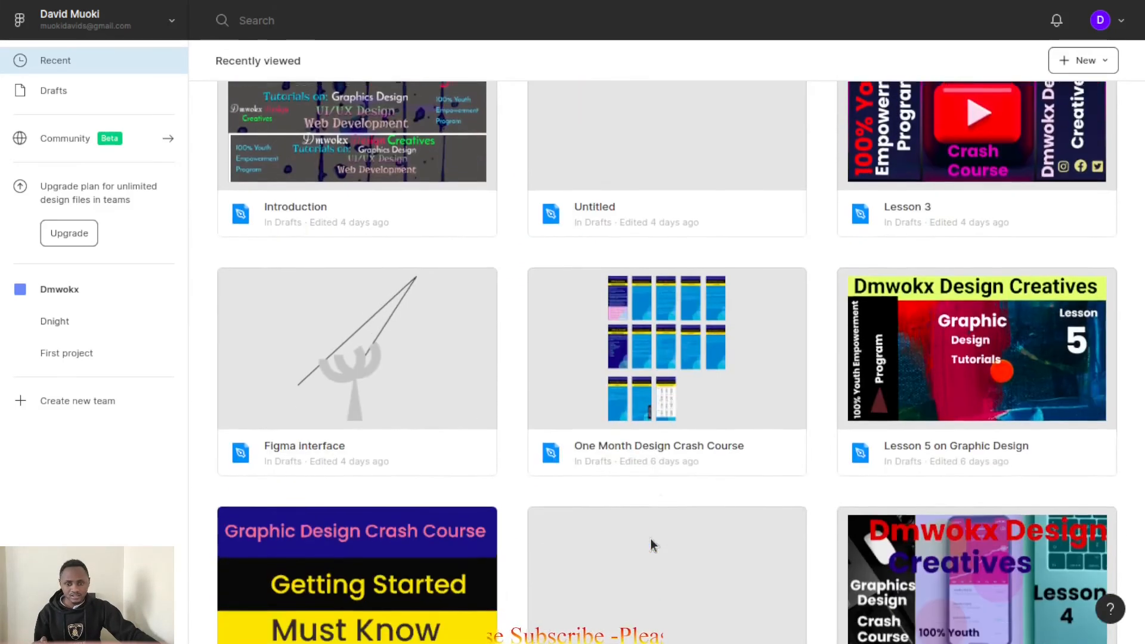
{"action": "left_click", "coordinate": [746, 345]}
{"action": "double_click", "coordinate": [745, 342]}
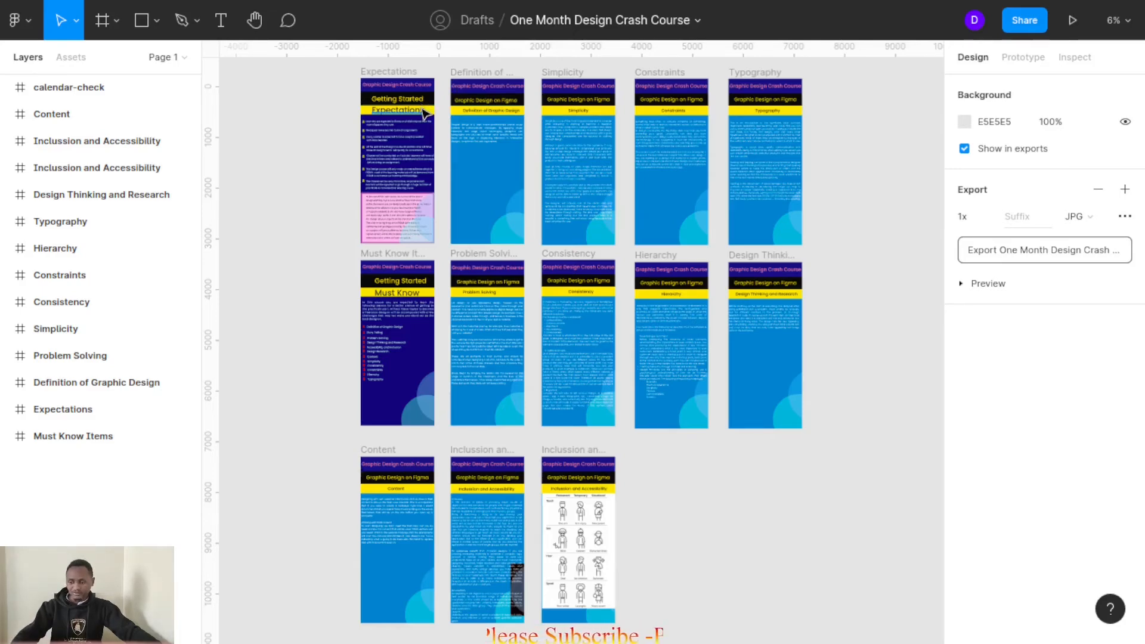
Step: Examine the Expectations, Definition of Graphic Design and Simplicity frames, checking the headings that could link one screen to another
{"action": "scroll", "coordinate": [423, 112], "scroll_direction": "up", "scroll_amount": 3, "text": "ctrl"}
{"action": "scroll", "coordinate": [425, 113], "scroll_direction": "up", "scroll_amount": 4, "text": "ctrl"}
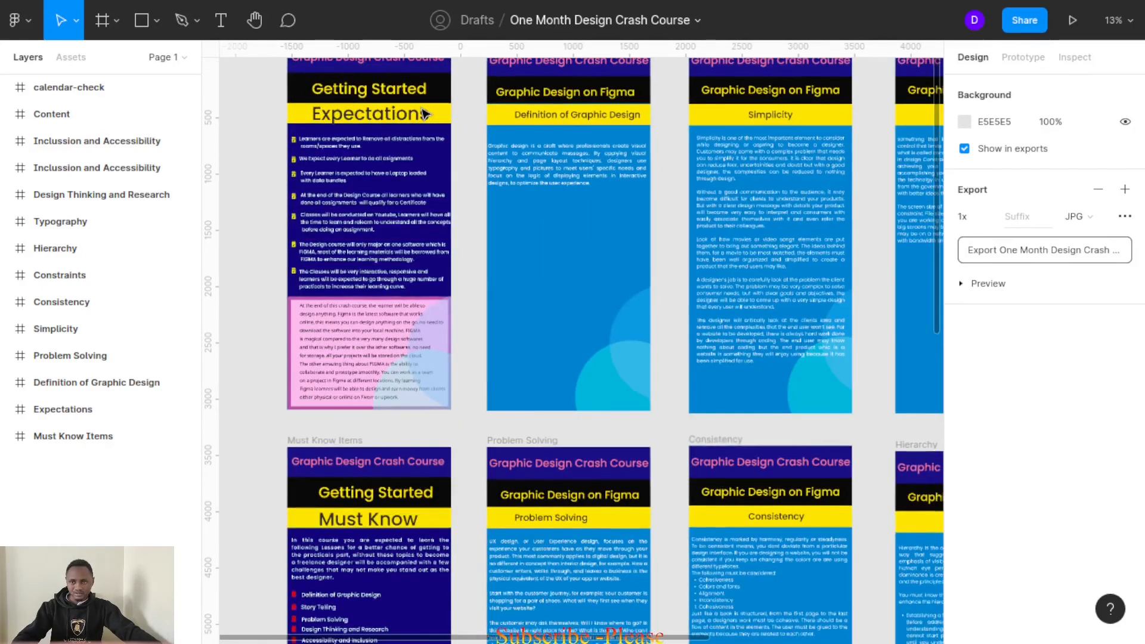
{"action": "scroll", "coordinate": [471, 245], "scroll_direction": "up", "scroll_amount": 3}
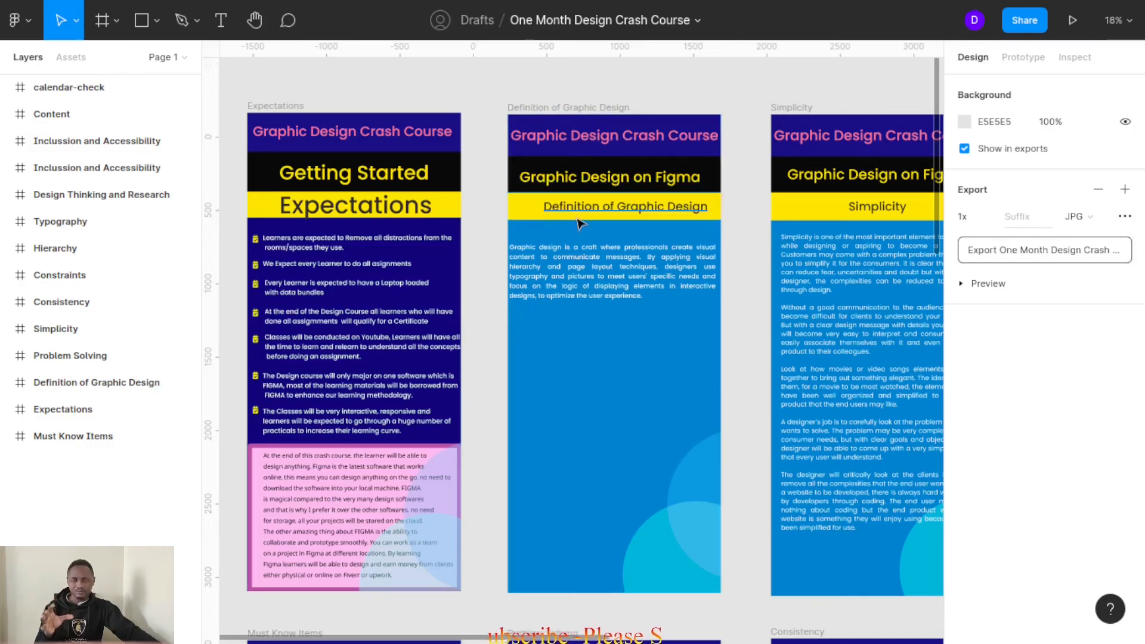
{"action": "scroll", "coordinate": [518, 501], "scroll_direction": "down", "scroll_amount": 2}
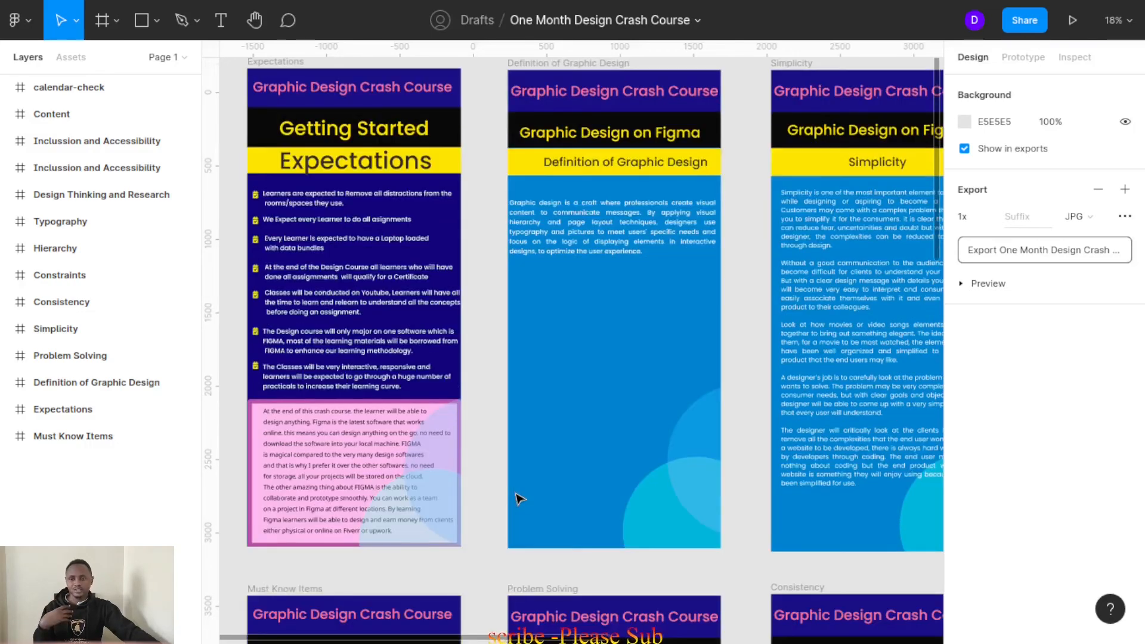
{"action": "left_click", "coordinate": [417, 169]}
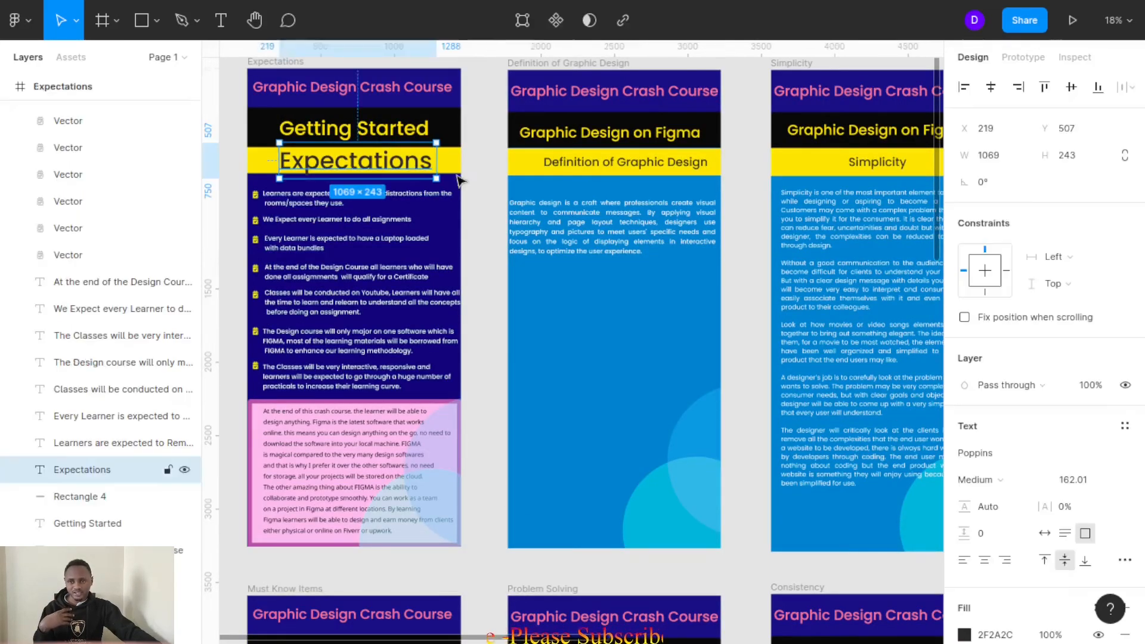
{"action": "left_click", "coordinate": [587, 160]}
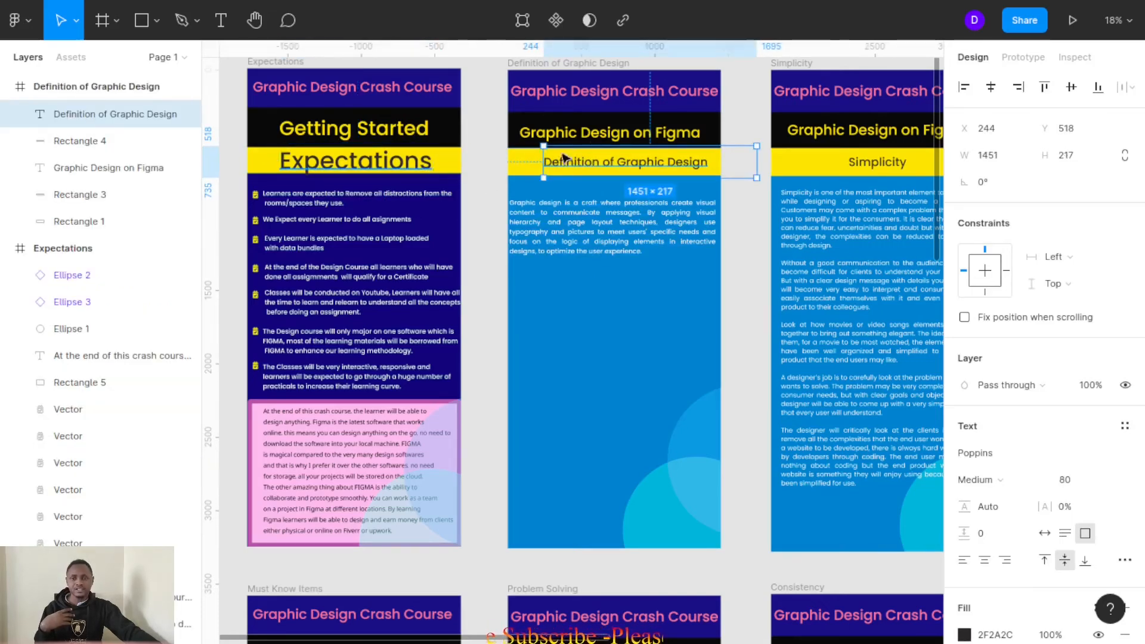
{"action": "scroll", "coordinate": [588, 306], "scroll_direction": "down", "scroll_amount": 3}
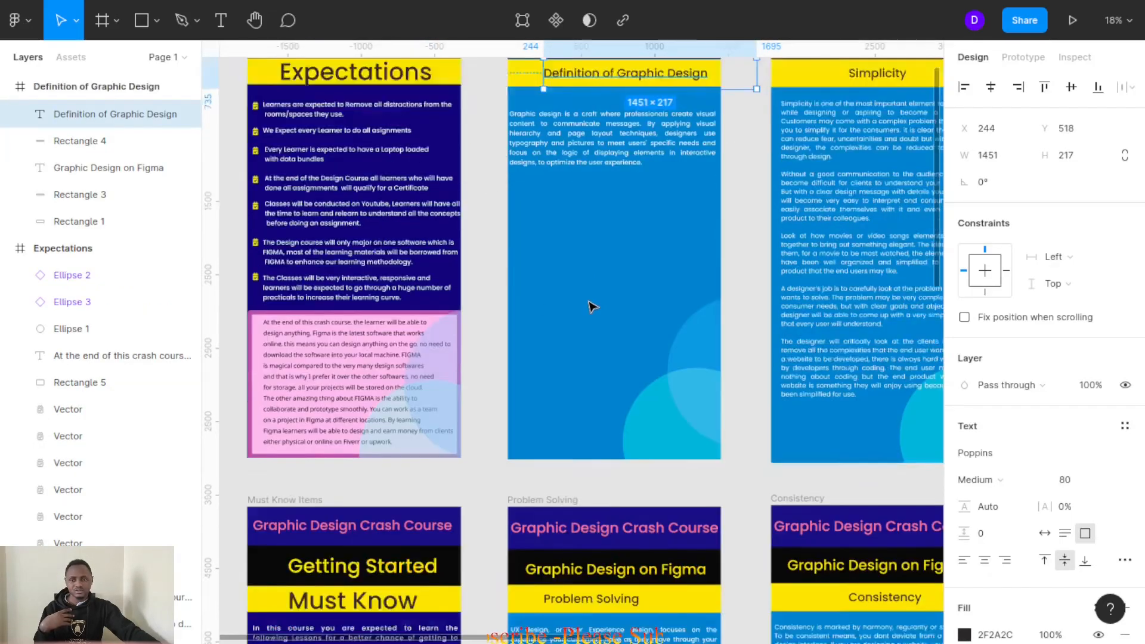
{"action": "left_click", "coordinate": [588, 245]}
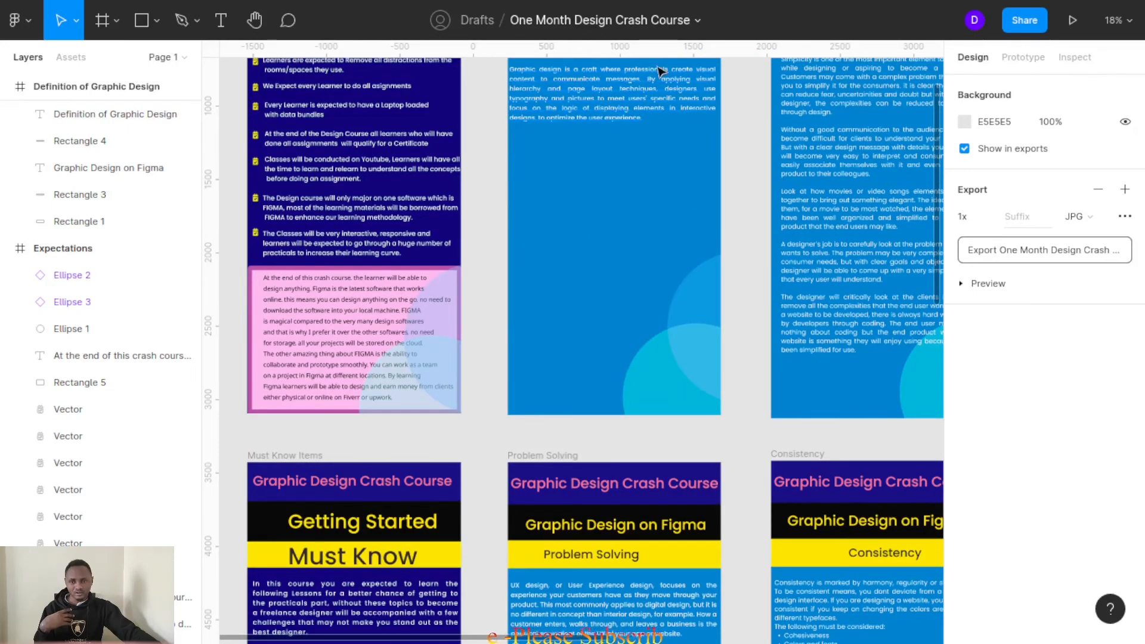
{"action": "scroll", "coordinate": [596, 266], "scroll_direction": "up", "scroll_amount": 3}
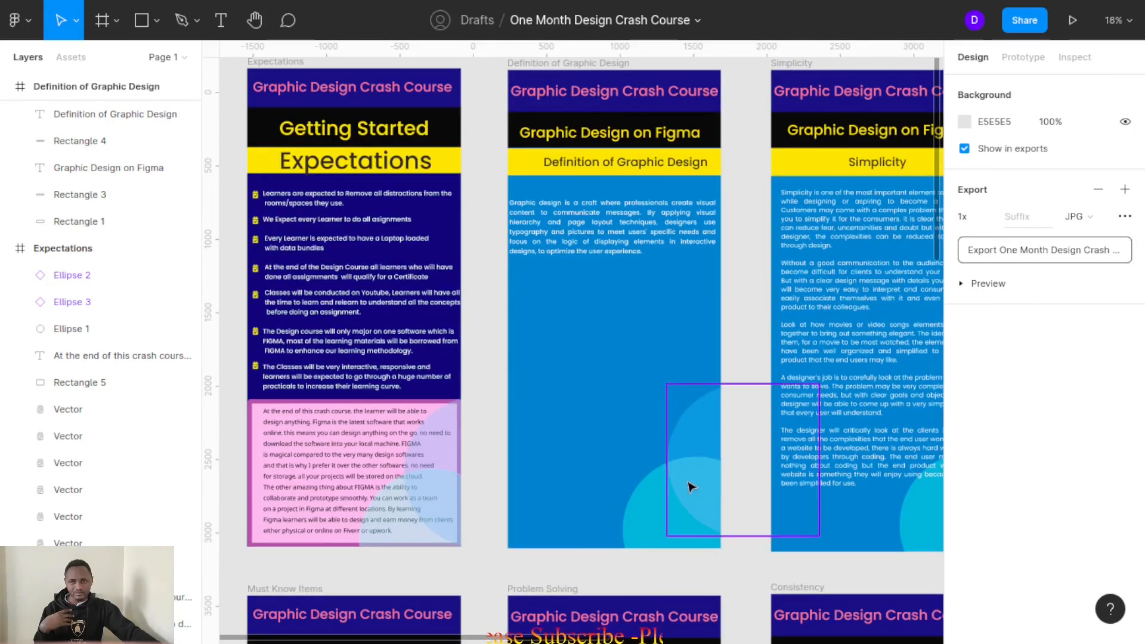
{"action": "scroll", "coordinate": [696, 489], "scroll_direction": "down", "scroll_amount": 5}
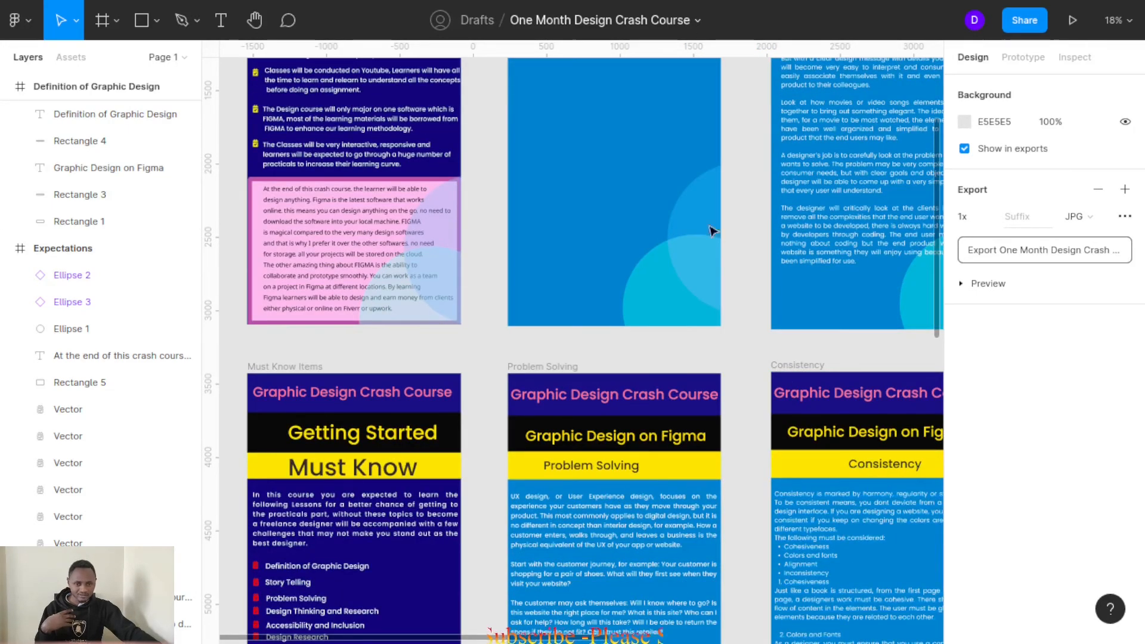
{"action": "scroll", "coordinate": [717, 405], "scroll_direction": "down", "scroll_amount": 4}
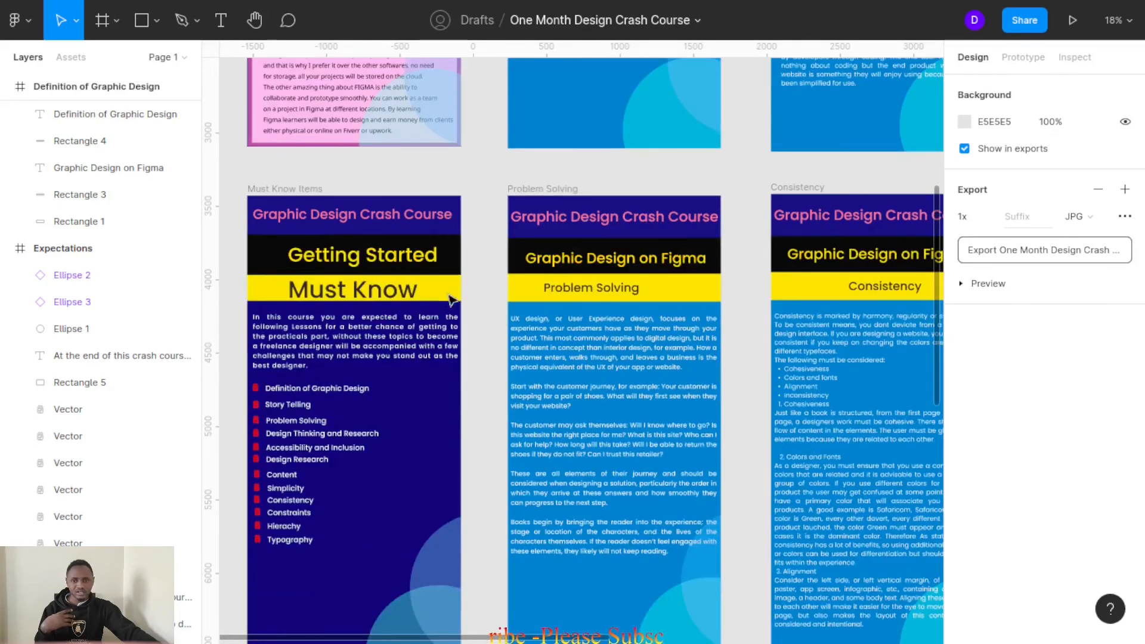
Step: Compare the Problem Solving, Simplicity and Definition of Graphic Design headings and review the order of the course frames
{"action": "left_click", "coordinate": [605, 290]}
{"action": "scroll", "coordinate": [609, 292], "scroll_direction": "up", "scroll_amount": 12}
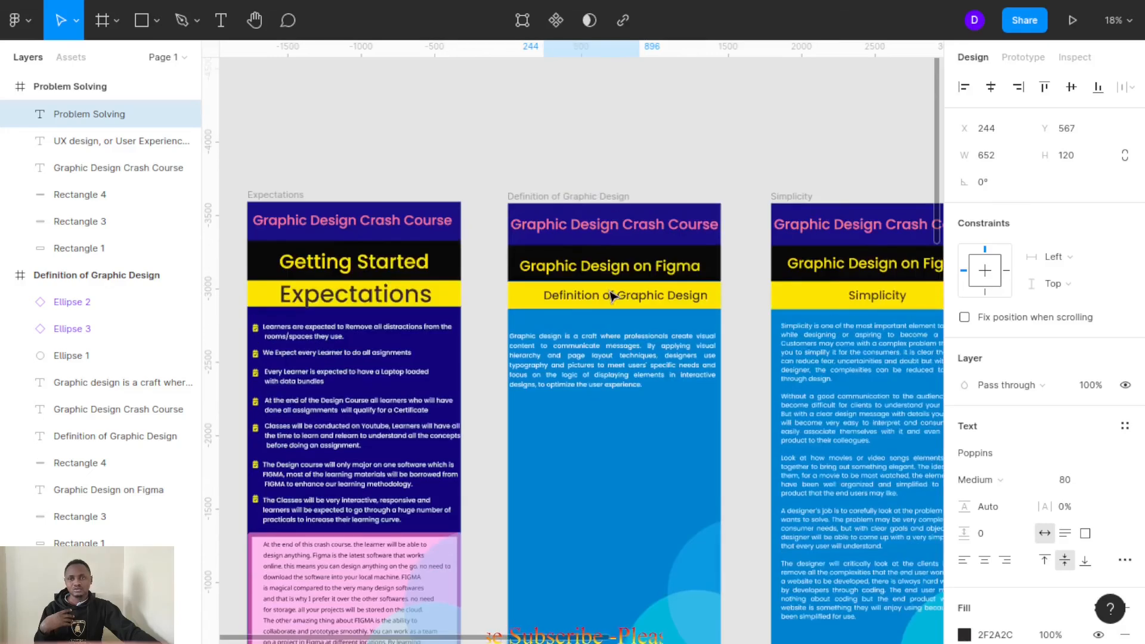
{"action": "left_click", "coordinate": [905, 300]}
{"action": "scroll", "coordinate": [906, 301], "scroll_direction": "up", "scroll_amount": 1}
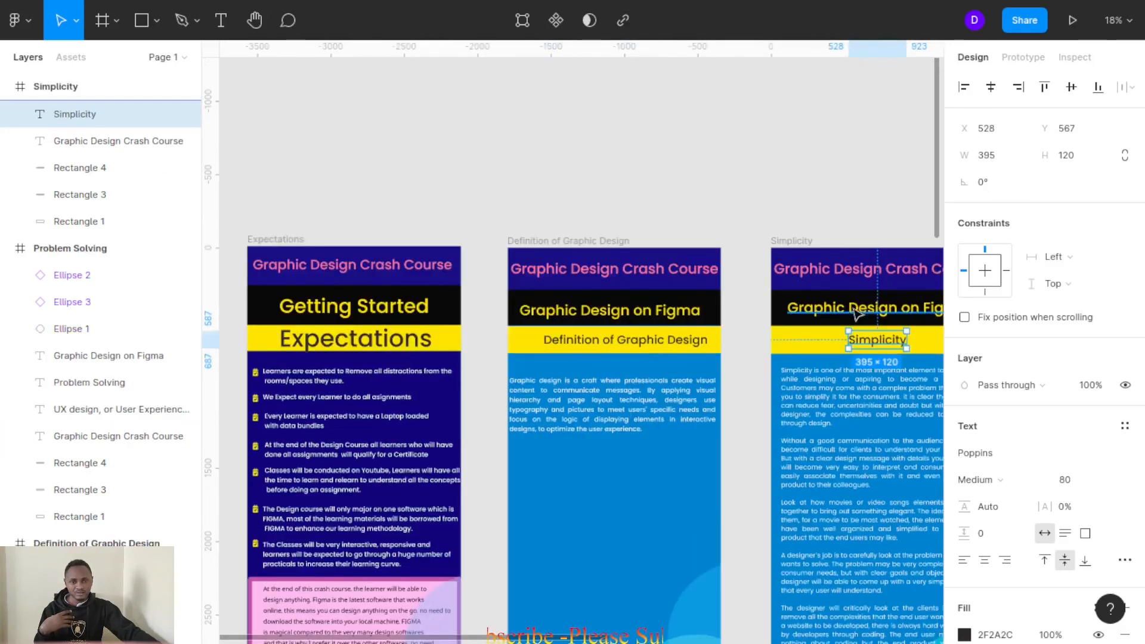
{"action": "left_click", "coordinate": [728, 316]}
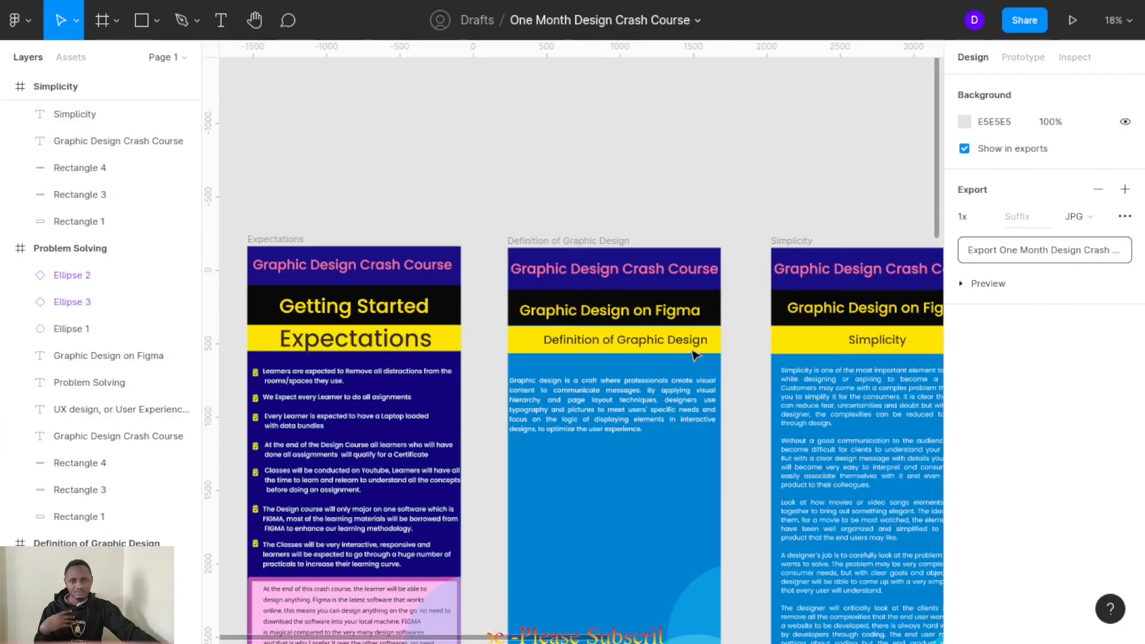
{"action": "left_click", "coordinate": [607, 350]}
{"action": "left_click", "coordinate": [709, 402]}
{"action": "left_click", "coordinate": [759, 418]}
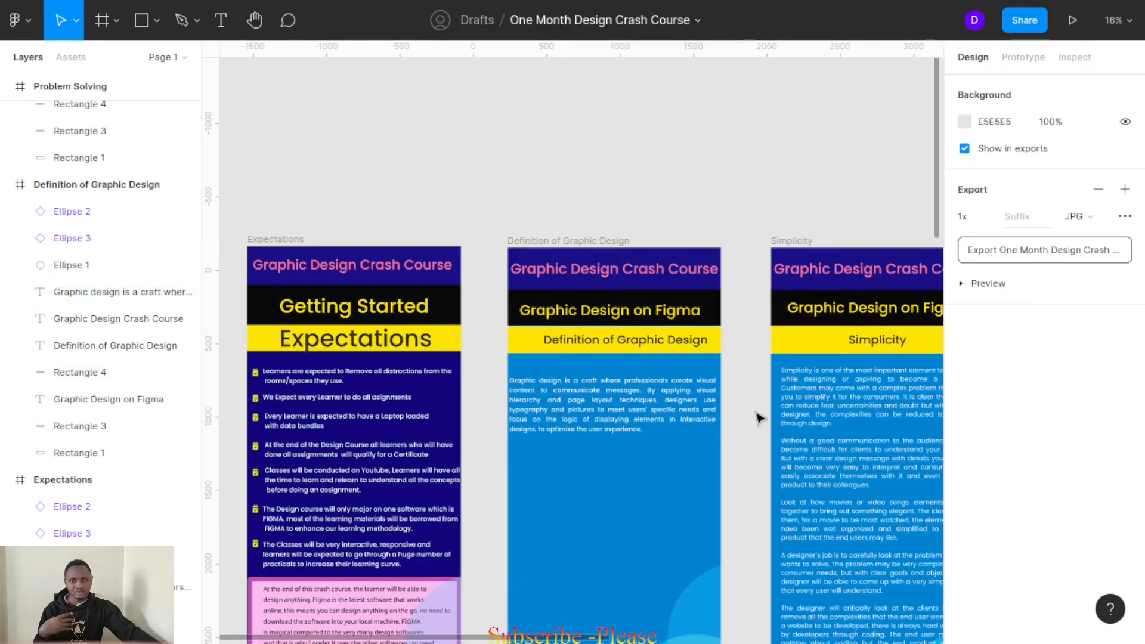
{"action": "scroll", "coordinate": [759, 418], "scroll_direction": "down", "scroll_amount": 10}
{"action": "scroll", "coordinate": [759, 418], "scroll_direction": "up", "scroll_amount": 7}
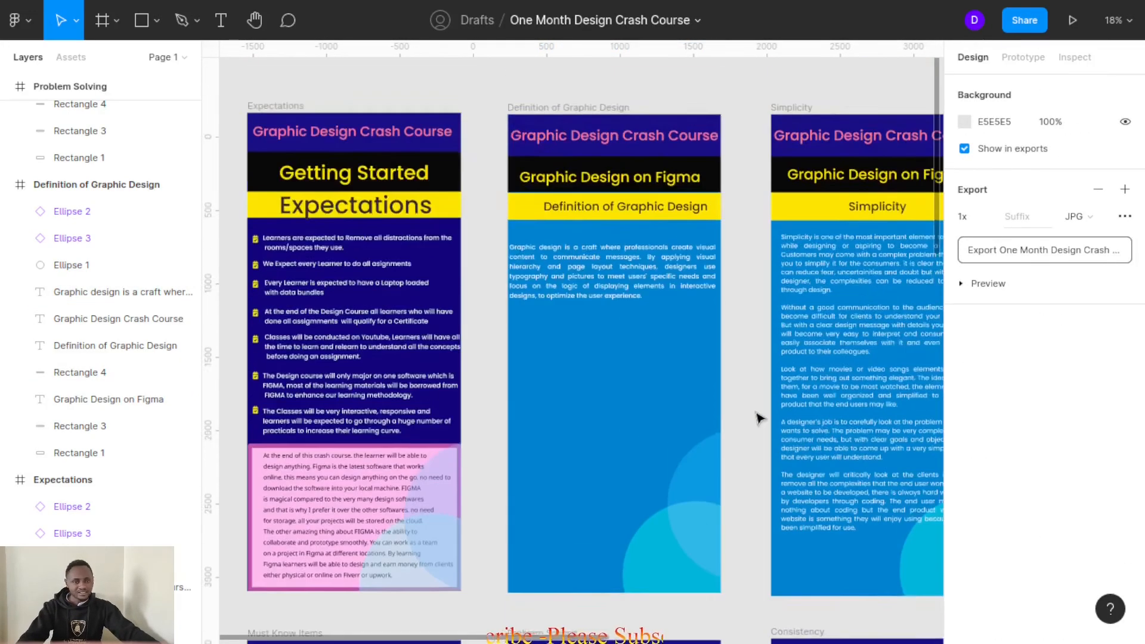
{"action": "scroll", "coordinate": [759, 418], "scroll_direction": "up", "scroll_amount": 3}
{"action": "scroll", "coordinate": [757, 417], "scroll_direction": "down", "scroll_amount": 2}
Step: Add an On click prototype link from the Expectations heading to the Definition of Graphic Design frame
{"action": "left_click", "coordinate": [1024, 55]}
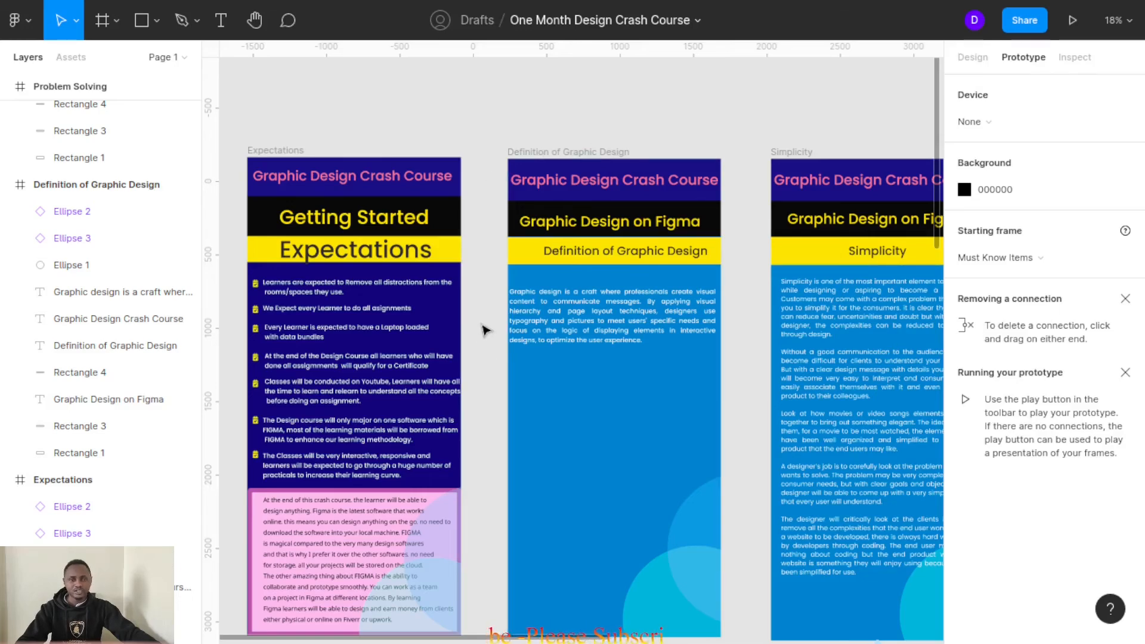
{"action": "left_click", "coordinate": [401, 261]}
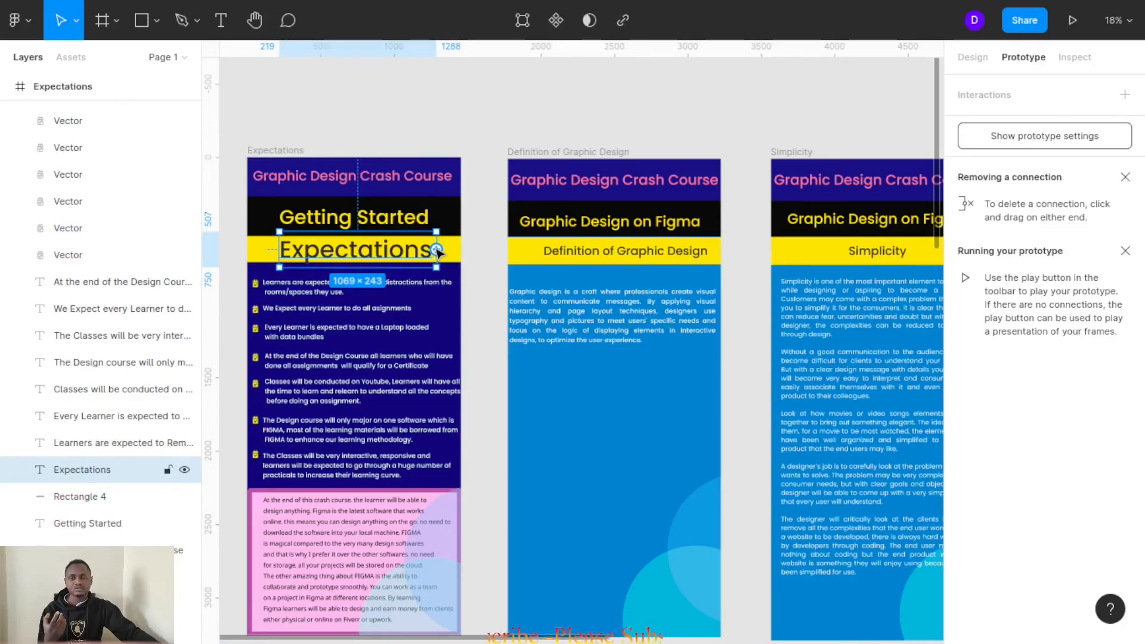
{"action": "left_click_drag", "start_coordinate": [437, 249], "coordinate": [524, 253]}
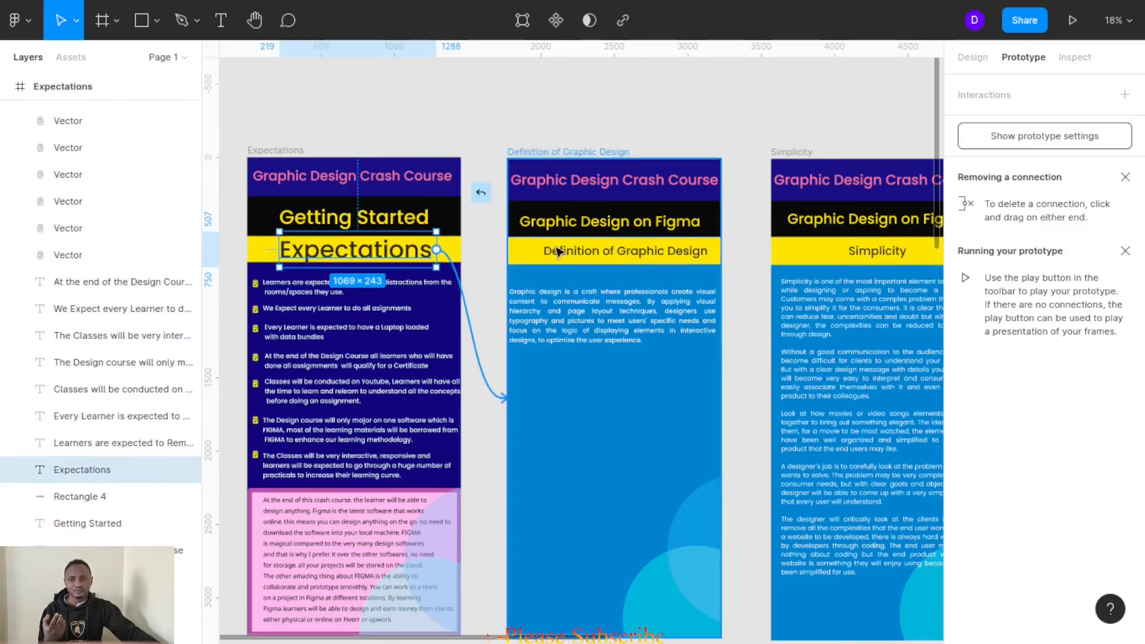
{"action": "left_click_drag", "start_coordinate": [505, 398], "coordinate": [518, 407]}
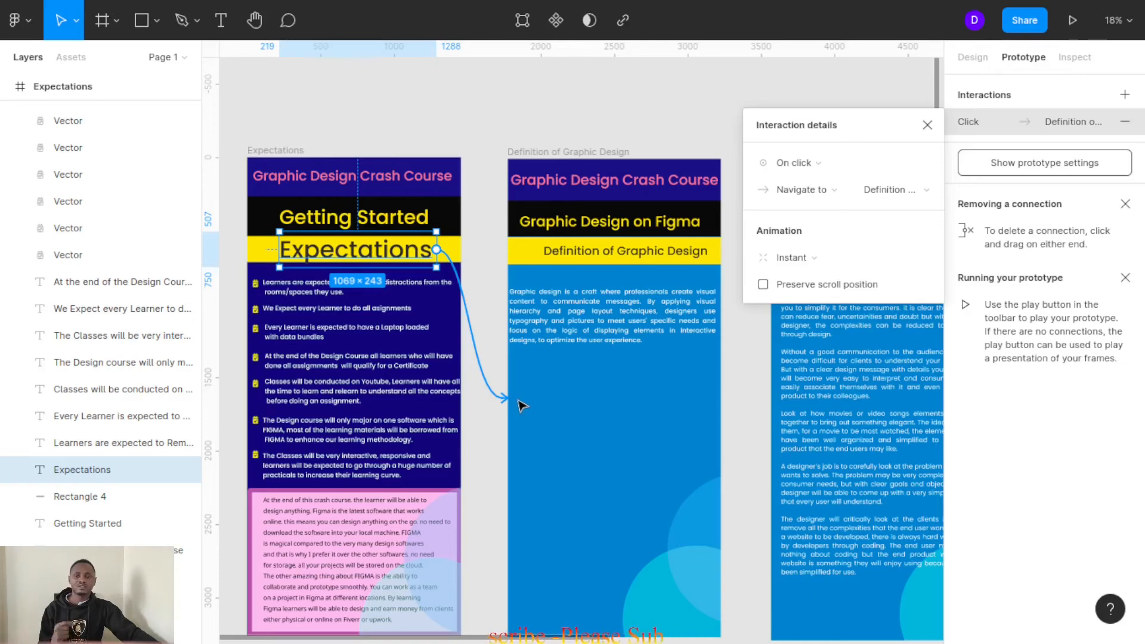
{"action": "left_click", "coordinate": [841, 164]}
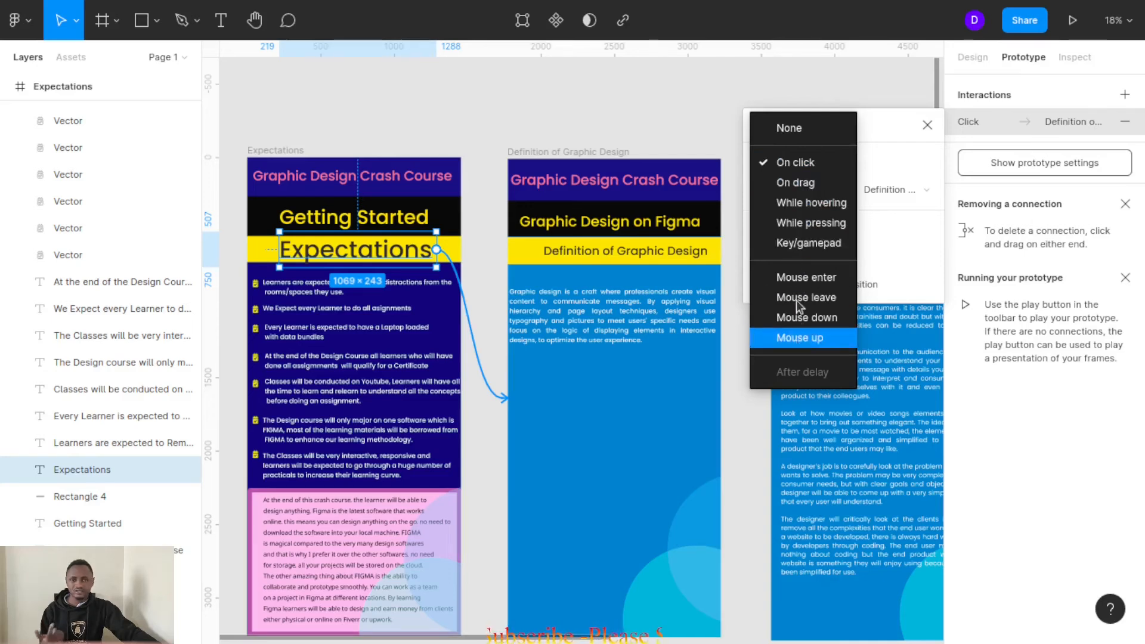
{"action": "left_click", "coordinate": [808, 162]}
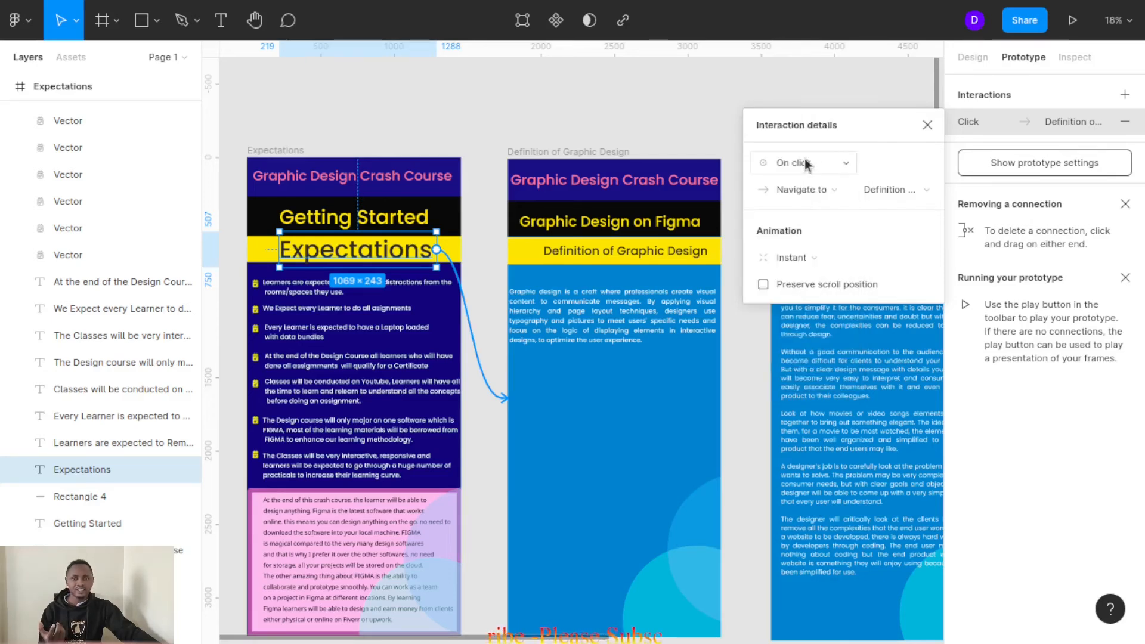
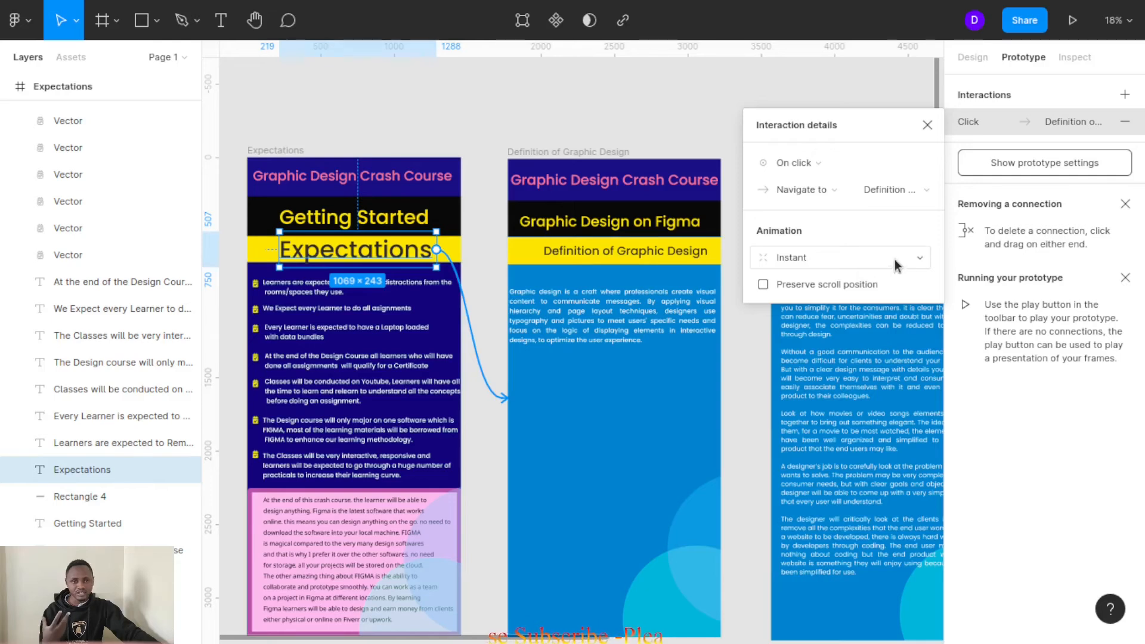
Step: Set the Expectations link's animation to Smart animate with Ease out back easing and a 400 ms duration
{"action": "left_click", "coordinate": [916, 260]}
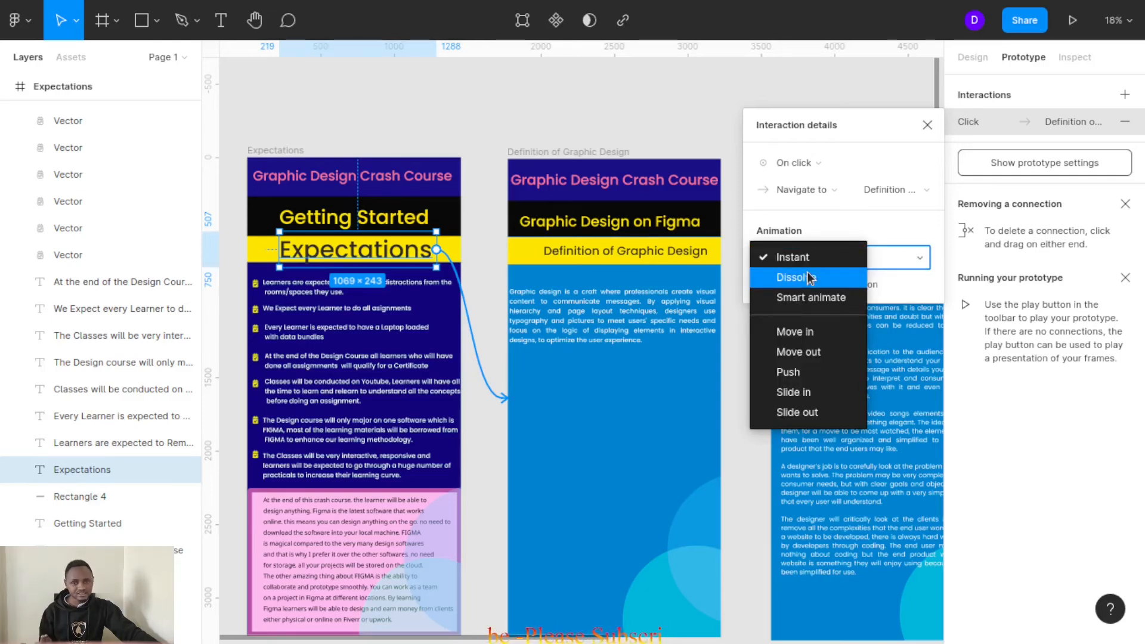
{"action": "left_click", "coordinate": [804, 297]}
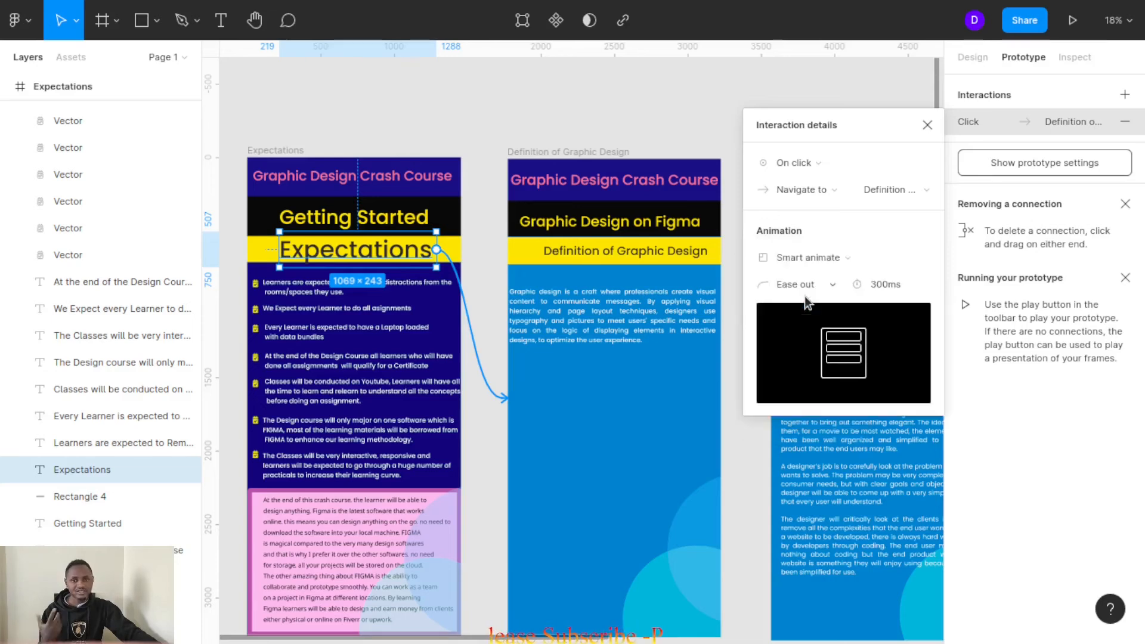
{"action": "left_click", "coordinate": [891, 288]}
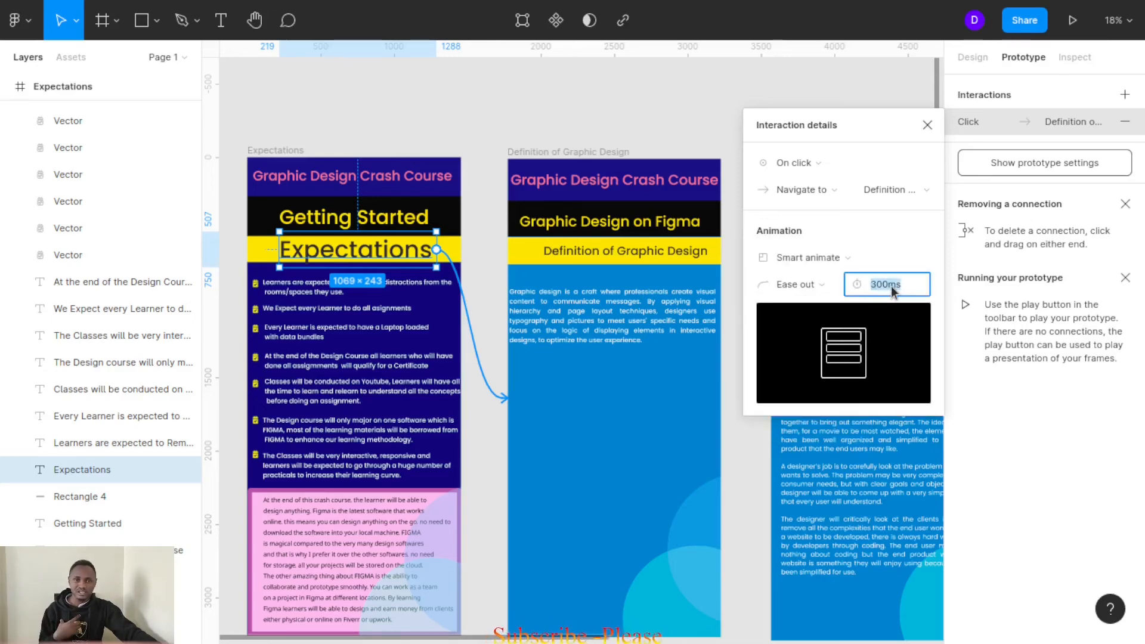
{"action": "type", "text": "40"}
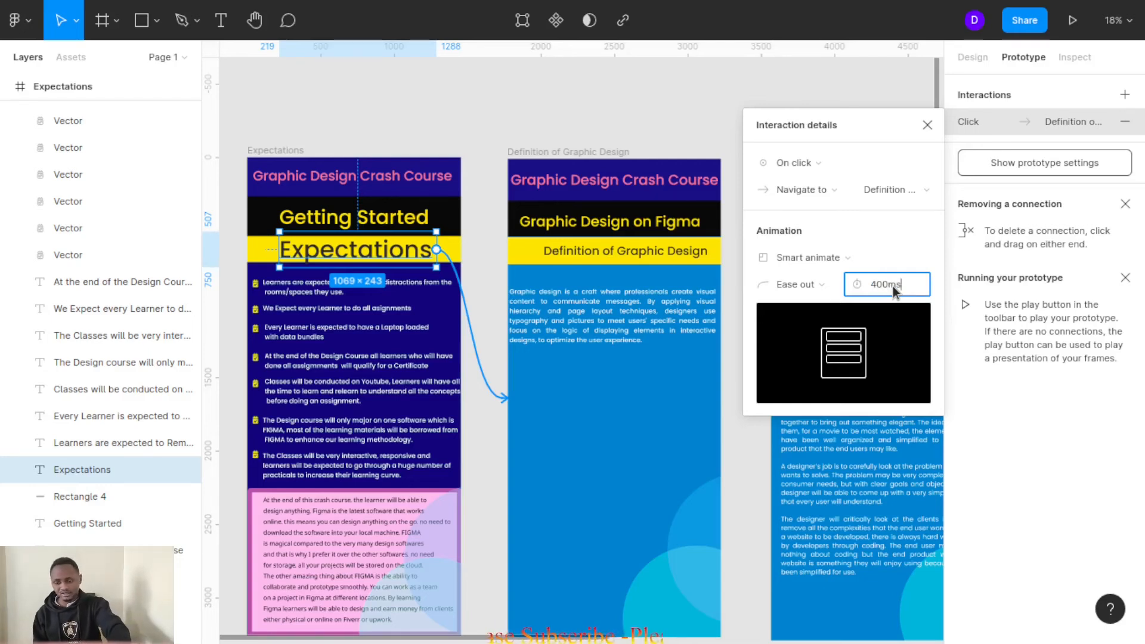
{"action": "key", "text": "Return"}
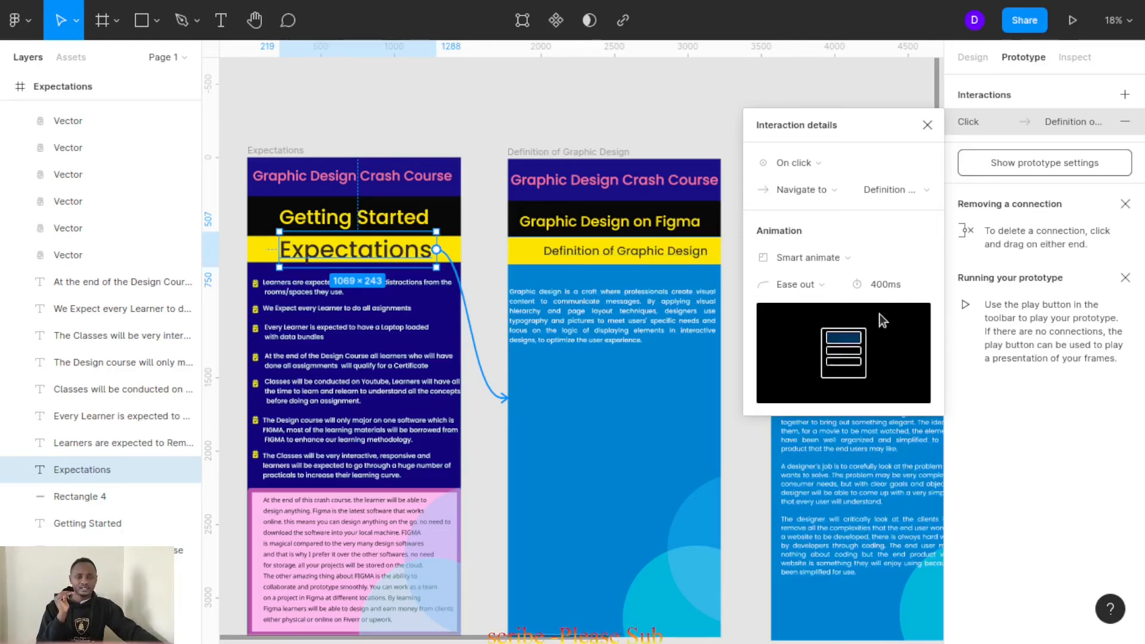
{"action": "left_click", "coordinate": [826, 290]}
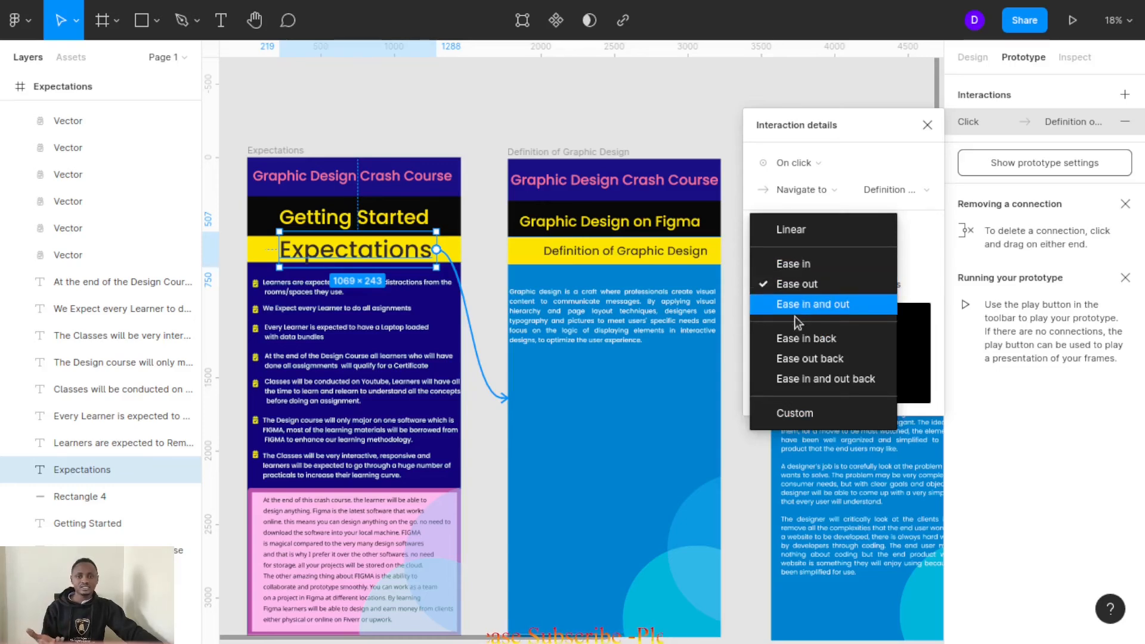
{"action": "left_click", "coordinate": [818, 360]}
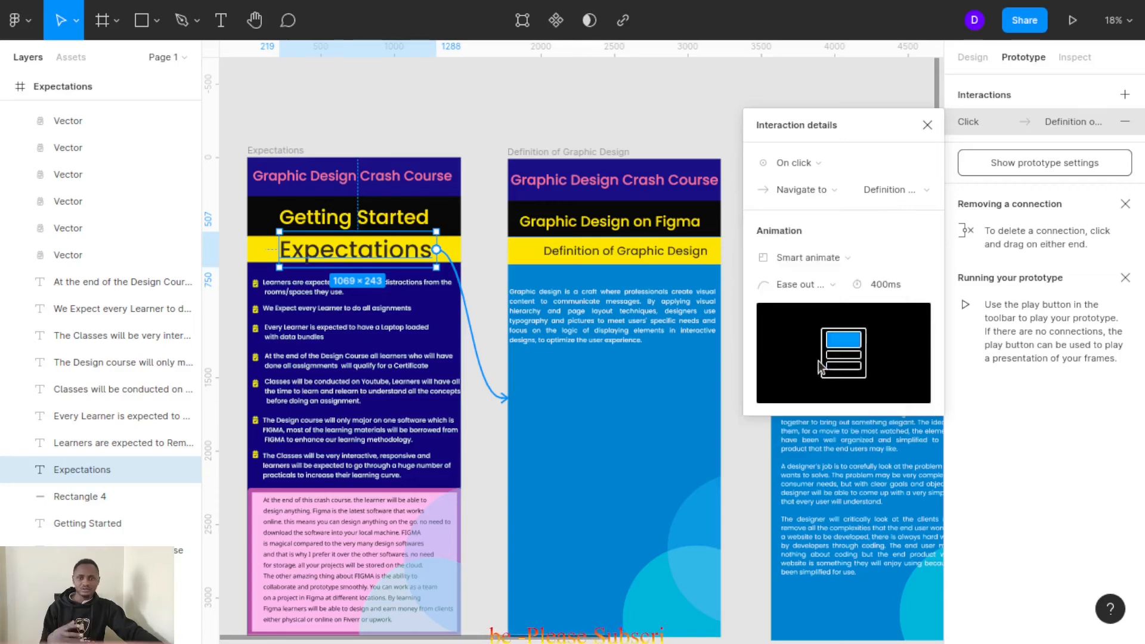
{"action": "left_click", "coordinate": [927, 125]}
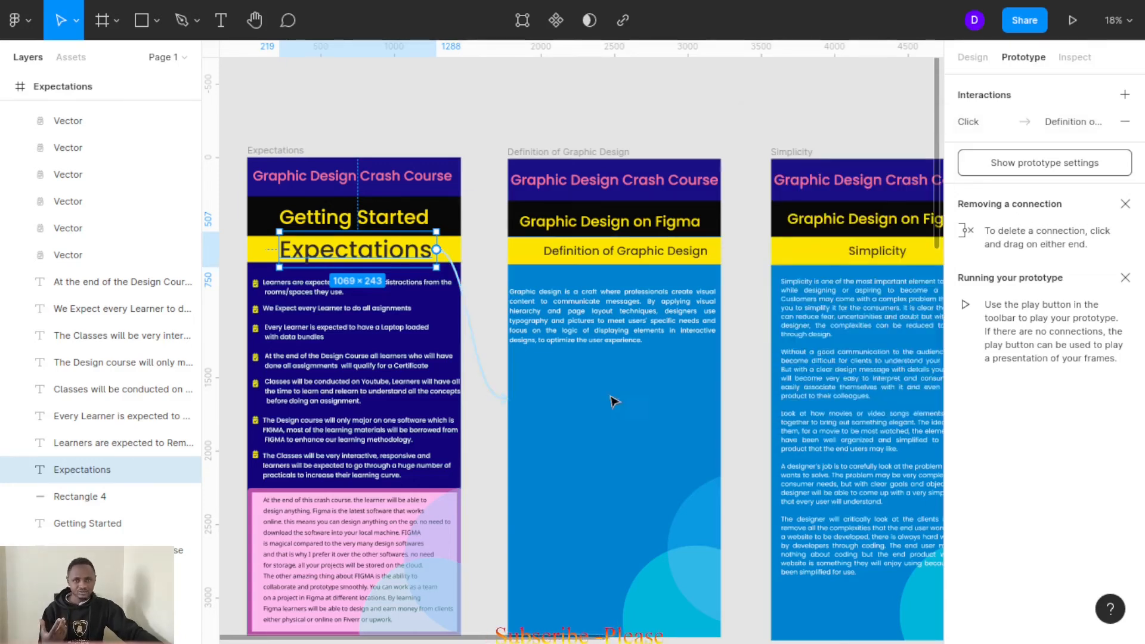
Step: Link the Definition of Graphic Design heading to the Simplicity frame with an On click, Smart animate interaction
{"action": "left_click", "coordinate": [575, 256]}
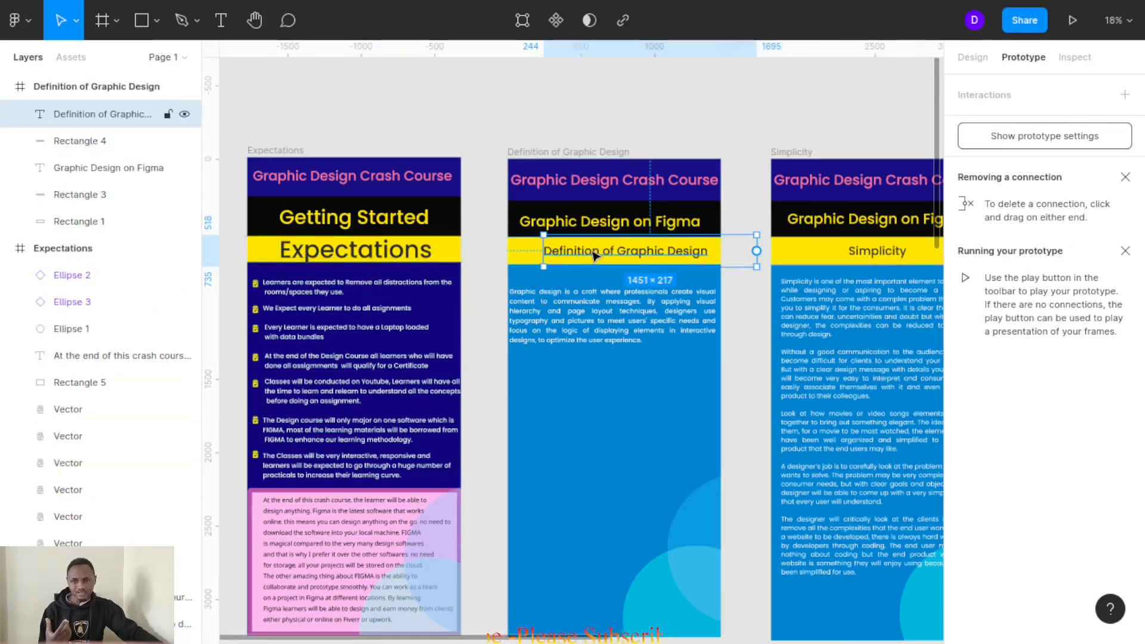
{"action": "left_click", "coordinate": [405, 253]}
{"action": "left_click_drag", "start_coordinate": [437, 250], "coordinate": [537, 334]}
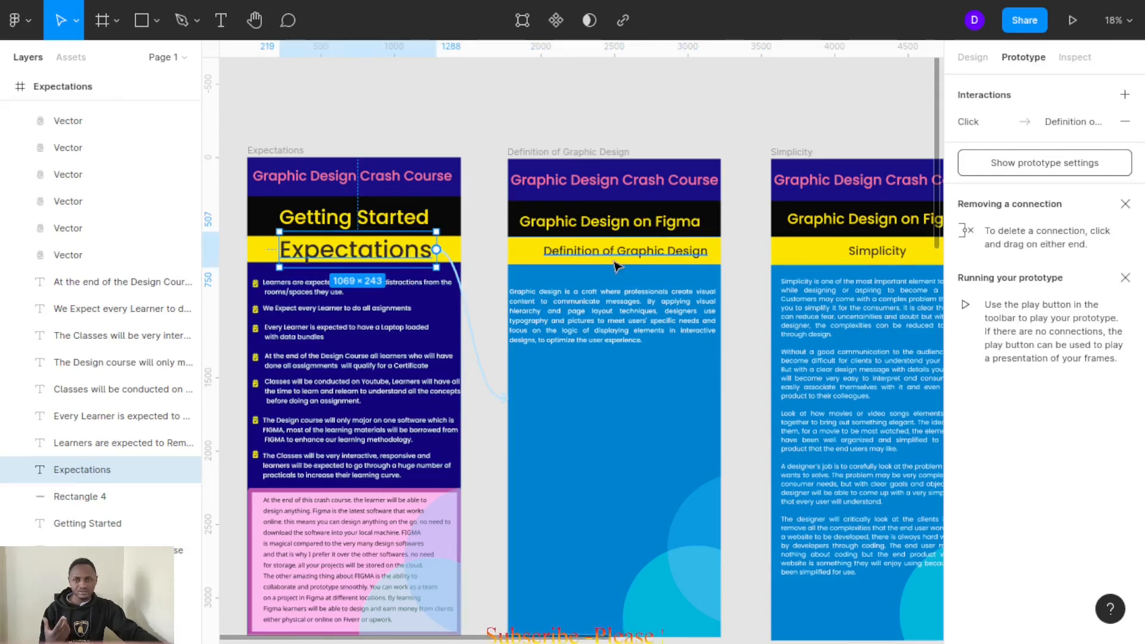
{"action": "left_click", "coordinate": [607, 225]}
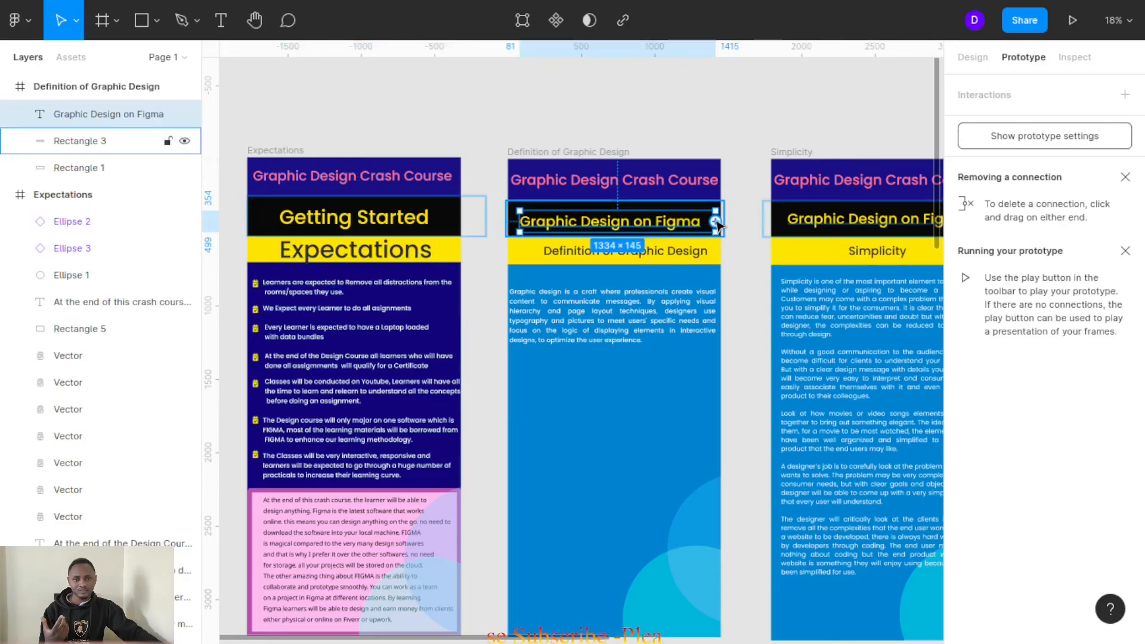
{"action": "left_click", "coordinate": [705, 253]}
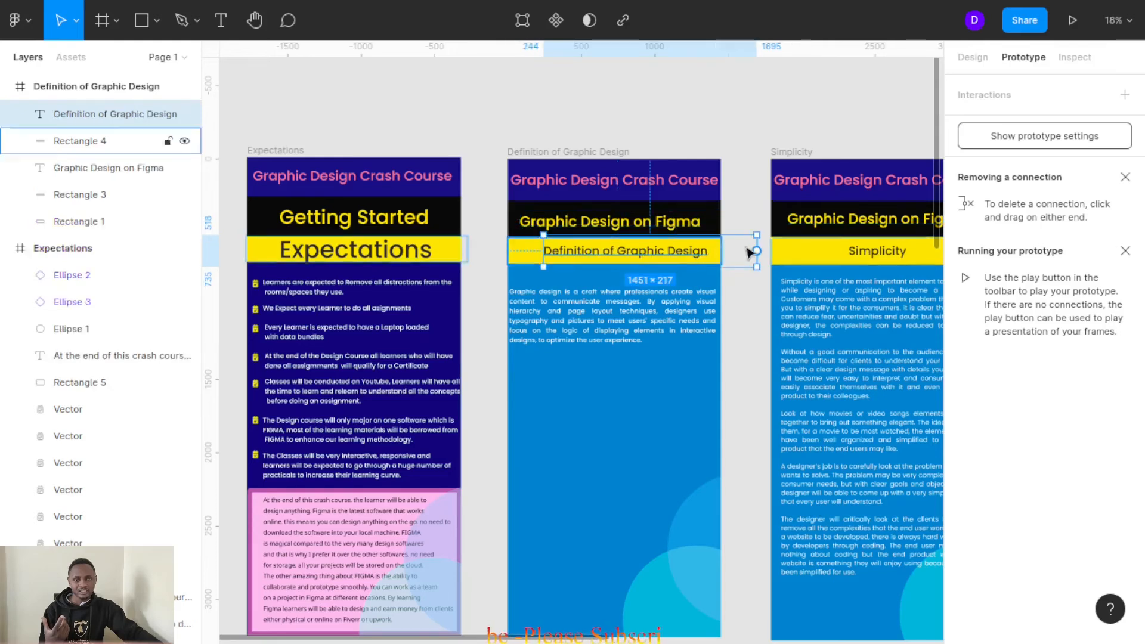
{"action": "left_click_drag", "start_coordinate": [756, 252], "coordinate": [835, 254]}
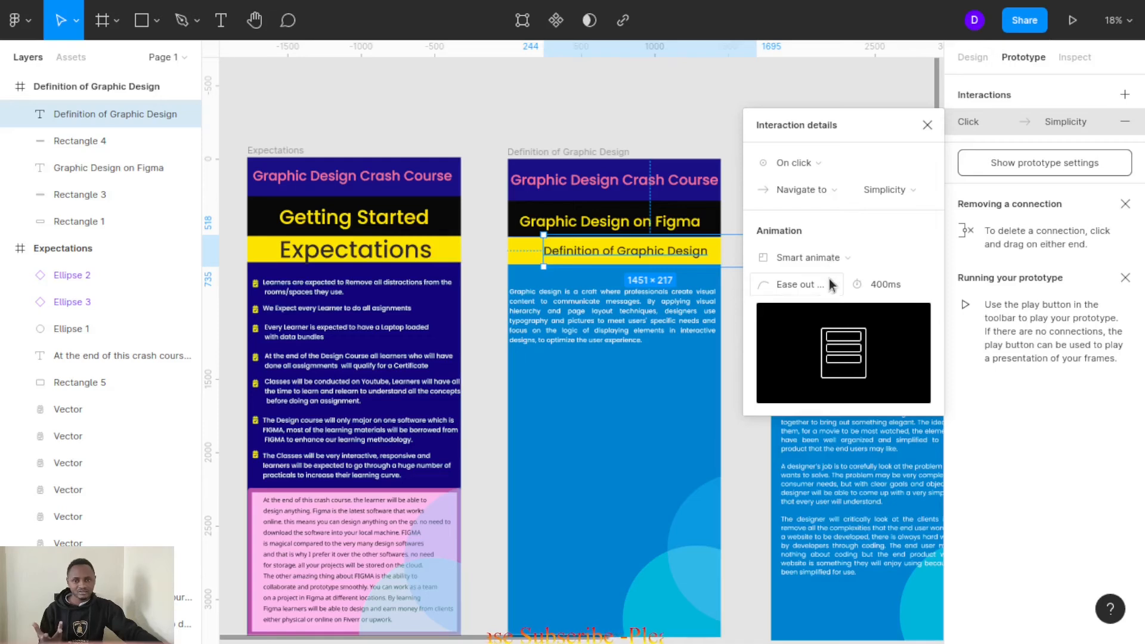
{"action": "left_click", "coordinate": [928, 124]}
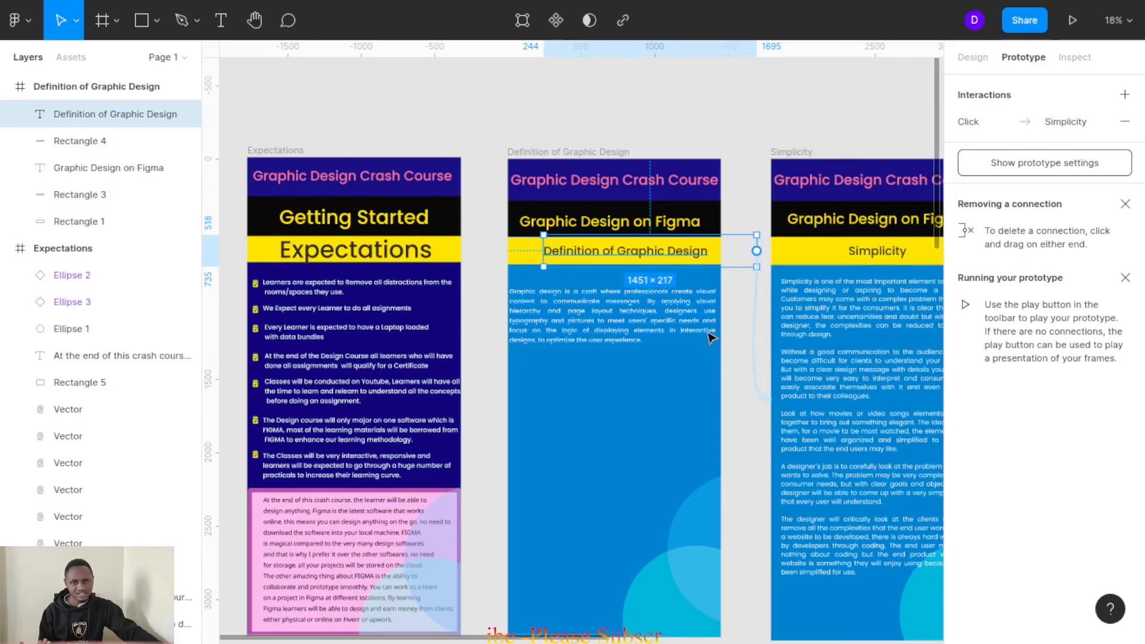
Step: Link the Simplicity heading to the Constraints frame, navigating on click with Smart animate
{"action": "left_click", "coordinate": [851, 258]}
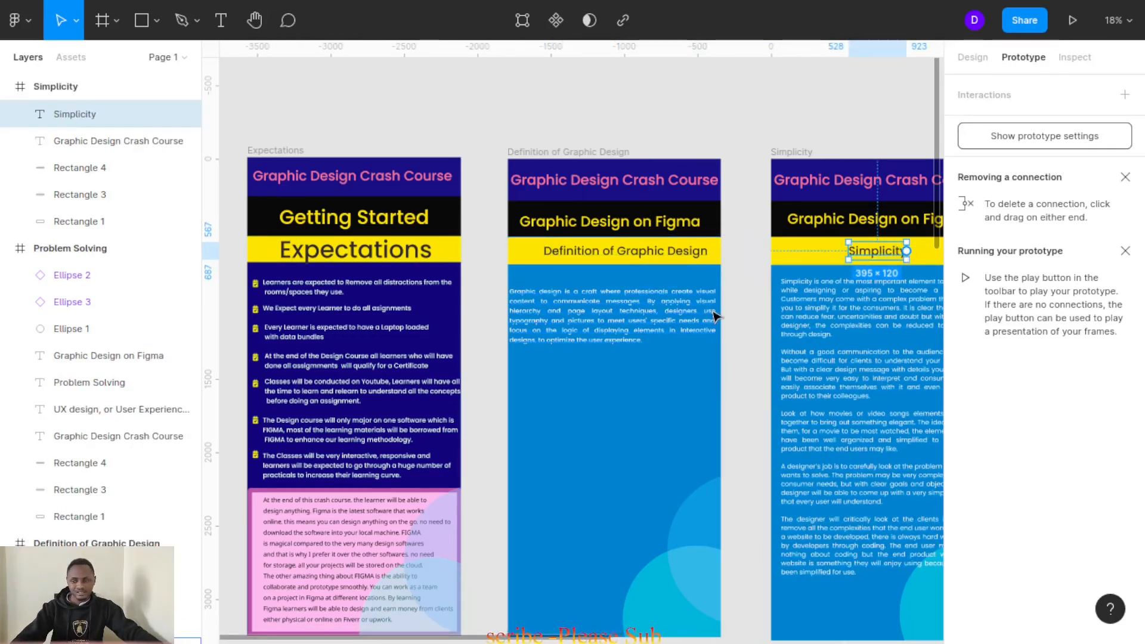
{"action": "scroll", "coordinate": [716, 316], "scroll_direction": "right", "scroll_amount": 10}
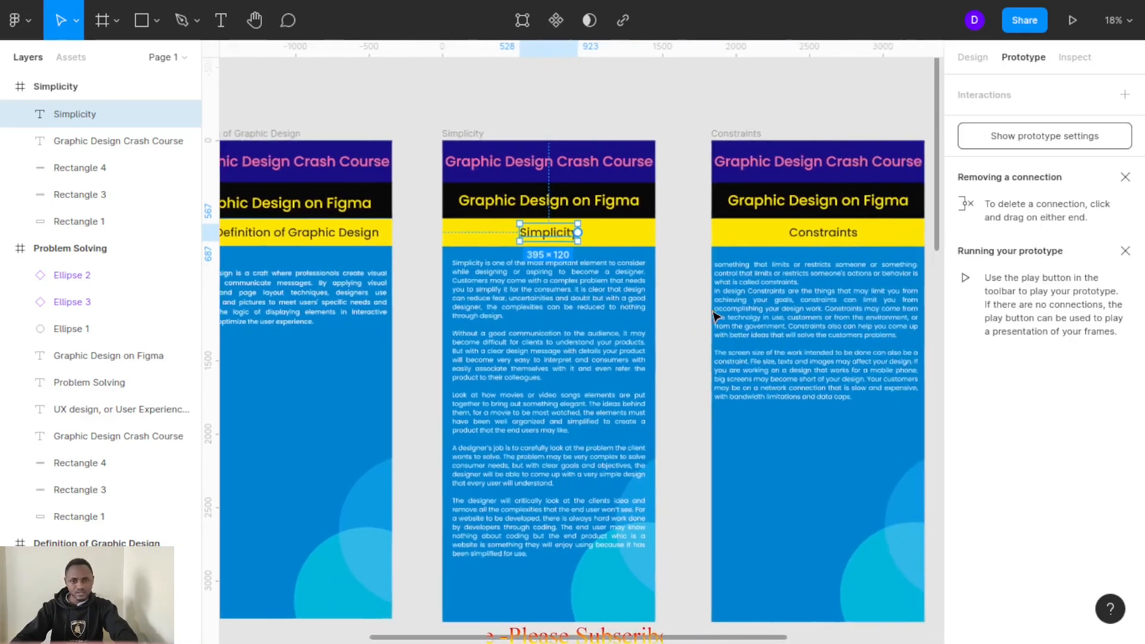
{"action": "scroll", "coordinate": [714, 314], "scroll_direction": "right", "scroll_amount": 1}
{"action": "scroll", "coordinate": [714, 314], "scroll_direction": "up", "scroll_amount": 1}
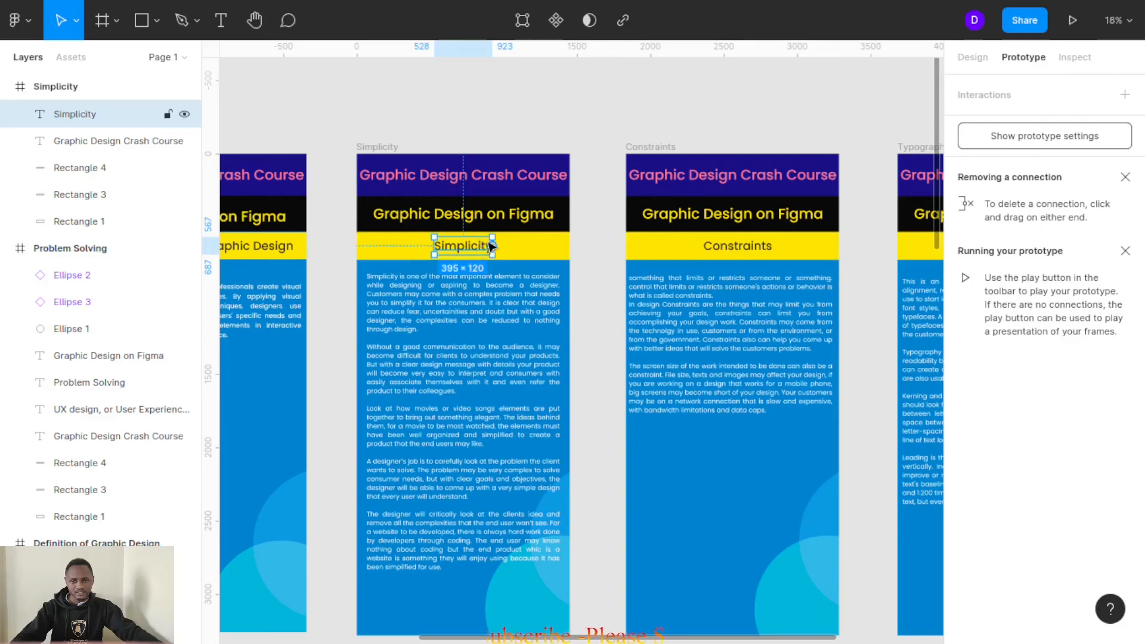
{"action": "left_click_drag", "start_coordinate": [493, 245], "coordinate": [659, 244]}
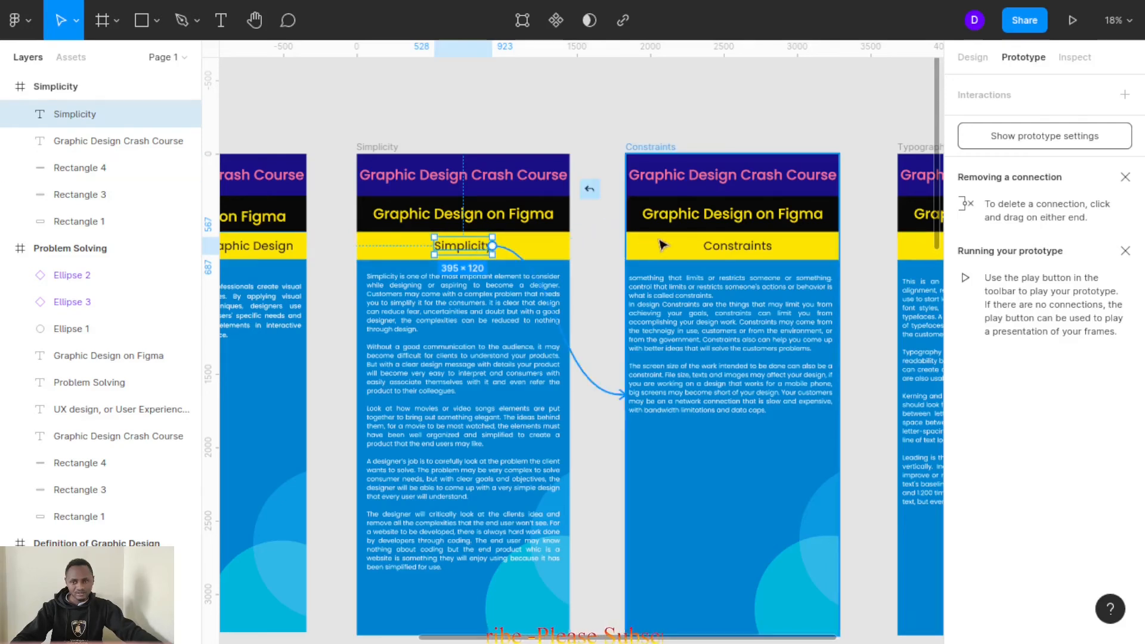
{"action": "left_click_drag", "start_coordinate": [741, 247], "coordinate": [741, 247]}
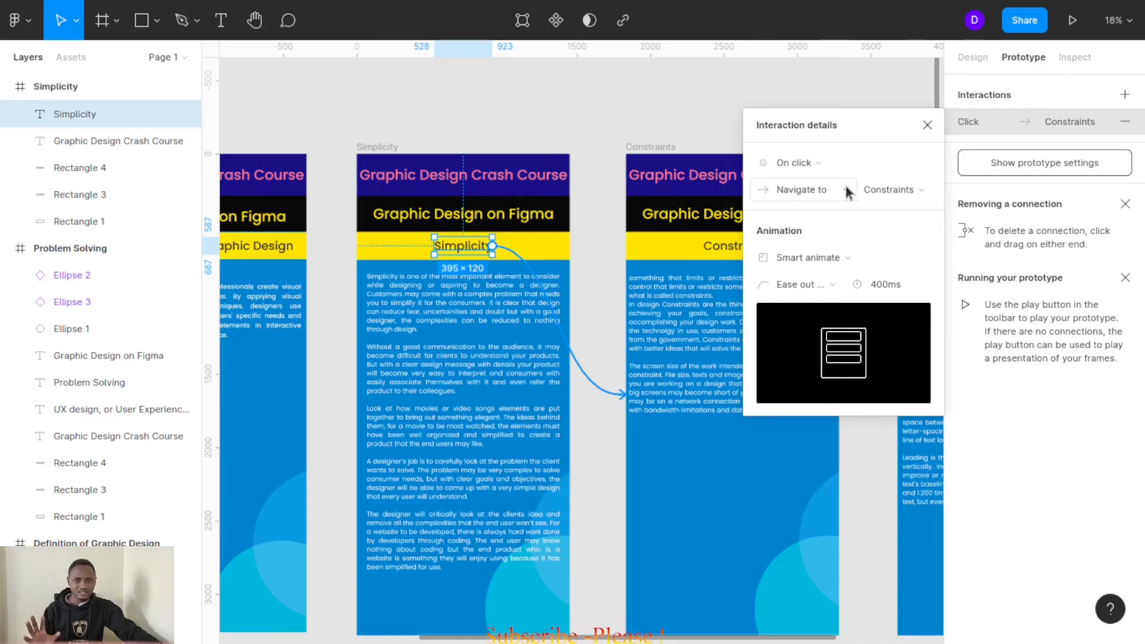
{"action": "left_click", "coordinate": [927, 124]}
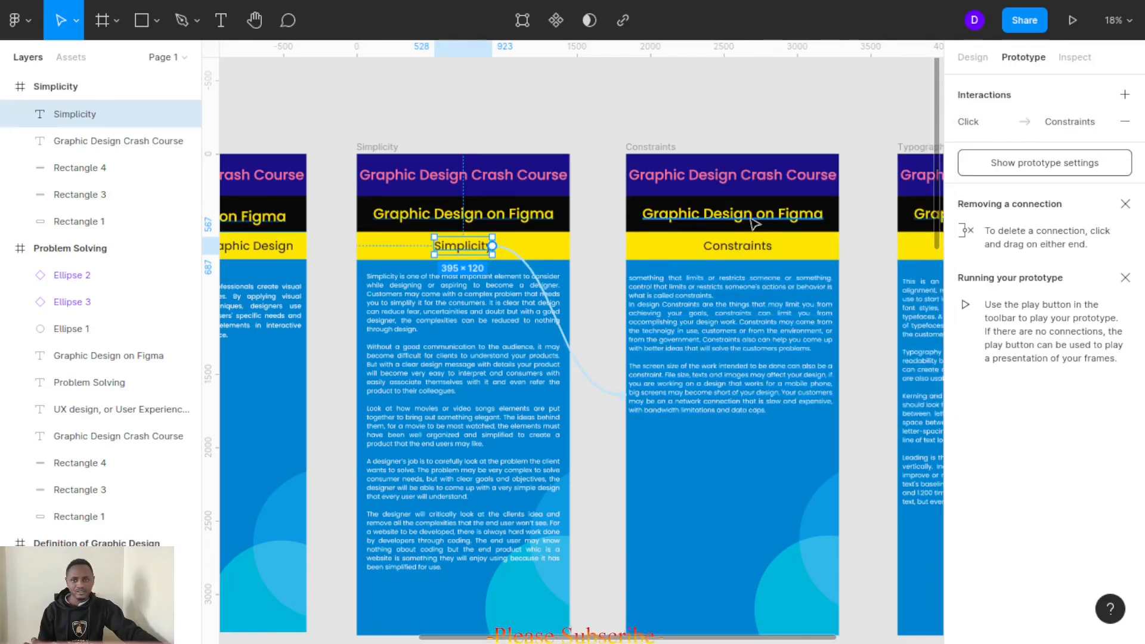
Step: Link the Constraints heading back to the Simplicity frame with an On click, Instant interaction
{"action": "left_click", "coordinate": [753, 245]}
{"action": "left_click_drag", "start_coordinate": [773, 246], "coordinate": [569, 257]}
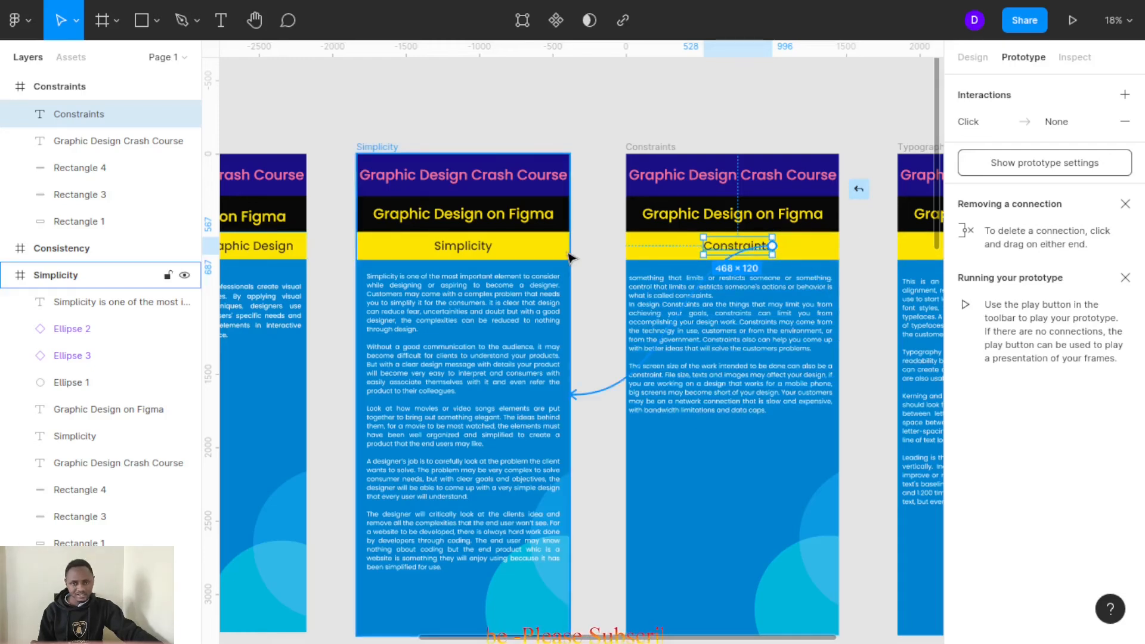
{"action": "left_click_drag", "start_coordinate": [569, 268], "coordinate": [569, 268]}
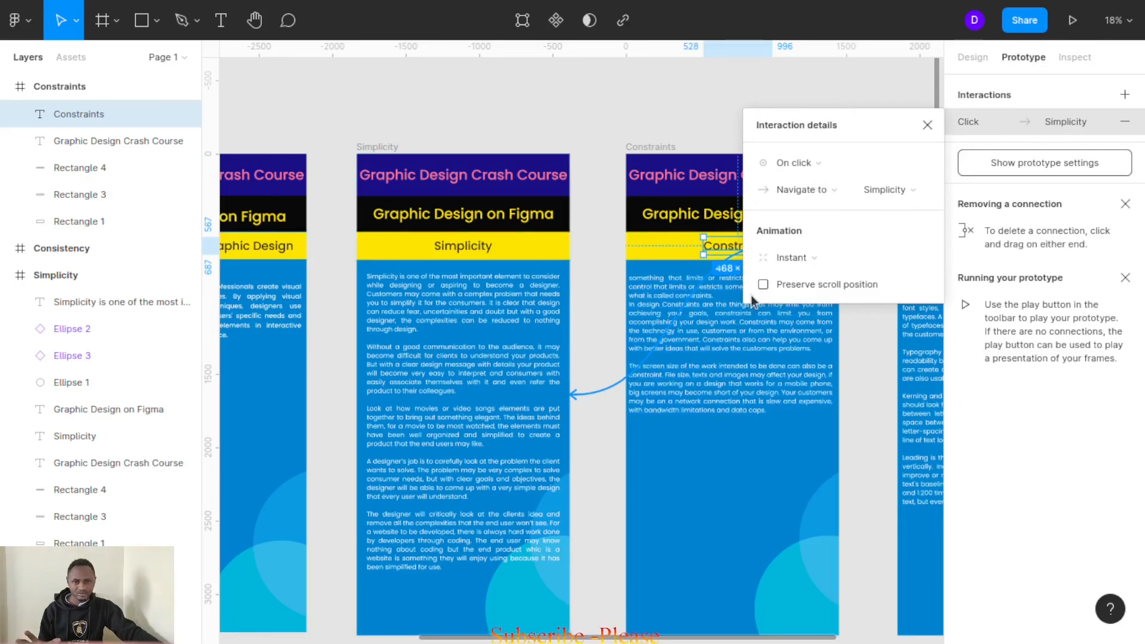
{"action": "left_click", "coordinate": [927, 125]}
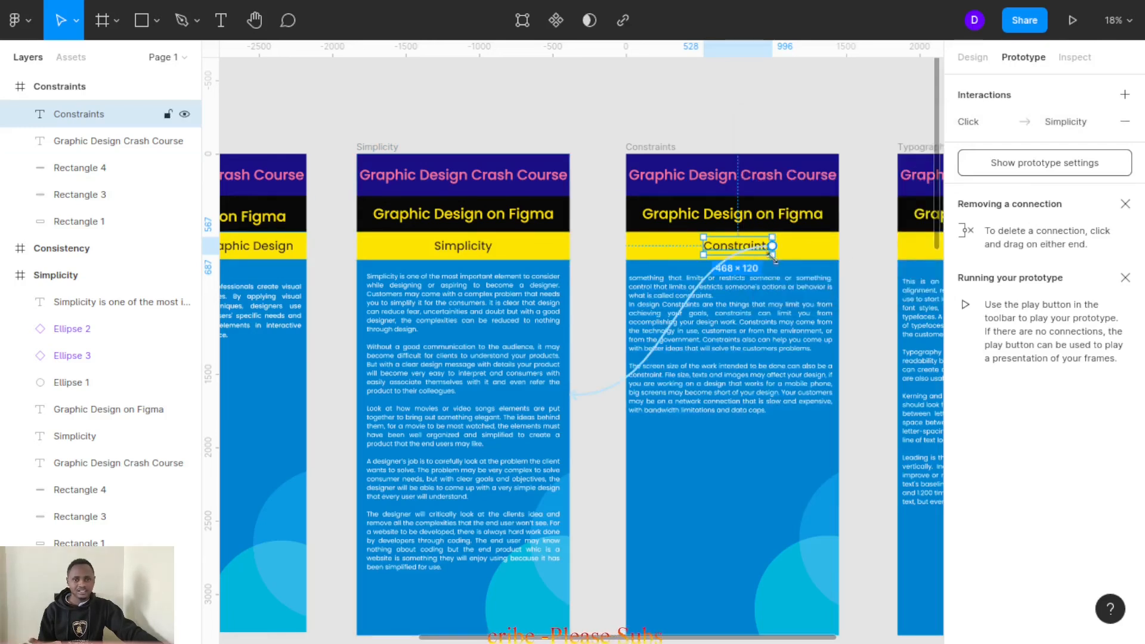
Step: Link the Graphic Design on Figma heading in the Constraints frame to the Typography frame with Smart animate
{"action": "left_click", "coordinate": [822, 220]}
{"action": "left_click_drag", "start_coordinate": [839, 217], "coordinate": [906, 258]}
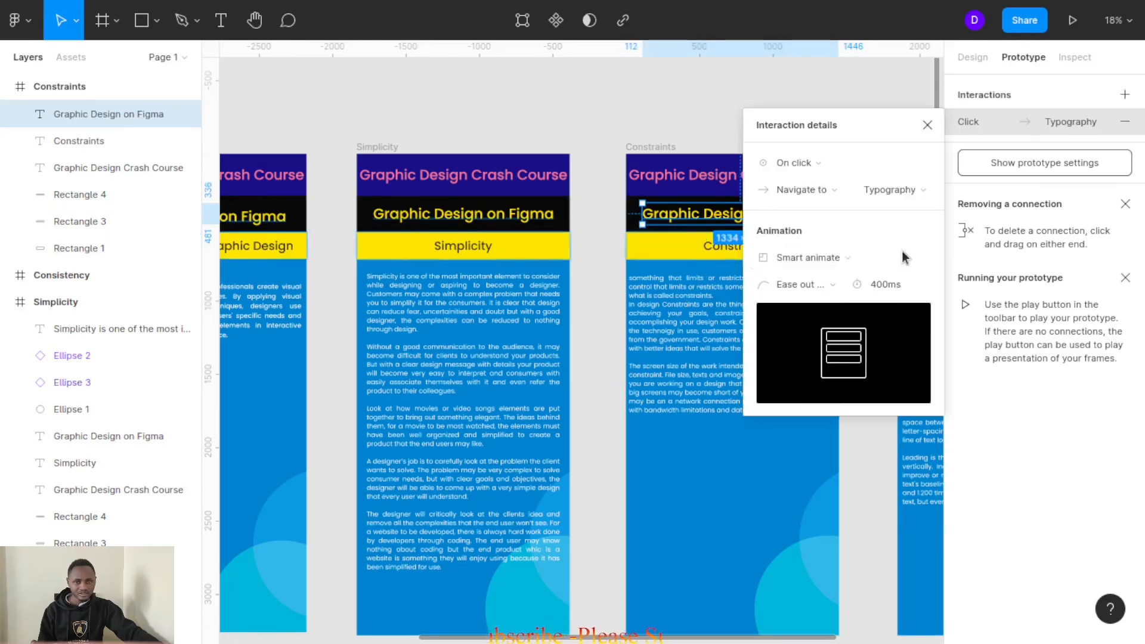
{"action": "left_click", "coordinate": [927, 126]}
Step: Examine the Typography frame and the second row of Problem Solving, Consistency, Hierarchy and Design Thinking and Research frames
{"action": "scroll", "coordinate": [841, 259], "scroll_direction": "right", "scroll_amount": 5}
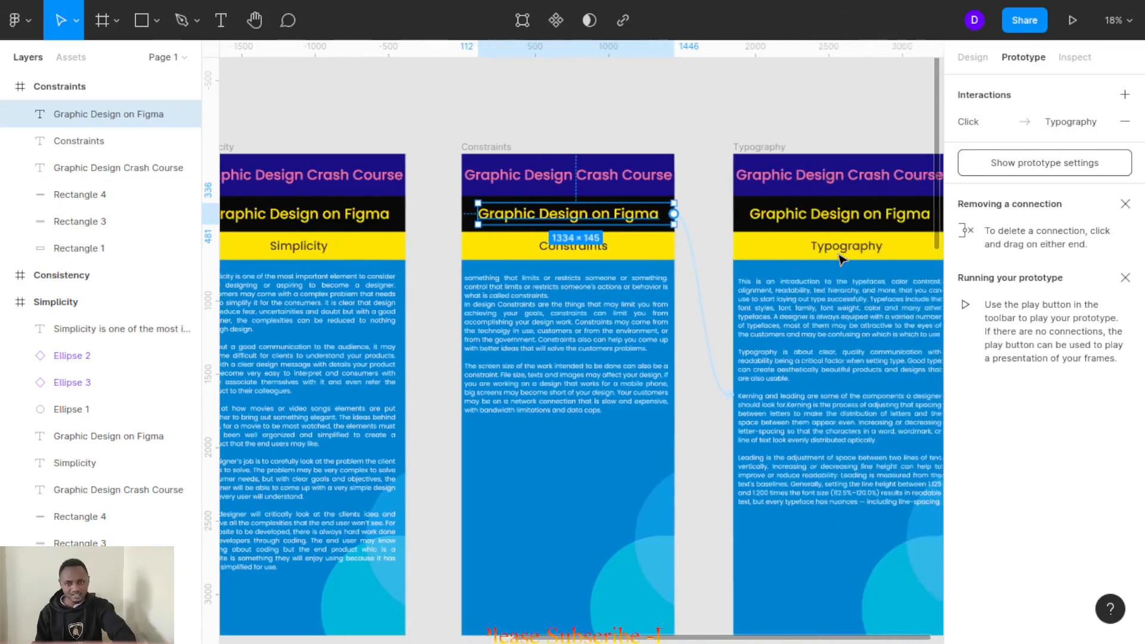
{"action": "scroll", "coordinate": [841, 259], "scroll_direction": "down", "scroll_amount": 5}
{"action": "scroll", "coordinate": [842, 259], "scroll_direction": "left", "scroll_amount": 5}
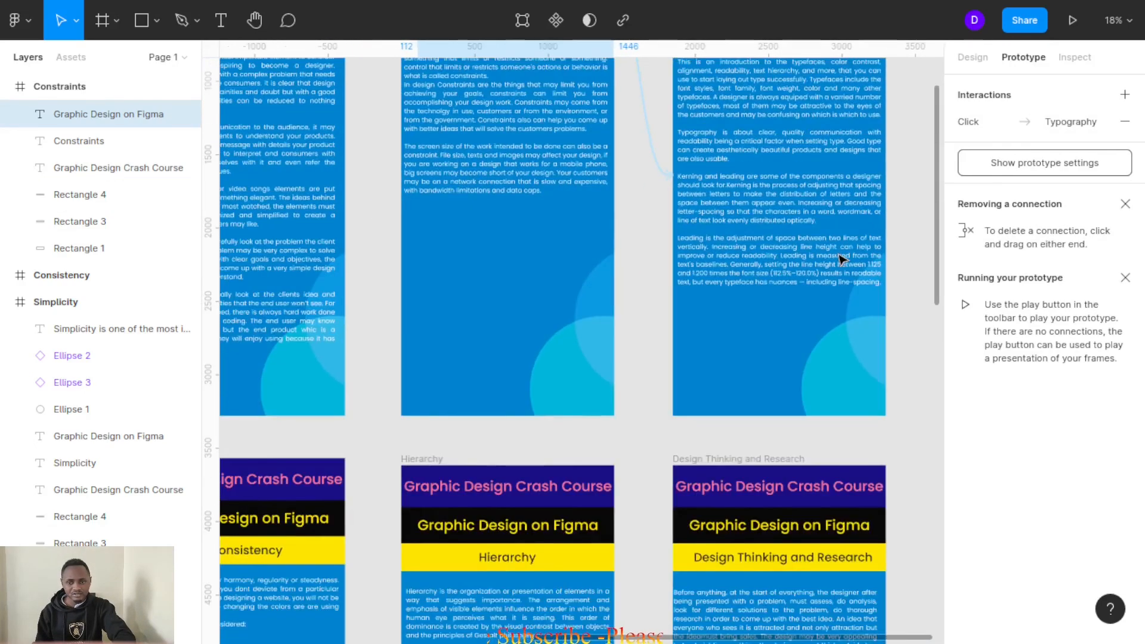
{"action": "scroll", "coordinate": [841, 259], "scroll_direction": "up", "scroll_amount": 2}
{"action": "scroll", "coordinate": [841, 259], "scroll_direction": "up", "scroll_amount": 2}
{"action": "scroll", "coordinate": [841, 259], "scroll_direction": "right", "scroll_amount": 1}
{"action": "scroll", "coordinate": [841, 259], "scroll_direction": "down", "scroll_amount": 6}
{"action": "scroll", "coordinate": [841, 260], "scroll_direction": "left", "scroll_amount": 5}
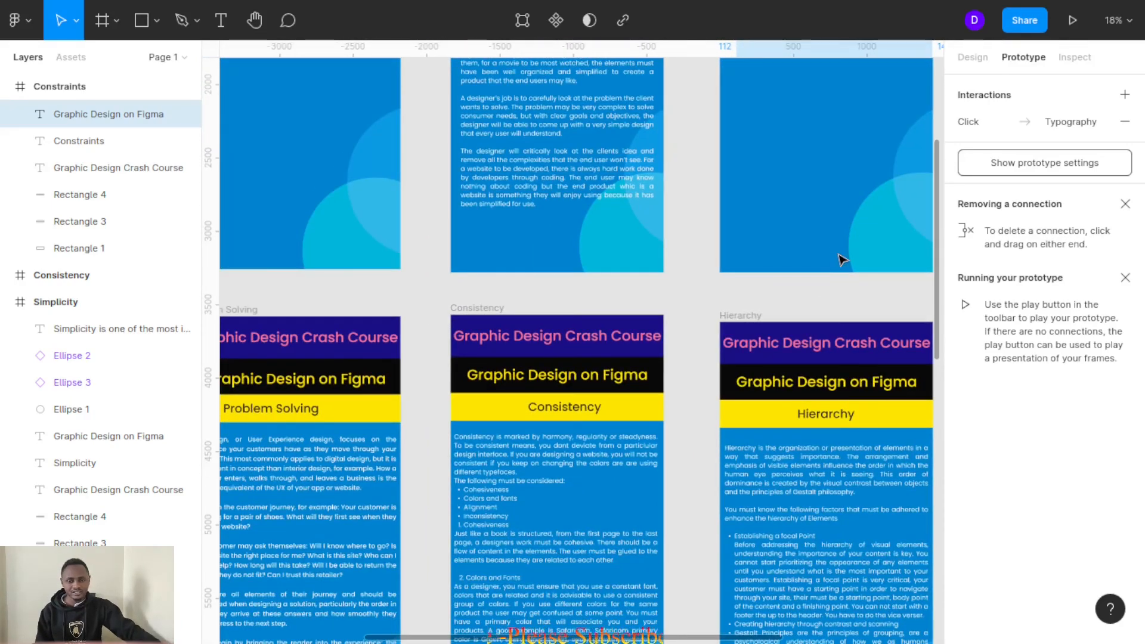
{"action": "scroll", "coordinate": [841, 260], "scroll_direction": "right", "scroll_amount": 5}
{"action": "scroll", "coordinate": [842, 260], "scroll_direction": "up", "scroll_amount": 1}
{"action": "scroll", "coordinate": [841, 259], "scroll_direction": "down", "scroll_amount": 1}
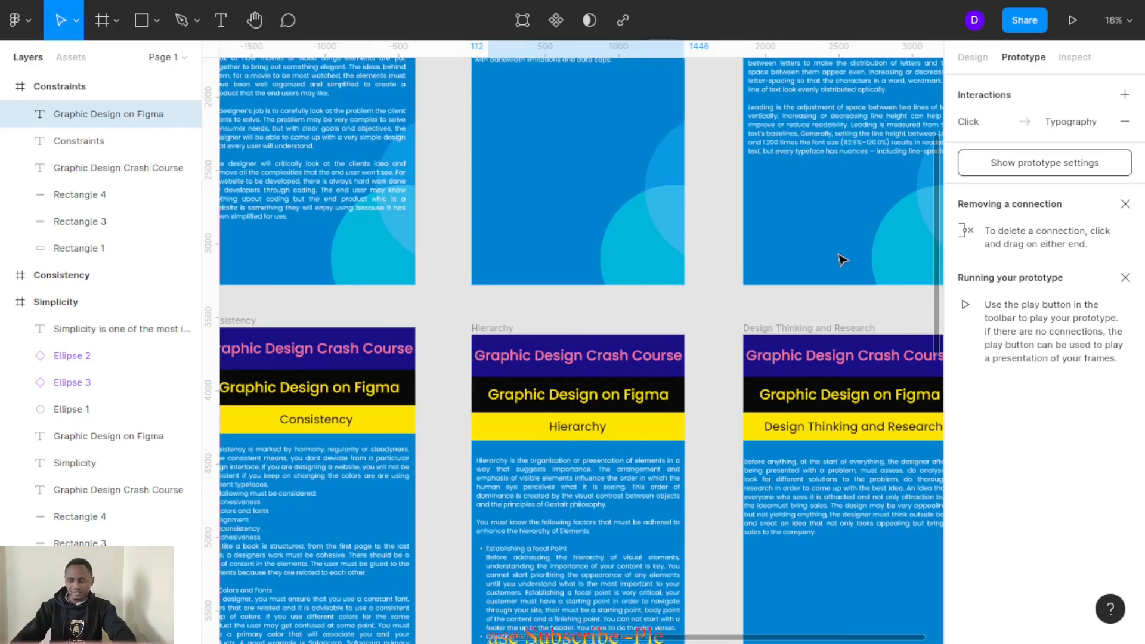
Step: Try to link the Typography heading in the Typography frame to the Must Know Items frame
{"action": "scroll", "coordinate": [841, 260], "scroll_direction": "down", "scroll_amount": 4}
{"action": "scroll", "coordinate": [841, 260], "scroll_direction": "down", "scroll_amount": 5}
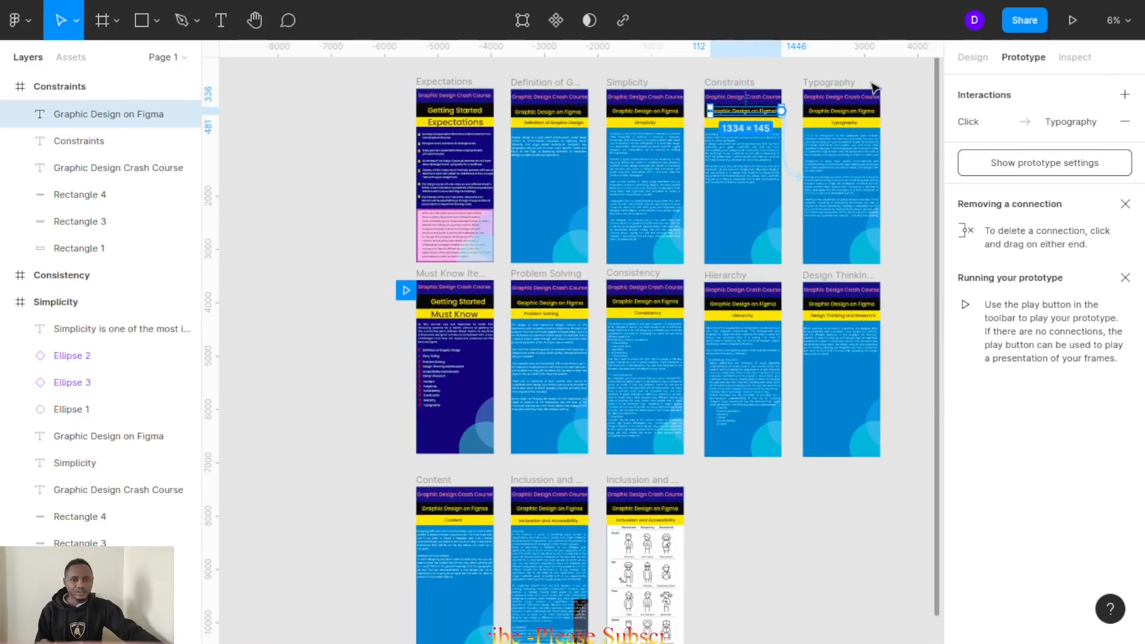
{"action": "left_click", "coordinate": [859, 124]}
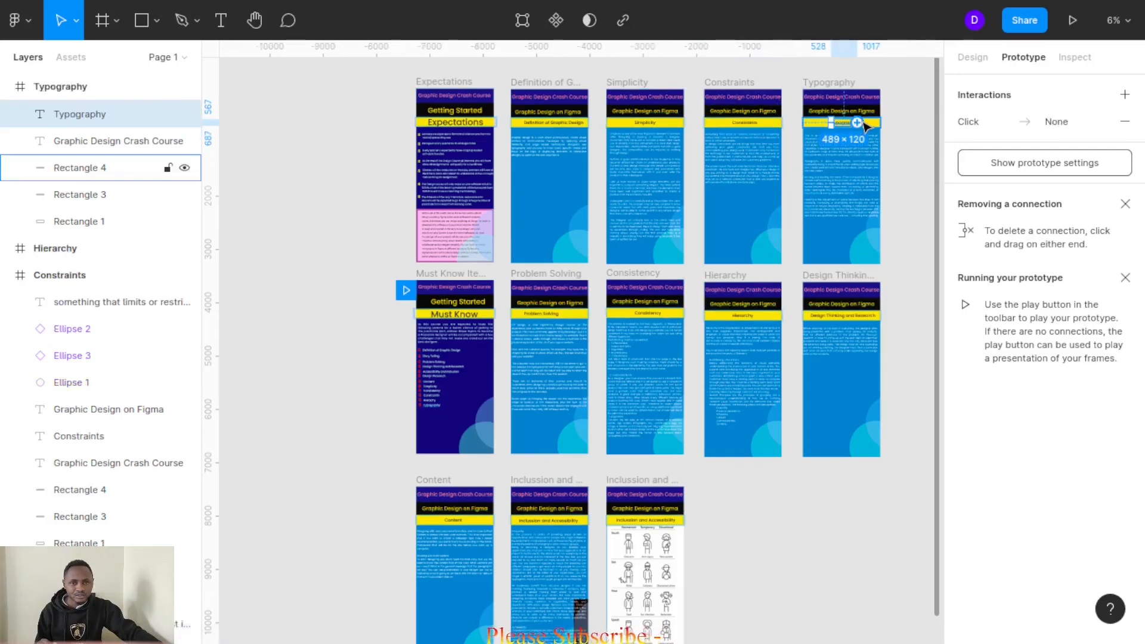
{"action": "left_click_drag", "start_coordinate": [857, 124], "coordinate": [471, 284]}
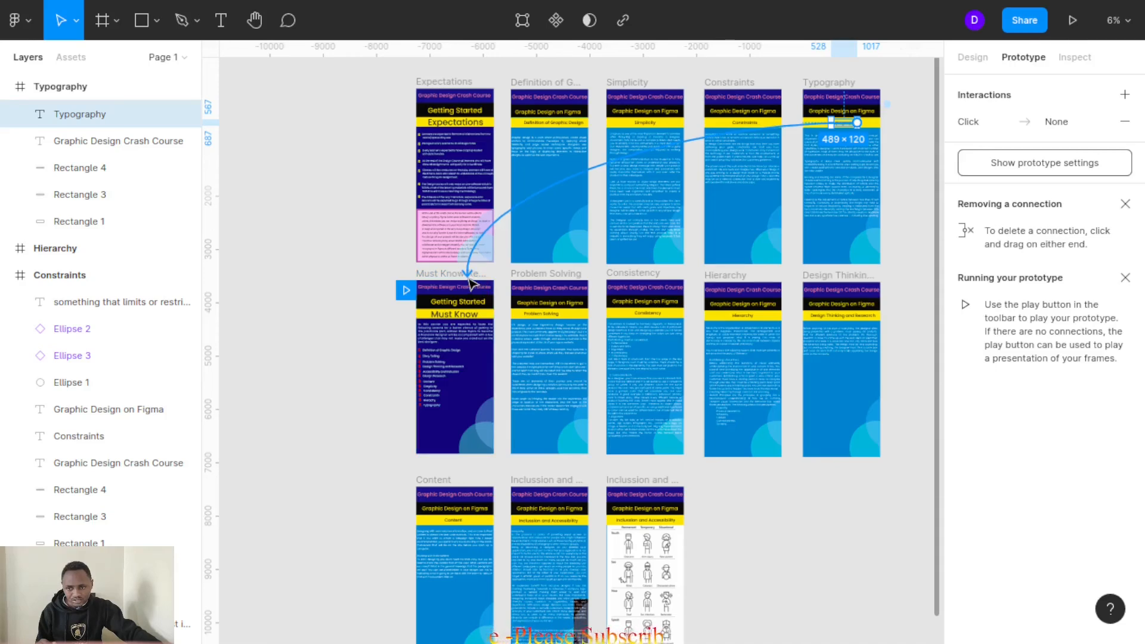
{"action": "left_click_drag", "start_coordinate": [471, 284], "coordinate": [471, 284]}
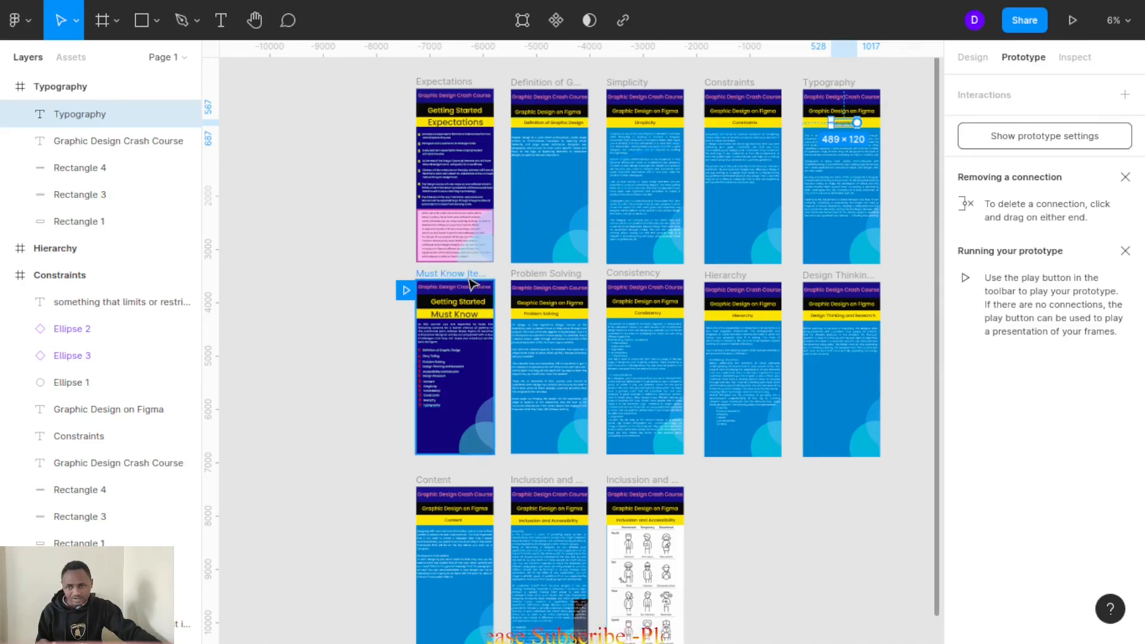
Step: Link the Must Know heading to the Problem Solving frame, navigating on click with Smart animate
{"action": "left_click", "coordinate": [464, 316]}
{"action": "left_click_drag", "start_coordinate": [486, 314], "coordinate": [530, 320]}
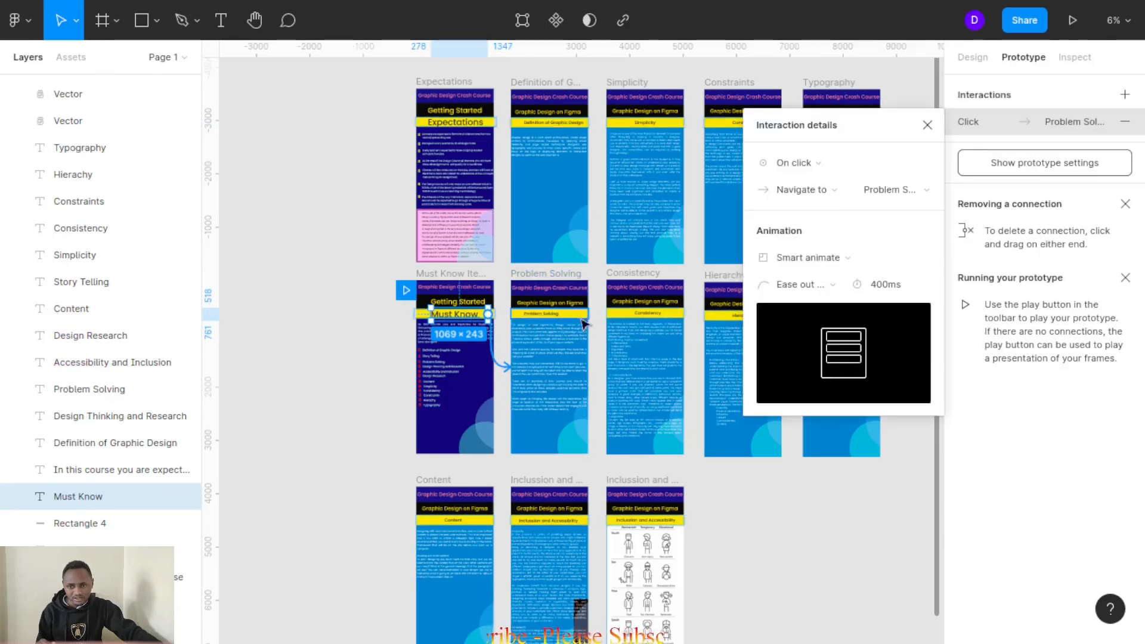
{"action": "left_click", "coordinate": [928, 122]}
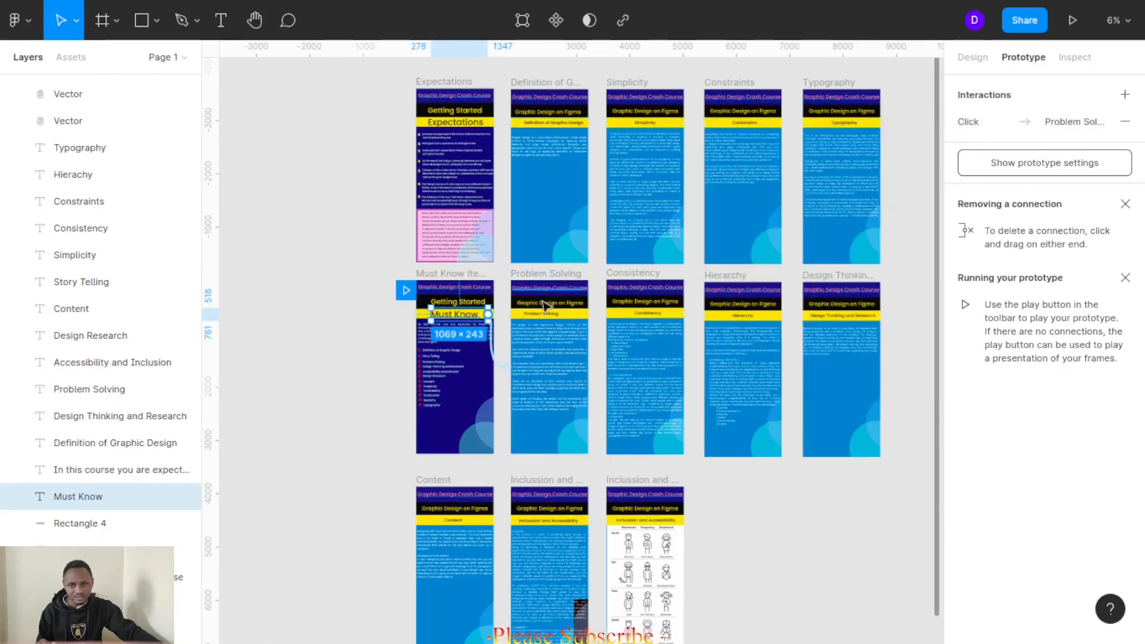
Step: Link the Graphic Design on Figma heading in the Problem Solving frame to the Consistency frame, navigating on click with Smart animate
{"action": "left_click", "coordinate": [567, 309]}
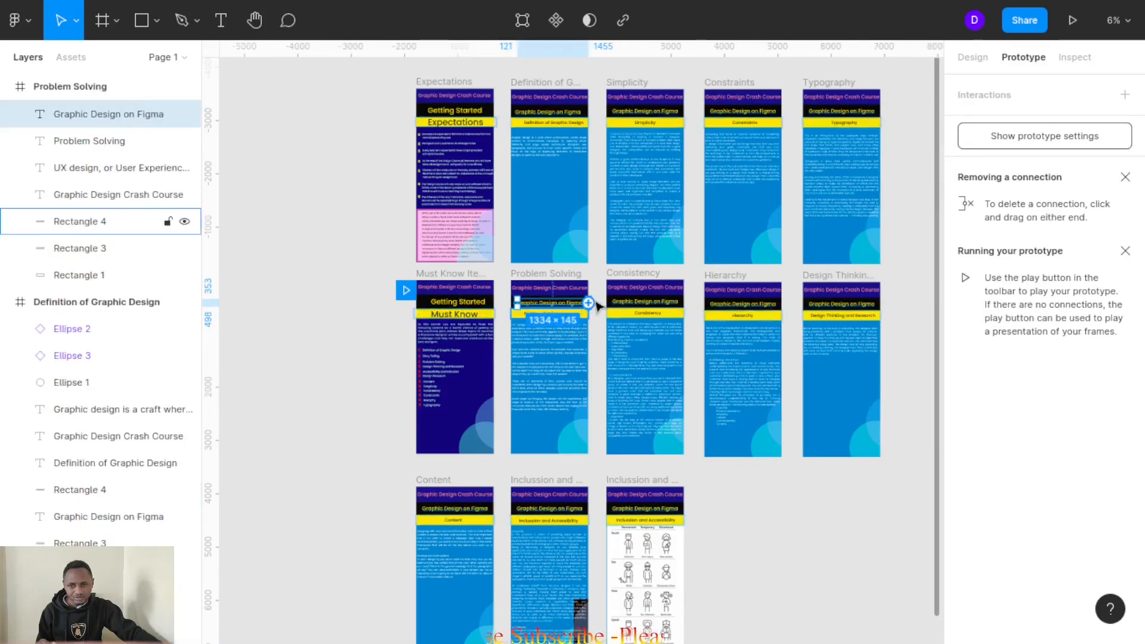
{"action": "left_click_drag", "start_coordinate": [611, 311], "coordinate": [614, 317]}
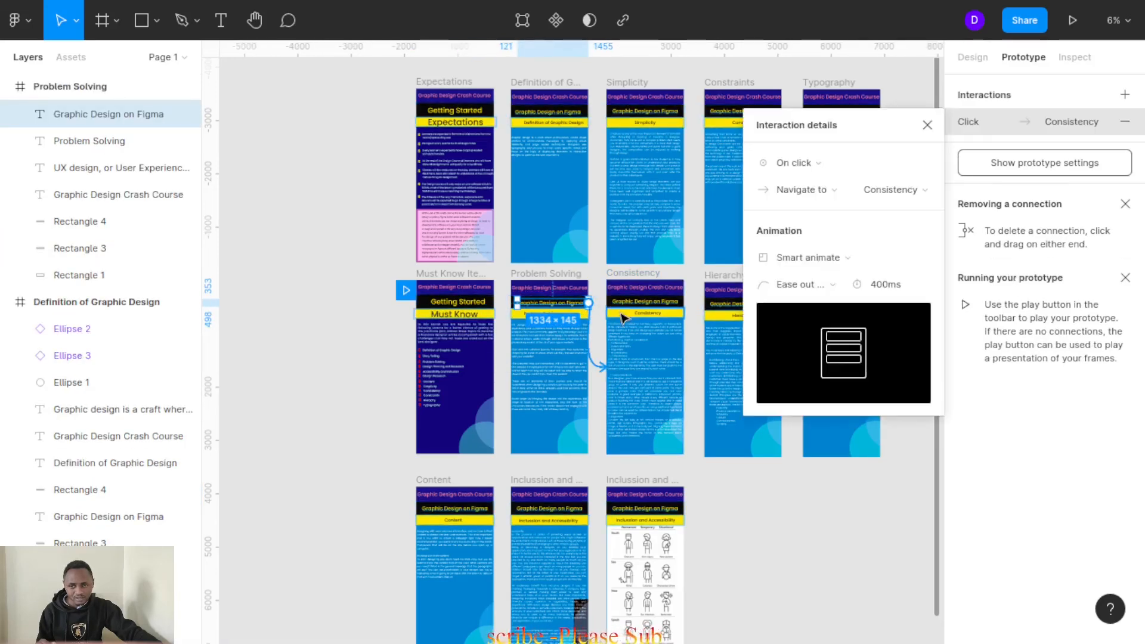
{"action": "left_click", "coordinate": [926, 125]}
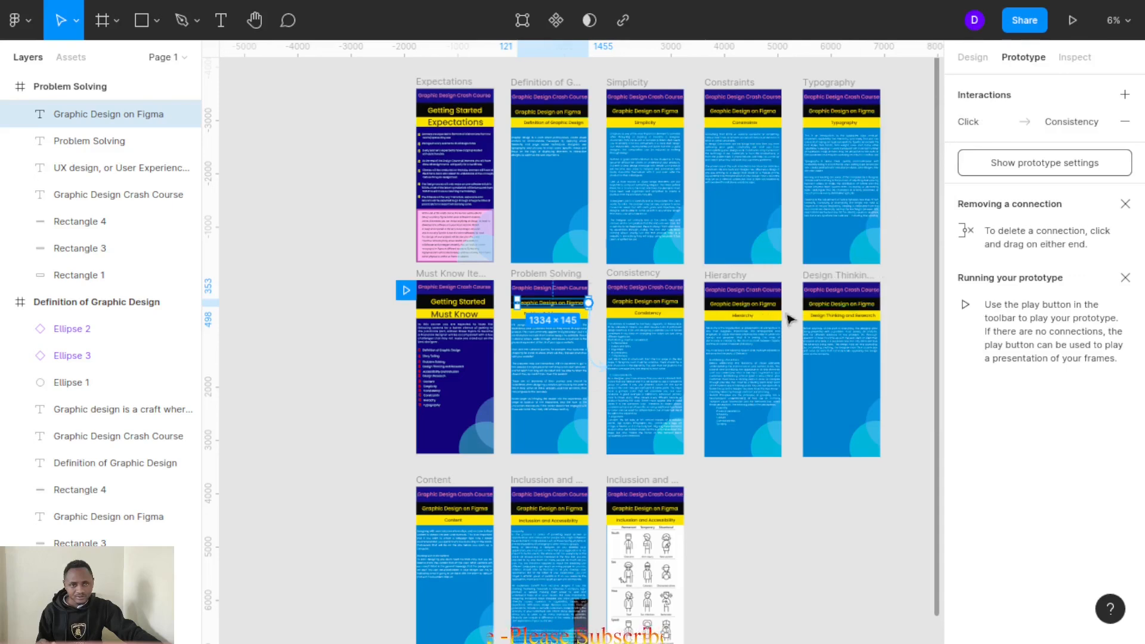
Step: Link the Graphic Design on Figma heading in the Hierarchy frame to the Design Thinking and Research frame, on click with Smart animate
{"action": "left_click", "coordinate": [757, 305]}
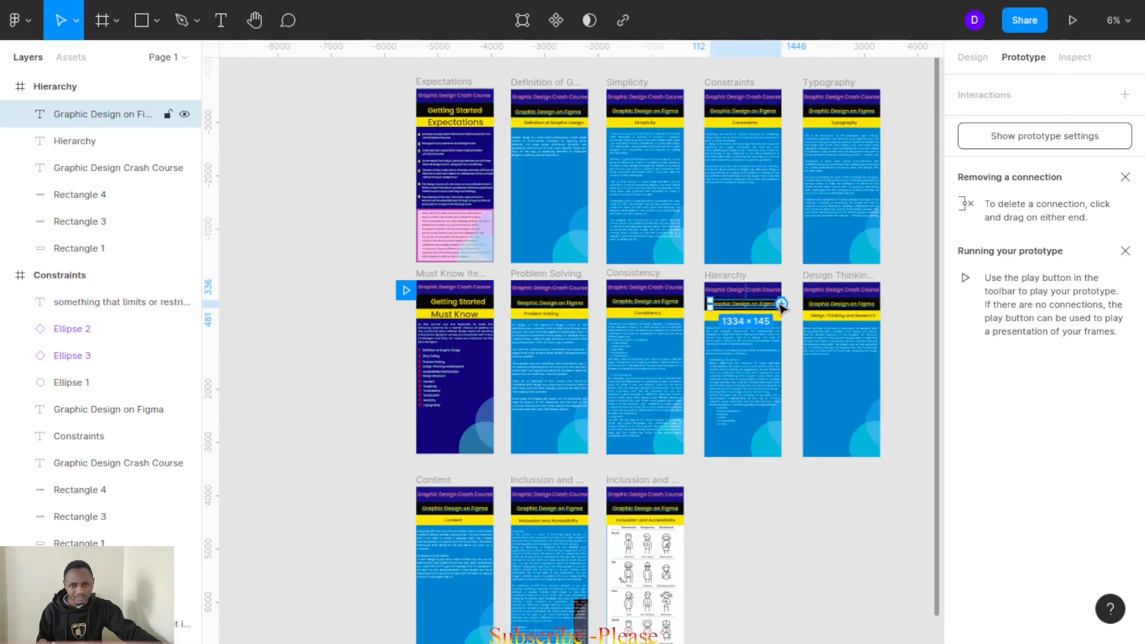
{"action": "left_click_drag", "start_coordinate": [782, 304], "coordinate": [804, 340]}
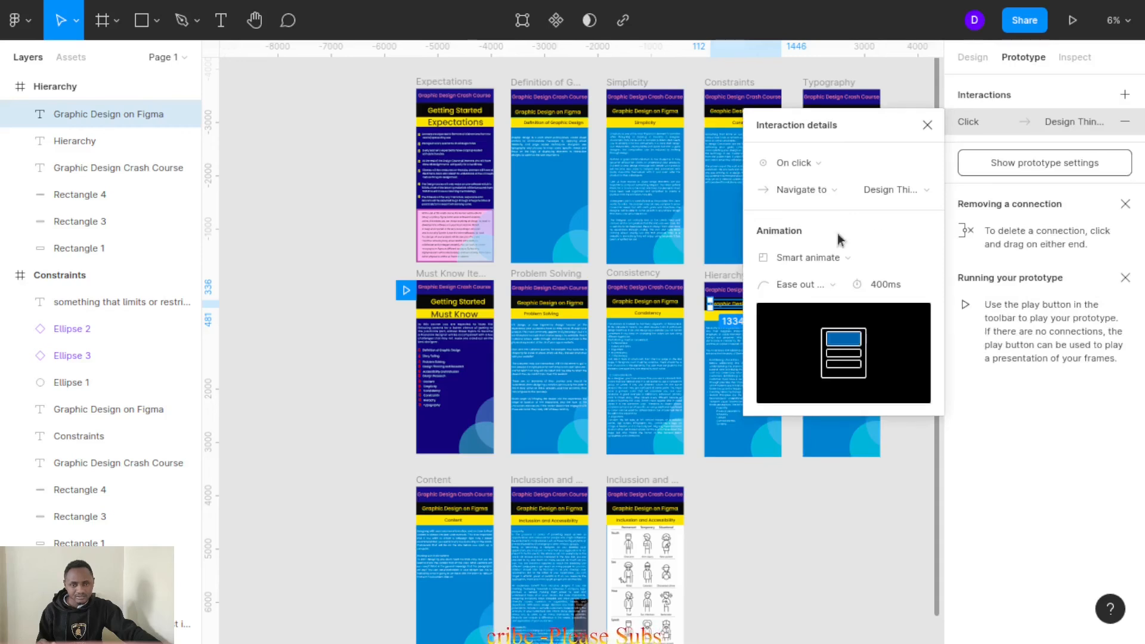
{"action": "left_click", "coordinate": [927, 124]}
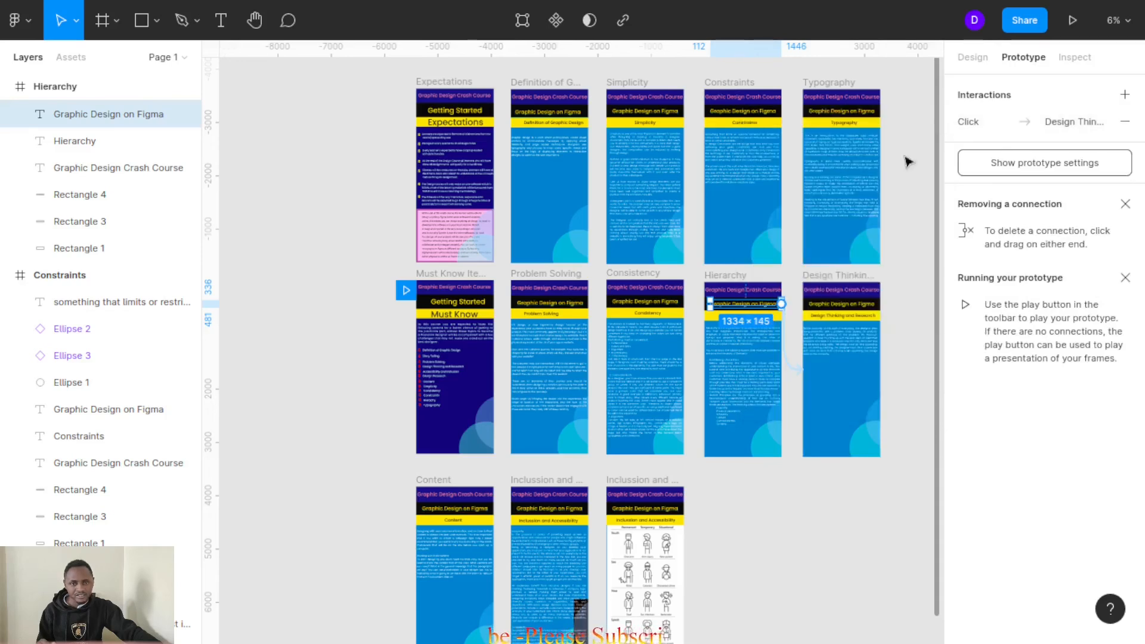
Step: Link the Consistency heading to the Hierarchy frame with an On click, Instant interaction
{"action": "left_click", "coordinate": [654, 313]}
{"action": "left_click_drag", "start_coordinate": [661, 312], "coordinate": [714, 344]}
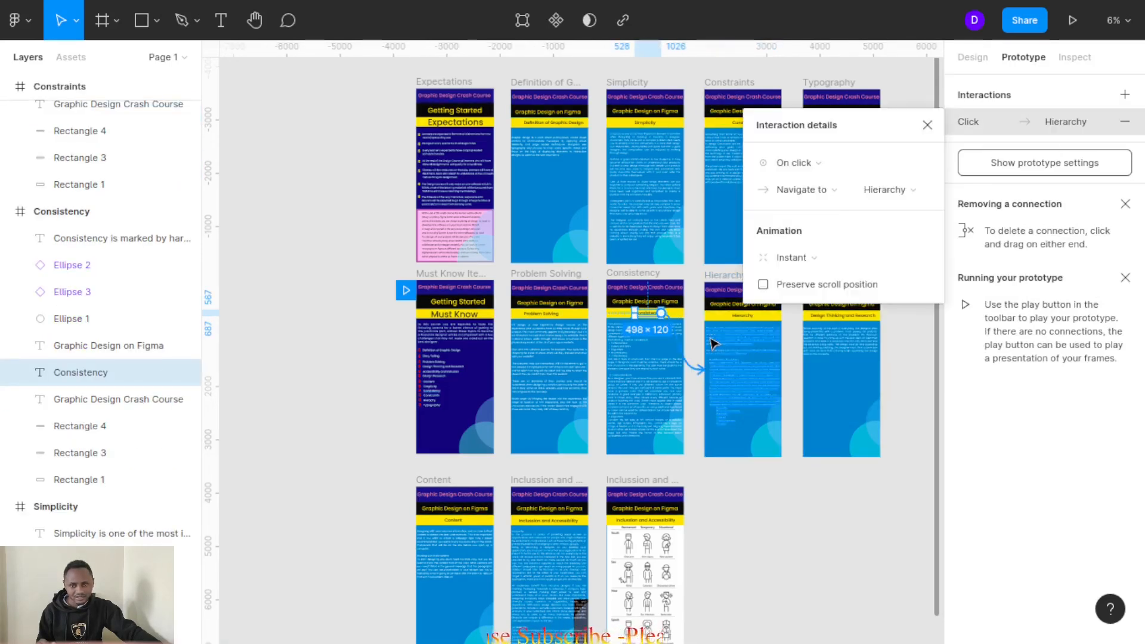
{"action": "left_click", "coordinate": [935, 126]}
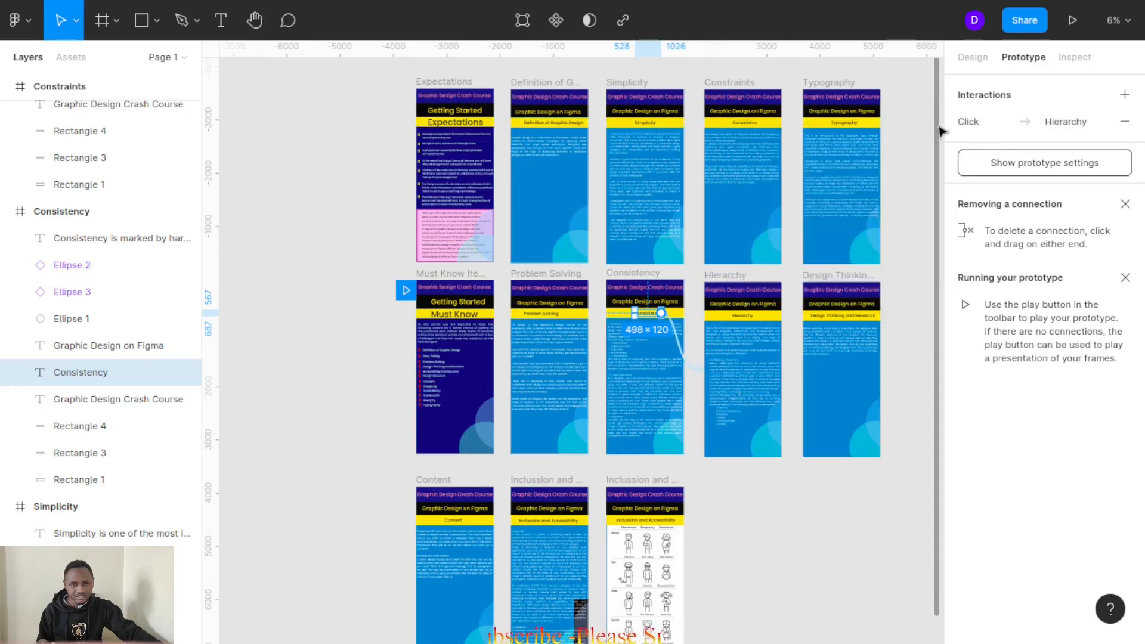
{"action": "left_click", "coordinate": [795, 350]}
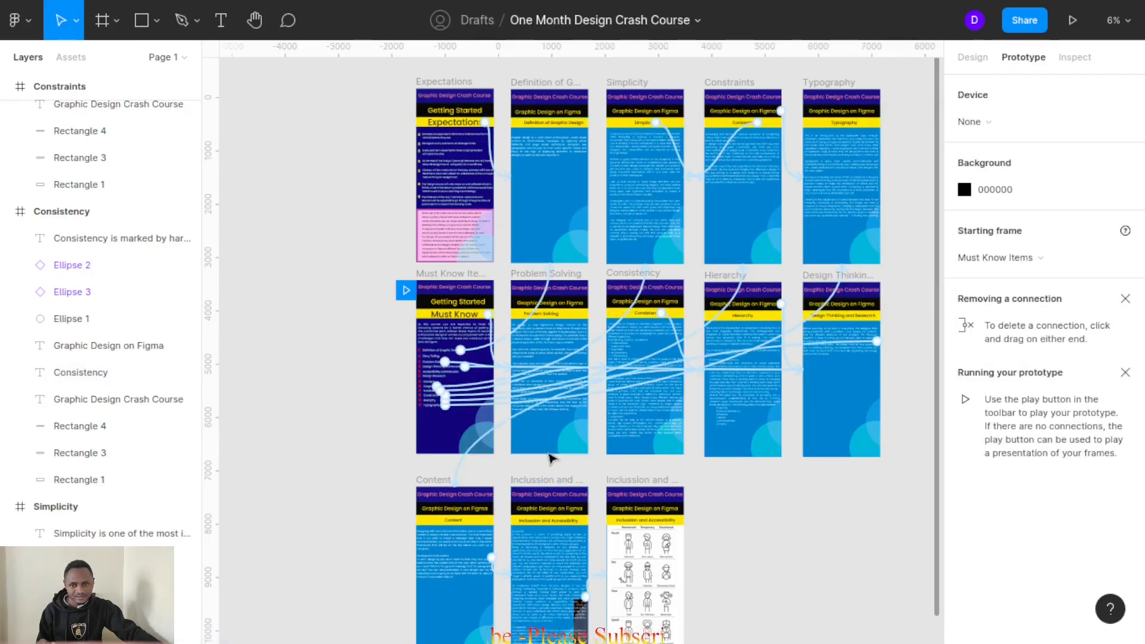
Step: Add an On drag interaction with Smart animate from the already linked object in the Design Thinking and Research frame to the Content frame
{"action": "scroll", "coordinate": [549, 450], "scroll_direction": "down", "scroll_amount": 2}
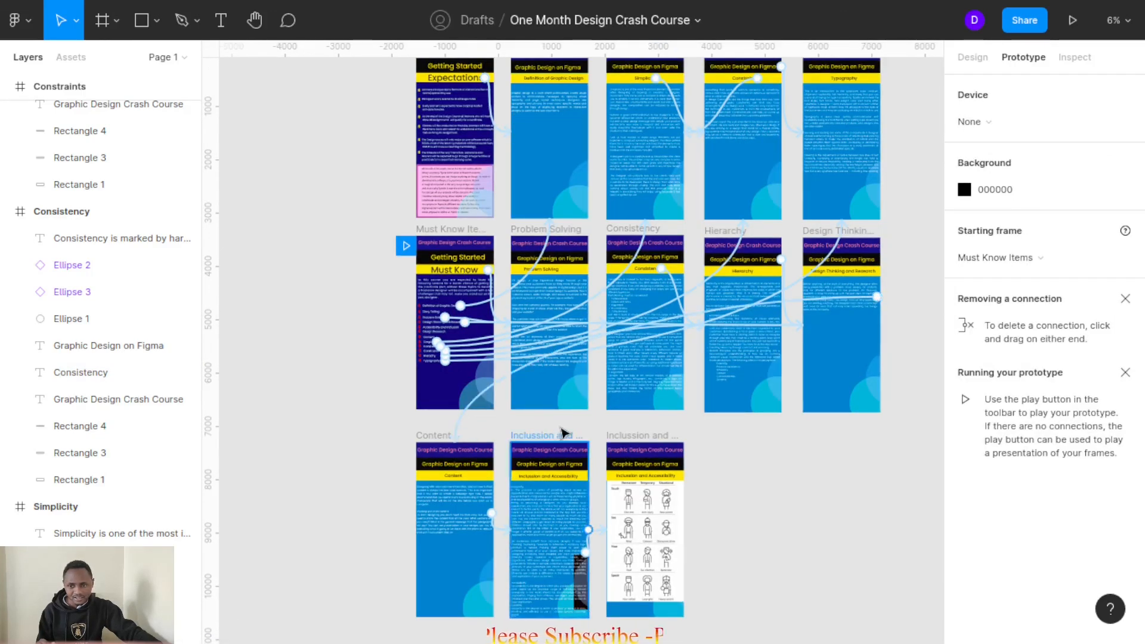
{"action": "scroll", "coordinate": [564, 431], "scroll_direction": "down", "scroll_amount": 3}
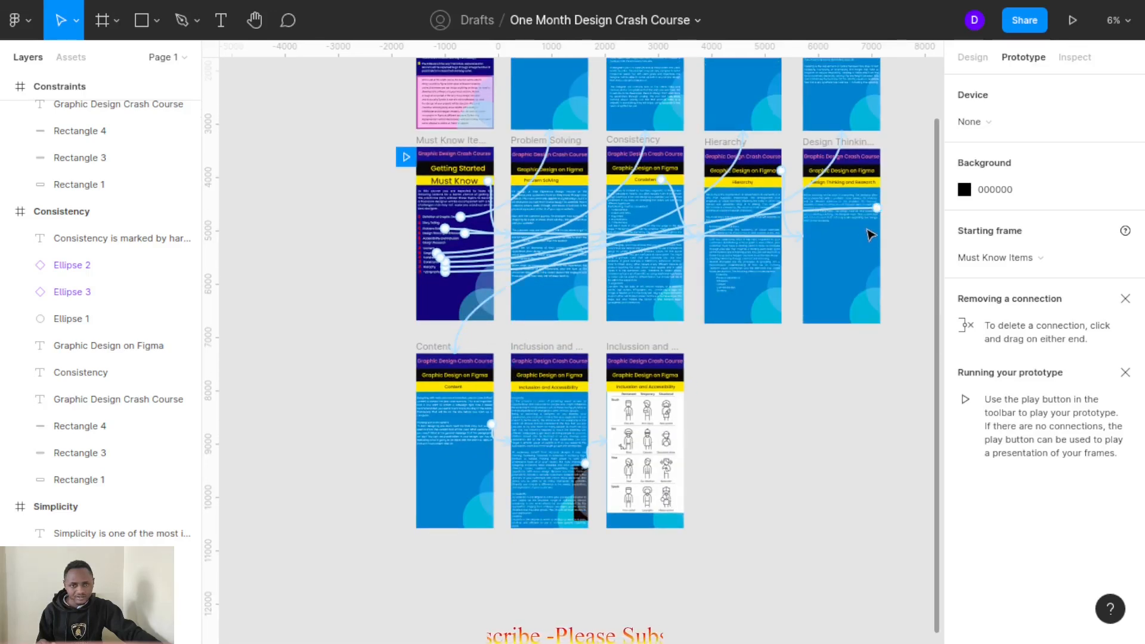
{"action": "left_click_drag", "start_coordinate": [876, 208], "coordinate": [465, 362]}
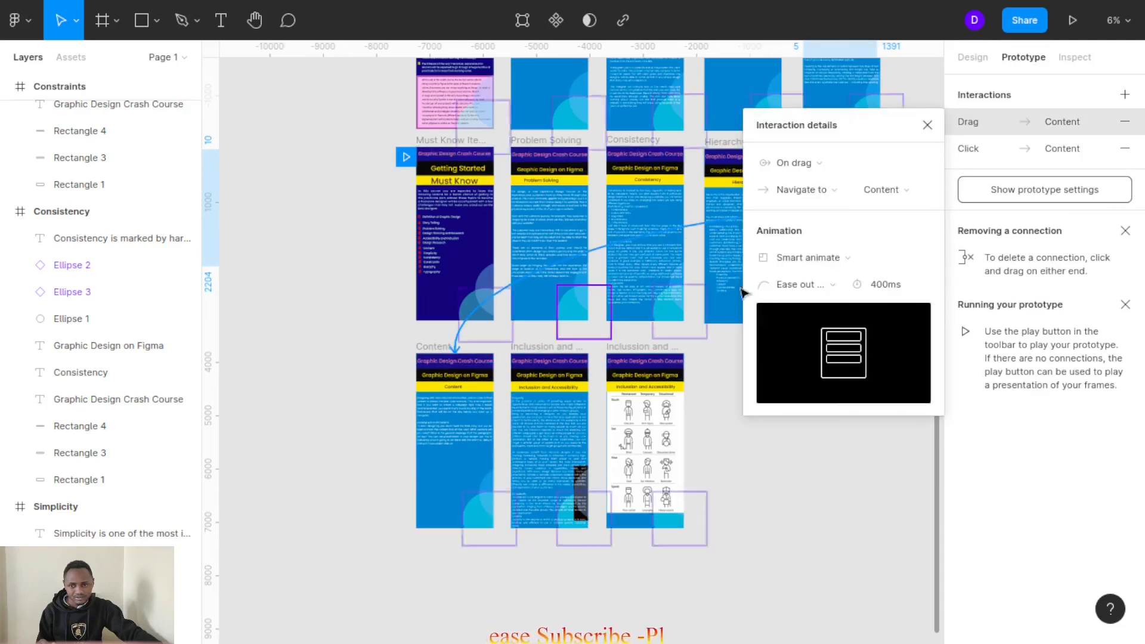
{"action": "left_click", "coordinate": [927, 128]}
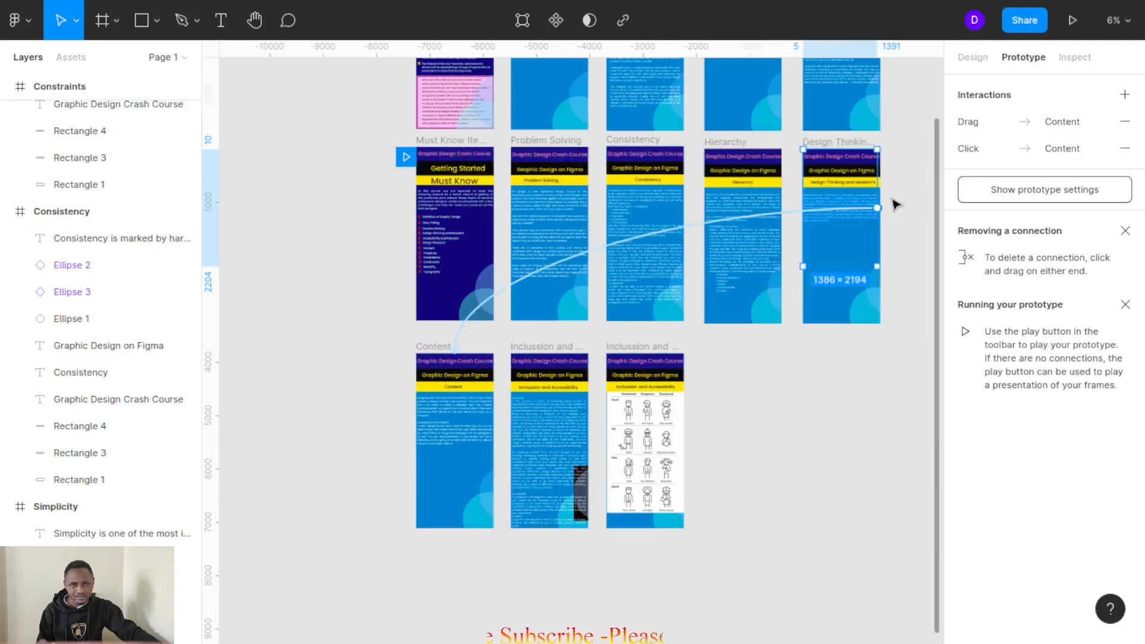
Step: Link the Content frame's header to the first Inclussion and Accessibility frame, and that frame's Graphic Design on Figma heading to the second with Smart animate
{"action": "left_click", "coordinate": [475, 361]}
{"action": "left_click_drag", "start_coordinate": [494, 366], "coordinate": [527, 397]}
{"action": "left_click", "coordinate": [578, 377]}
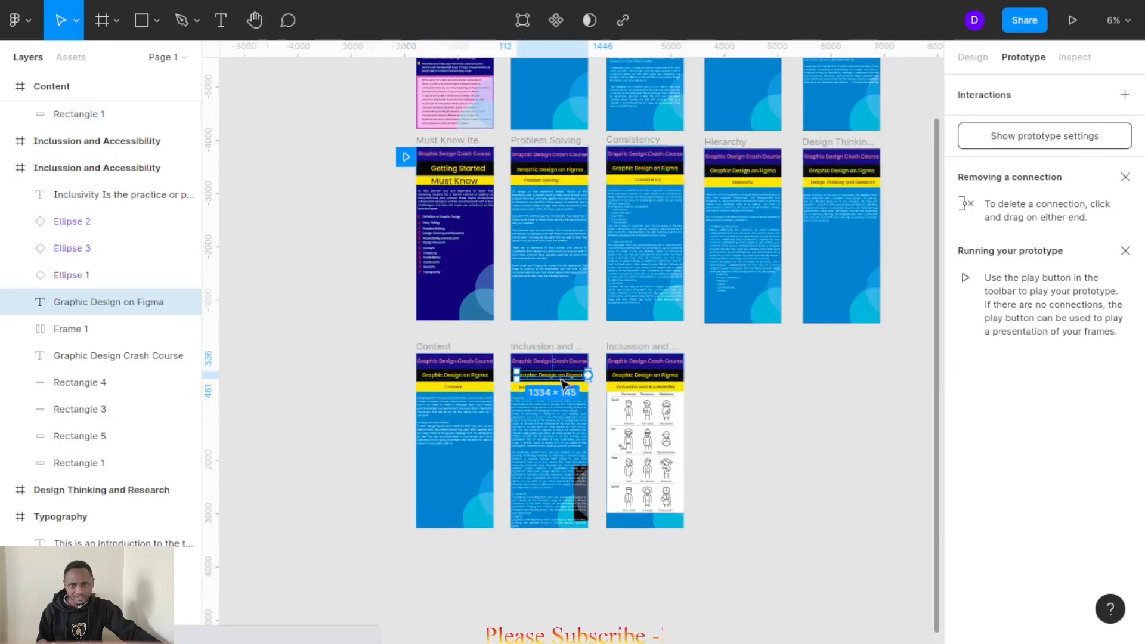
{"action": "left_click_drag", "start_coordinate": [588, 375], "coordinate": [614, 382]}
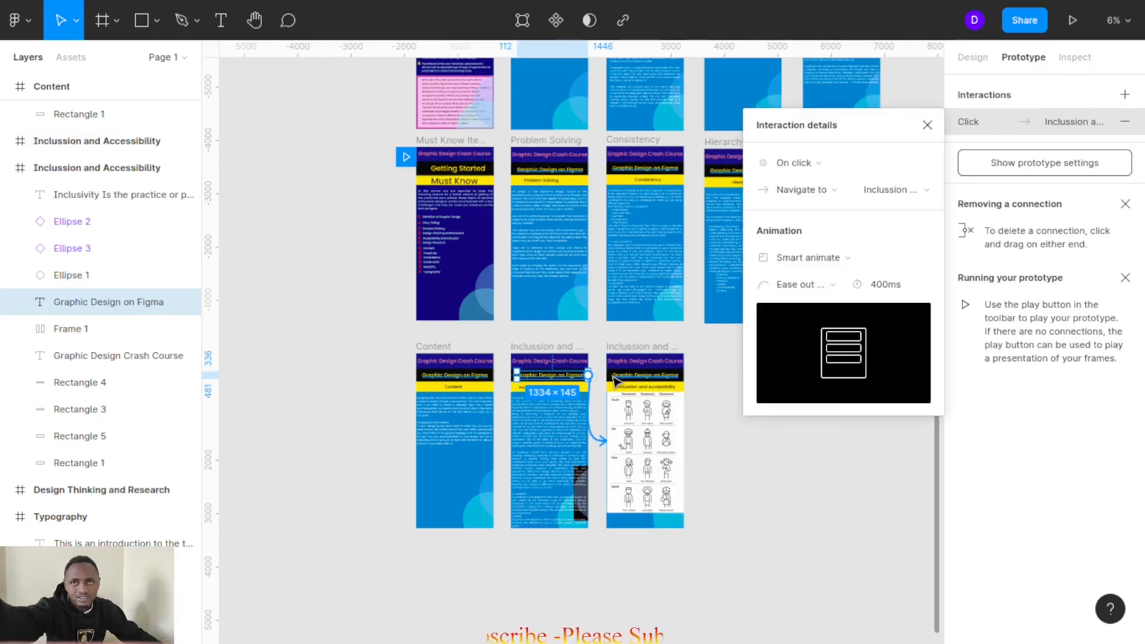
{"action": "left_click", "coordinate": [739, 488]}
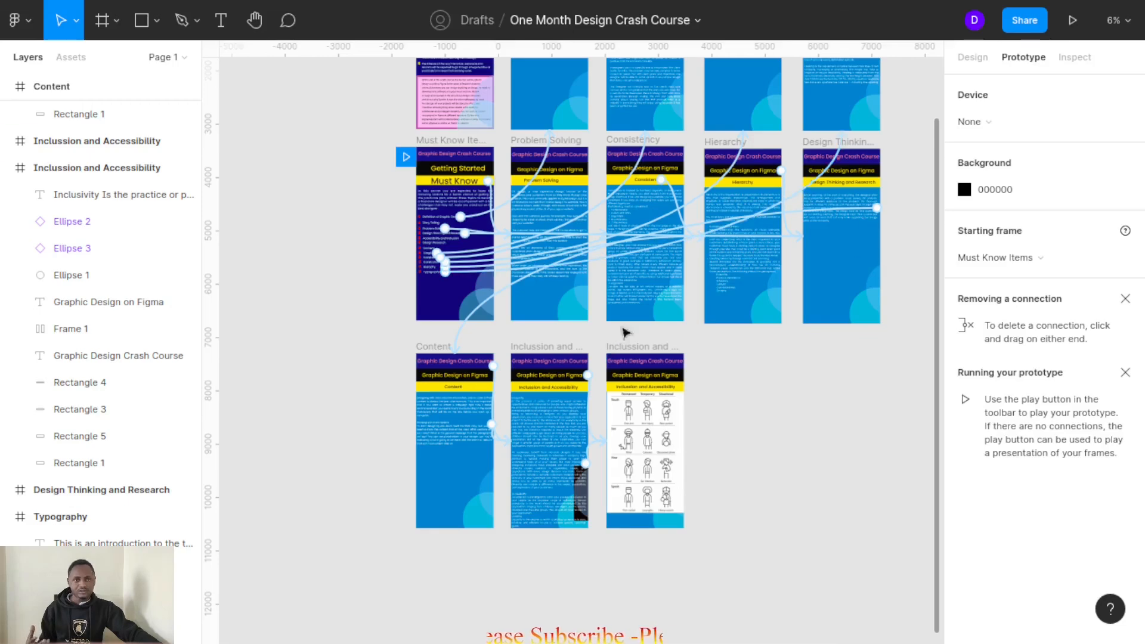
Step: Play the prototype from the Must Know Items frame and advance to the Expectations frame
{"action": "scroll", "coordinate": [711, 322], "scroll_direction": "up", "scroll_amount": 3}
{"action": "scroll", "coordinate": [712, 322], "scroll_direction": "up", "scroll_amount": 2}
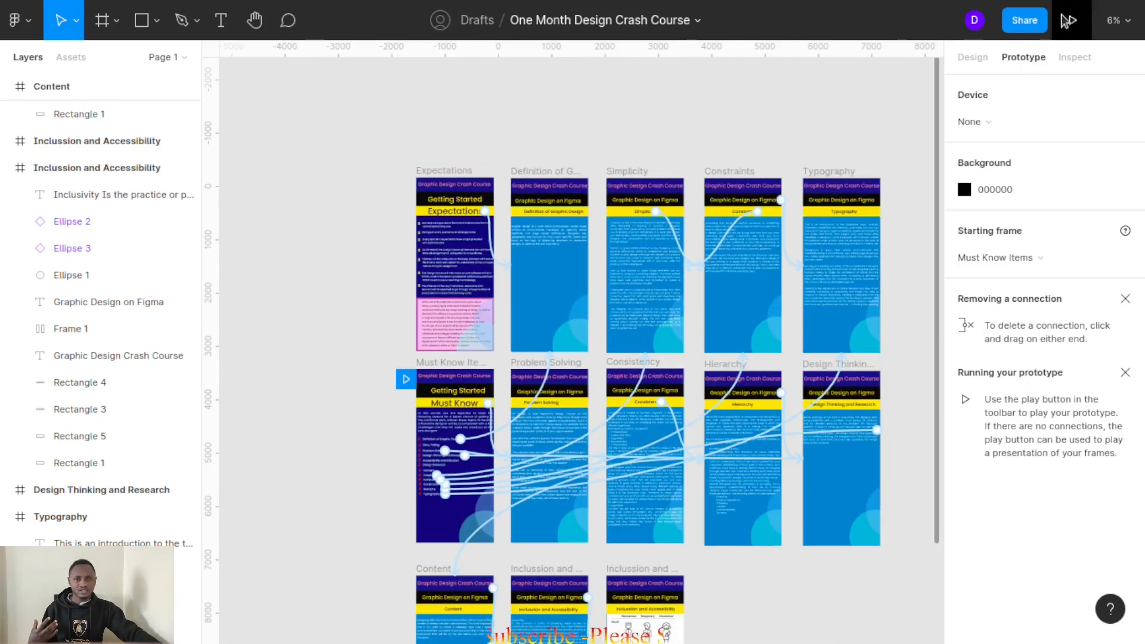
{"action": "left_click", "coordinate": [1079, 22]}
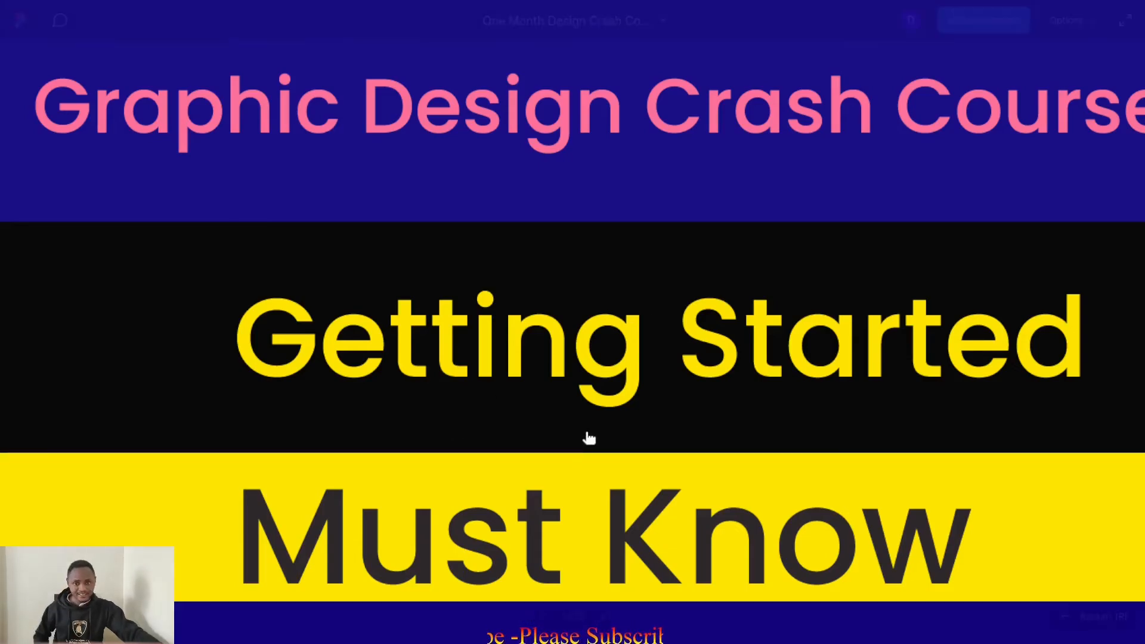
{"action": "scroll", "coordinate": [590, 437], "scroll_direction": "down", "scroll_amount": 1}
{"action": "left_click", "coordinate": [610, 308]}
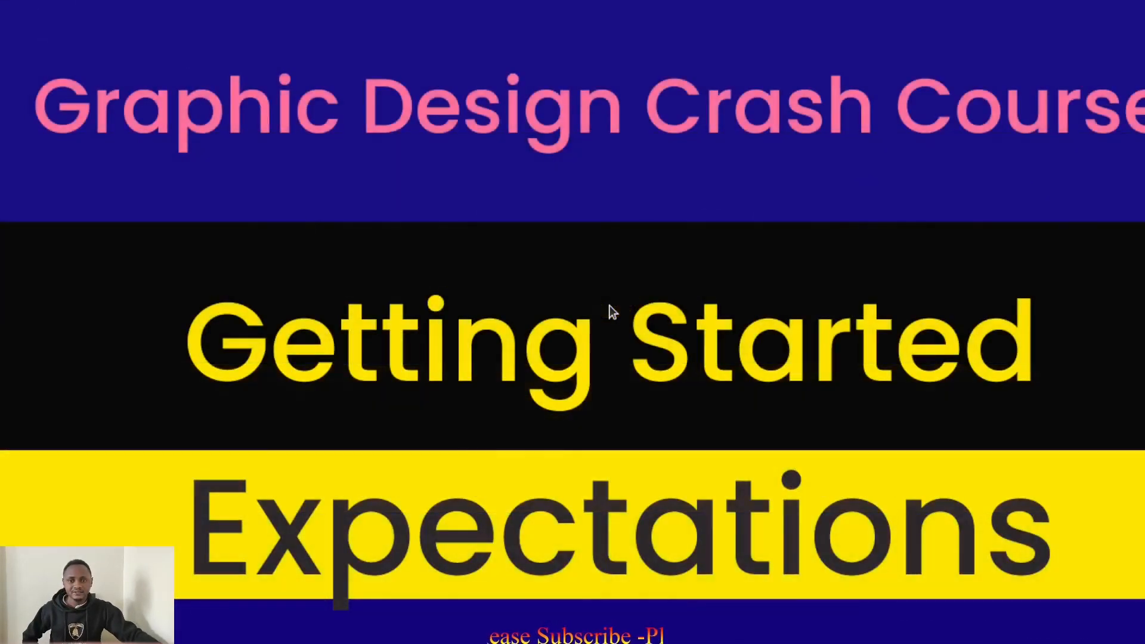
{"action": "scroll", "coordinate": [551, 528], "scroll_direction": "down", "scroll_amount": 2}
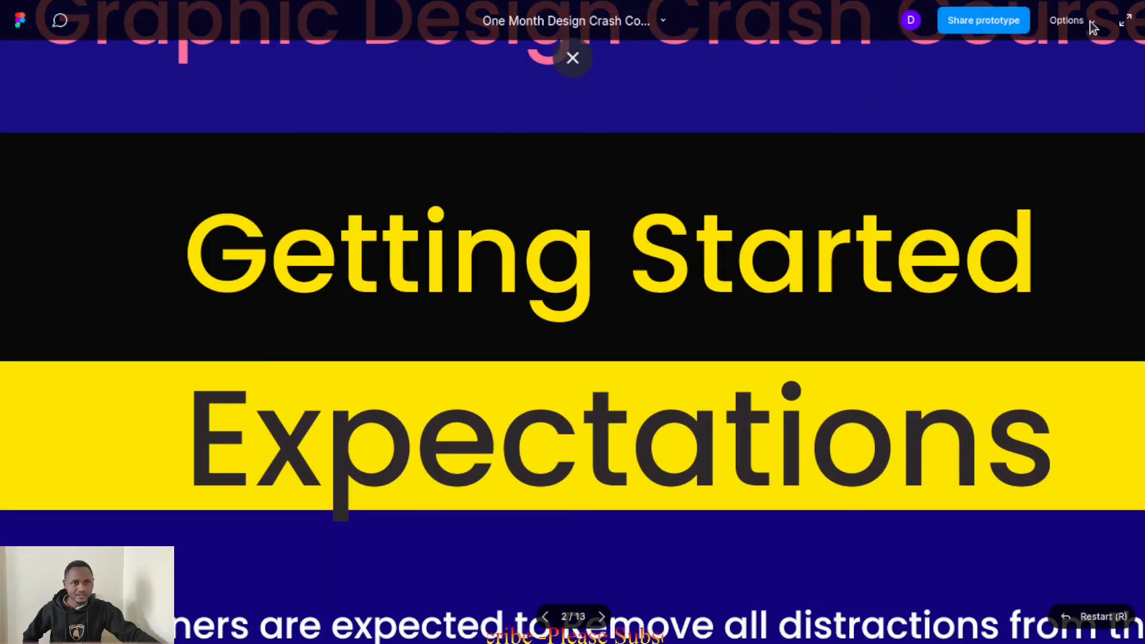
Step: Show the prototype in full screen and set its scaling to Fill – Scale down or up to fill
{"action": "left_click", "coordinate": [1124, 21]}
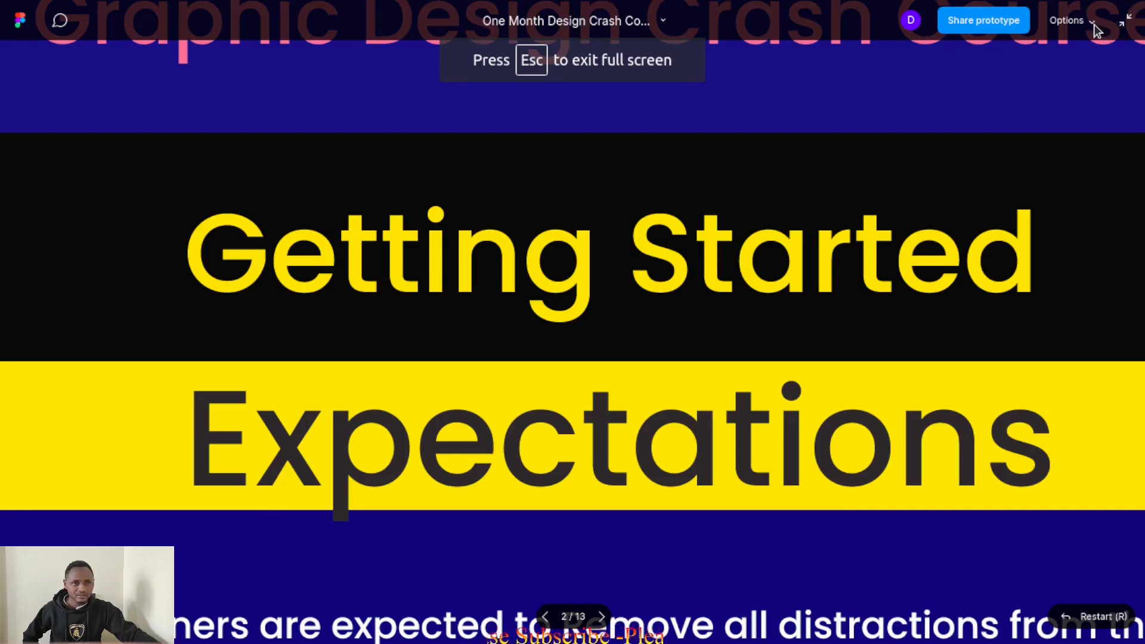
{"action": "left_click", "coordinate": [1094, 24]}
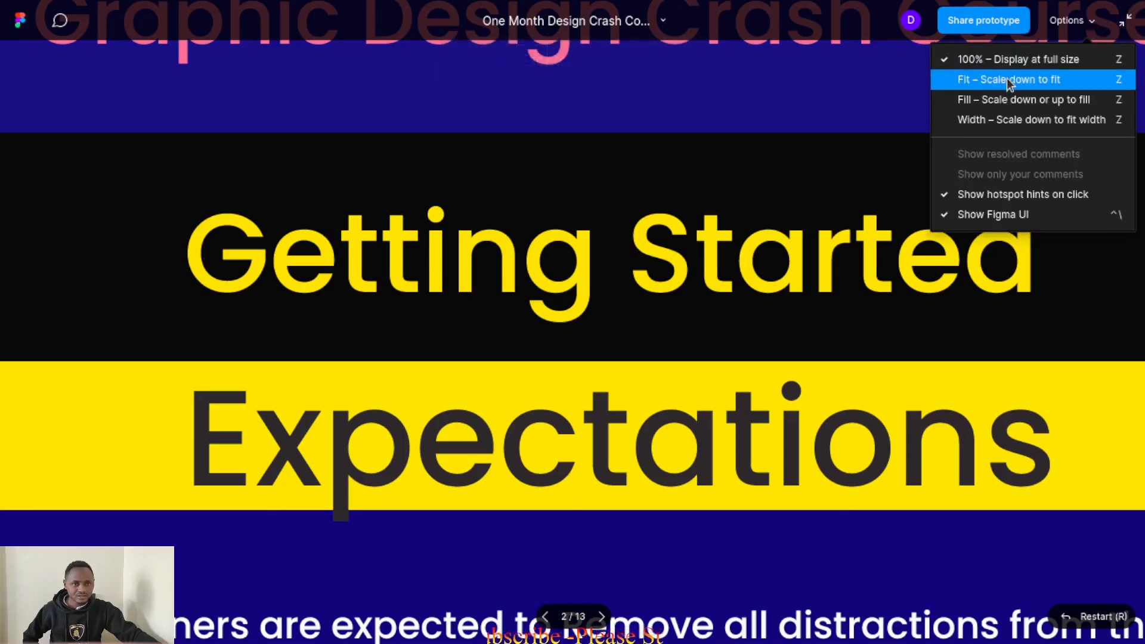
{"action": "left_click", "coordinate": [1012, 60]}
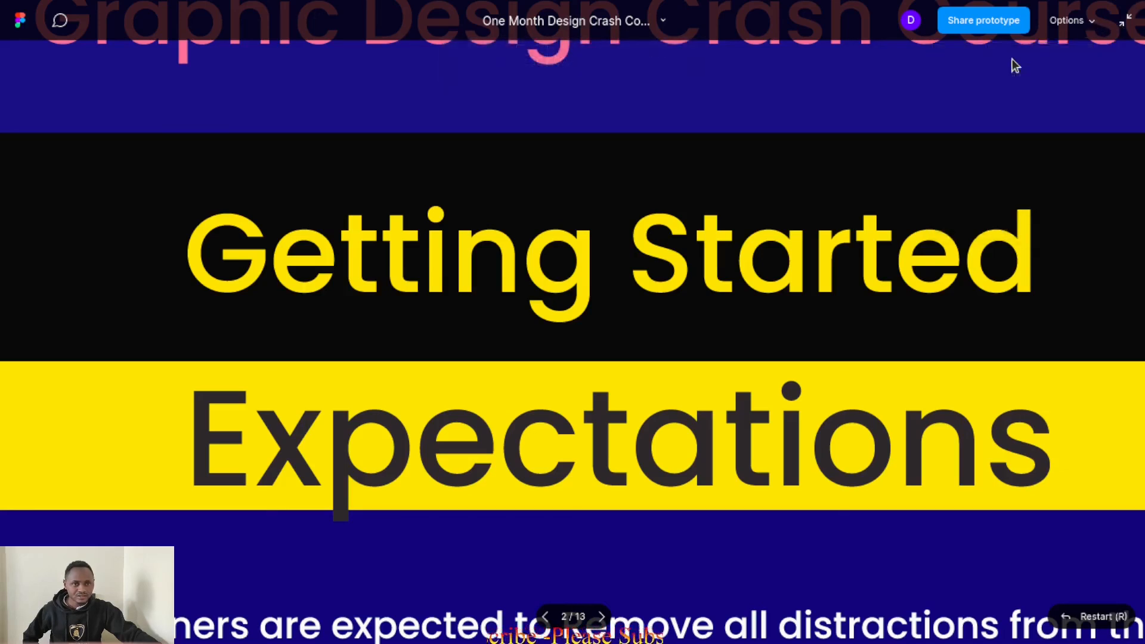
{"action": "left_click", "coordinate": [1090, 23]}
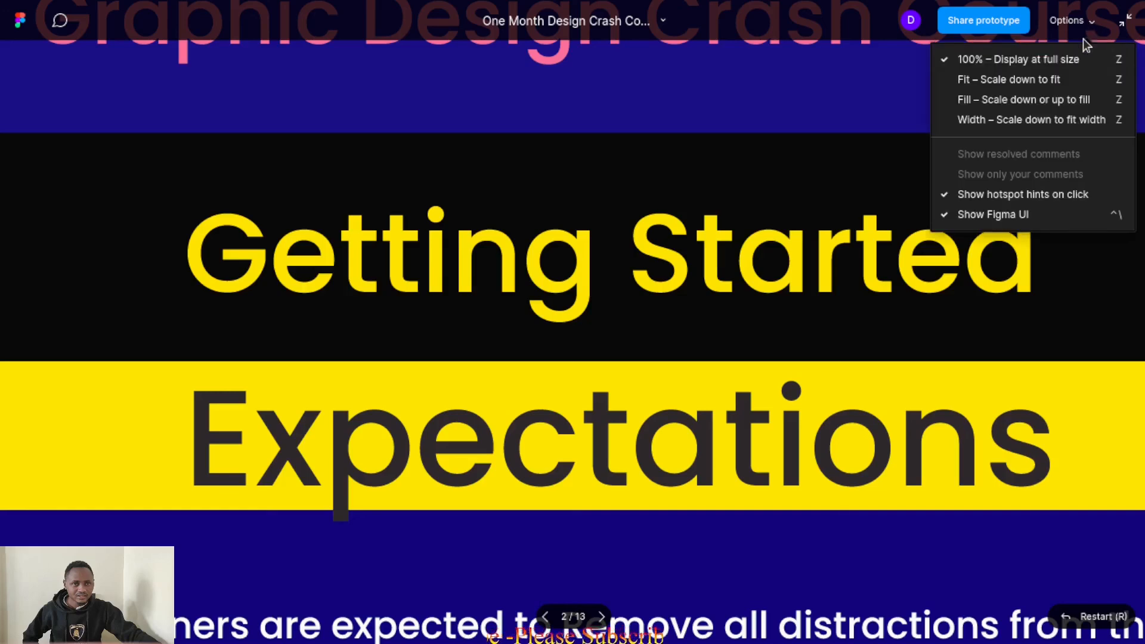
{"action": "left_click", "coordinate": [1003, 101]}
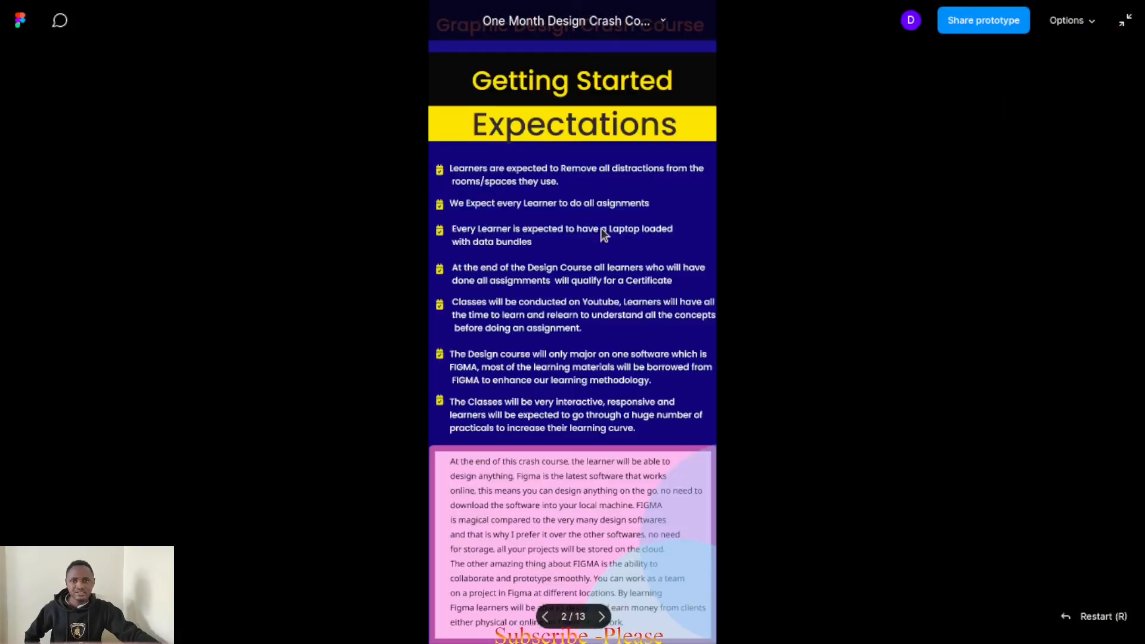
Step: Test the heading links in the prototype by navigating repeatedly between the Simplicity and Constraints frames
{"action": "left_click", "coordinate": [613, 134]}
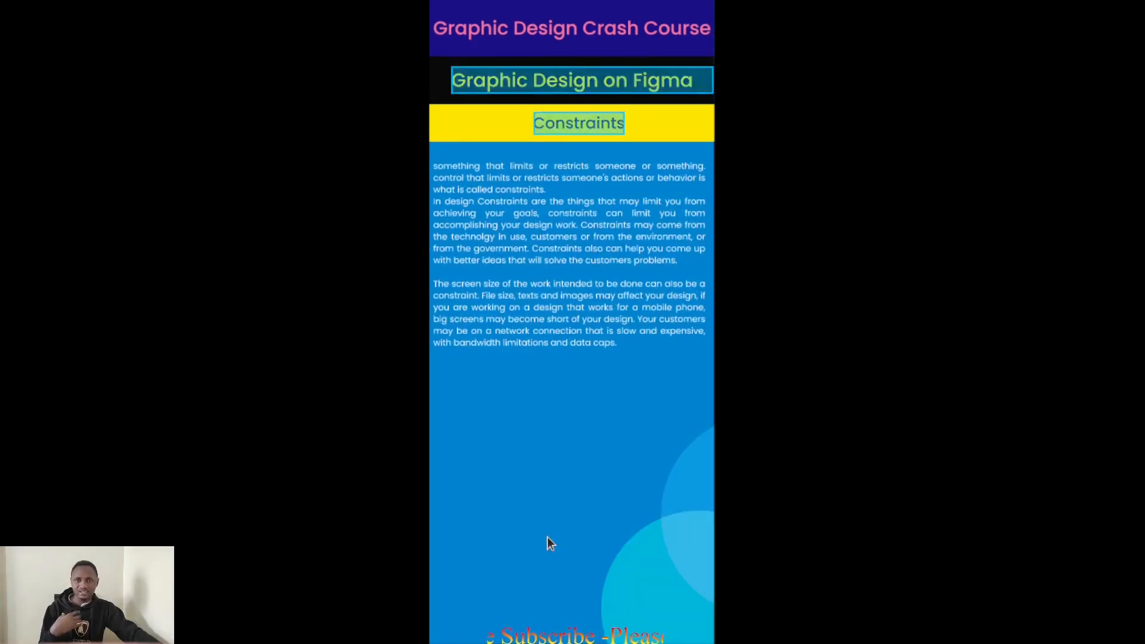
{"action": "left_click", "coordinate": [571, 119]}
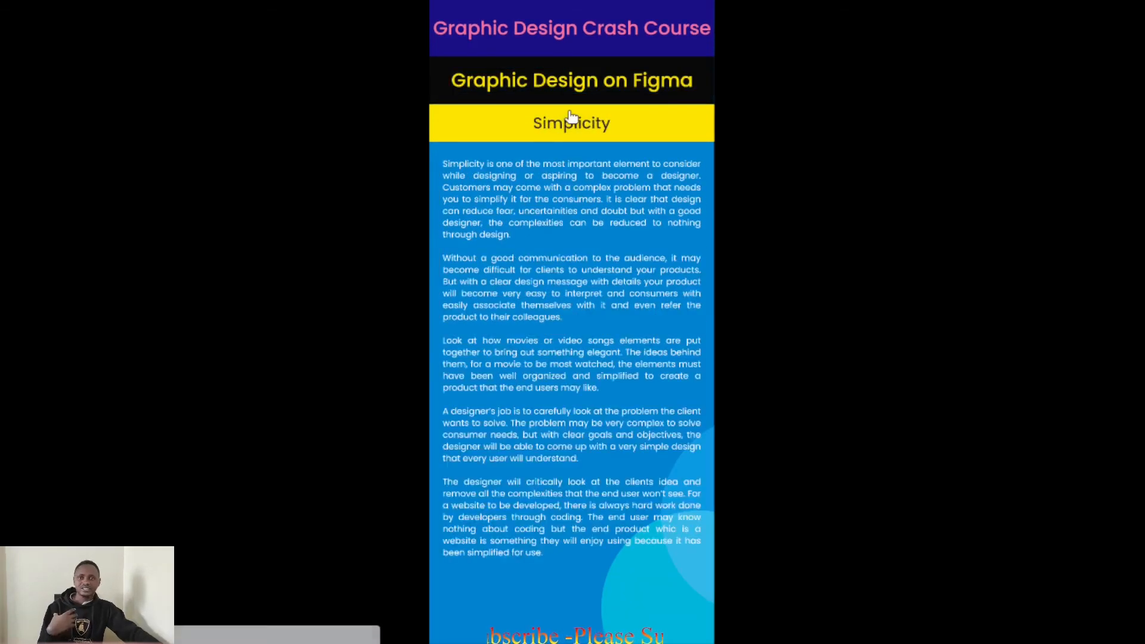
{"action": "left_click", "coordinate": [590, 137]}
{"action": "left_click", "coordinate": [604, 127]}
{"action": "left_click", "coordinate": [600, 128]}
{"action": "left_click", "coordinate": [601, 125]}
{"action": "left_click", "coordinate": [598, 127]}
{"action": "left_click", "coordinate": [603, 127]}
{"action": "left_click", "coordinate": [603, 127]}
{"action": "left_click", "coordinate": [610, 88]}
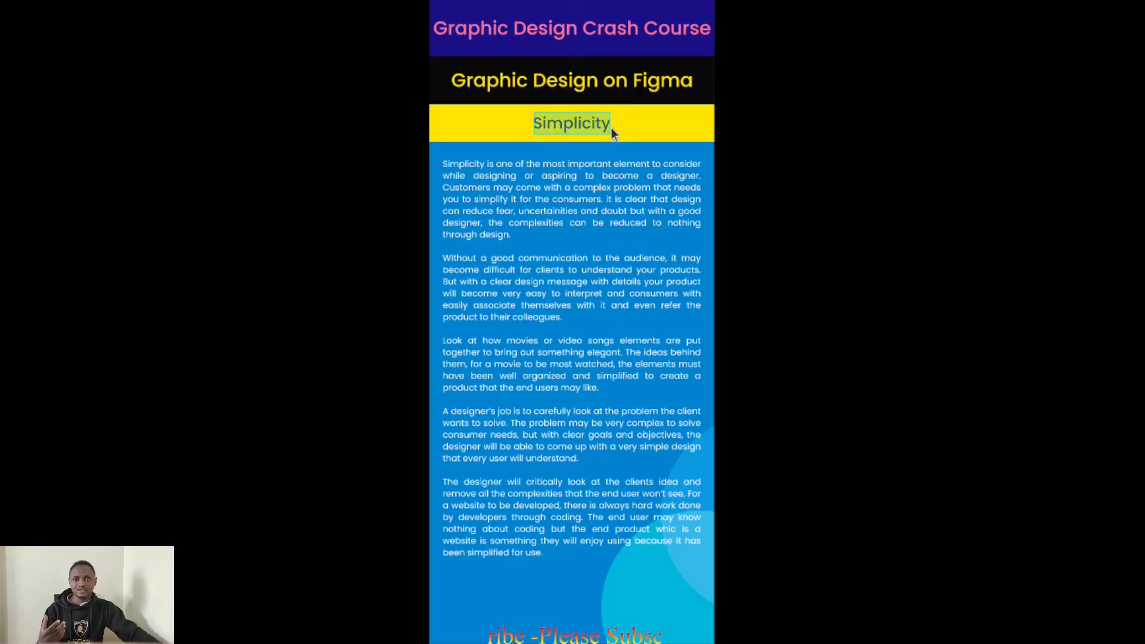
{"action": "left_click", "coordinate": [610, 218]}
{"action": "left_click", "coordinate": [602, 130]}
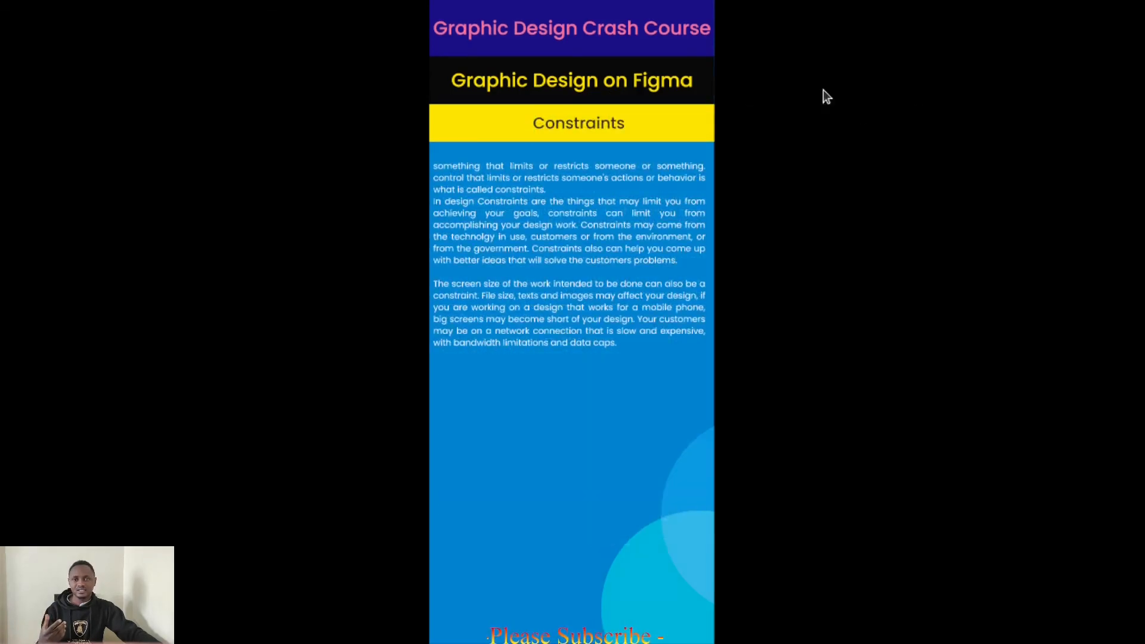
Step: Leave the prototype view by opening the design file in the editor
{"action": "left_click", "coordinate": [666, 21]}
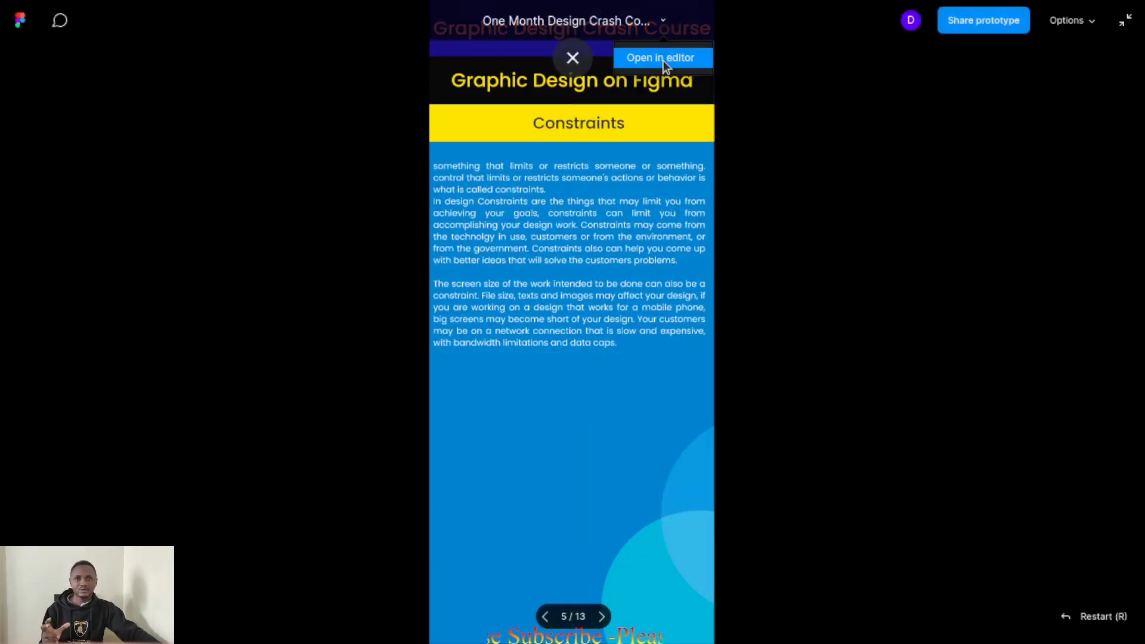
{"action": "left_click", "coordinate": [663, 59]}
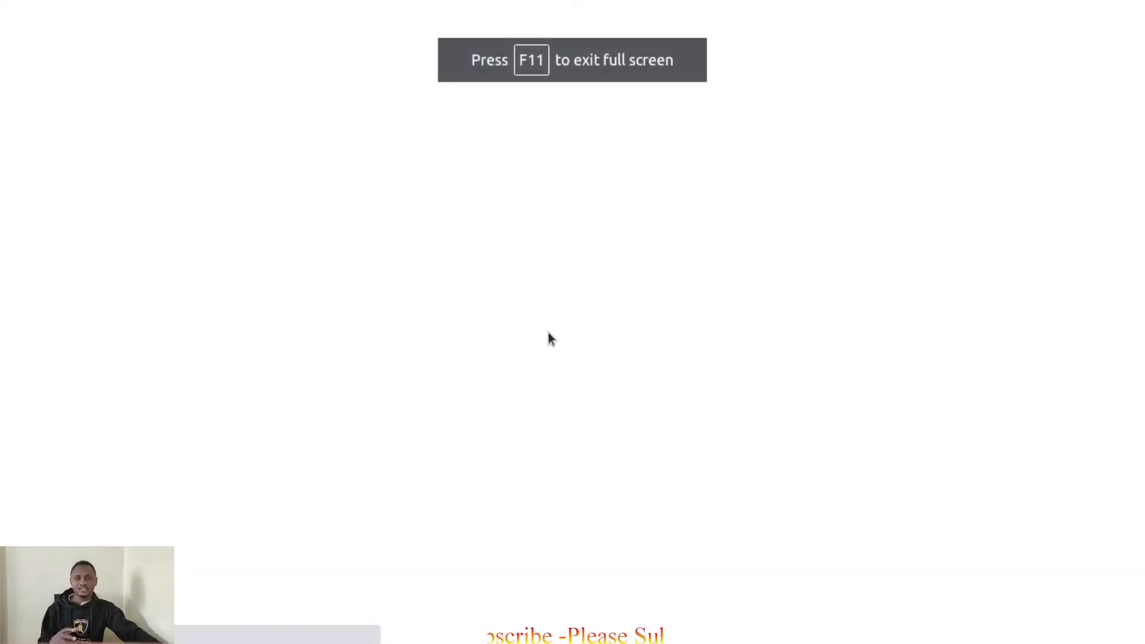